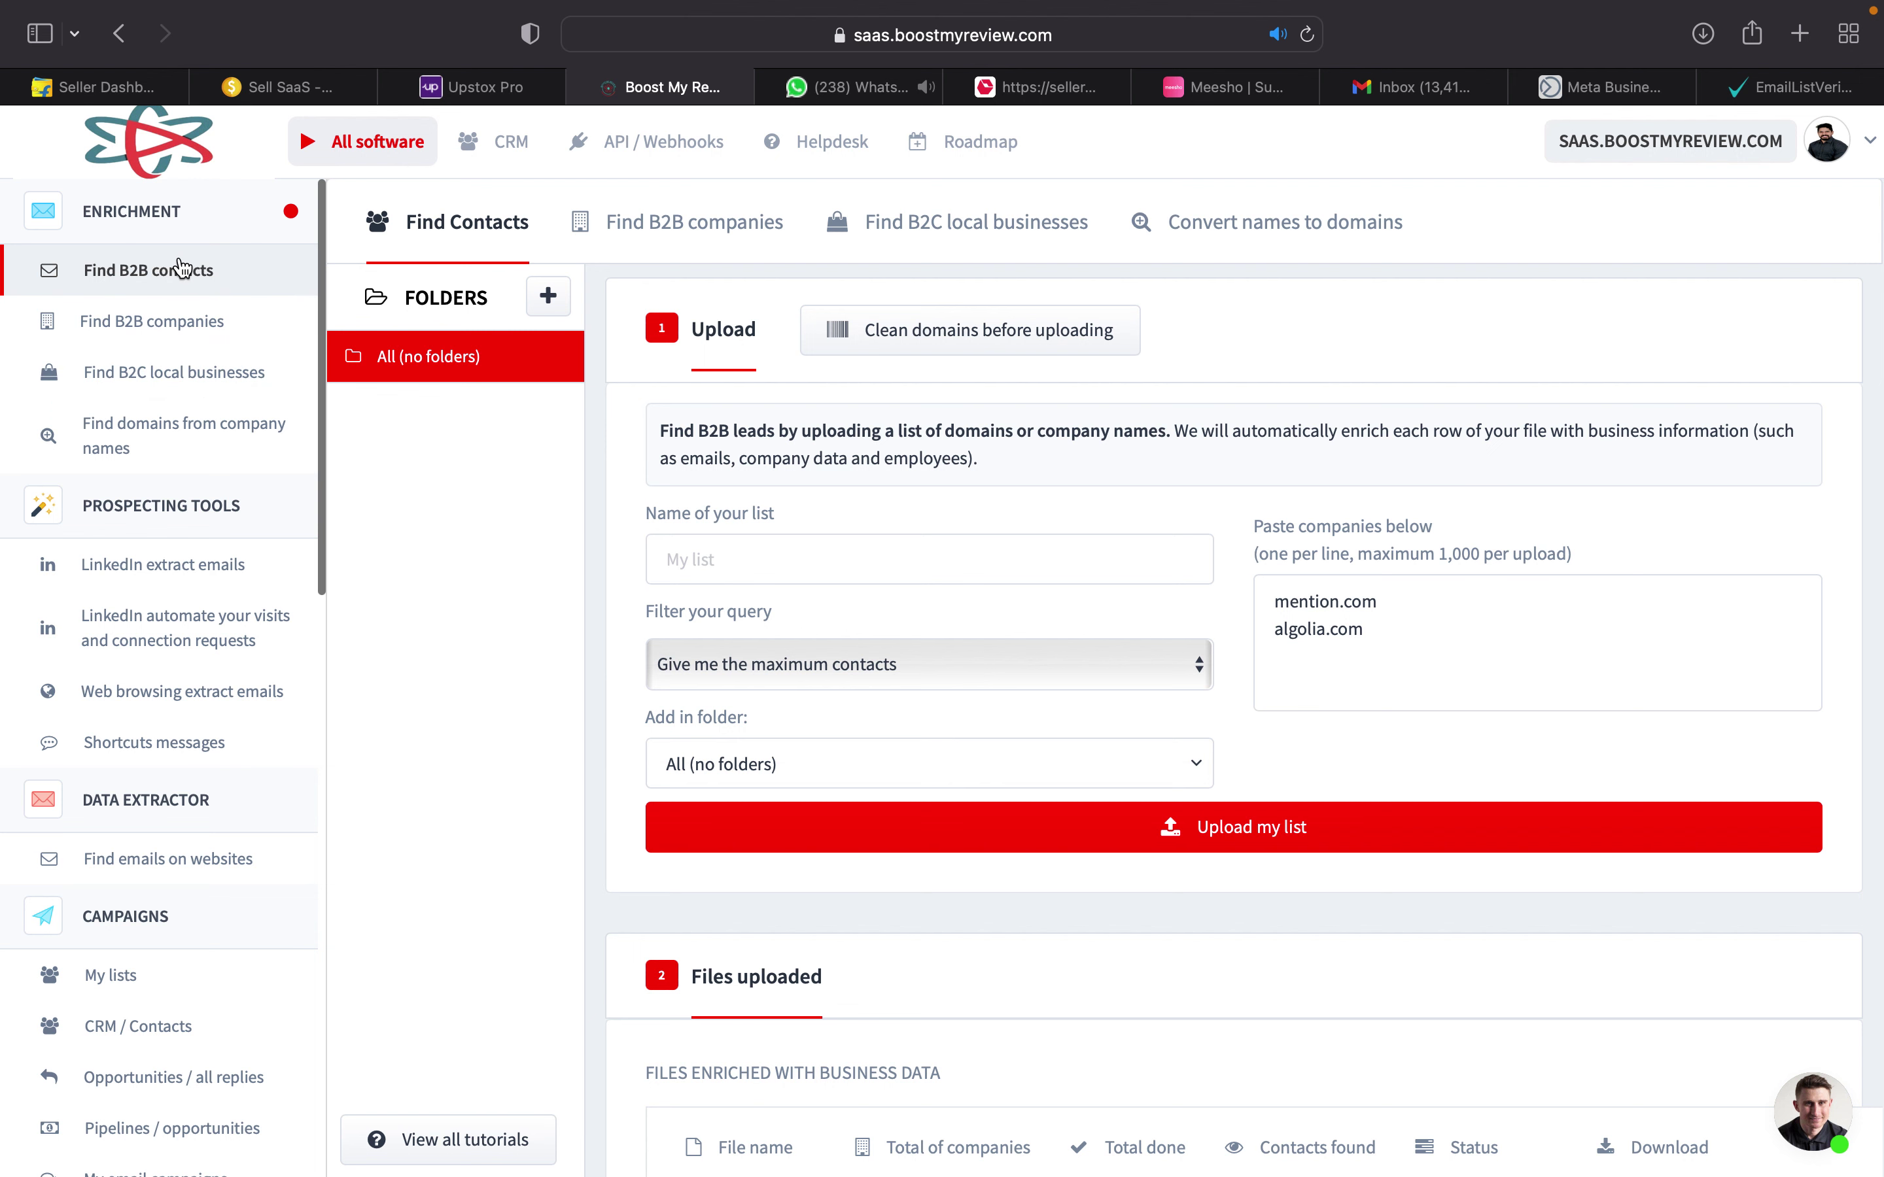
Open the B2B Company Explorer and choose United States in the Country list.
click(695, 246)
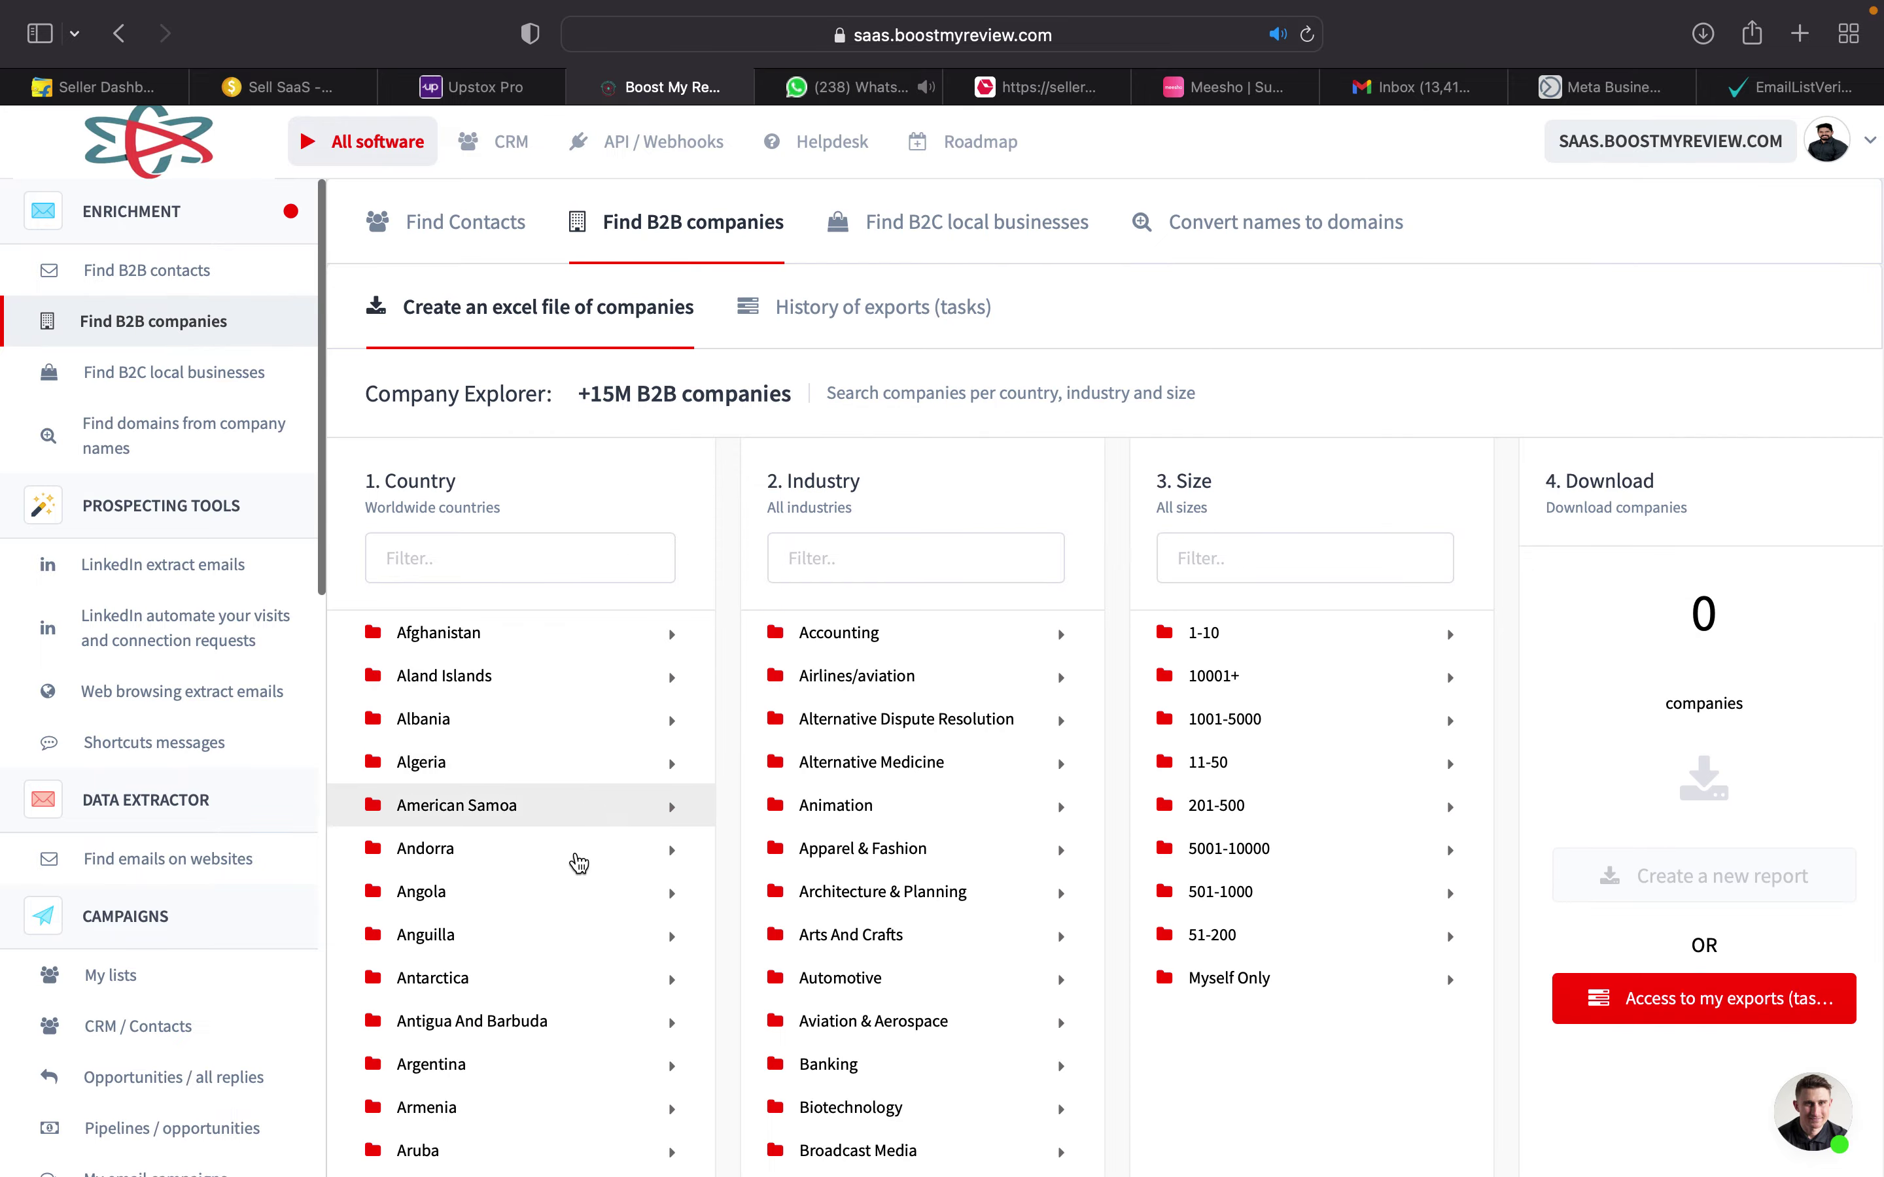
scroll(572, 895, down, 20)
scroll(566, 933, down, 20)
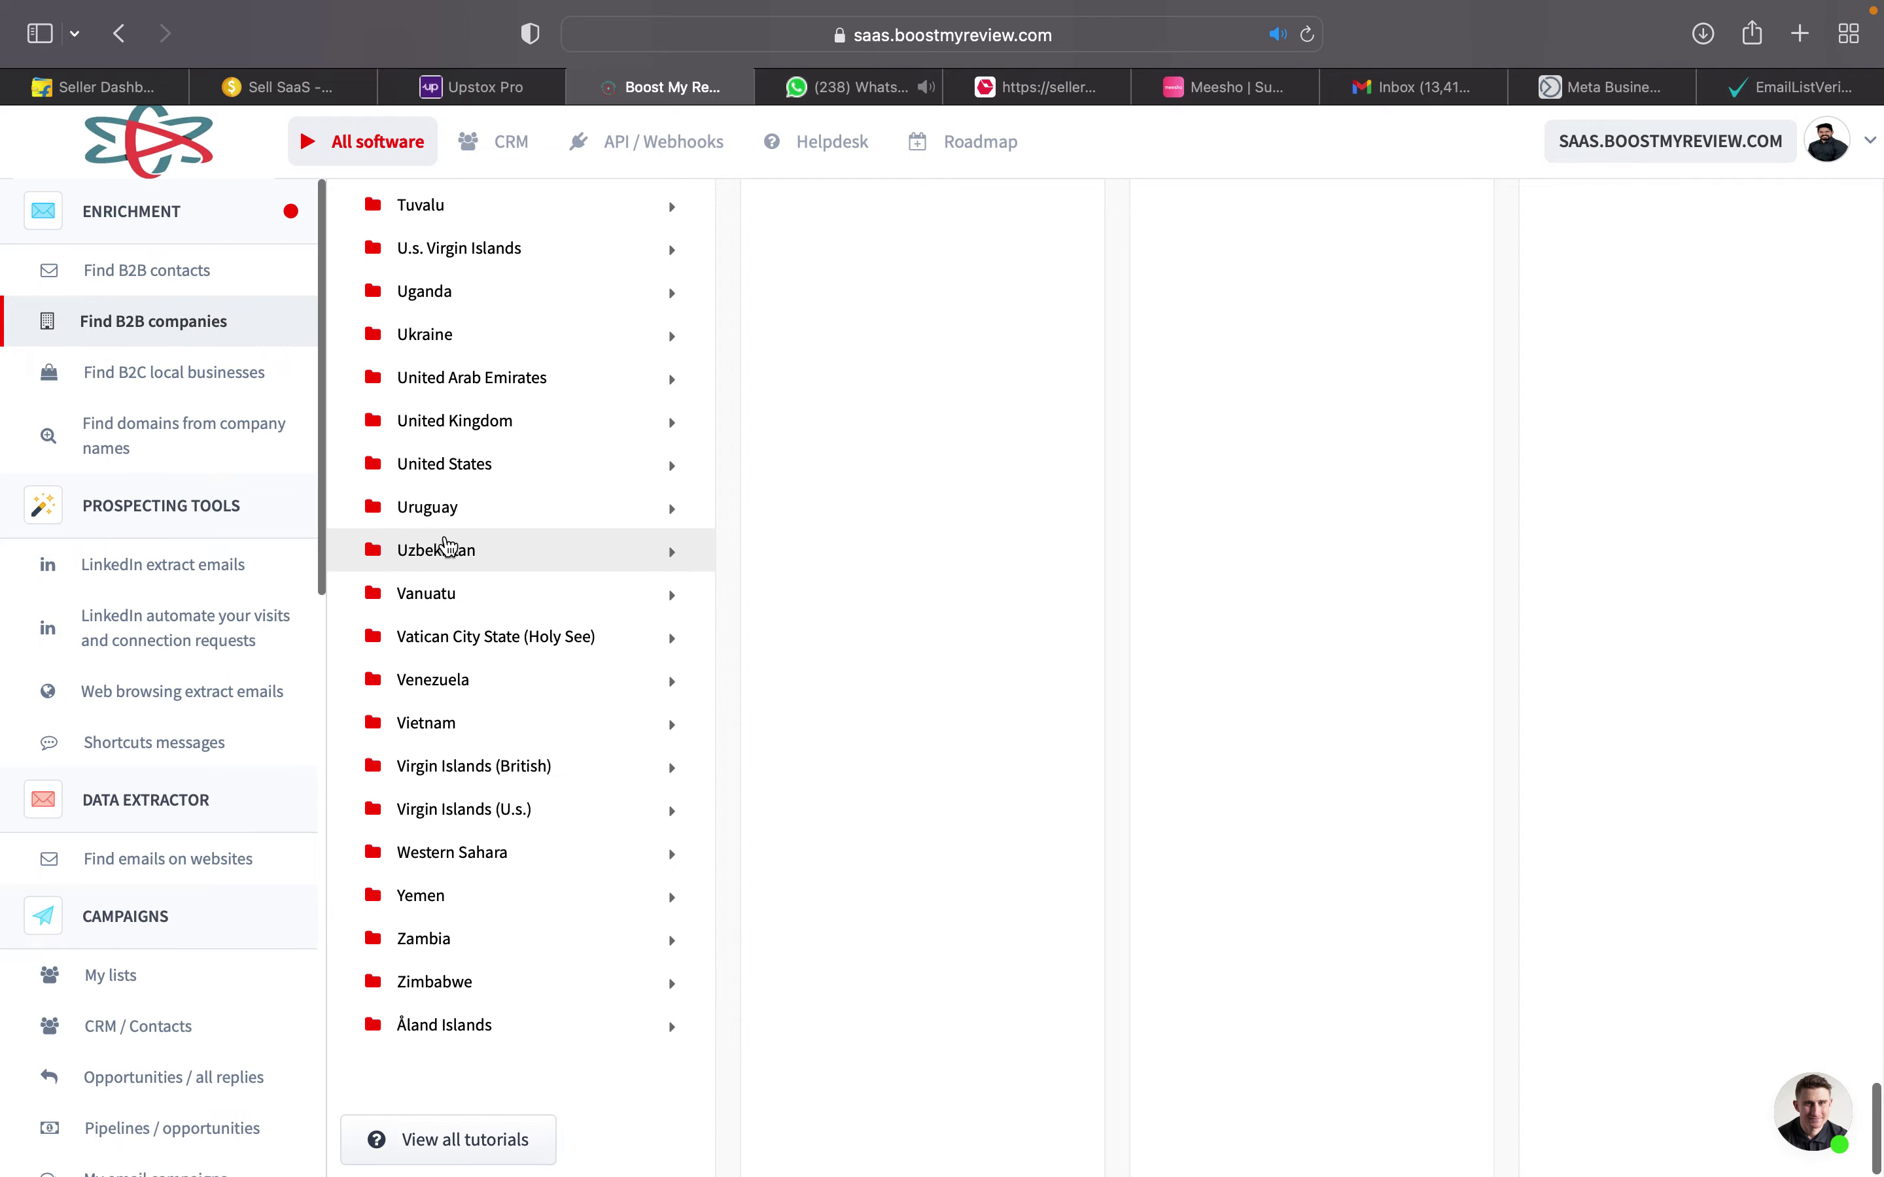
click(470, 471)
scroll(830, 454, up, 20)
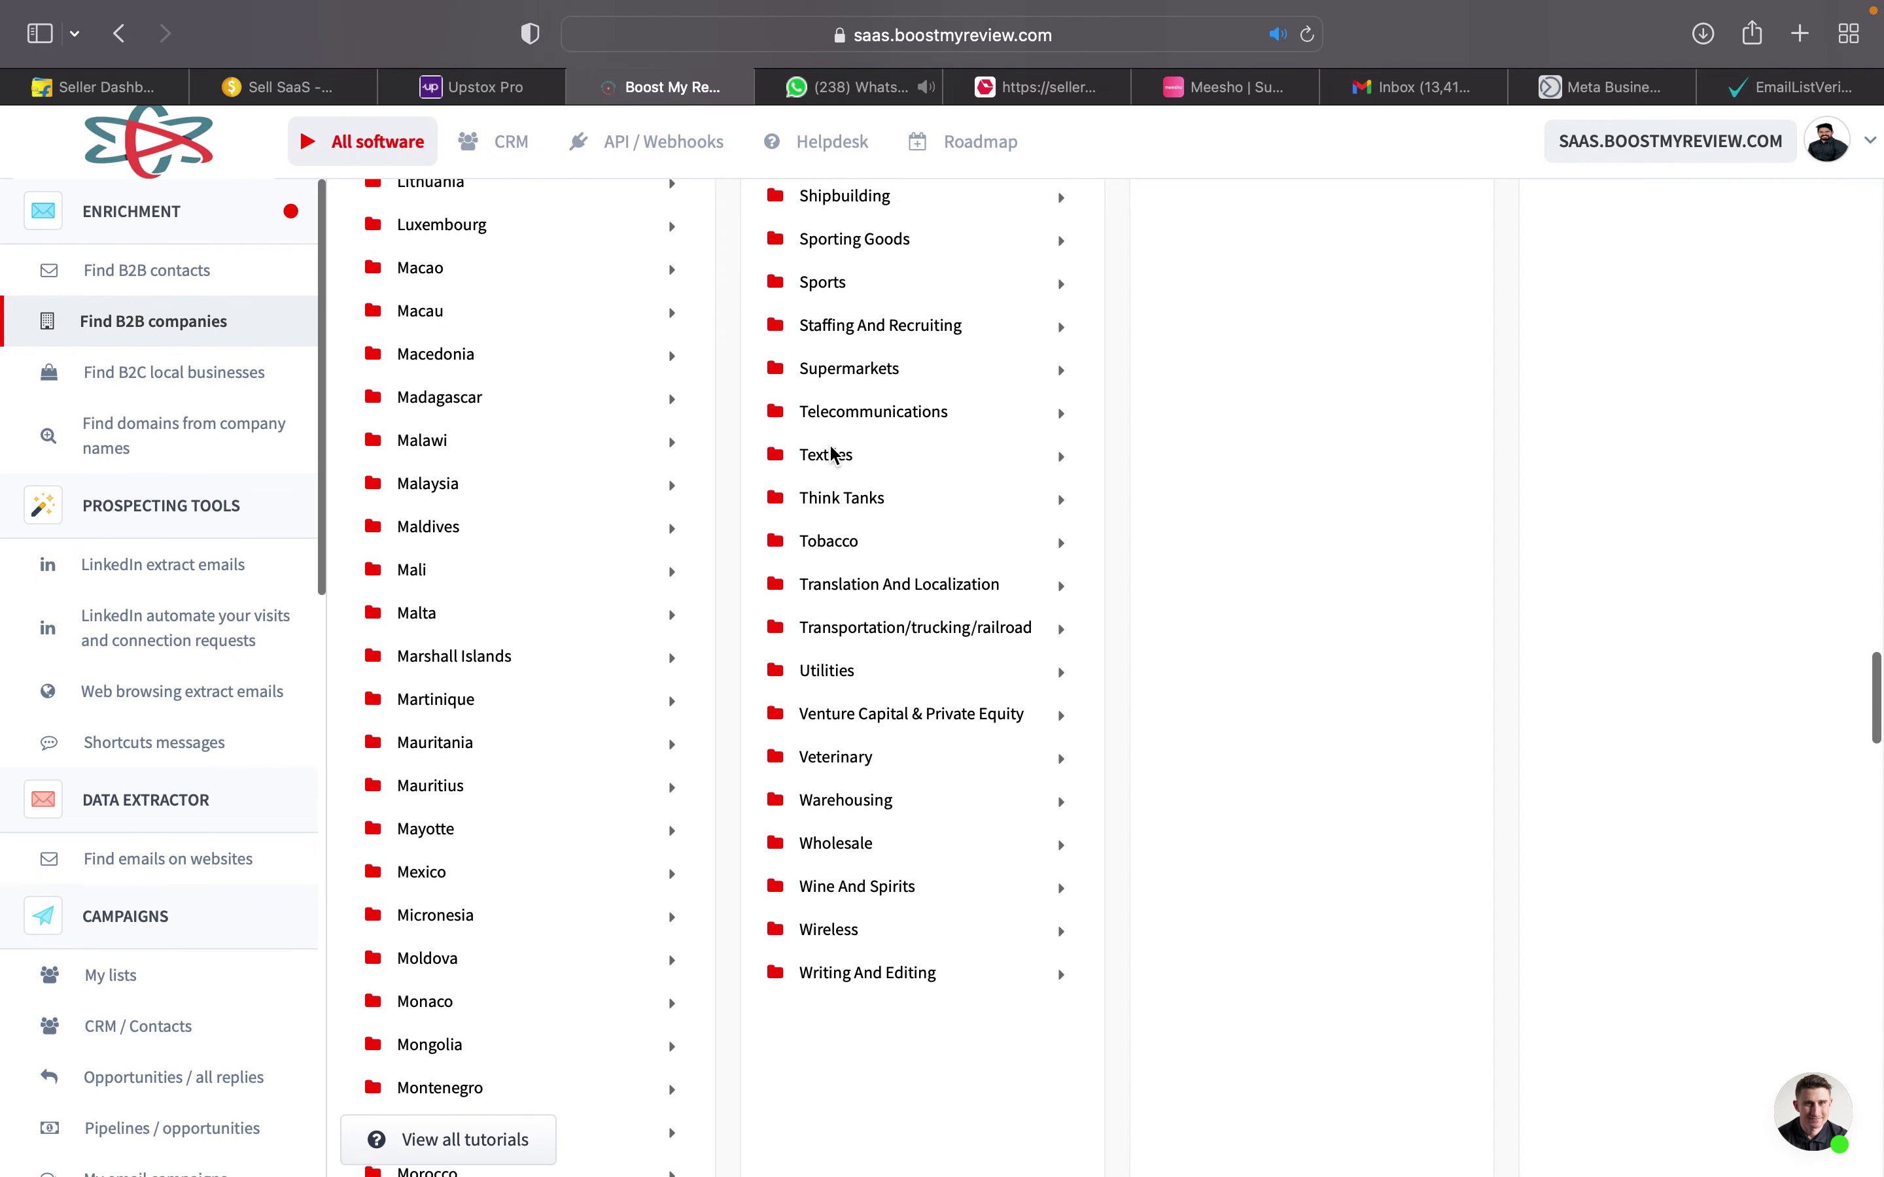
scroll(886, 372, up, 20)
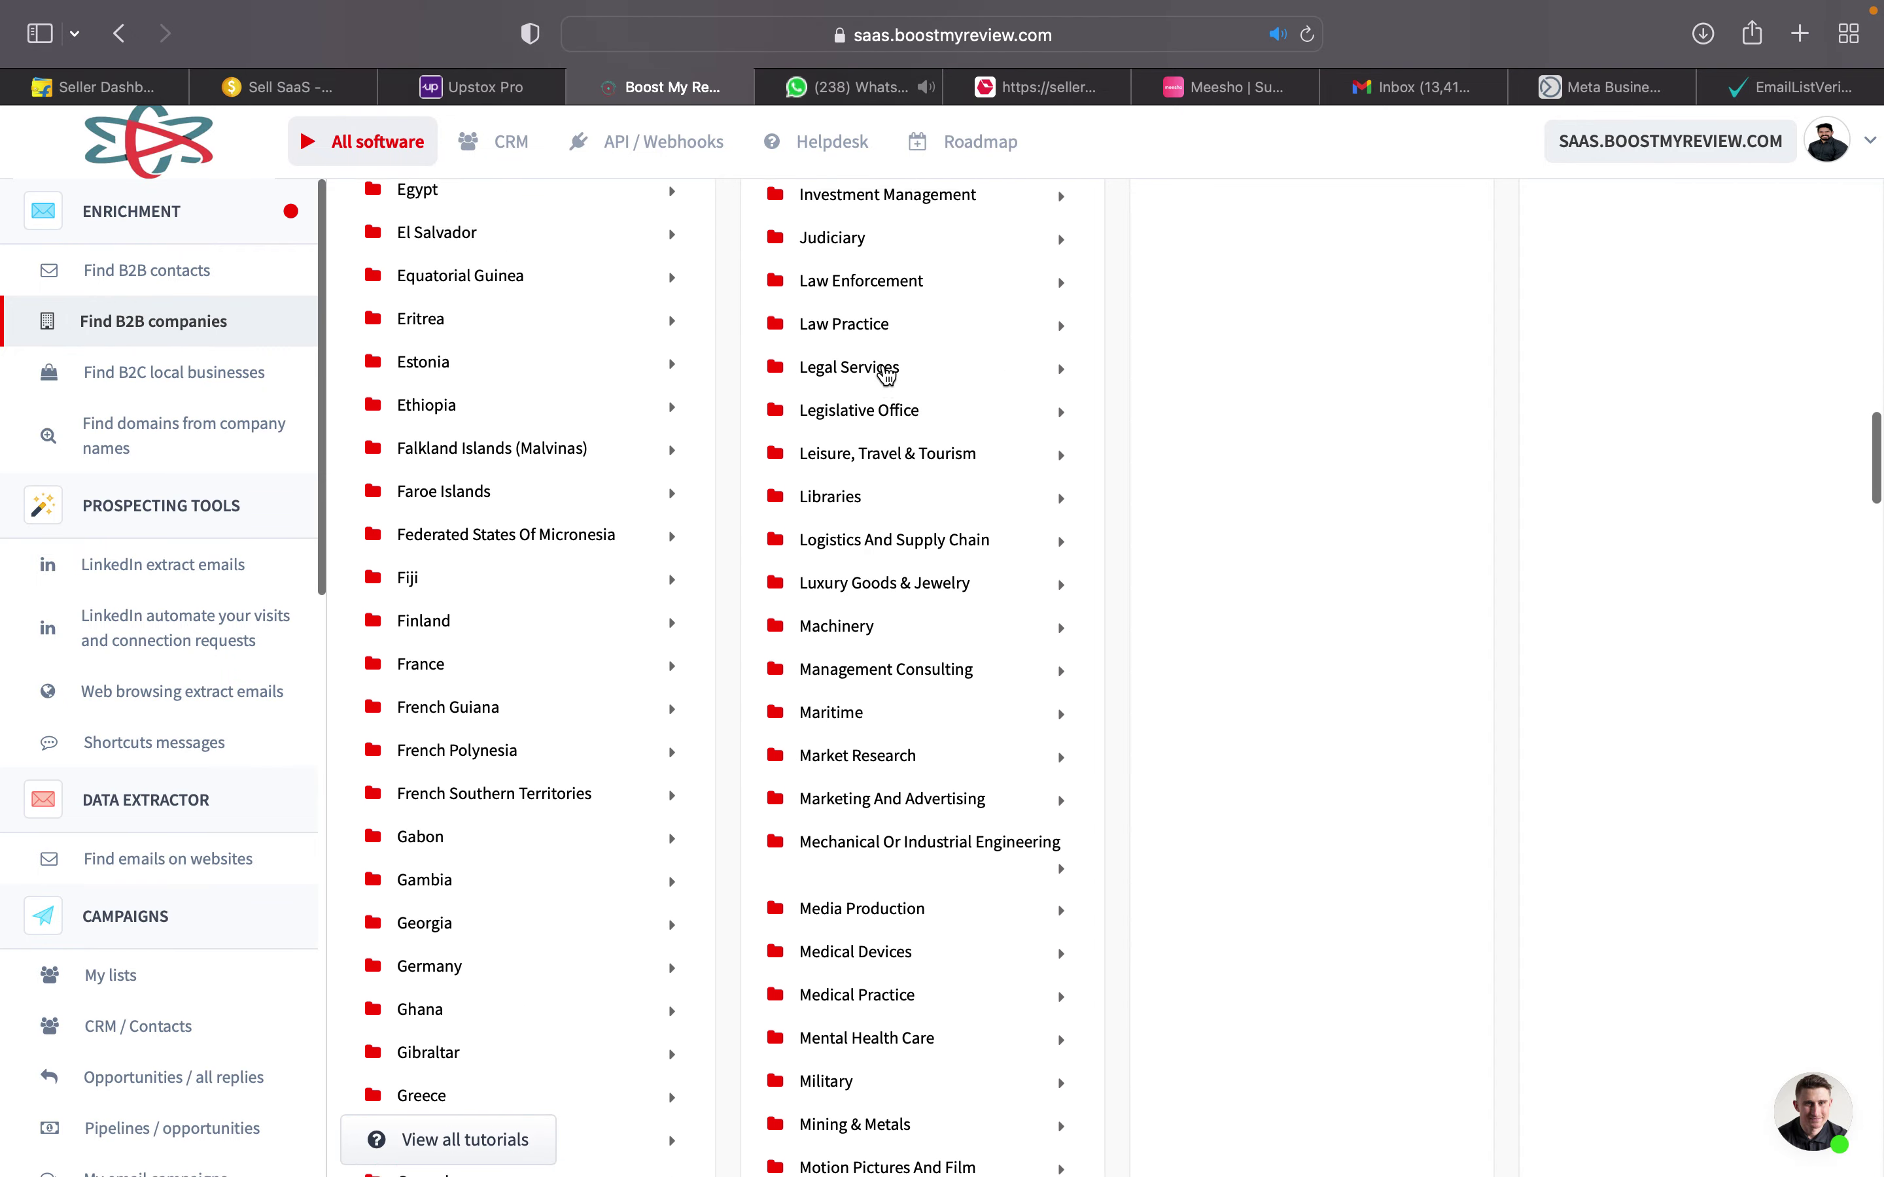
scroll(888, 371, up, 15)
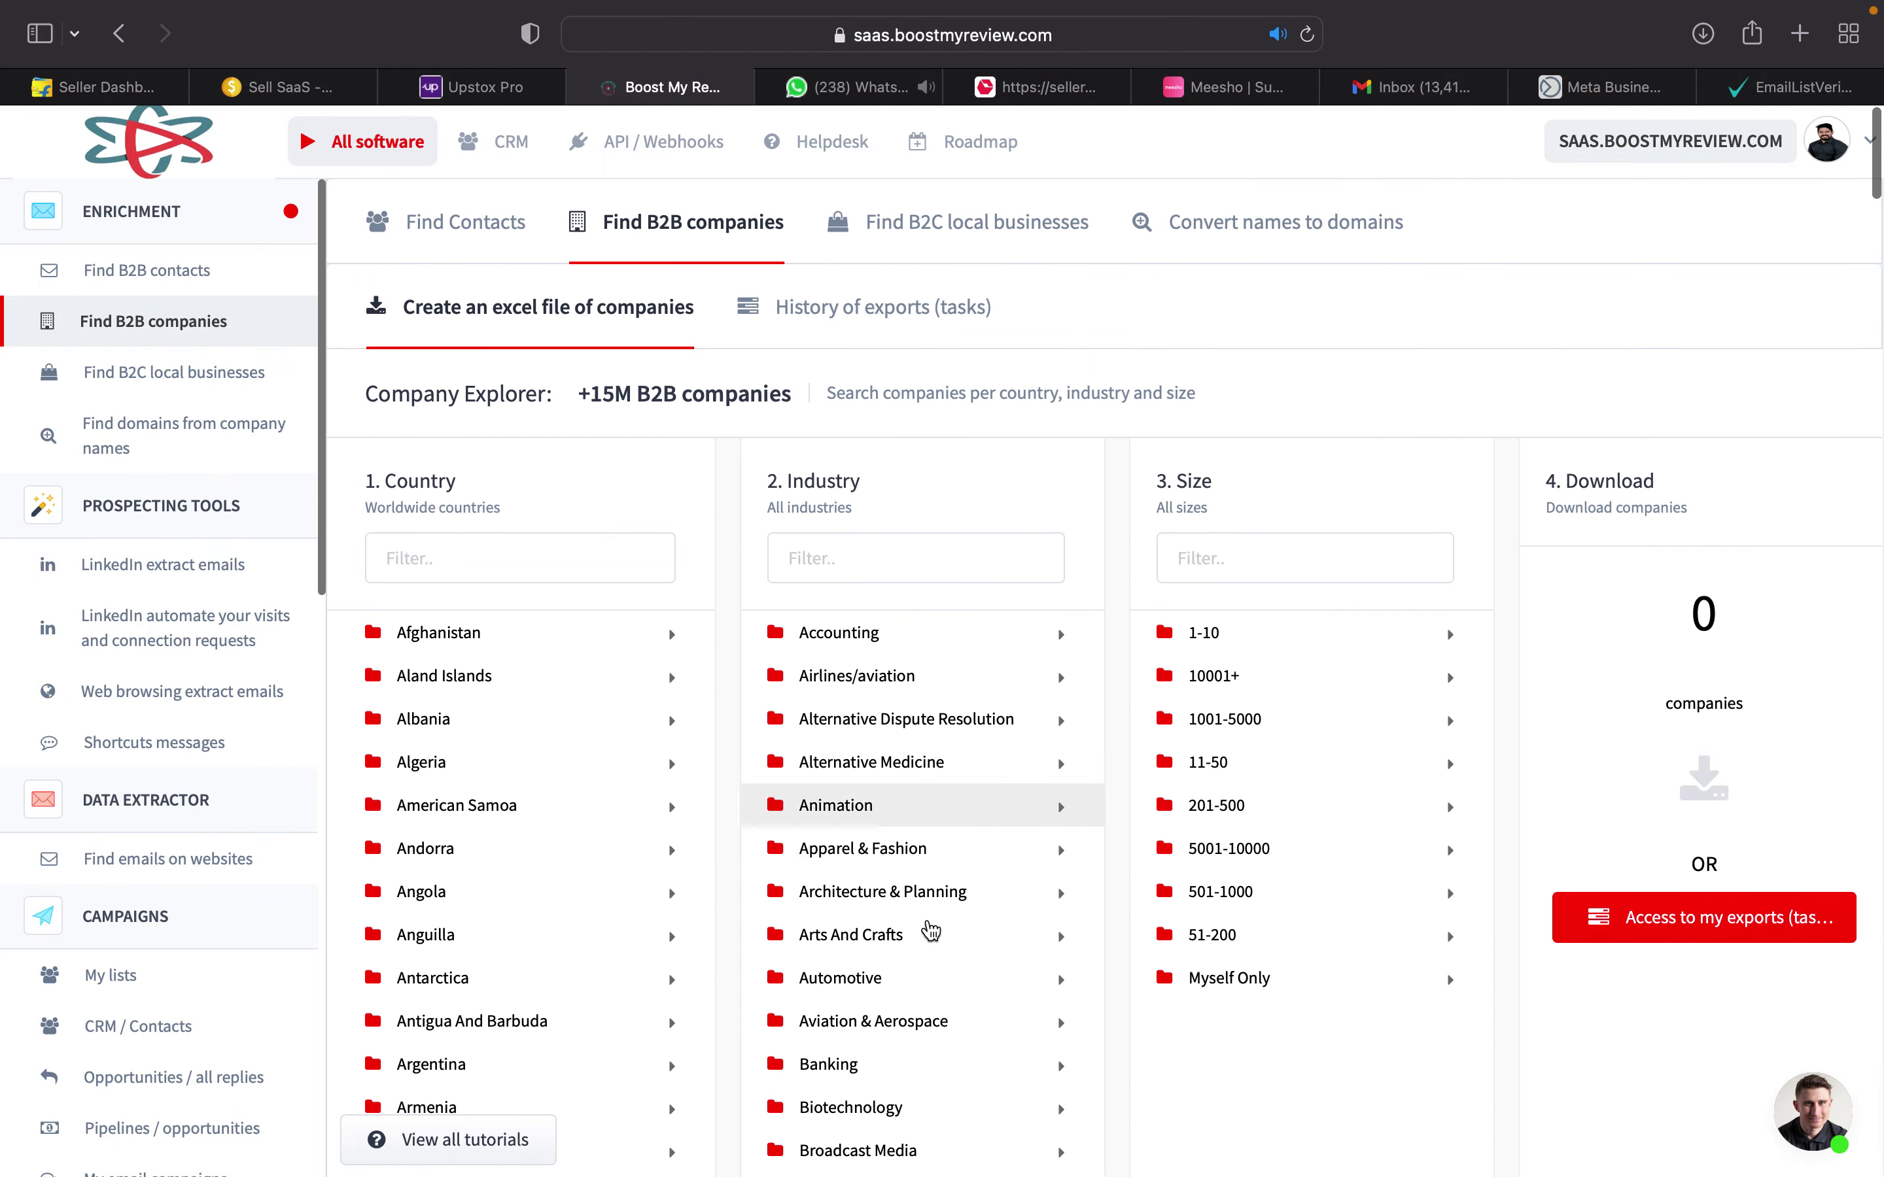
scroll(932, 942, down, 10)
scroll(932, 948, down, 1)
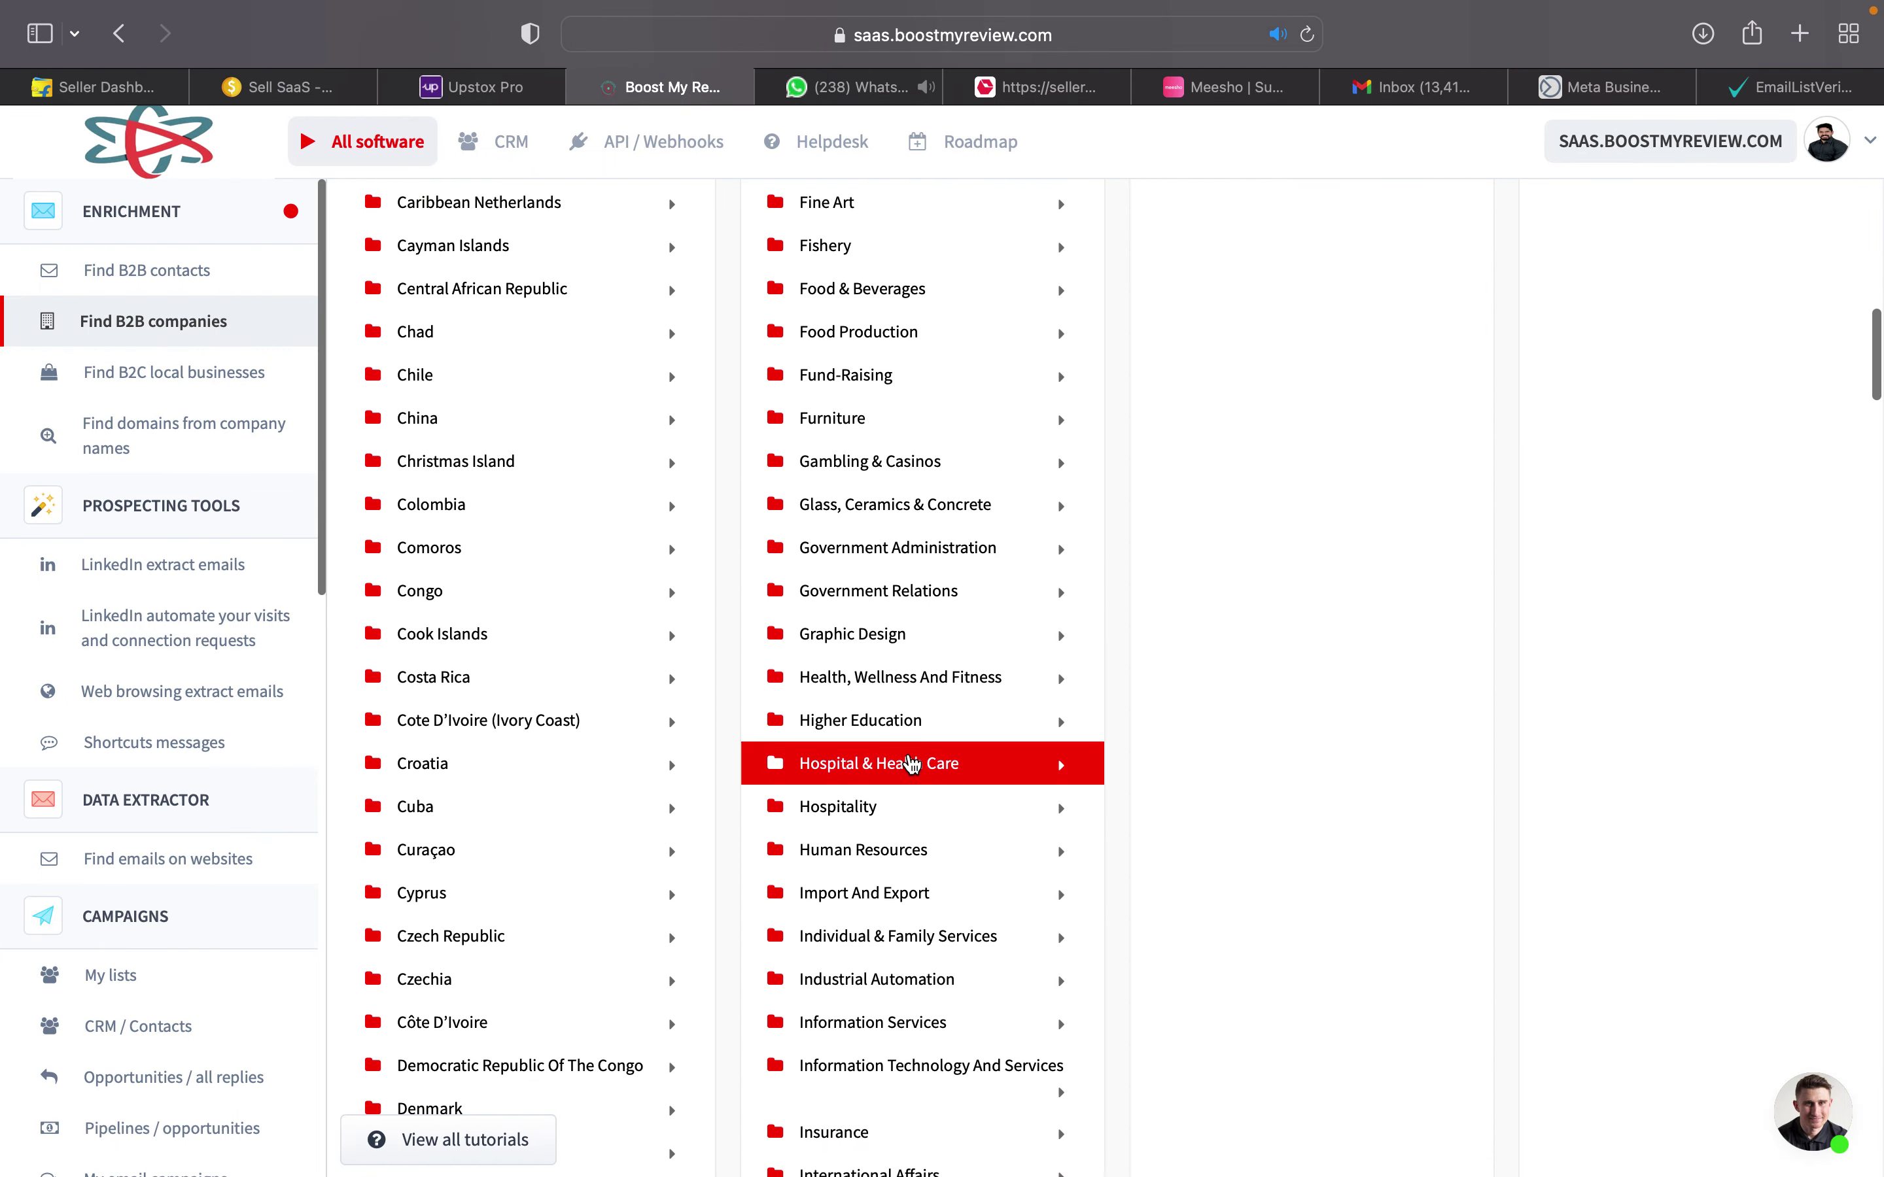
scroll(1376, 629, up, 20)
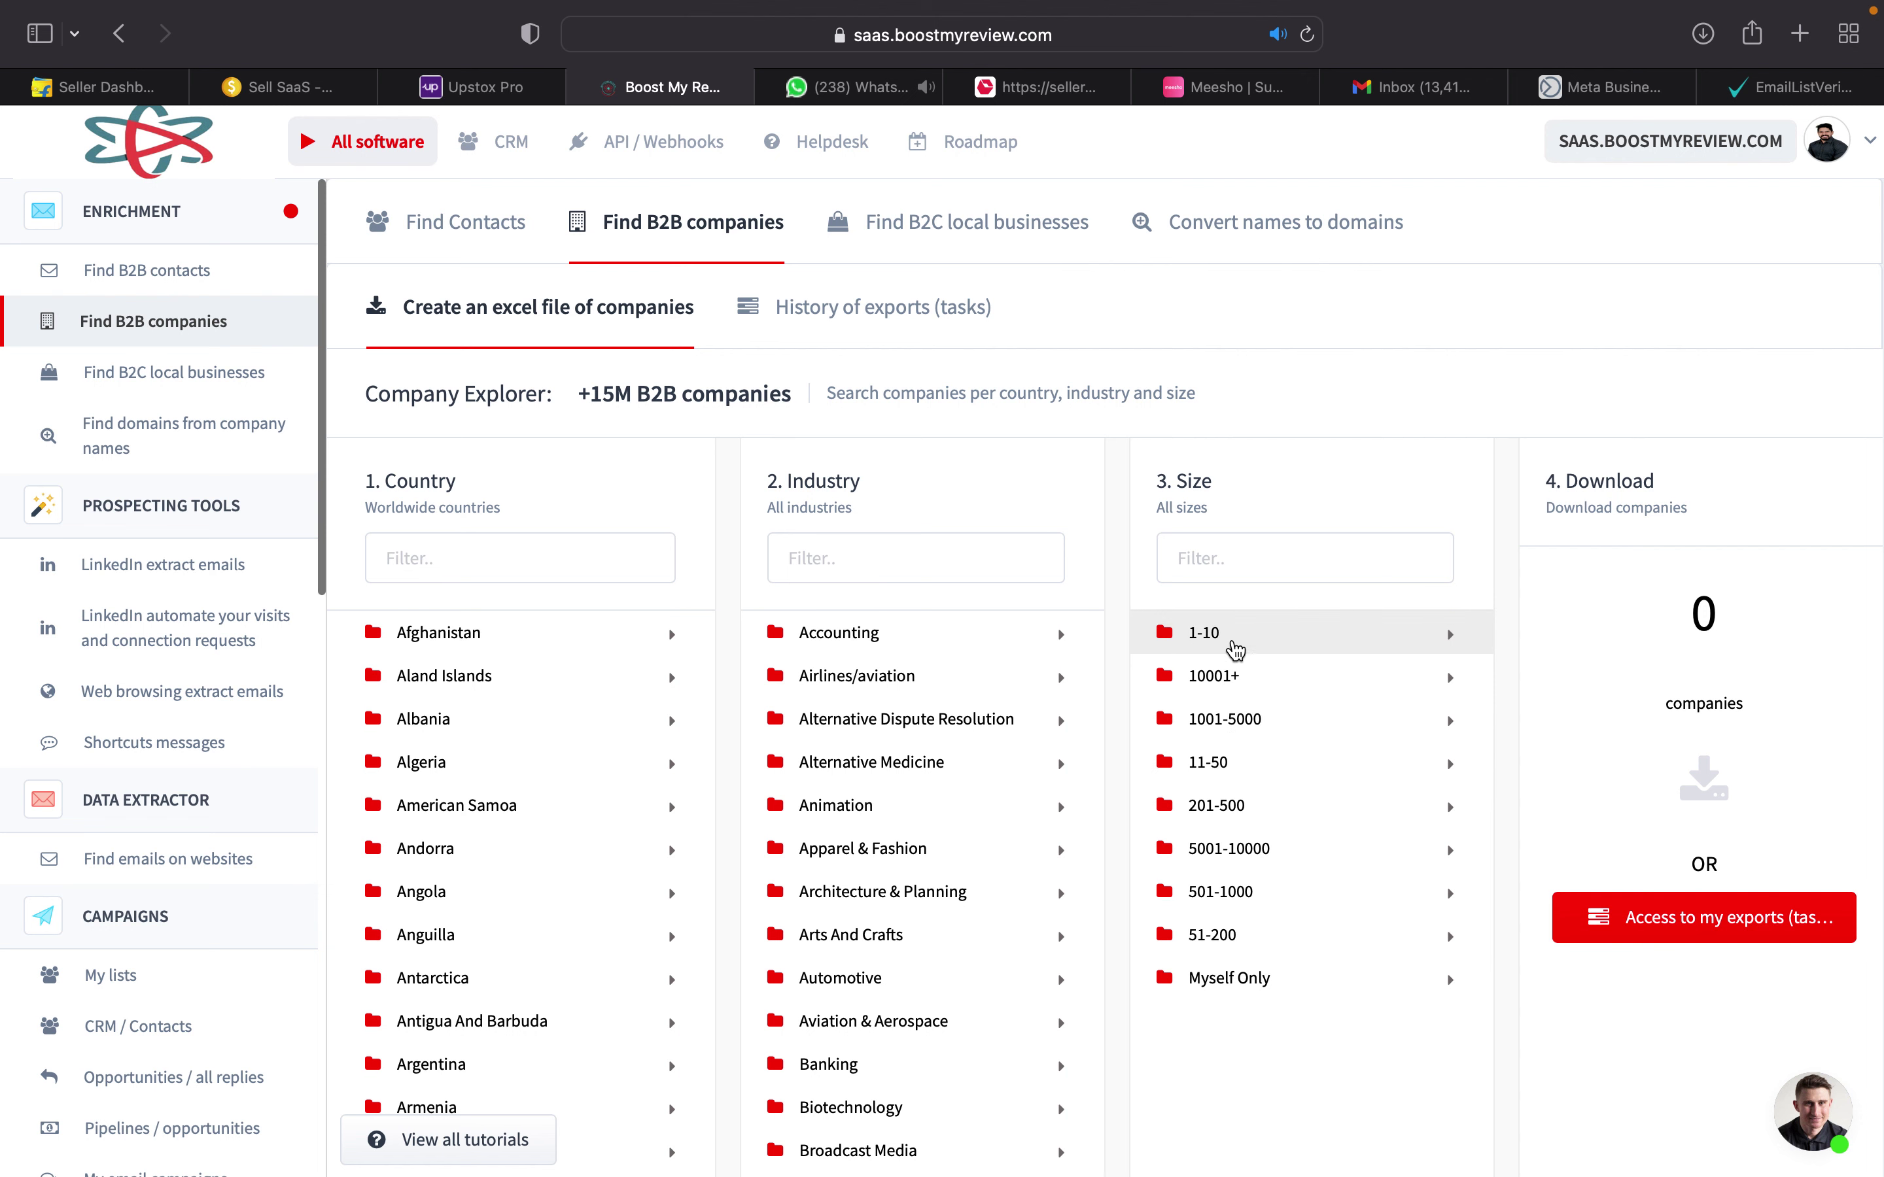
Limit to 1-10 employee companies and create a new report of the 45,440 matches.
click(1238, 646)
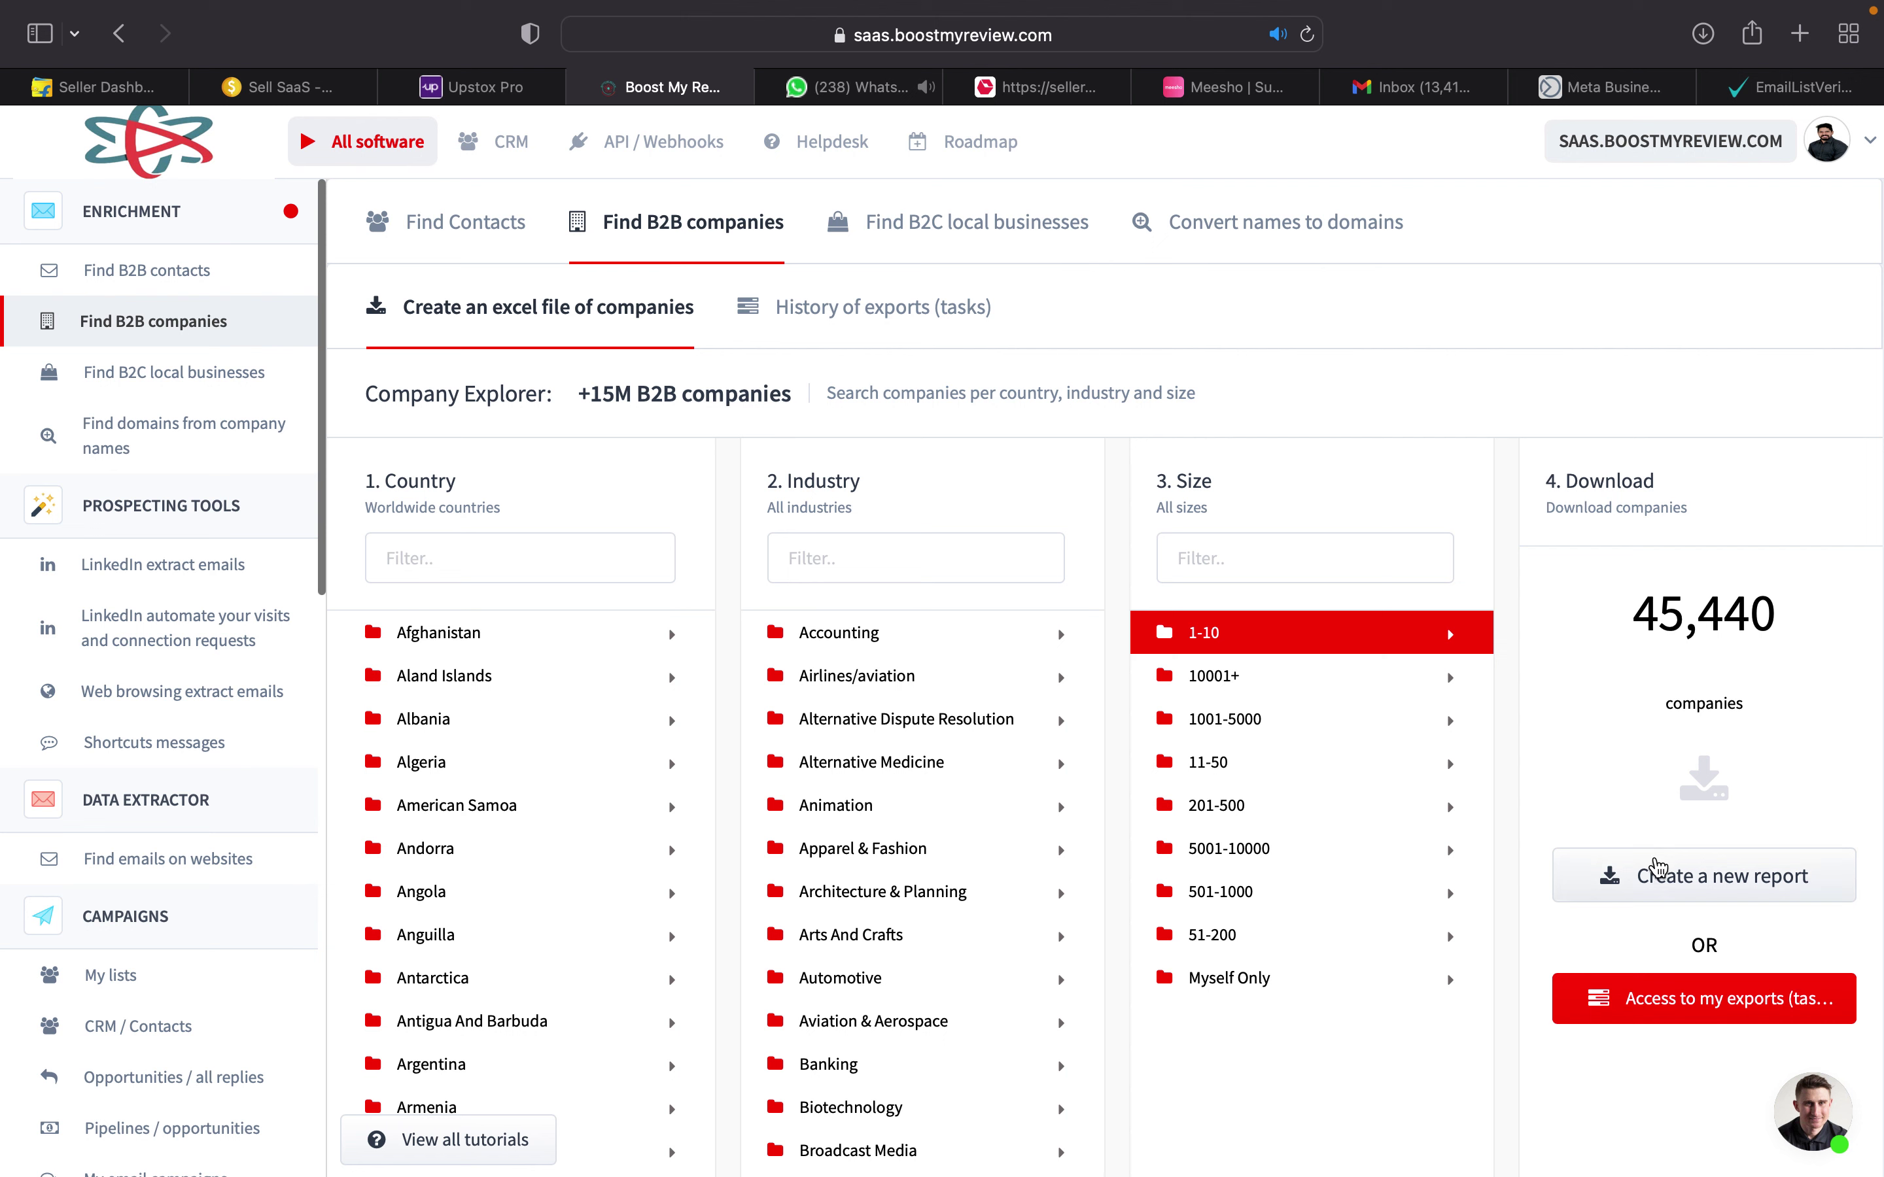
click(1648, 882)
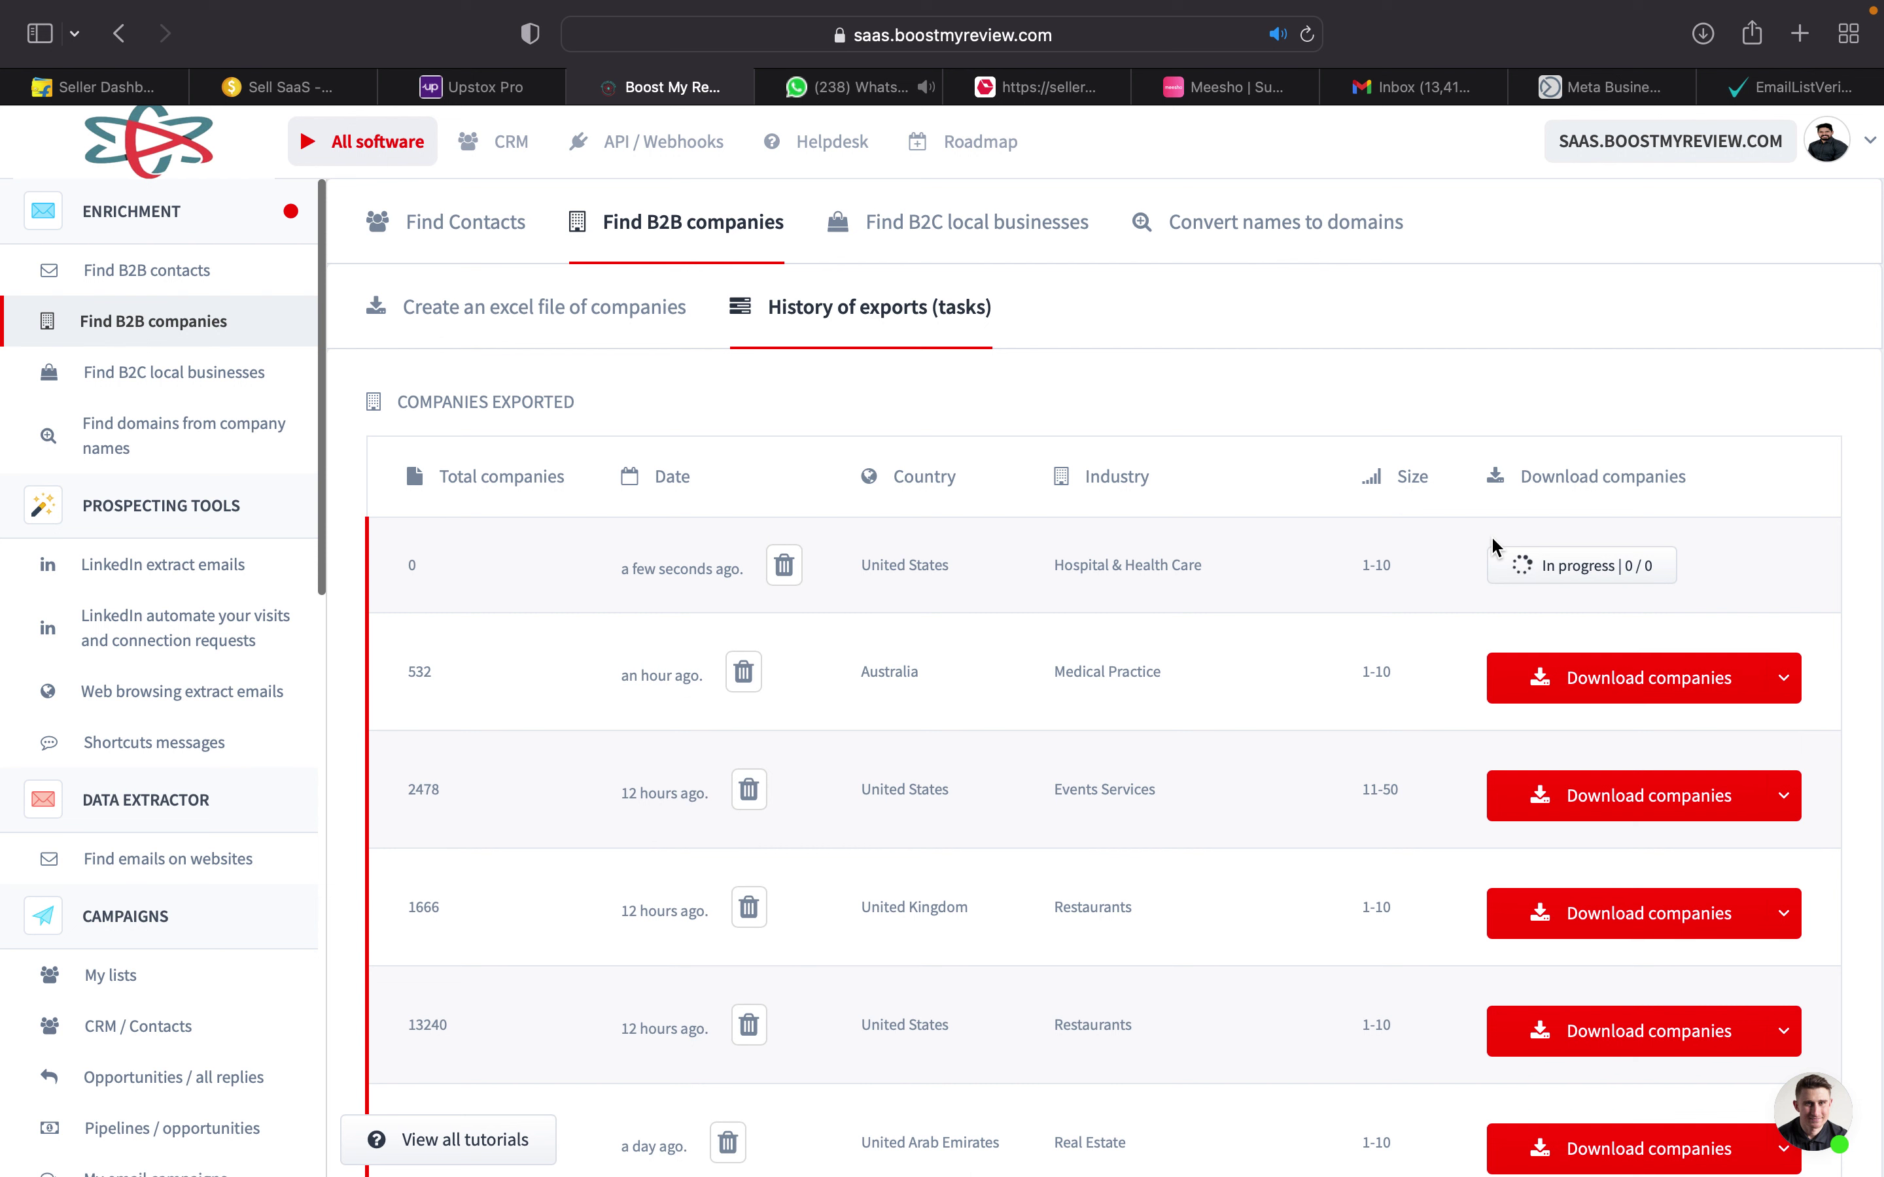
On Find Contacts, set the query filter to employees whose job title contains keywords.
click(451, 234)
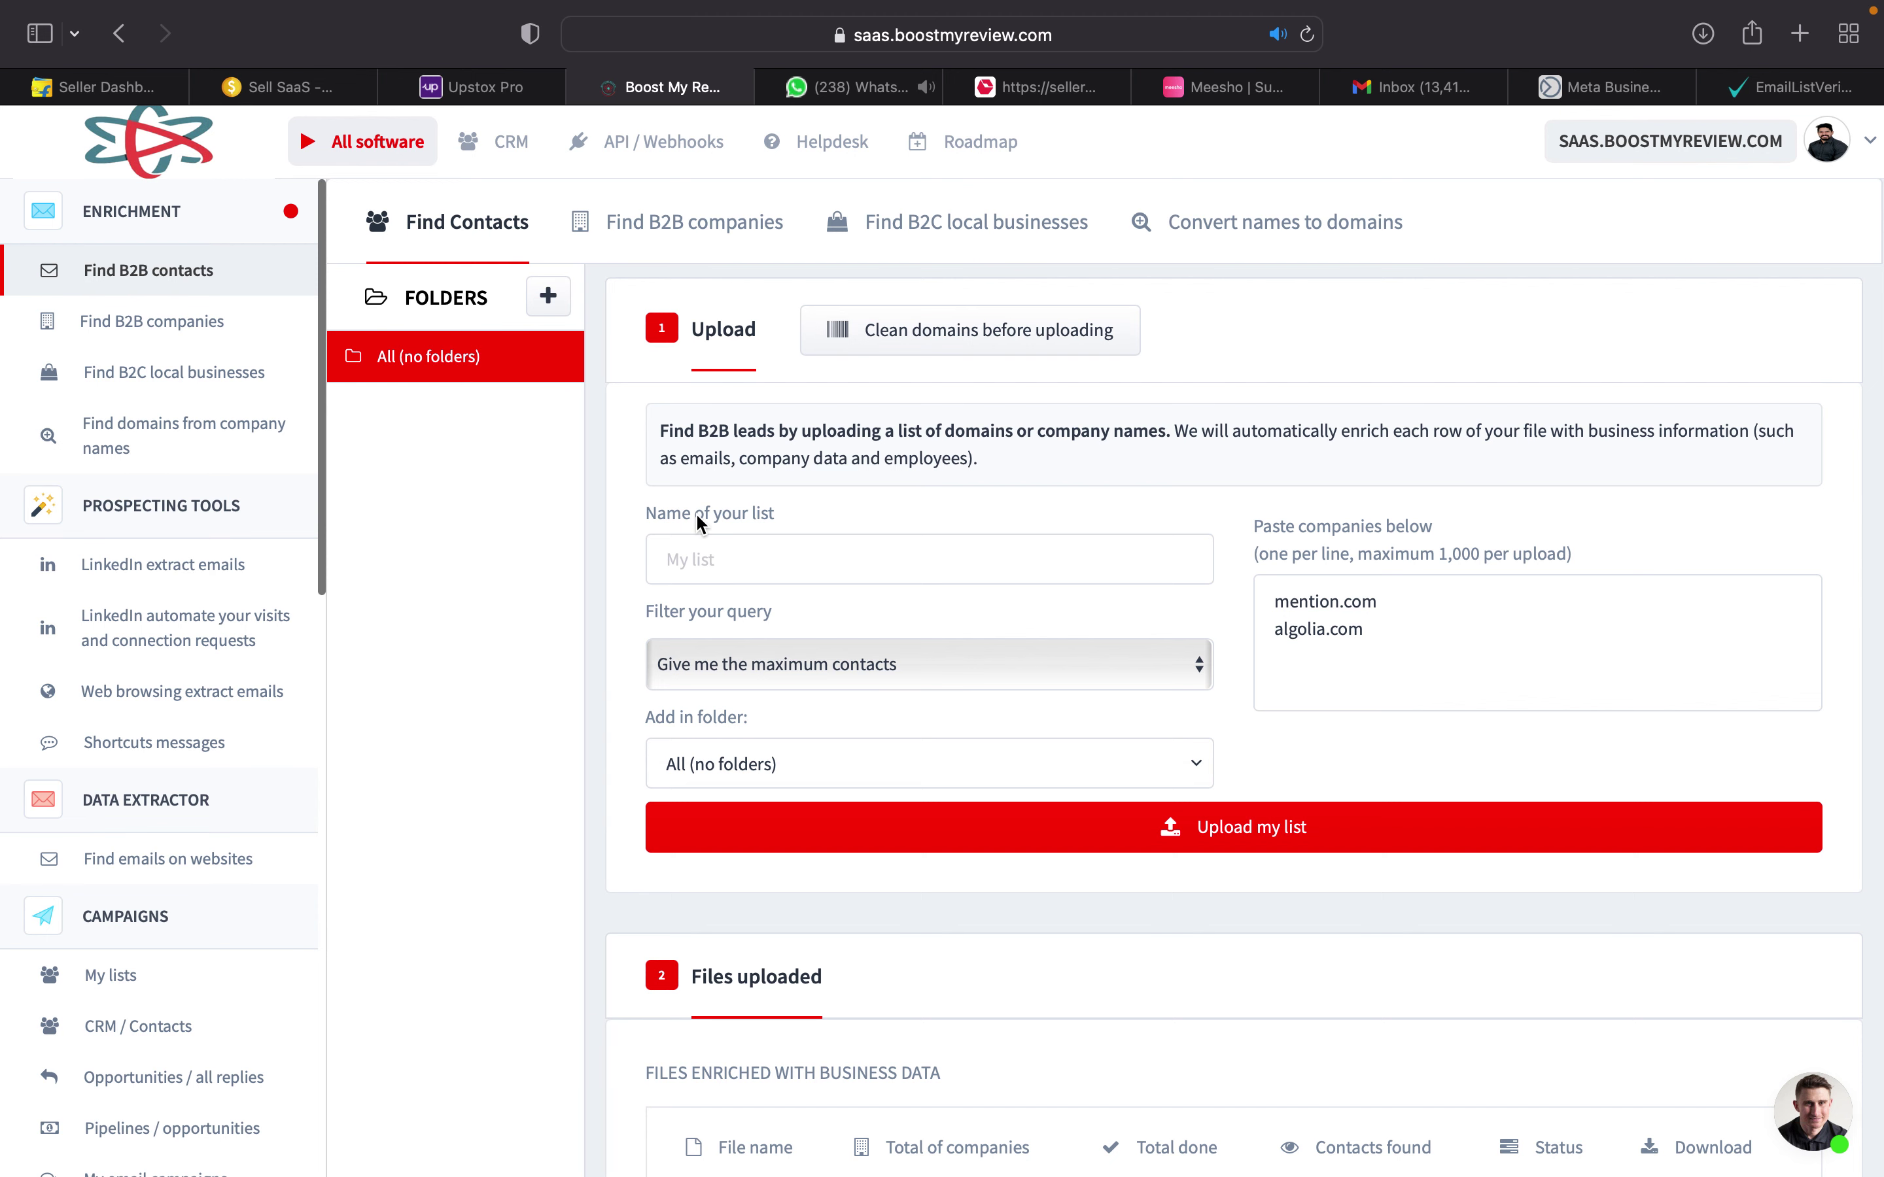
scroll(755, 618, down, 1)
click(1397, 619)
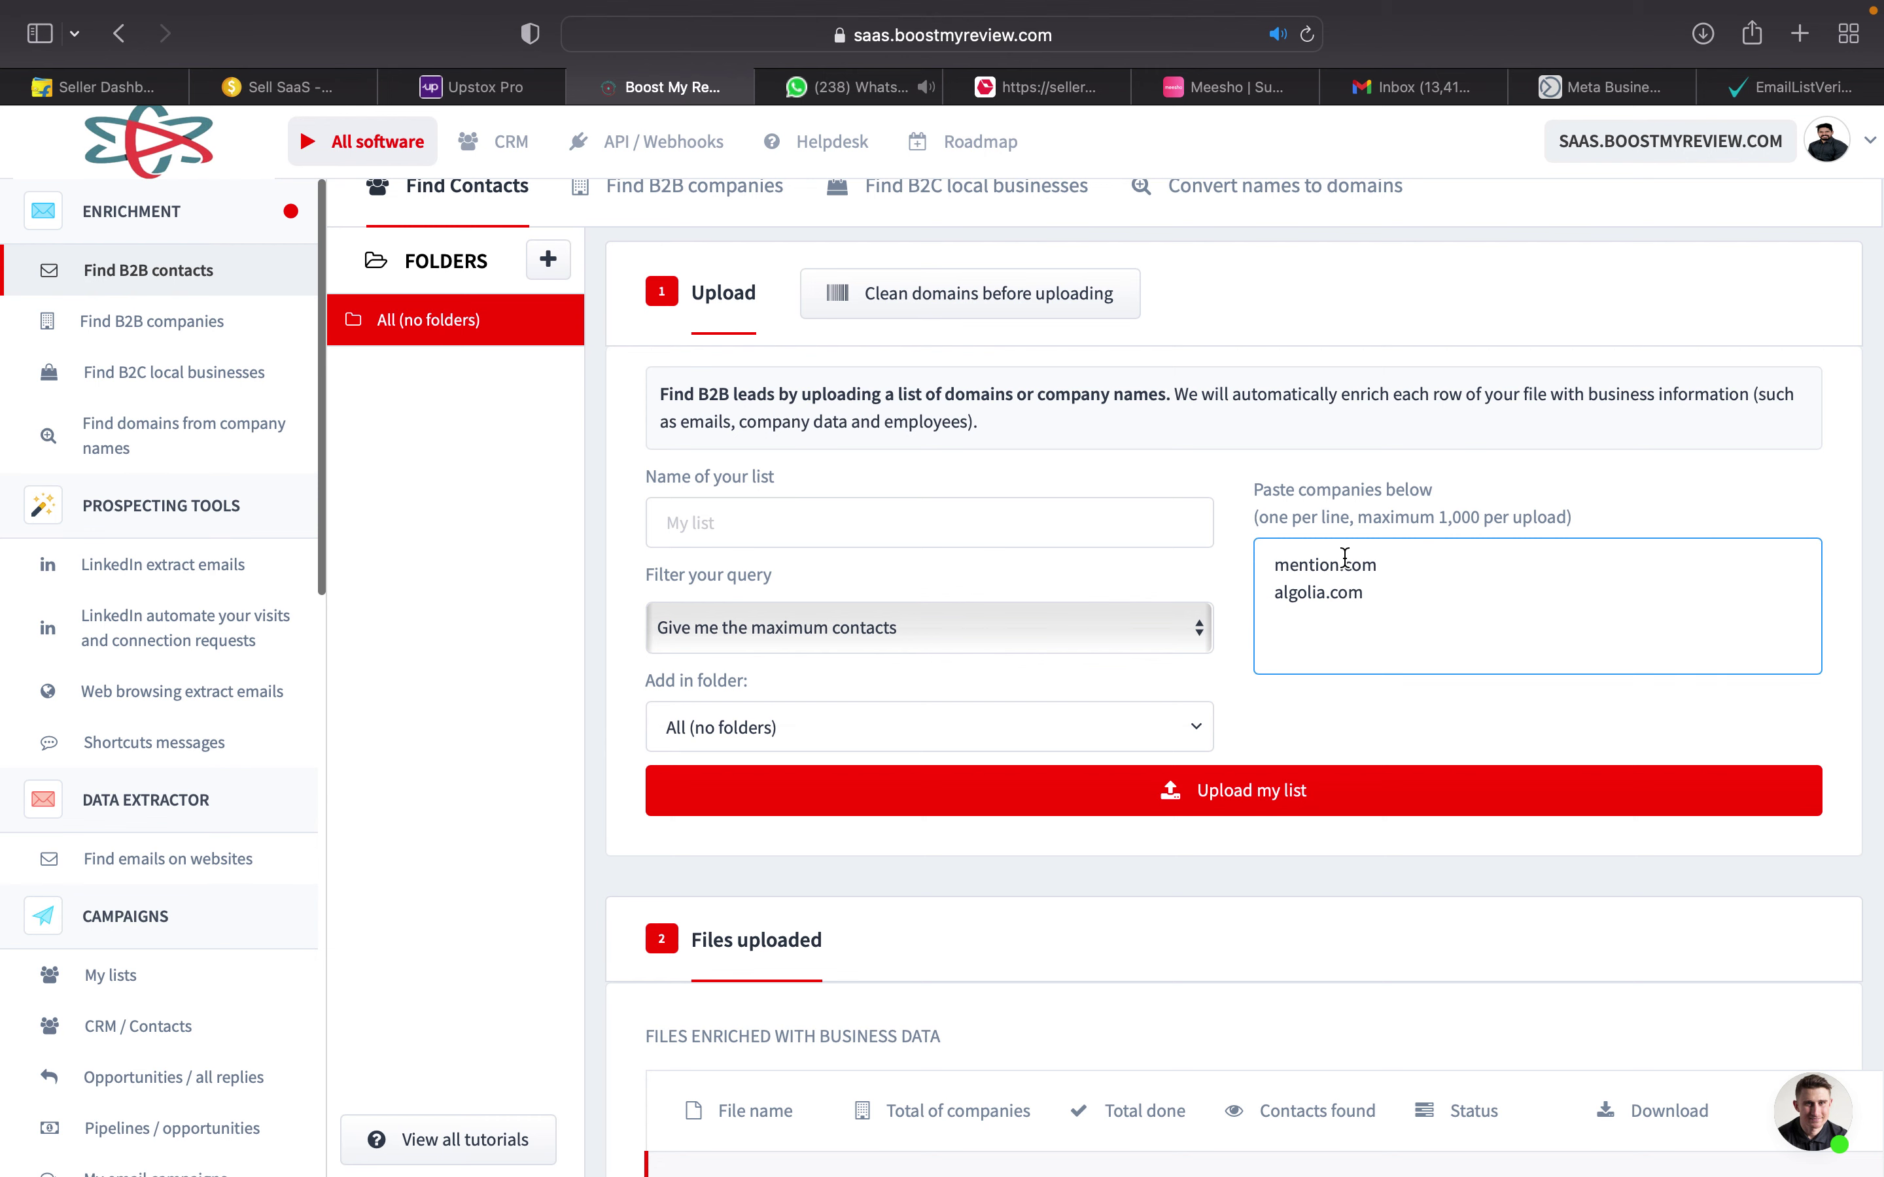
scroll(1137, 802, down, 5)
scroll(1138, 807, up, 5)
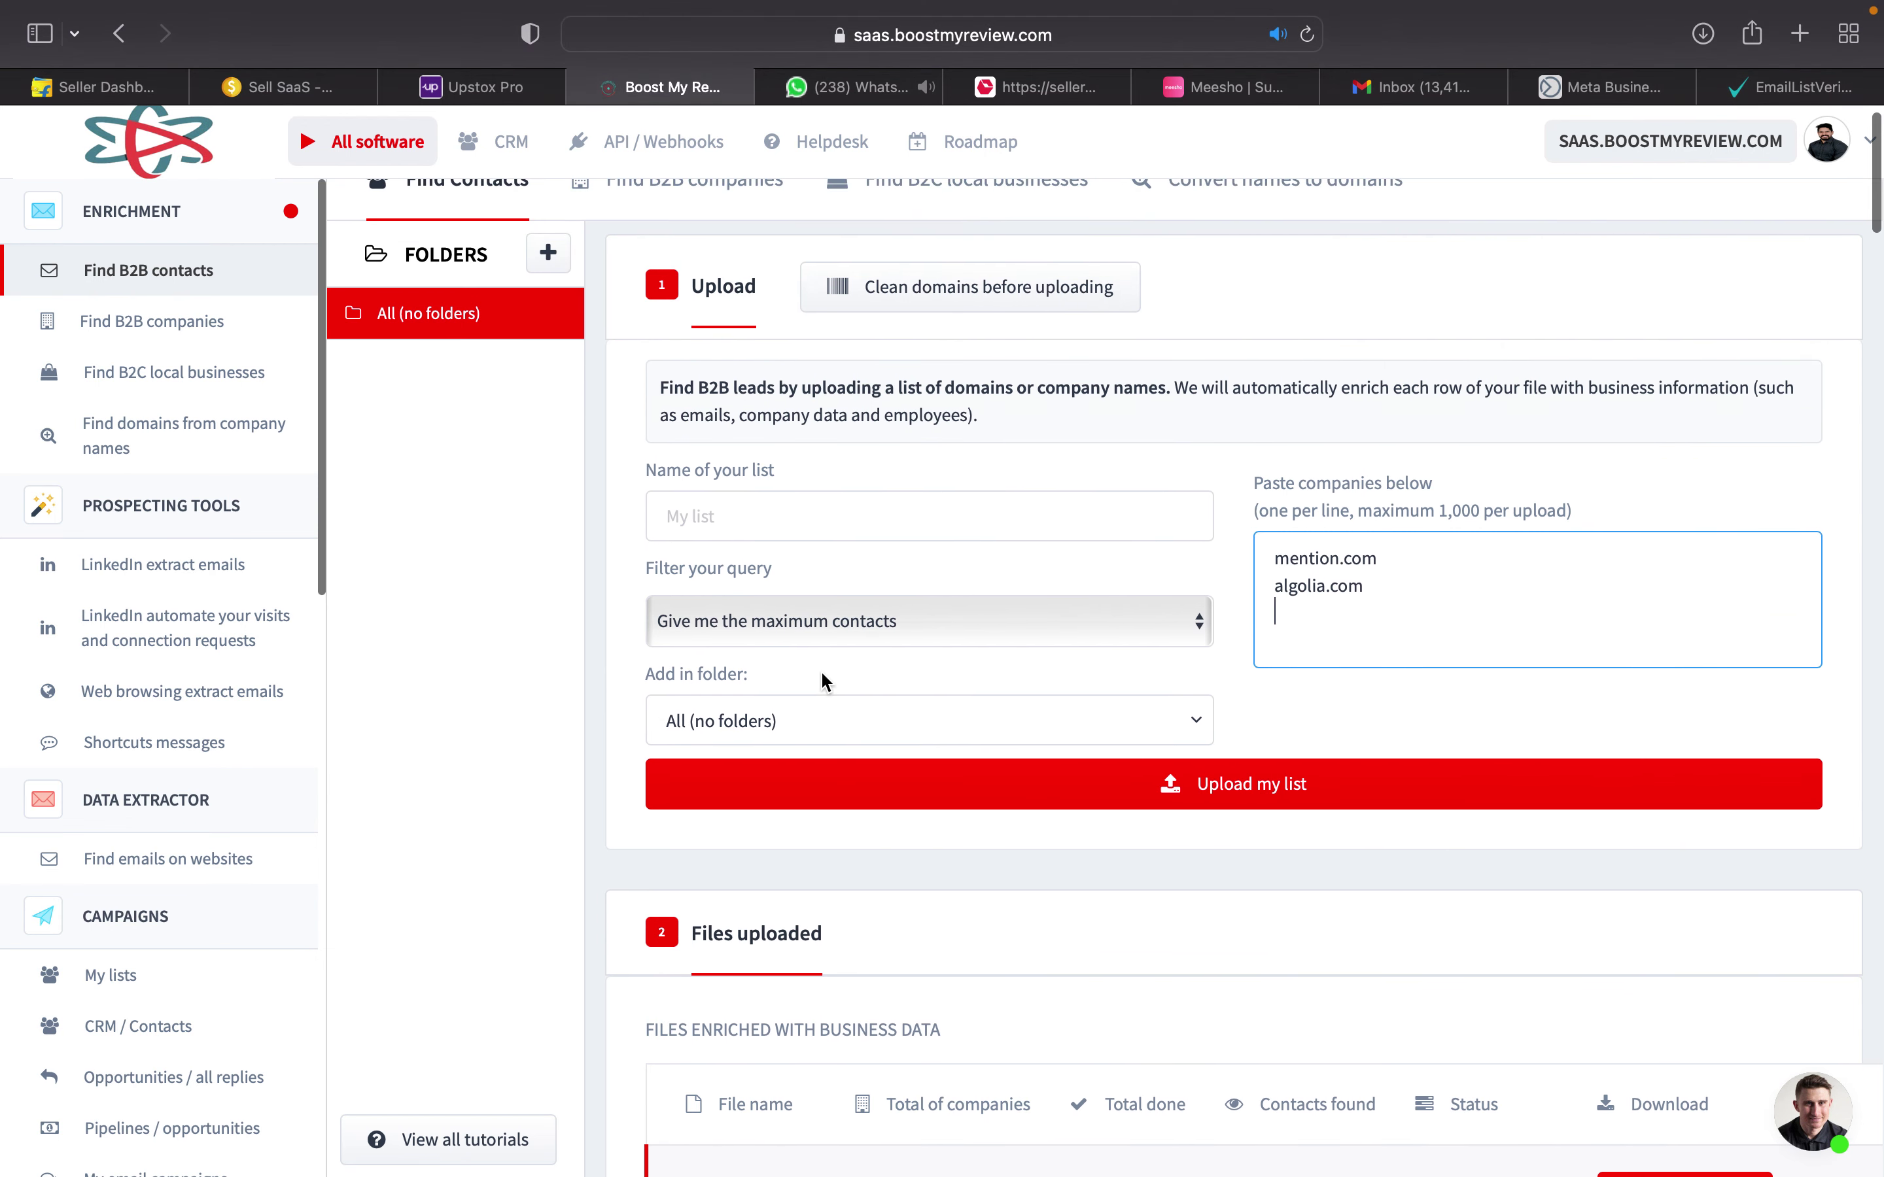
click(812, 619)
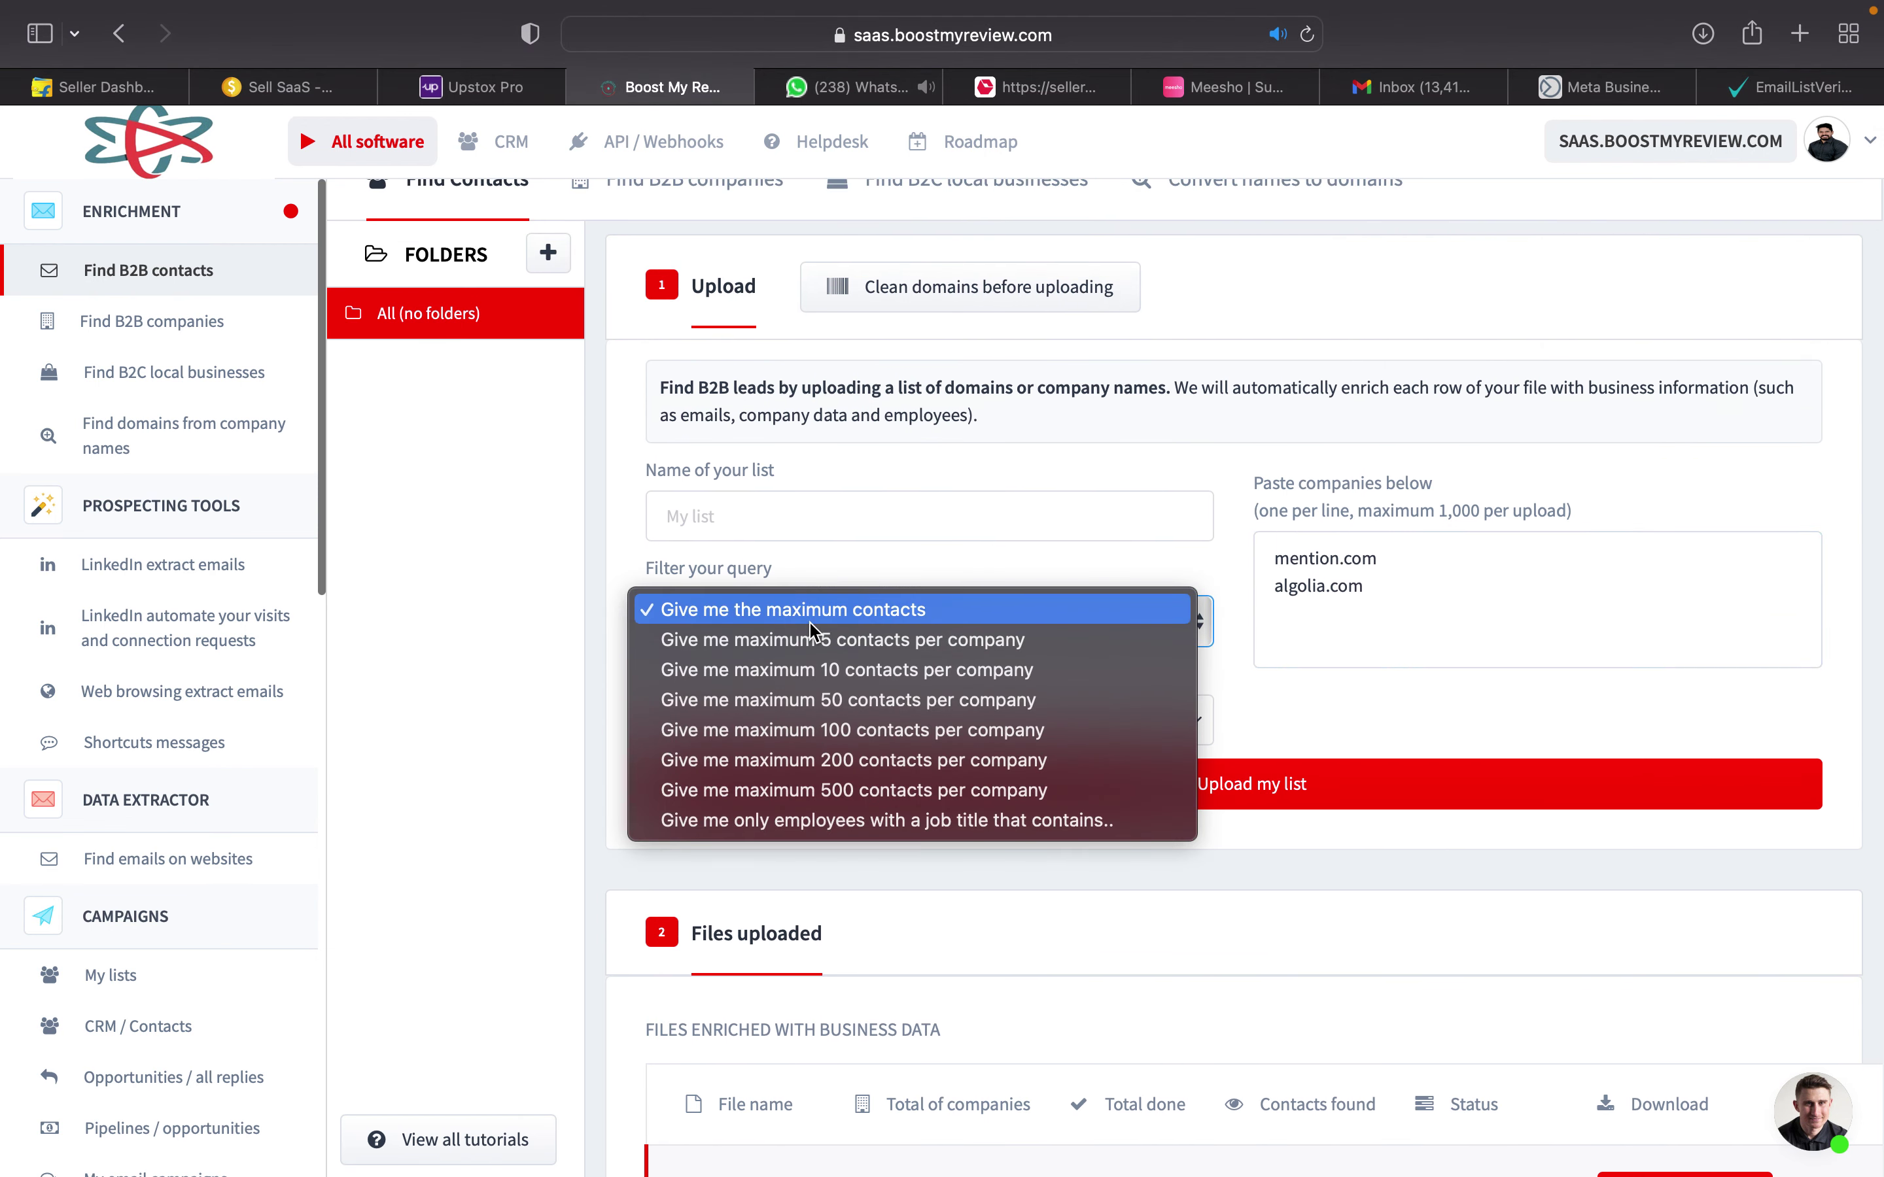
click(627, 775)
click(782, 619)
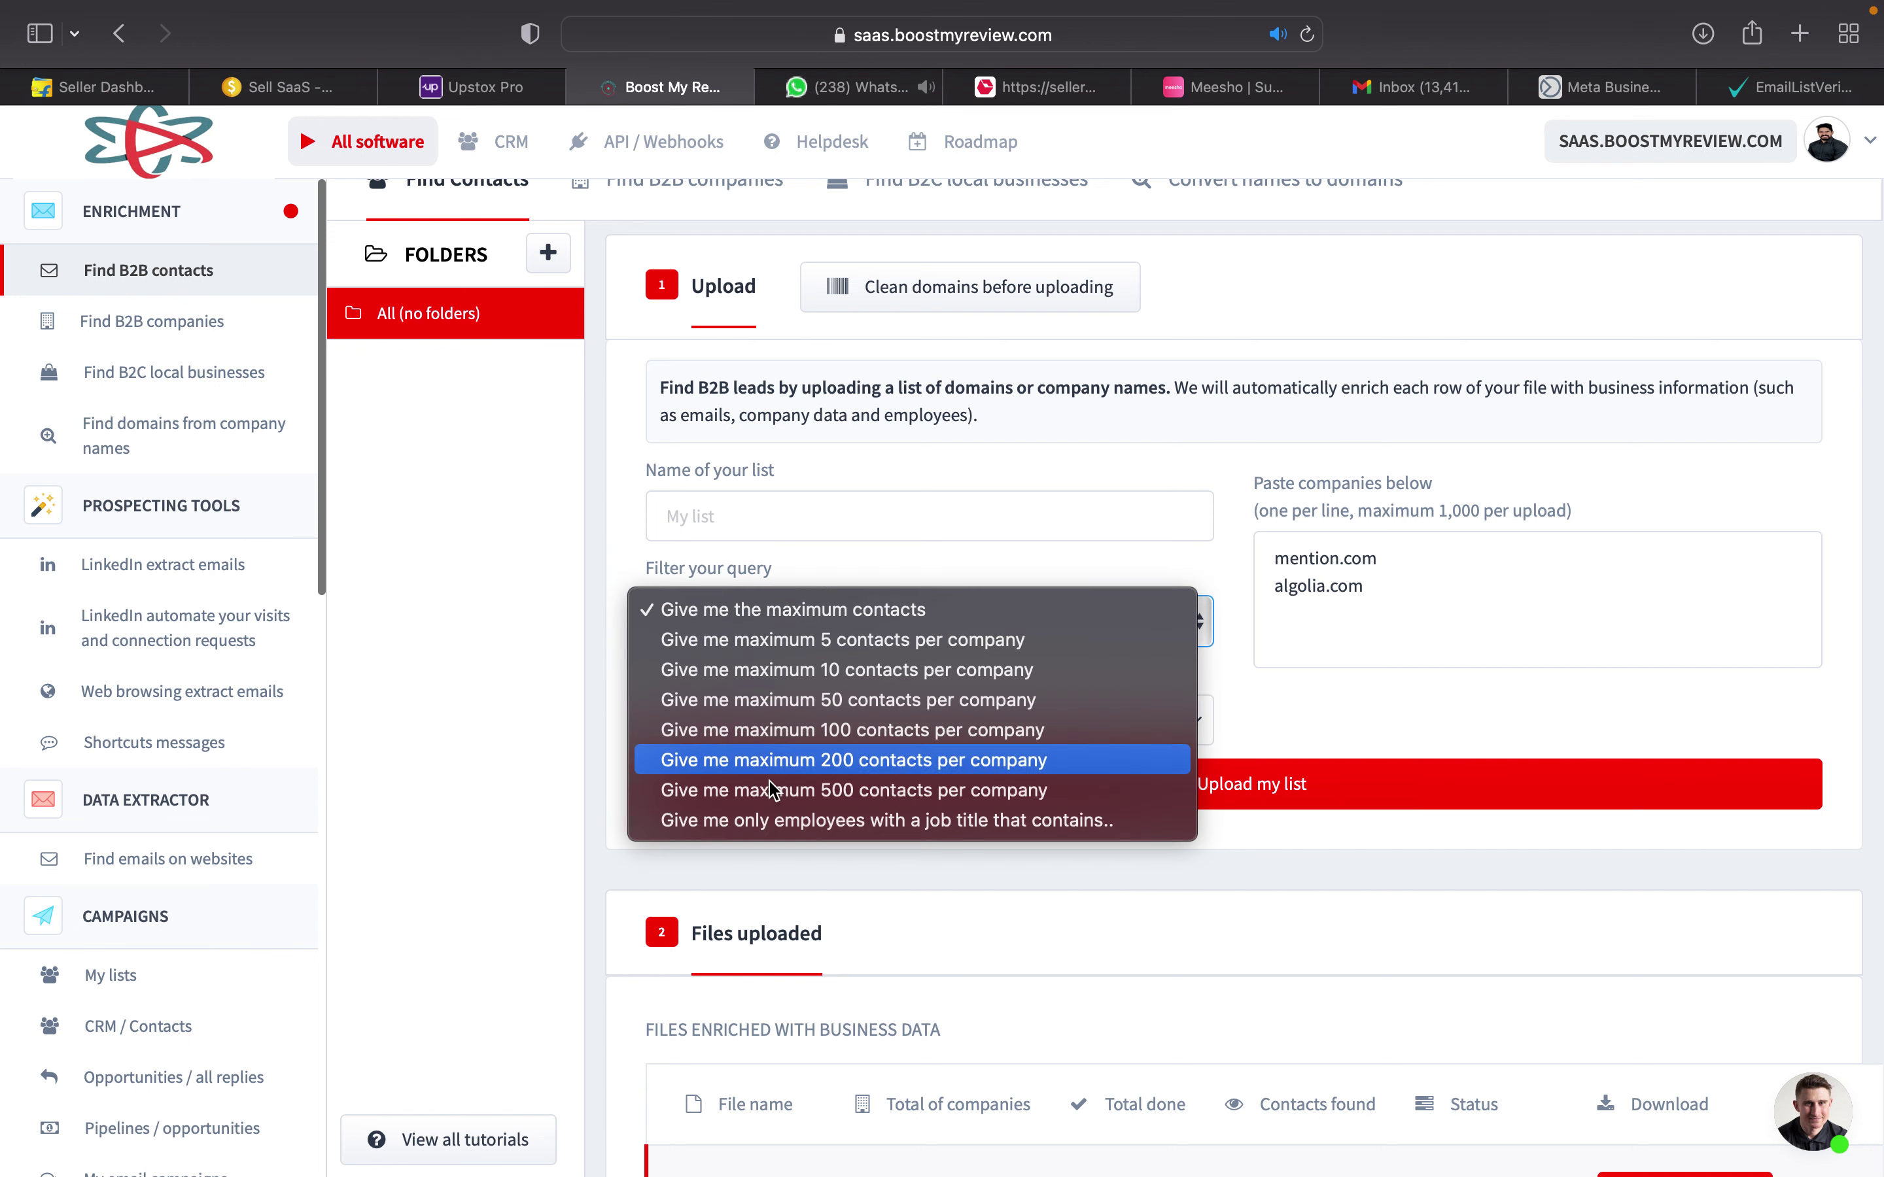
key(Escape)
key(Down)
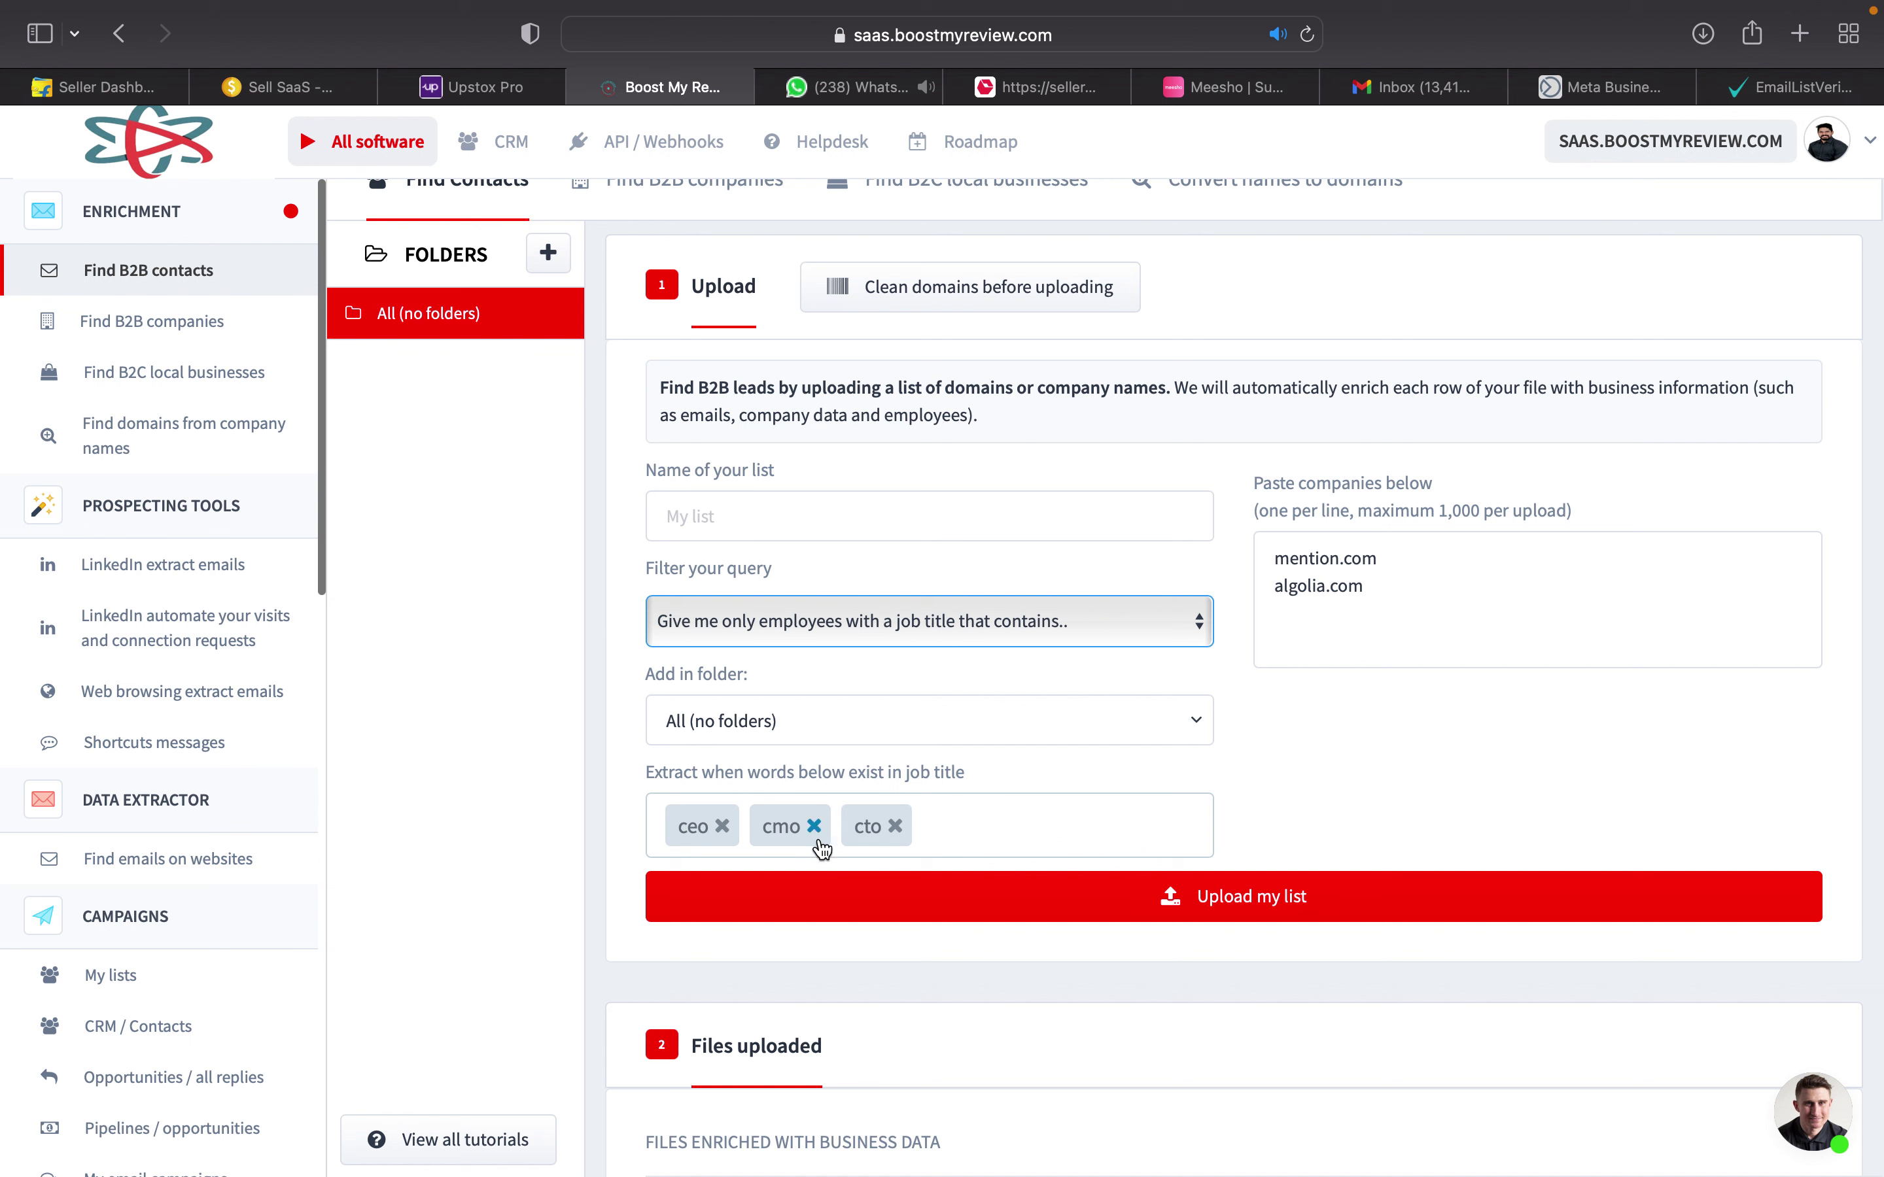
Add medical director, marketing and sales as job-title keyword tags.
click(938, 818)
text(medical director)
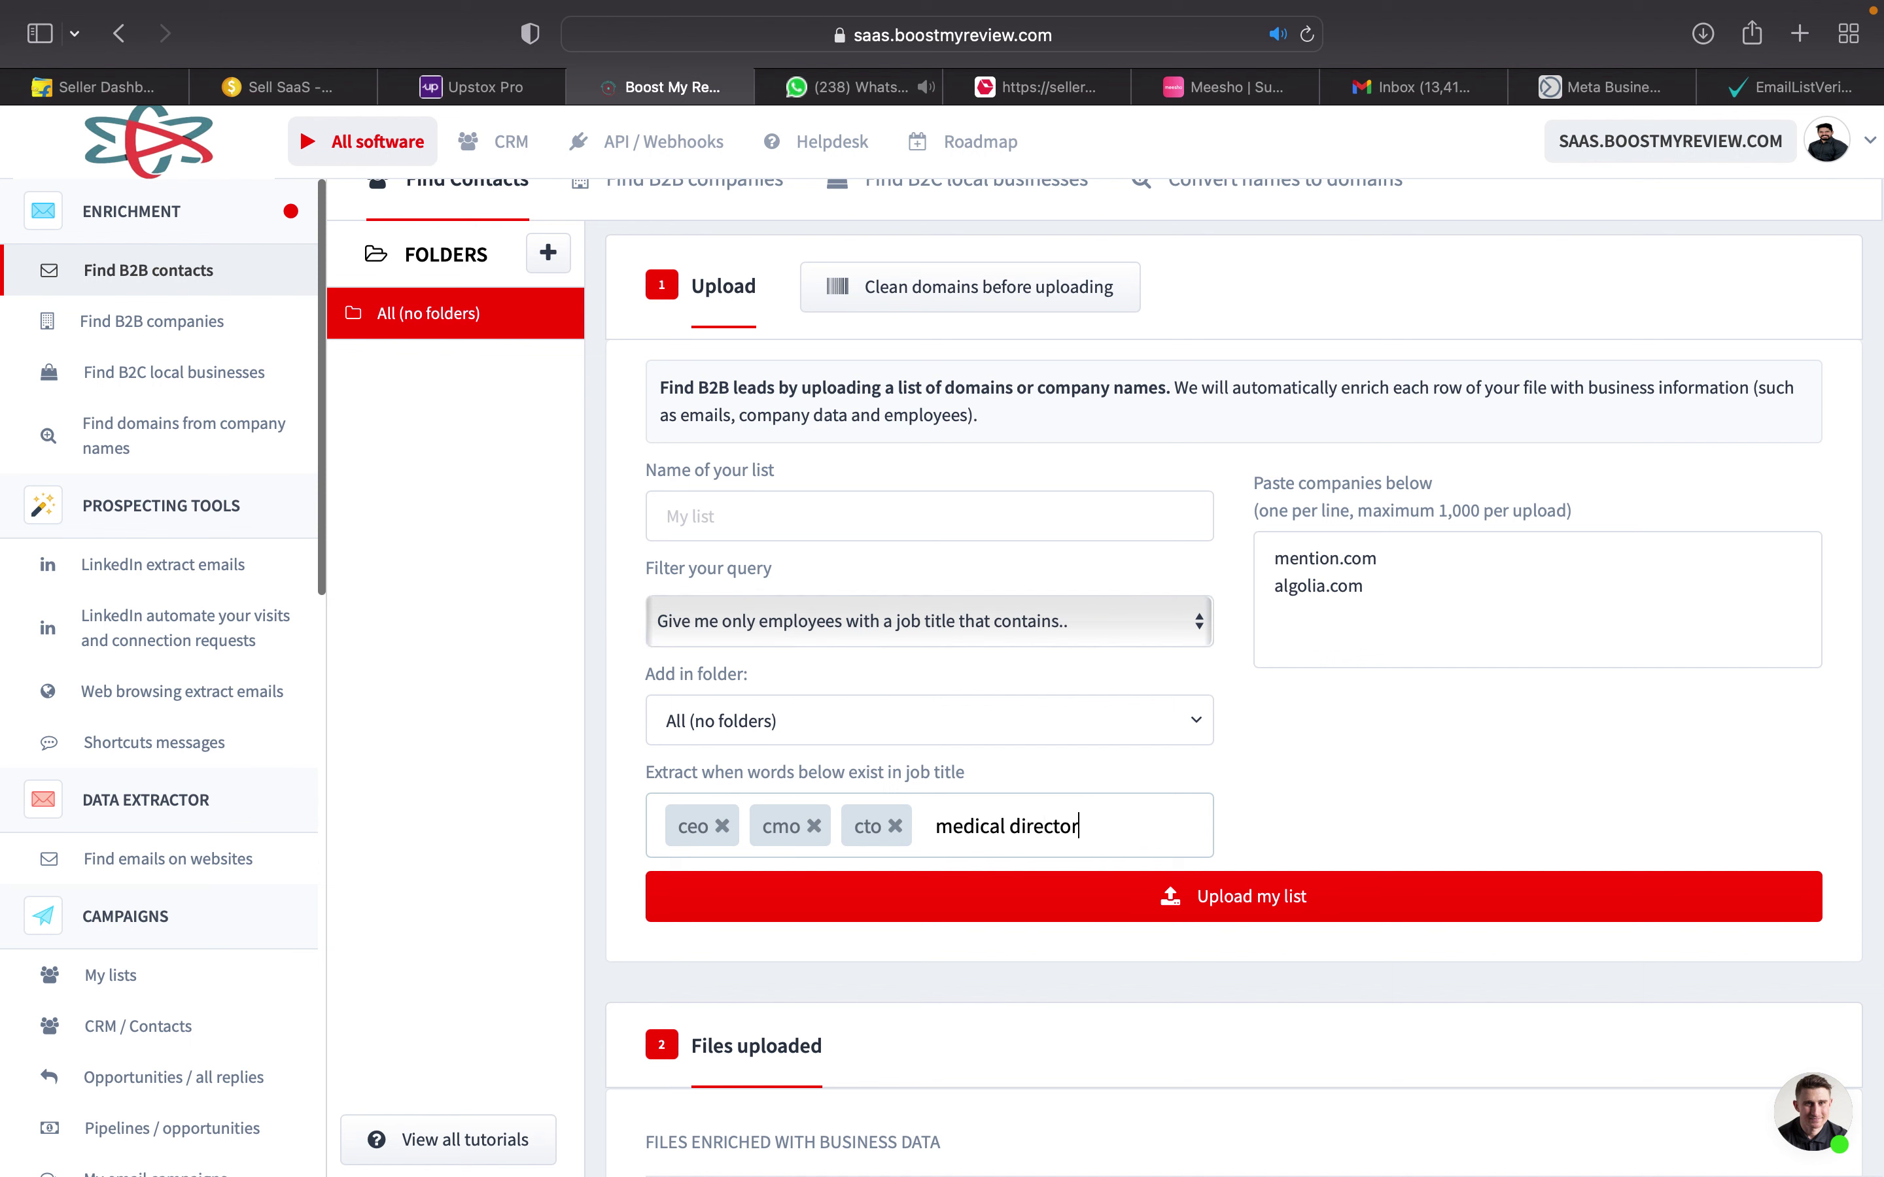
key(Return)
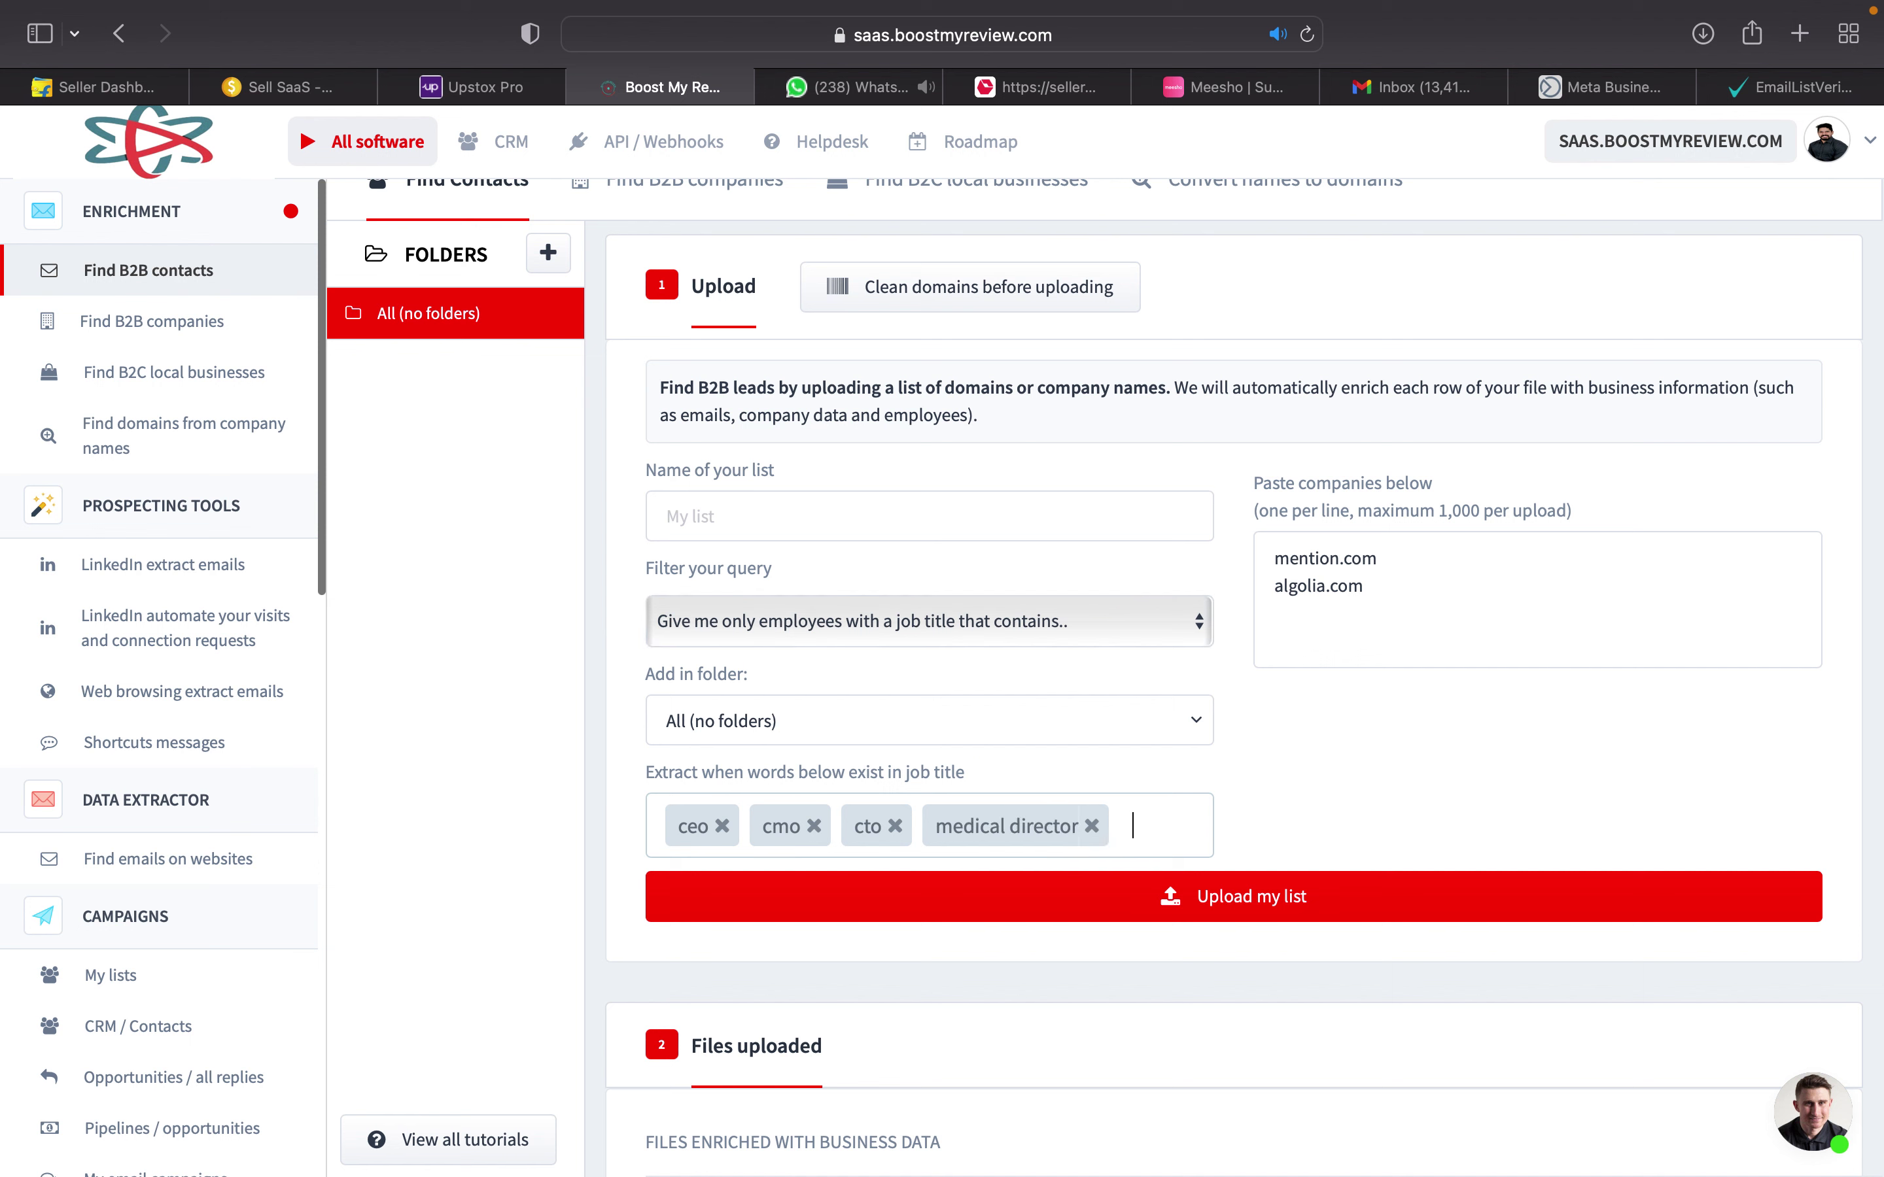
text(marketing)
key(Return)
text(sales)
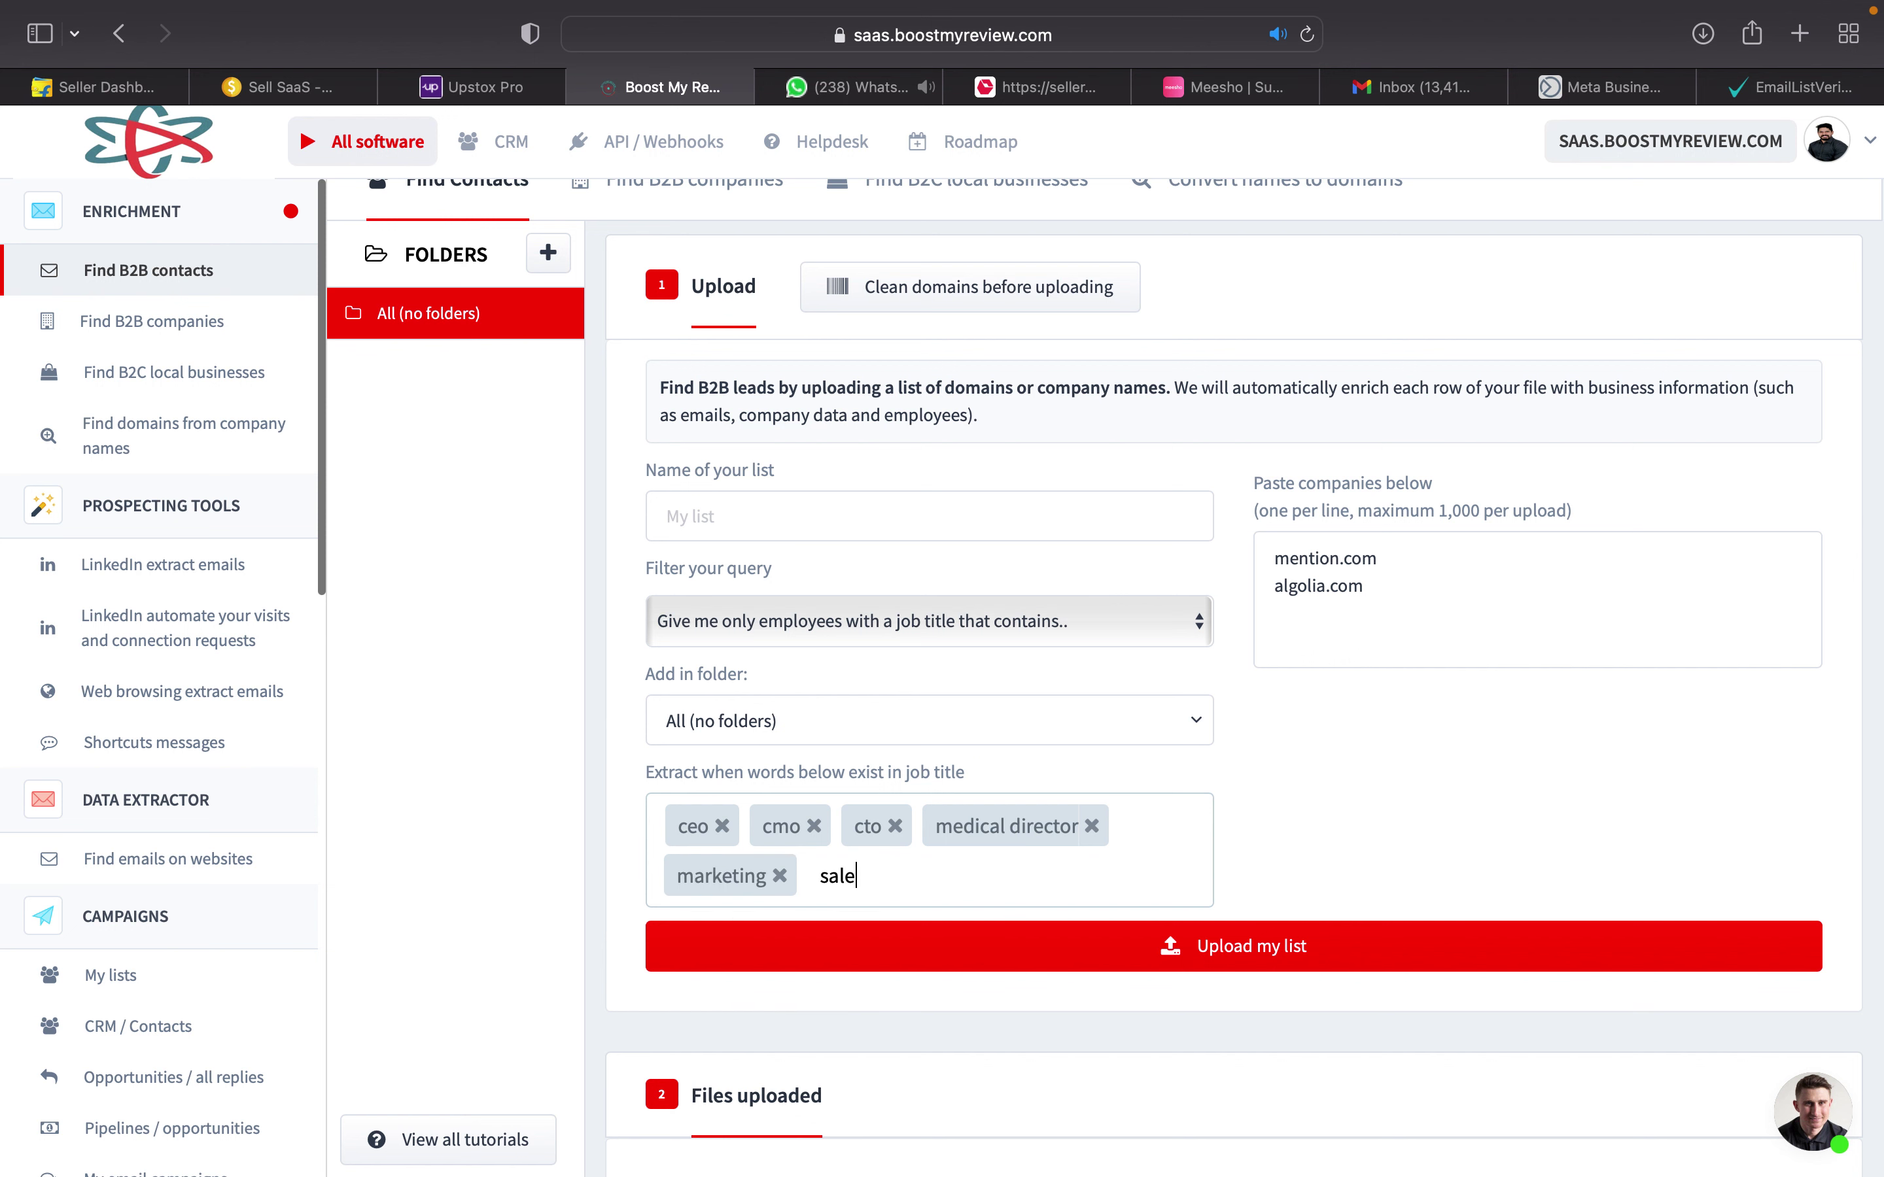
key(Return)
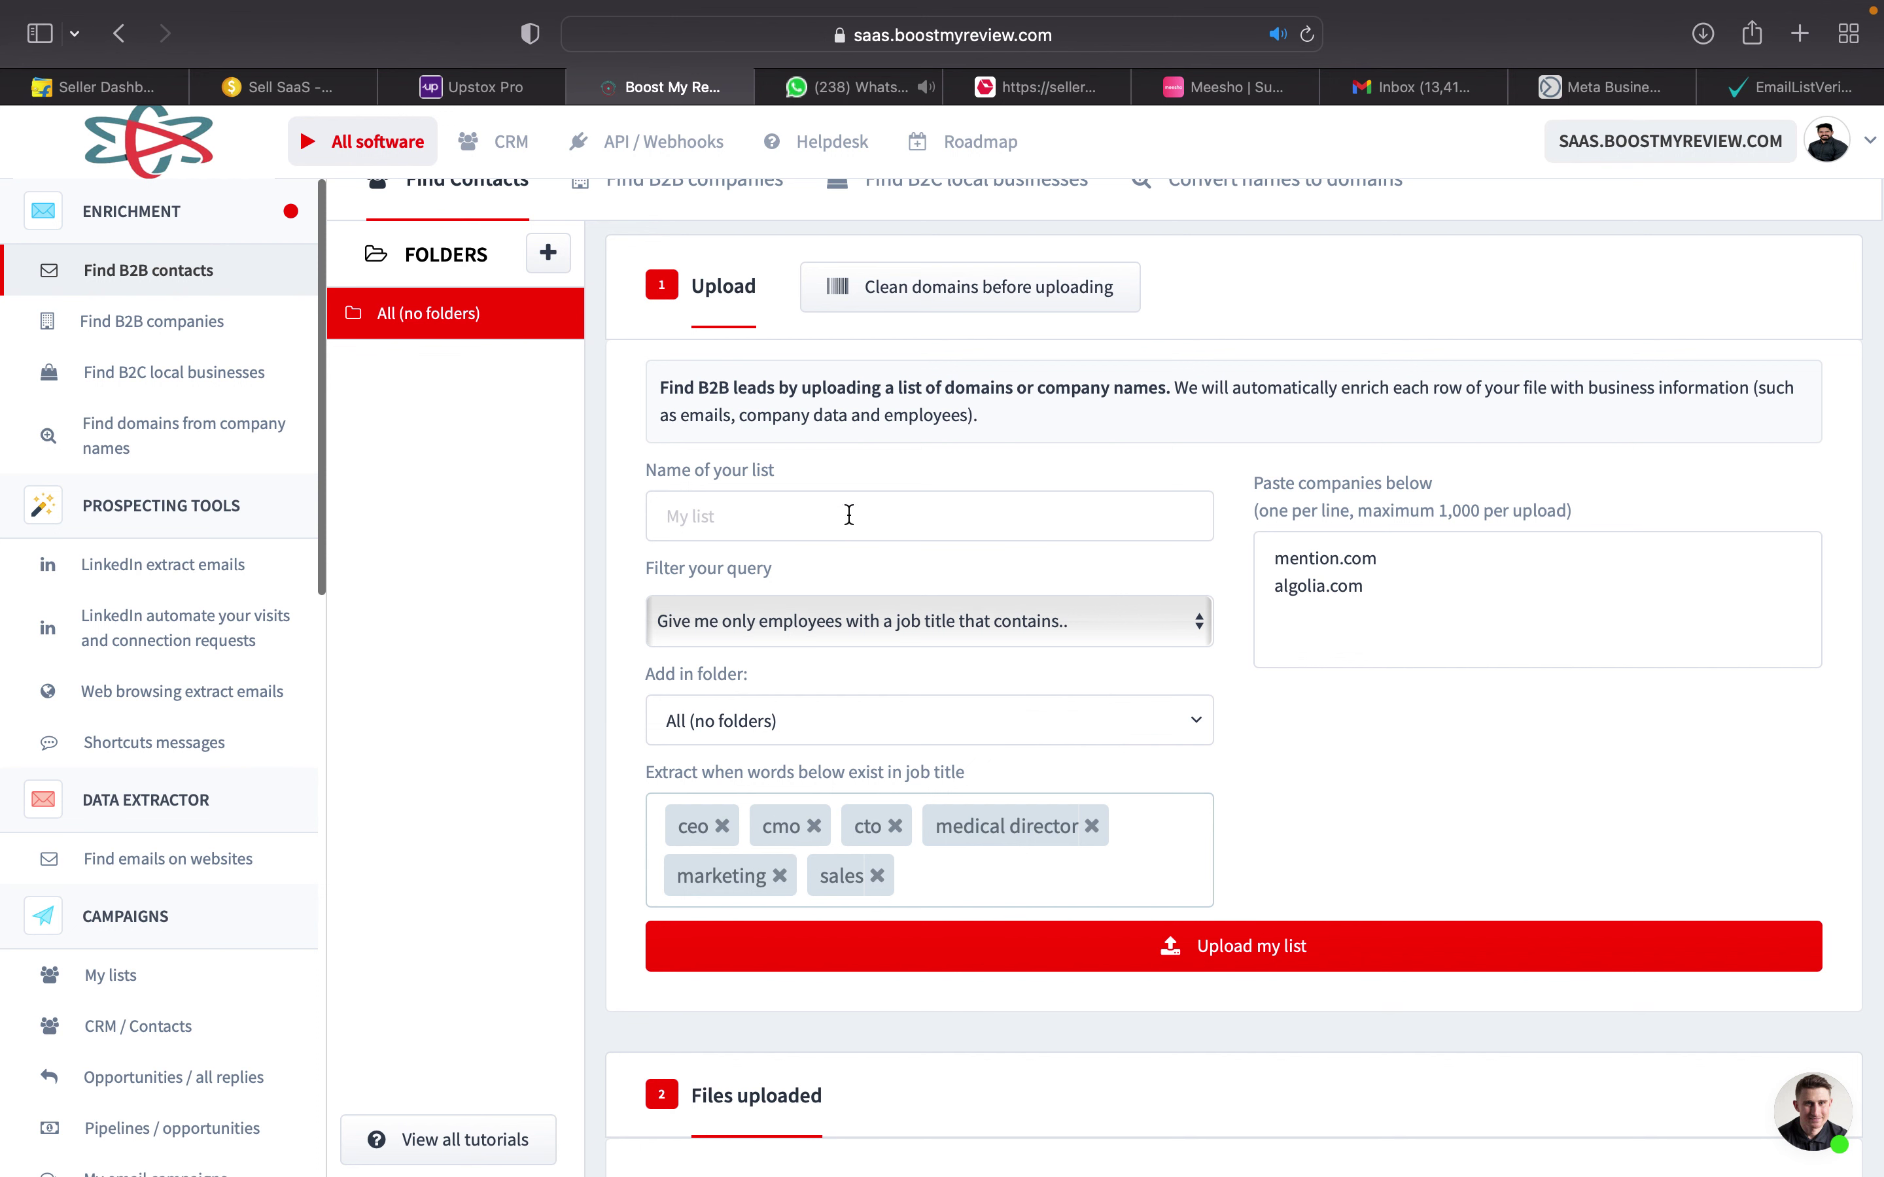
scroll(906, 340, up, 1)
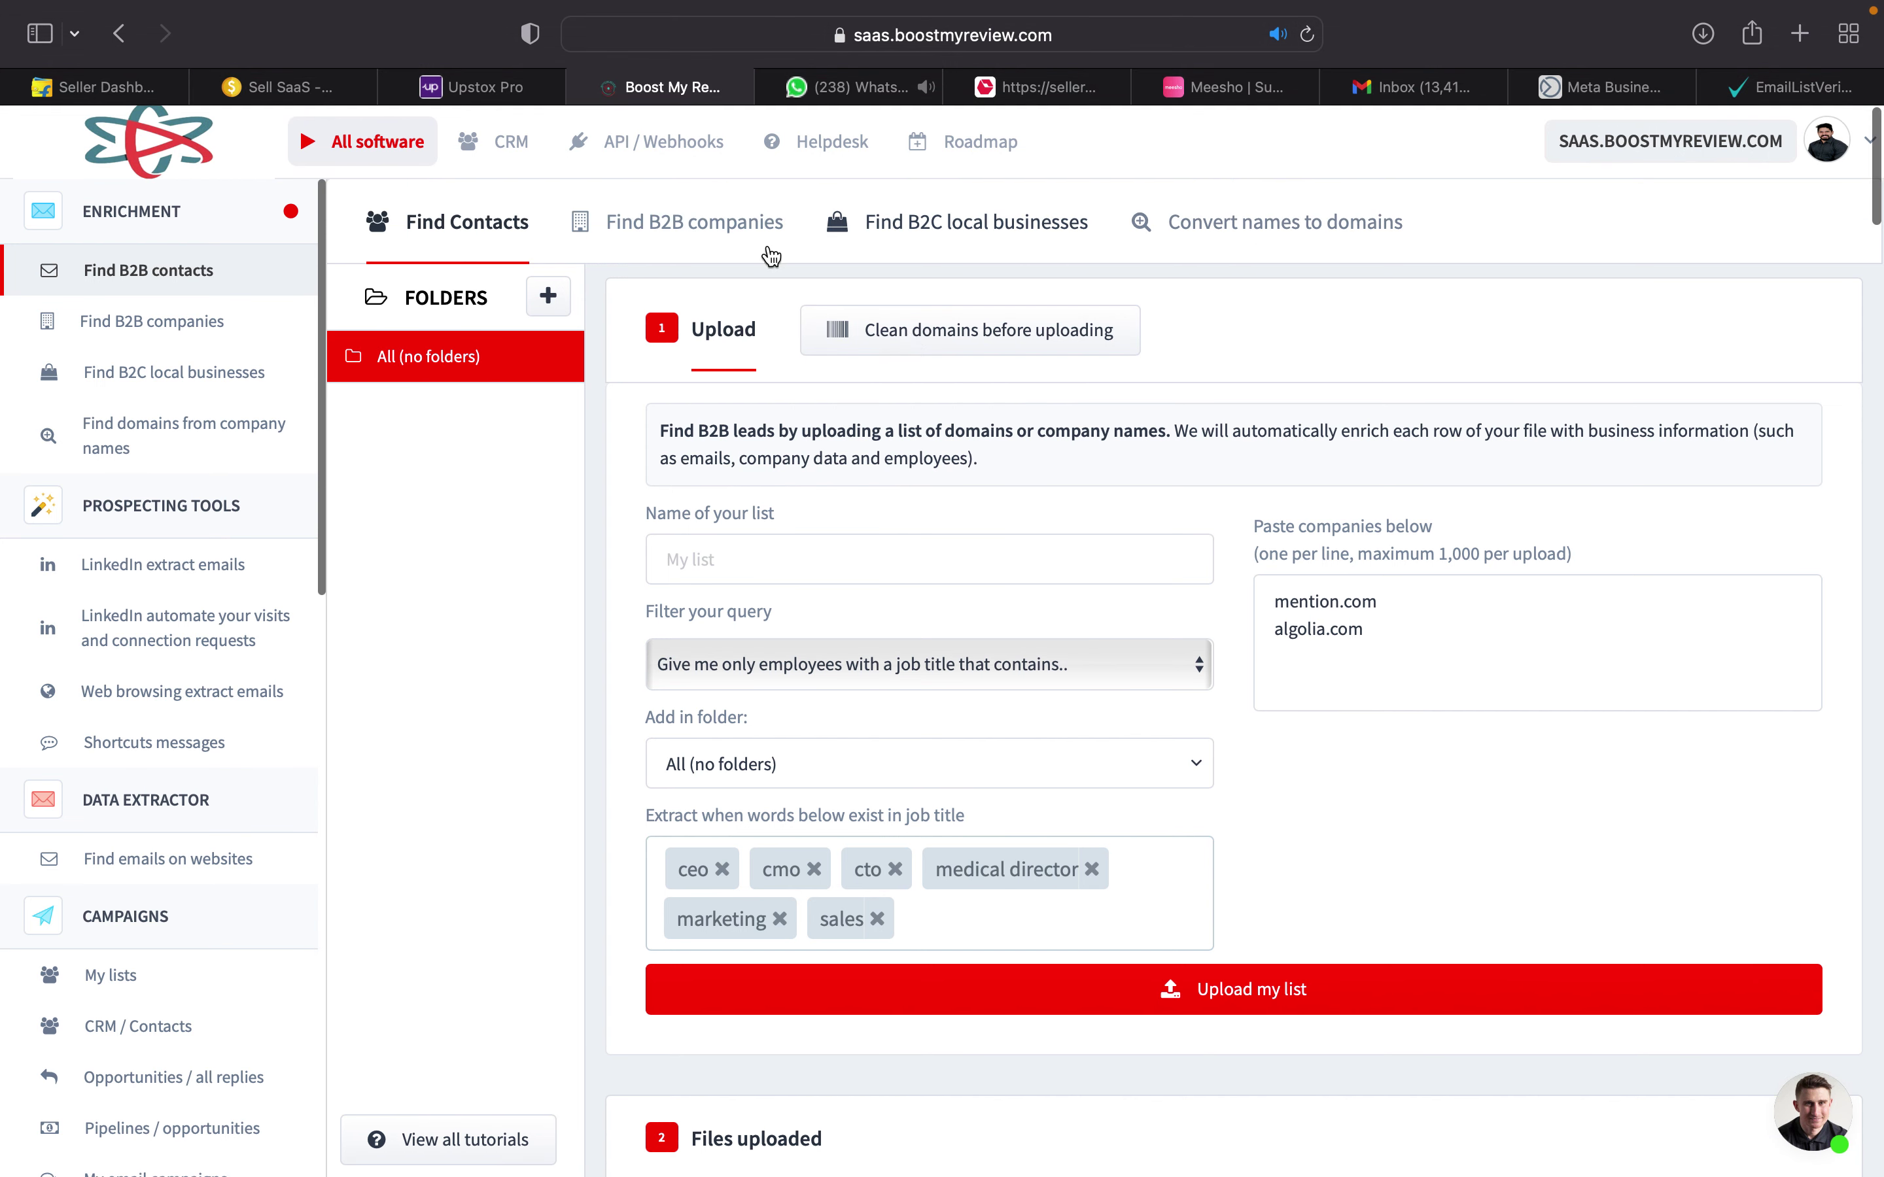
Download the top 45,448-company Hospital & Health Care export from the export history as .xlsx.
click(687, 238)
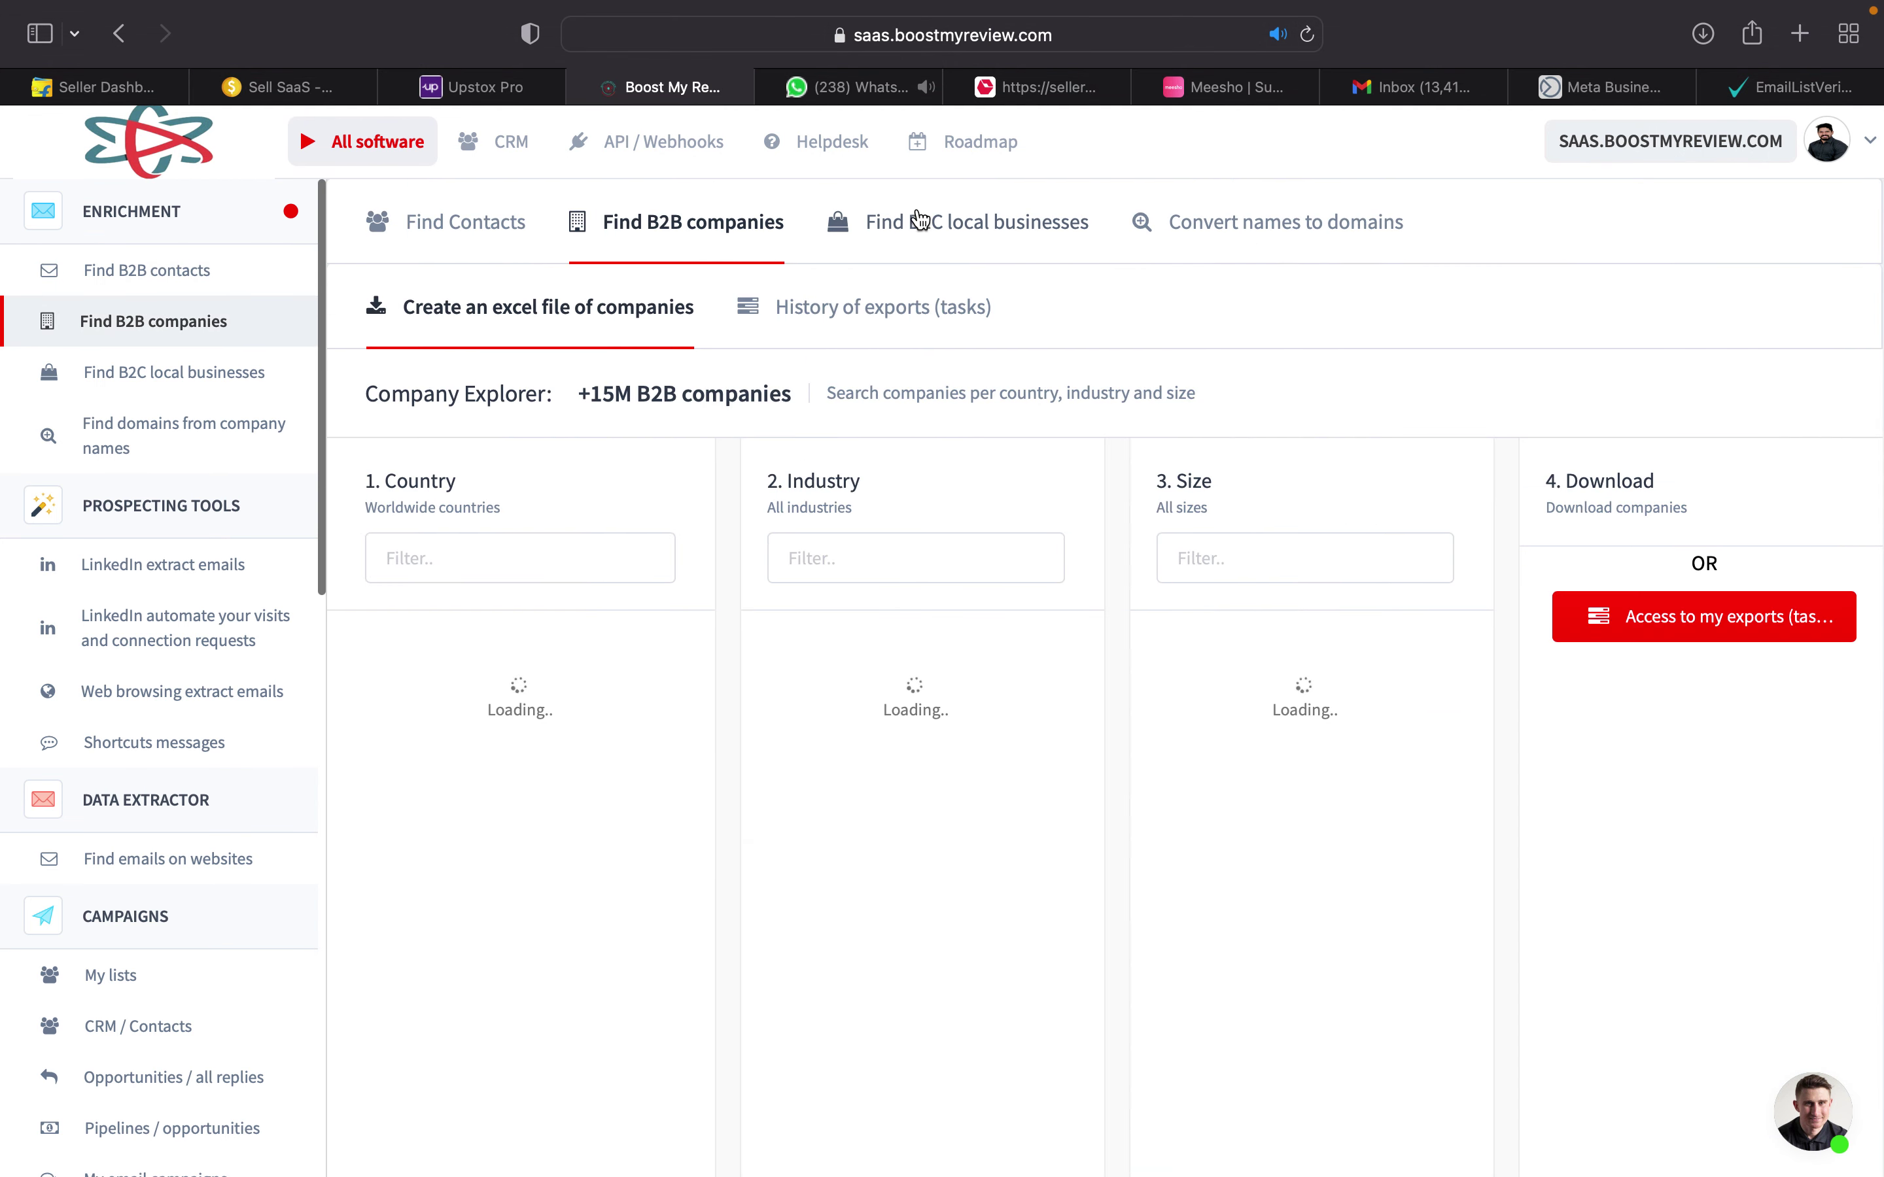
click(1652, 837)
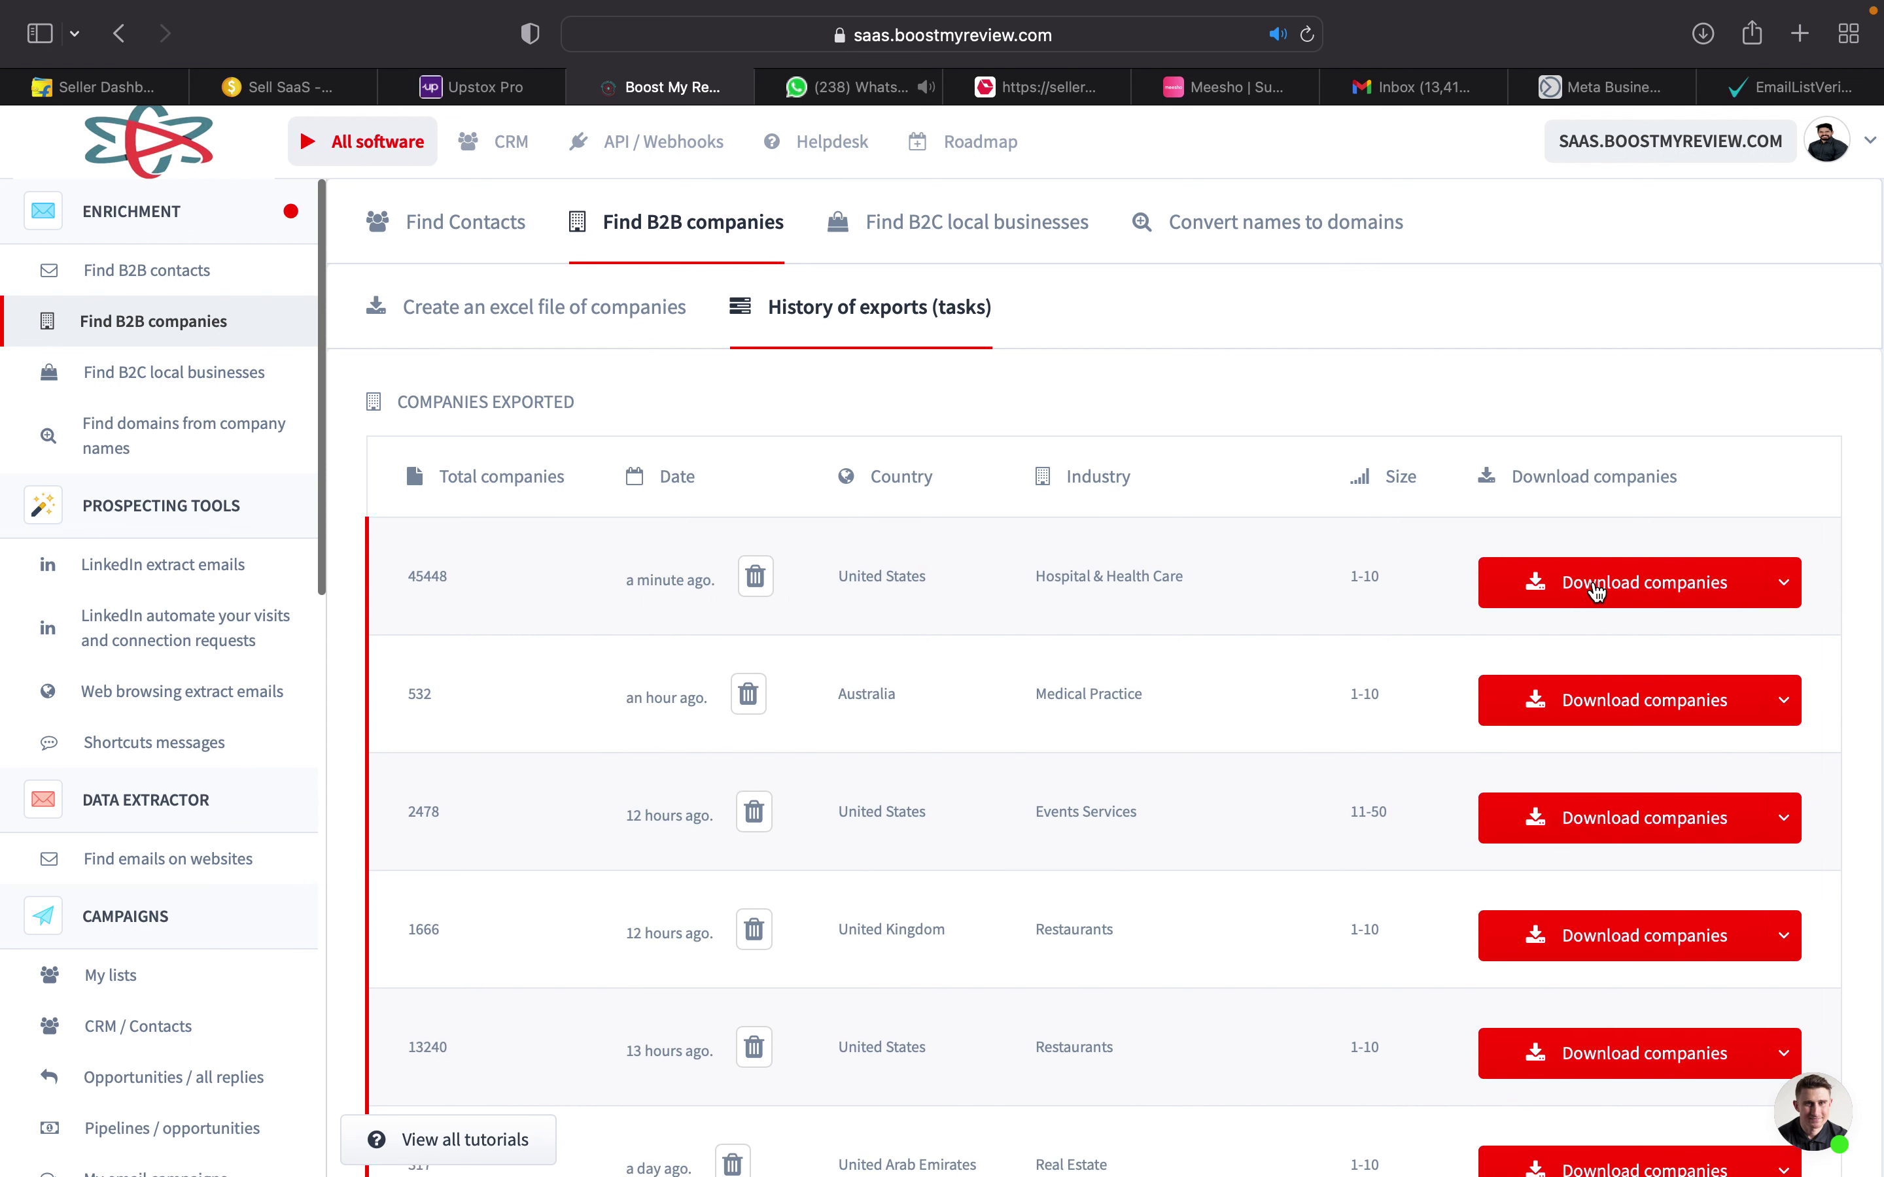
click(1590, 585)
click(1592, 686)
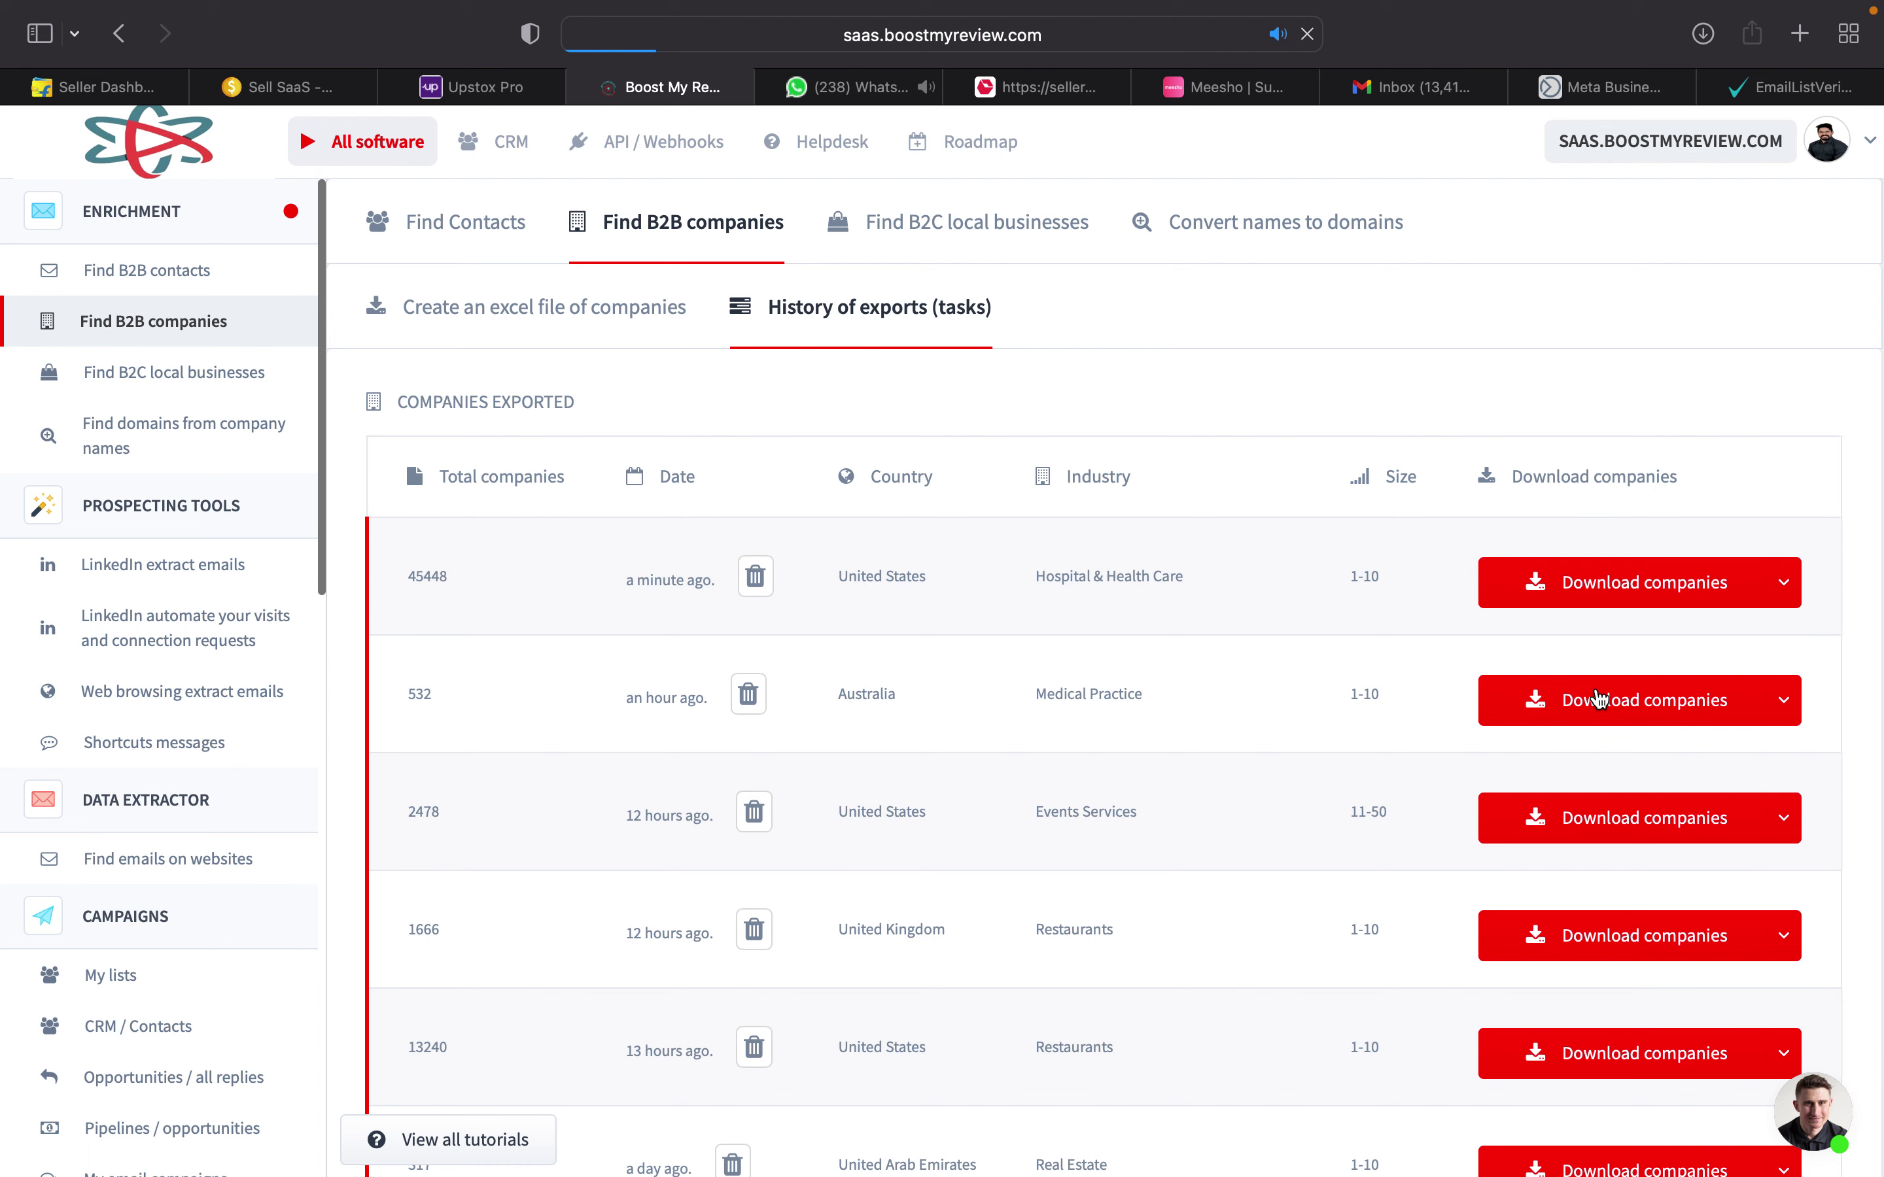
click(1703, 36)
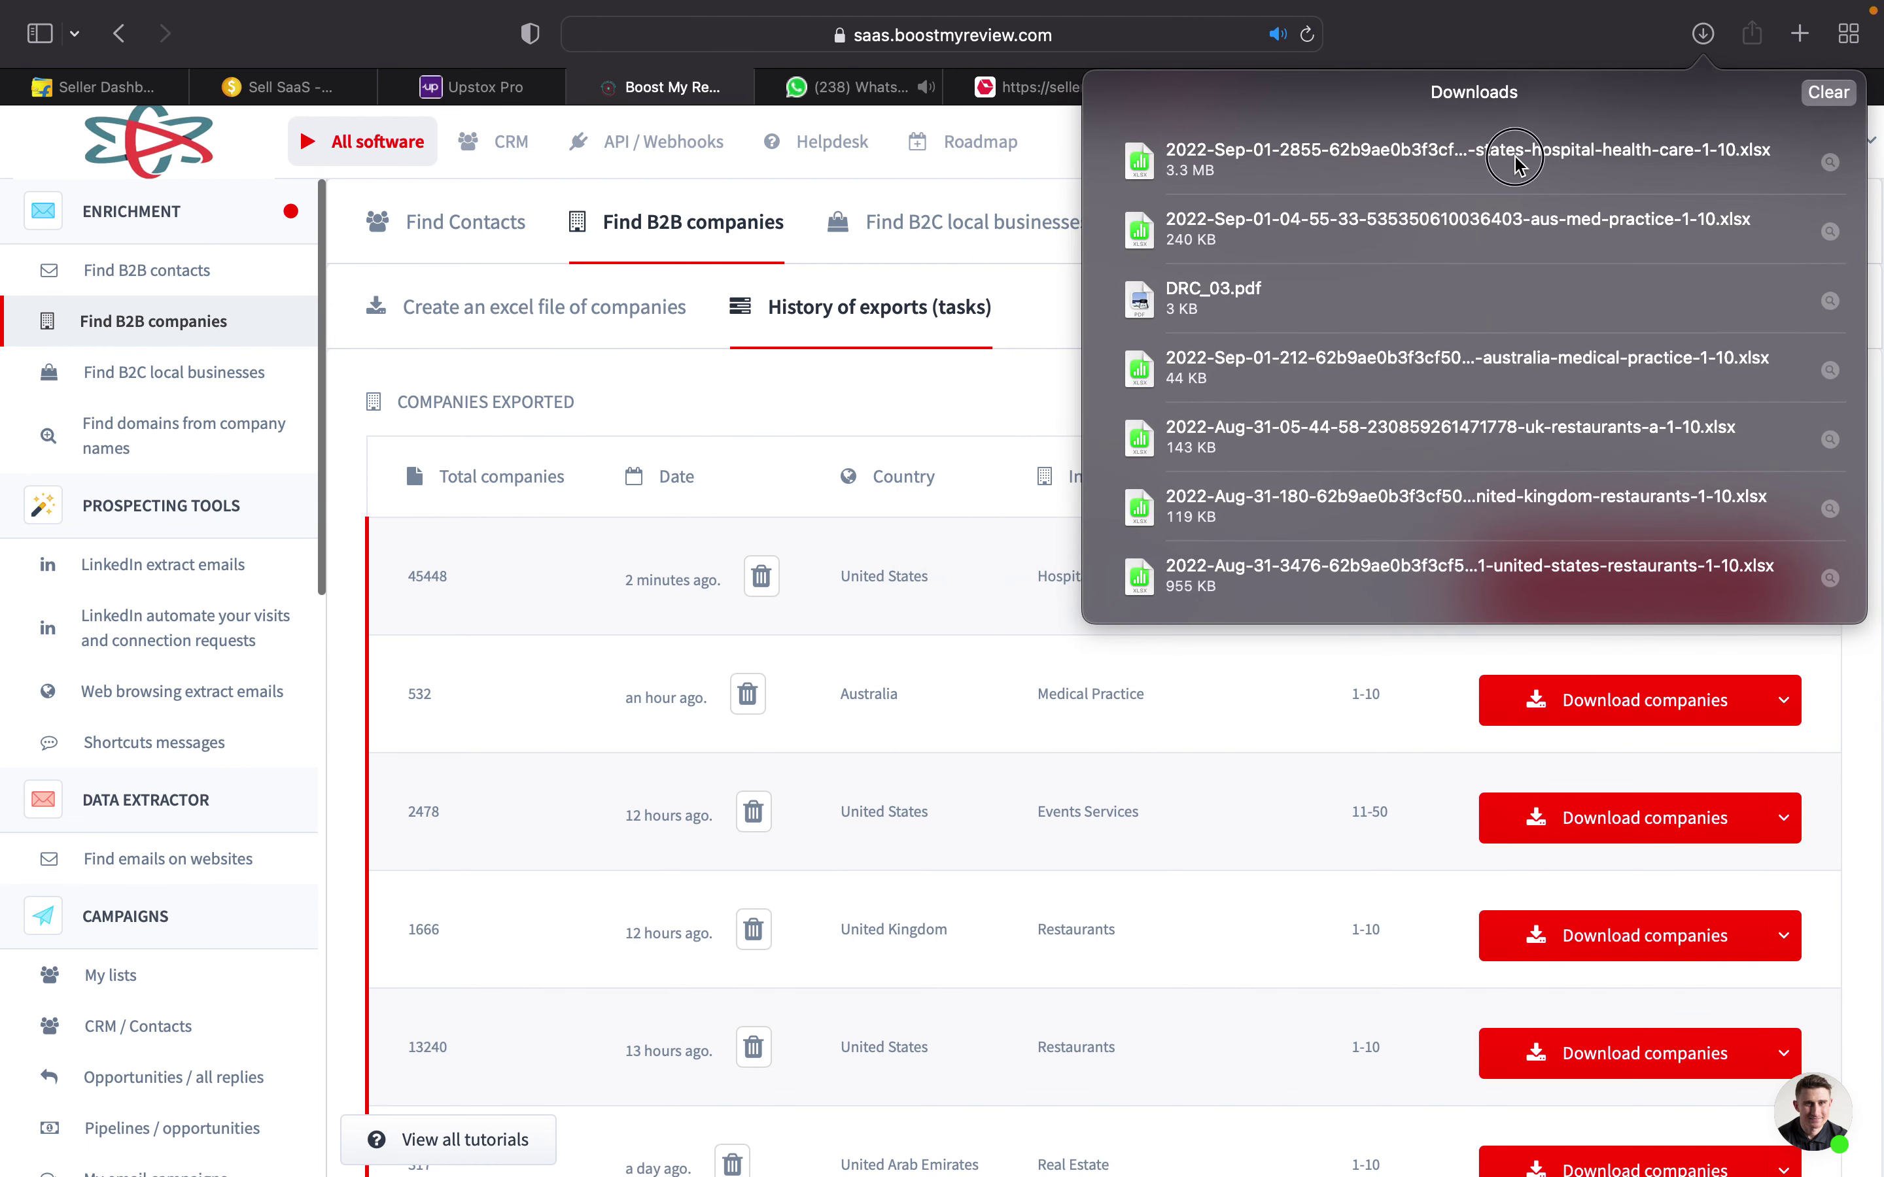
Open the downloaded hospital-health-care .xlsx export in Numbers.
double_click(1519, 164)
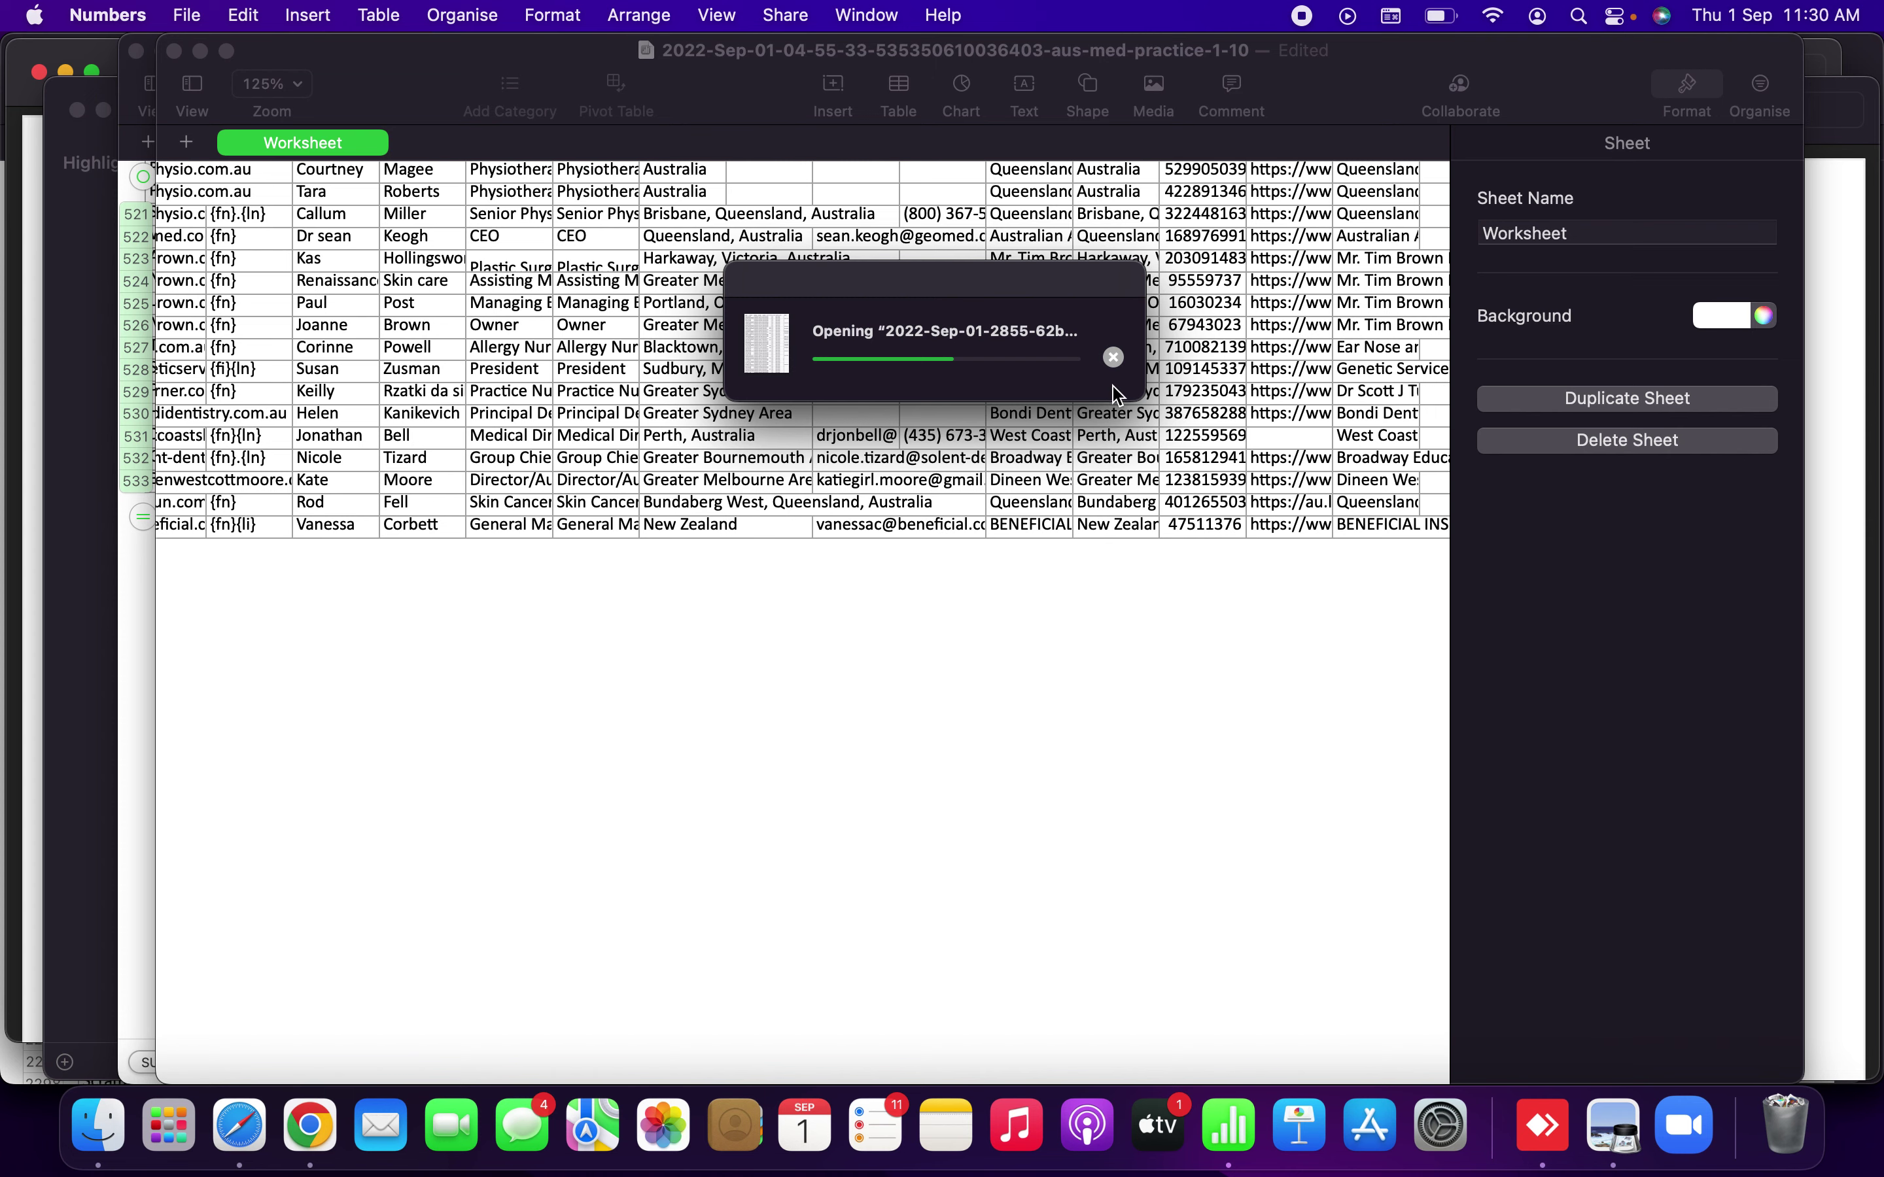
Select the 532 company domains in column B (B2:B533) of the spreadsheet.
click(1114, 358)
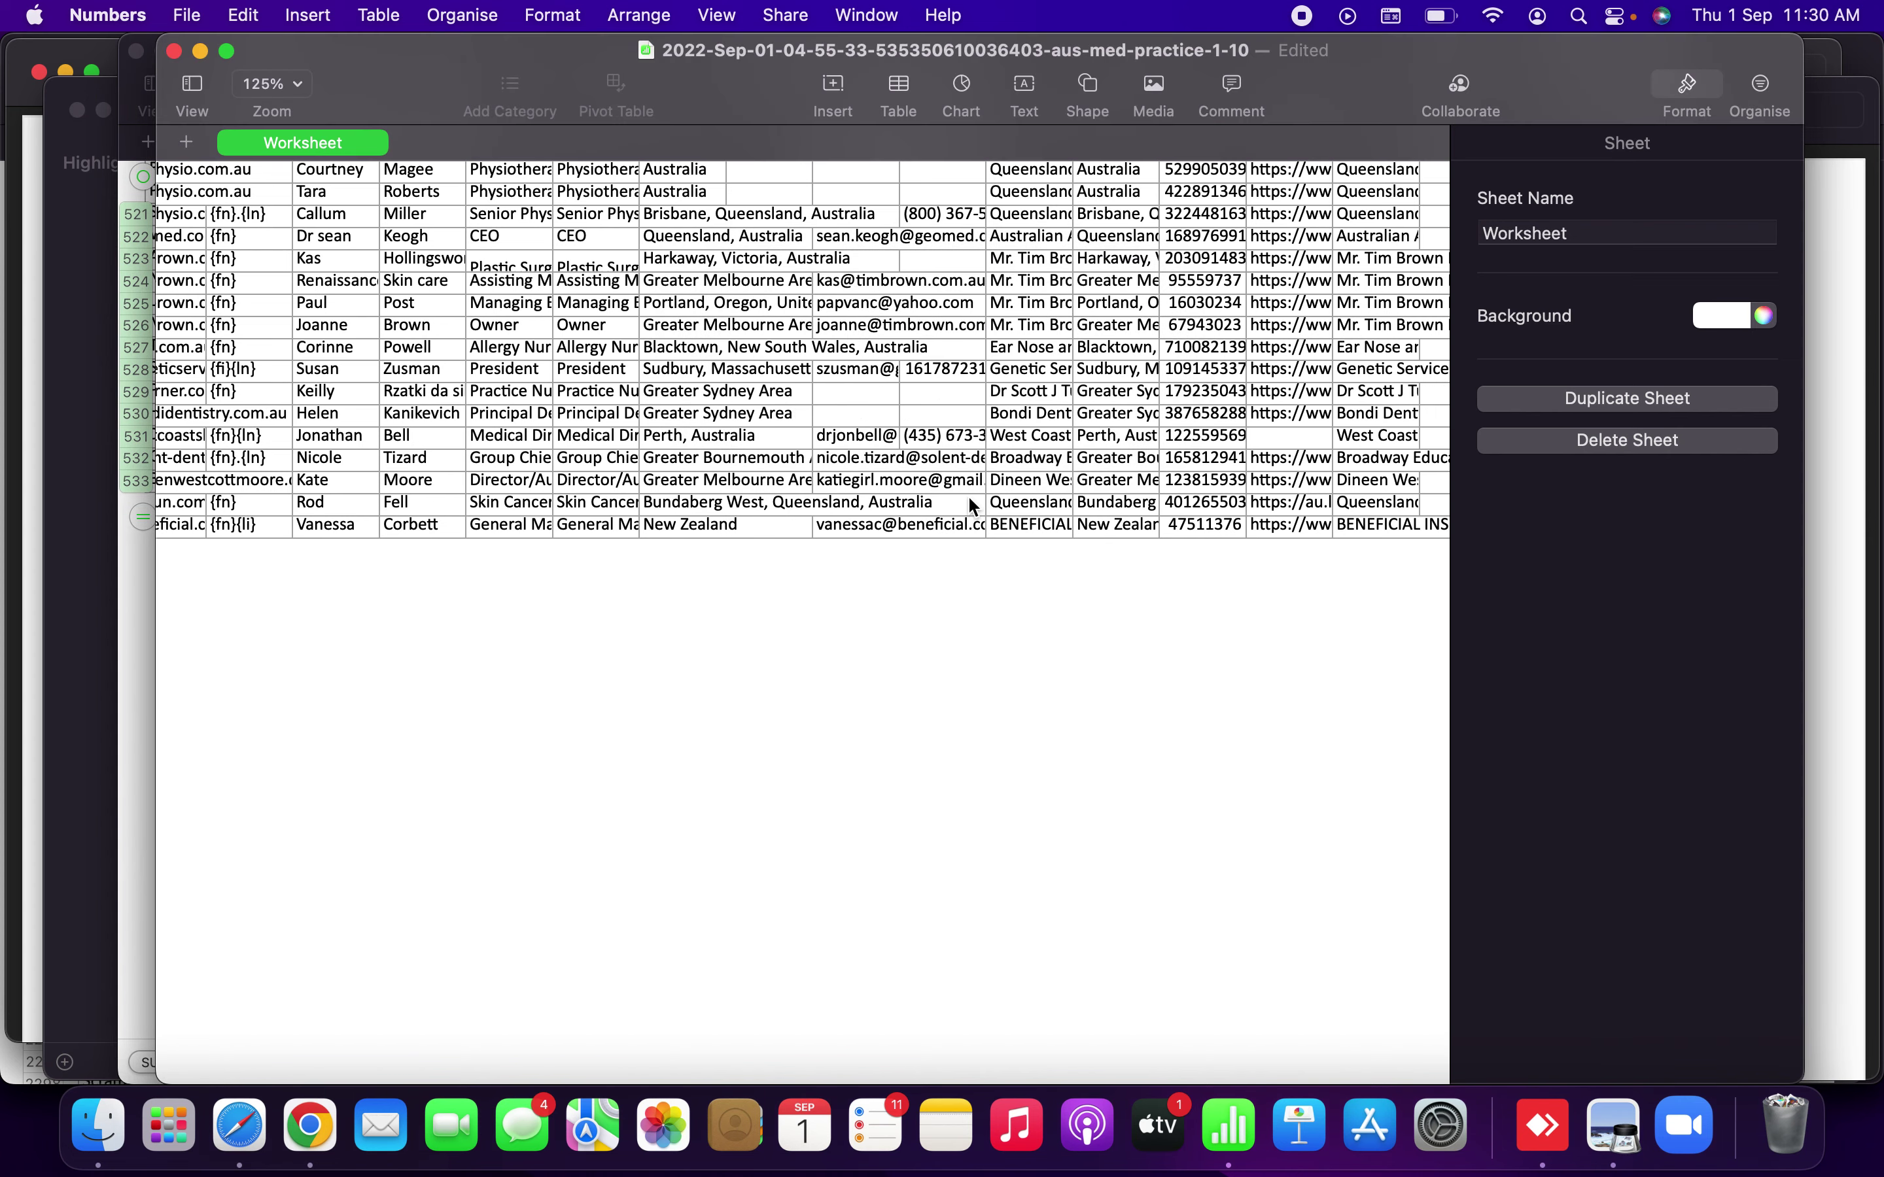
click(249, 1138)
click(1421, 149)
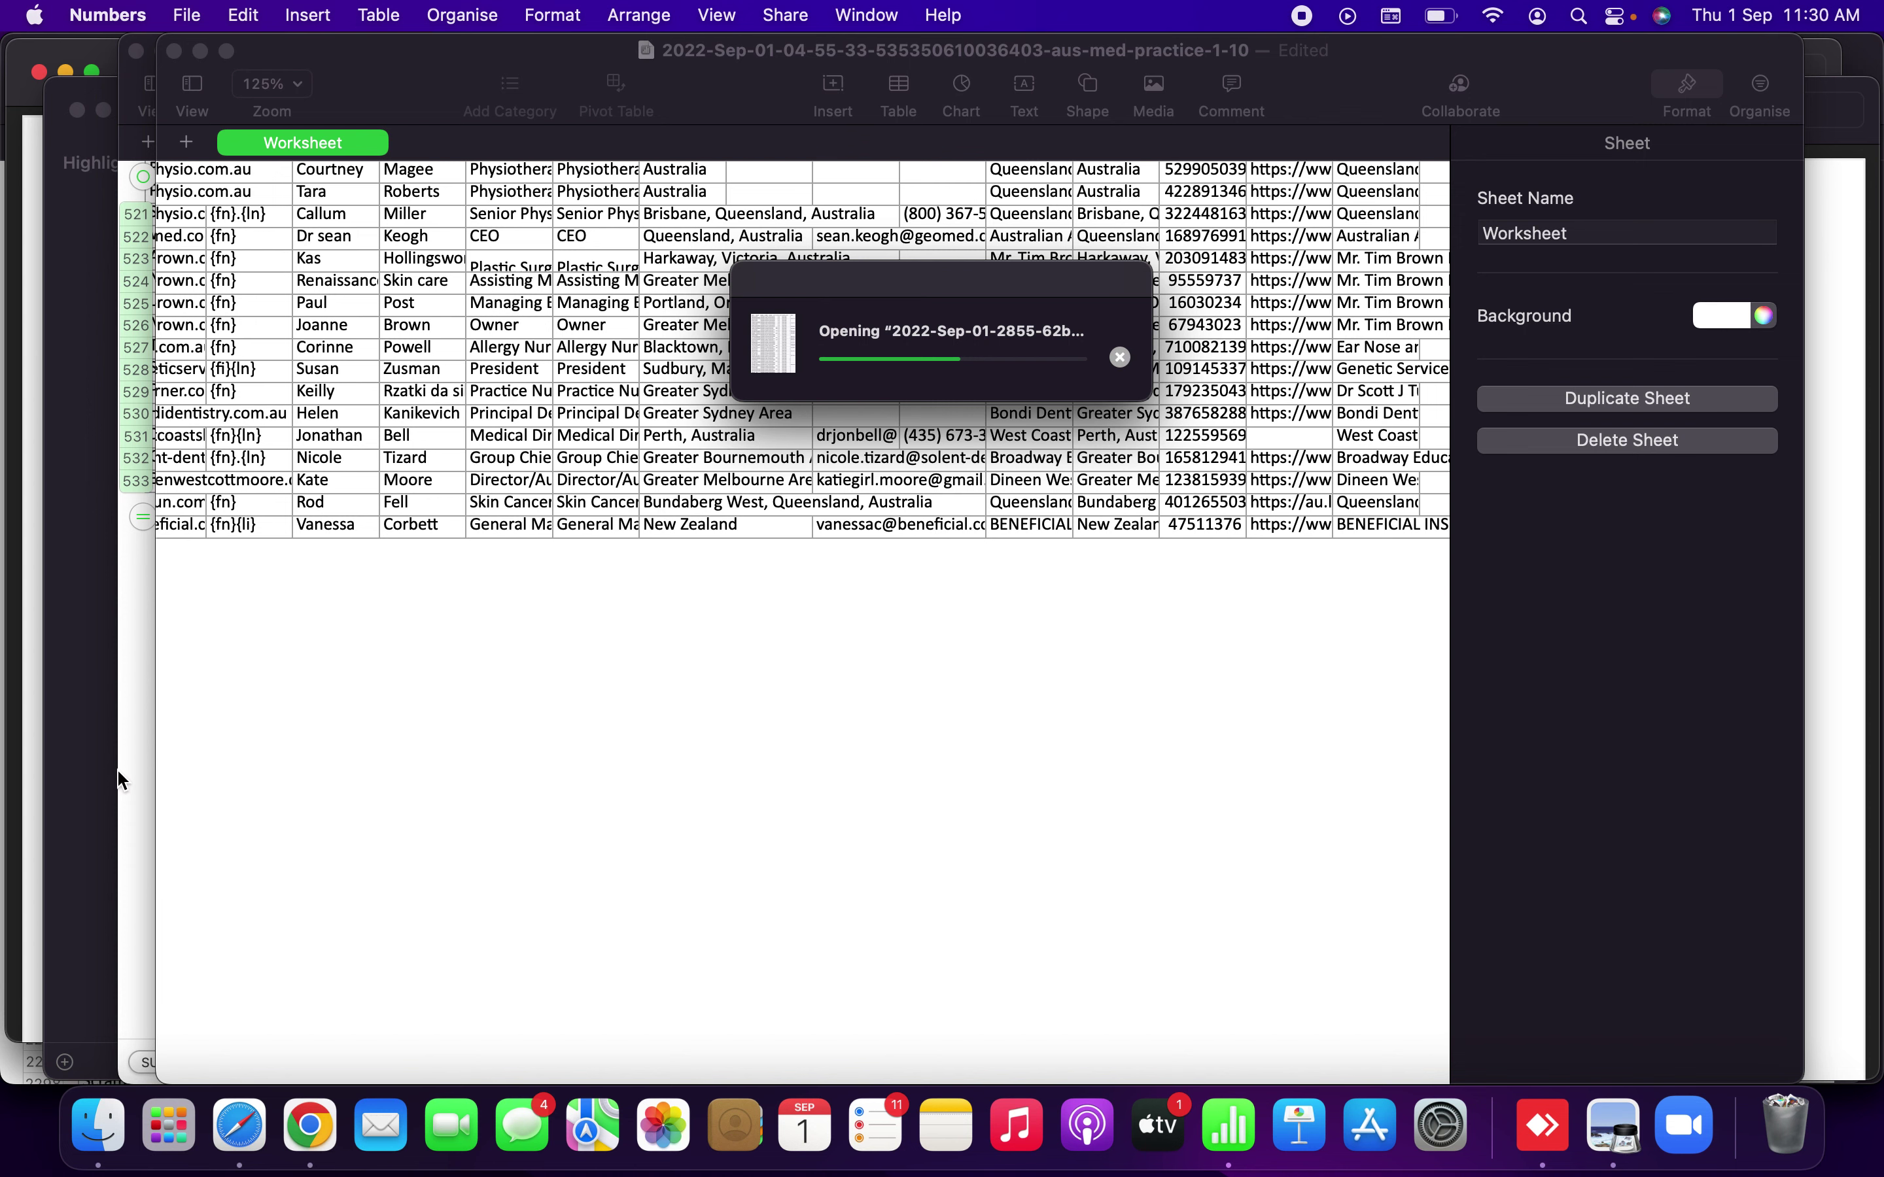
scroll(265, 775, up, 10)
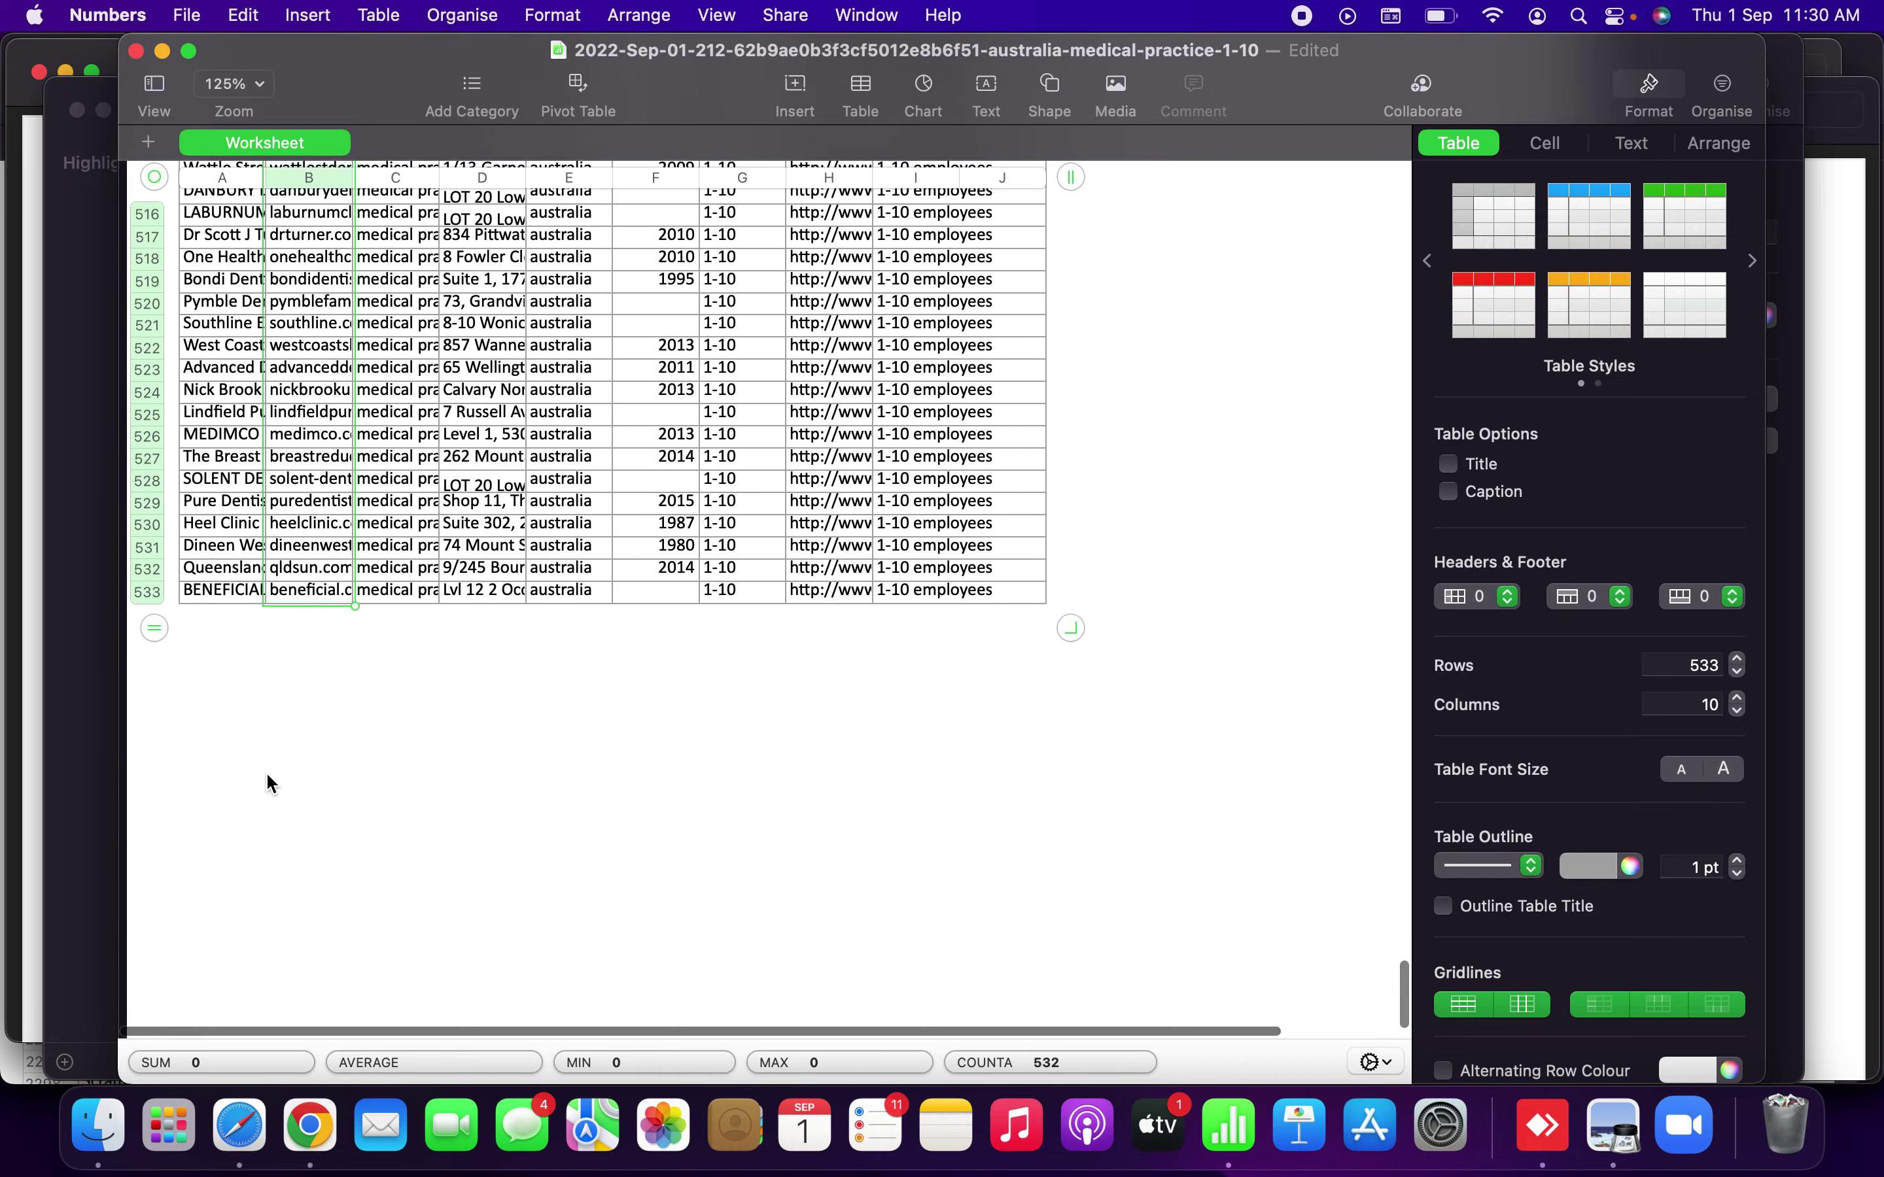
scroll(346, 459, up, 20)
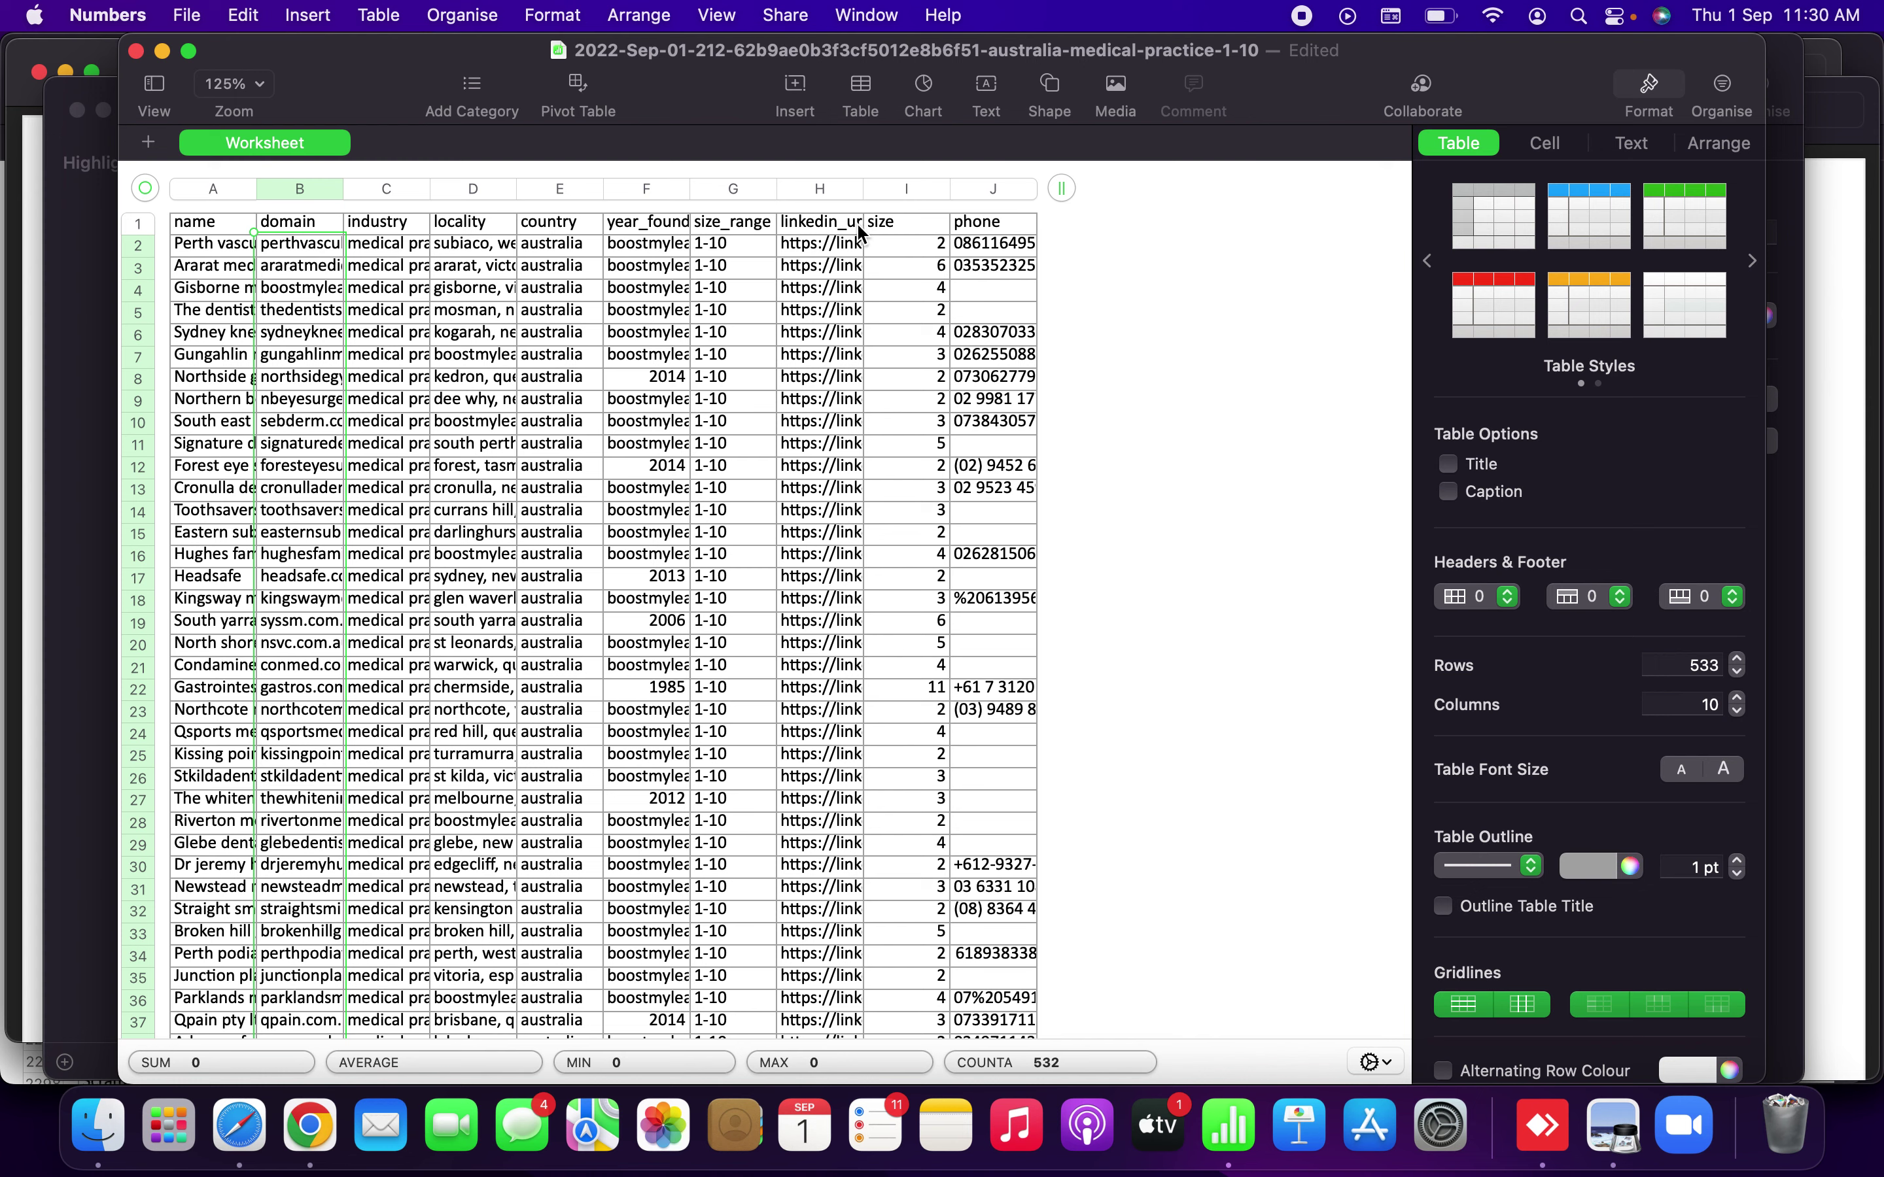
click(292, 248)
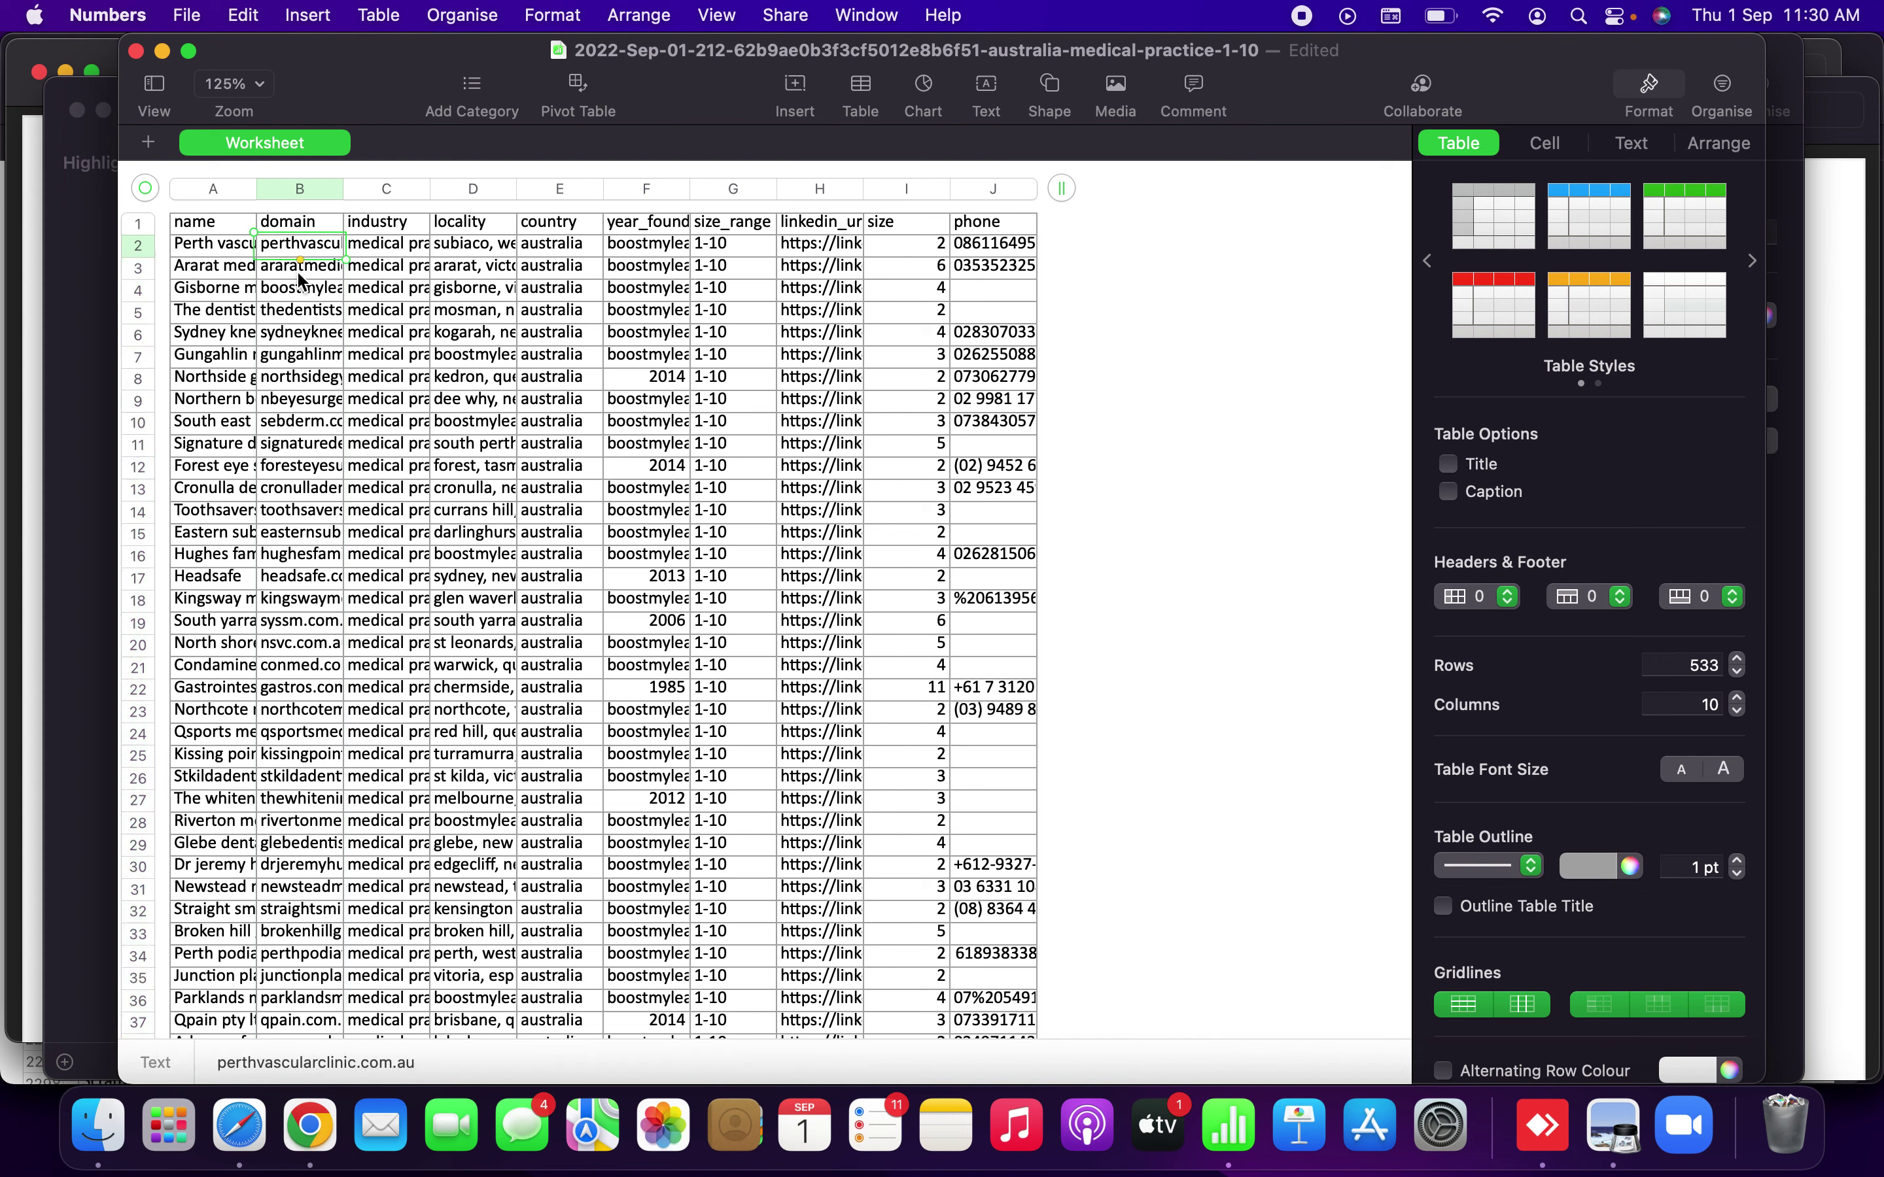
scroll(354, 926, down, 20)
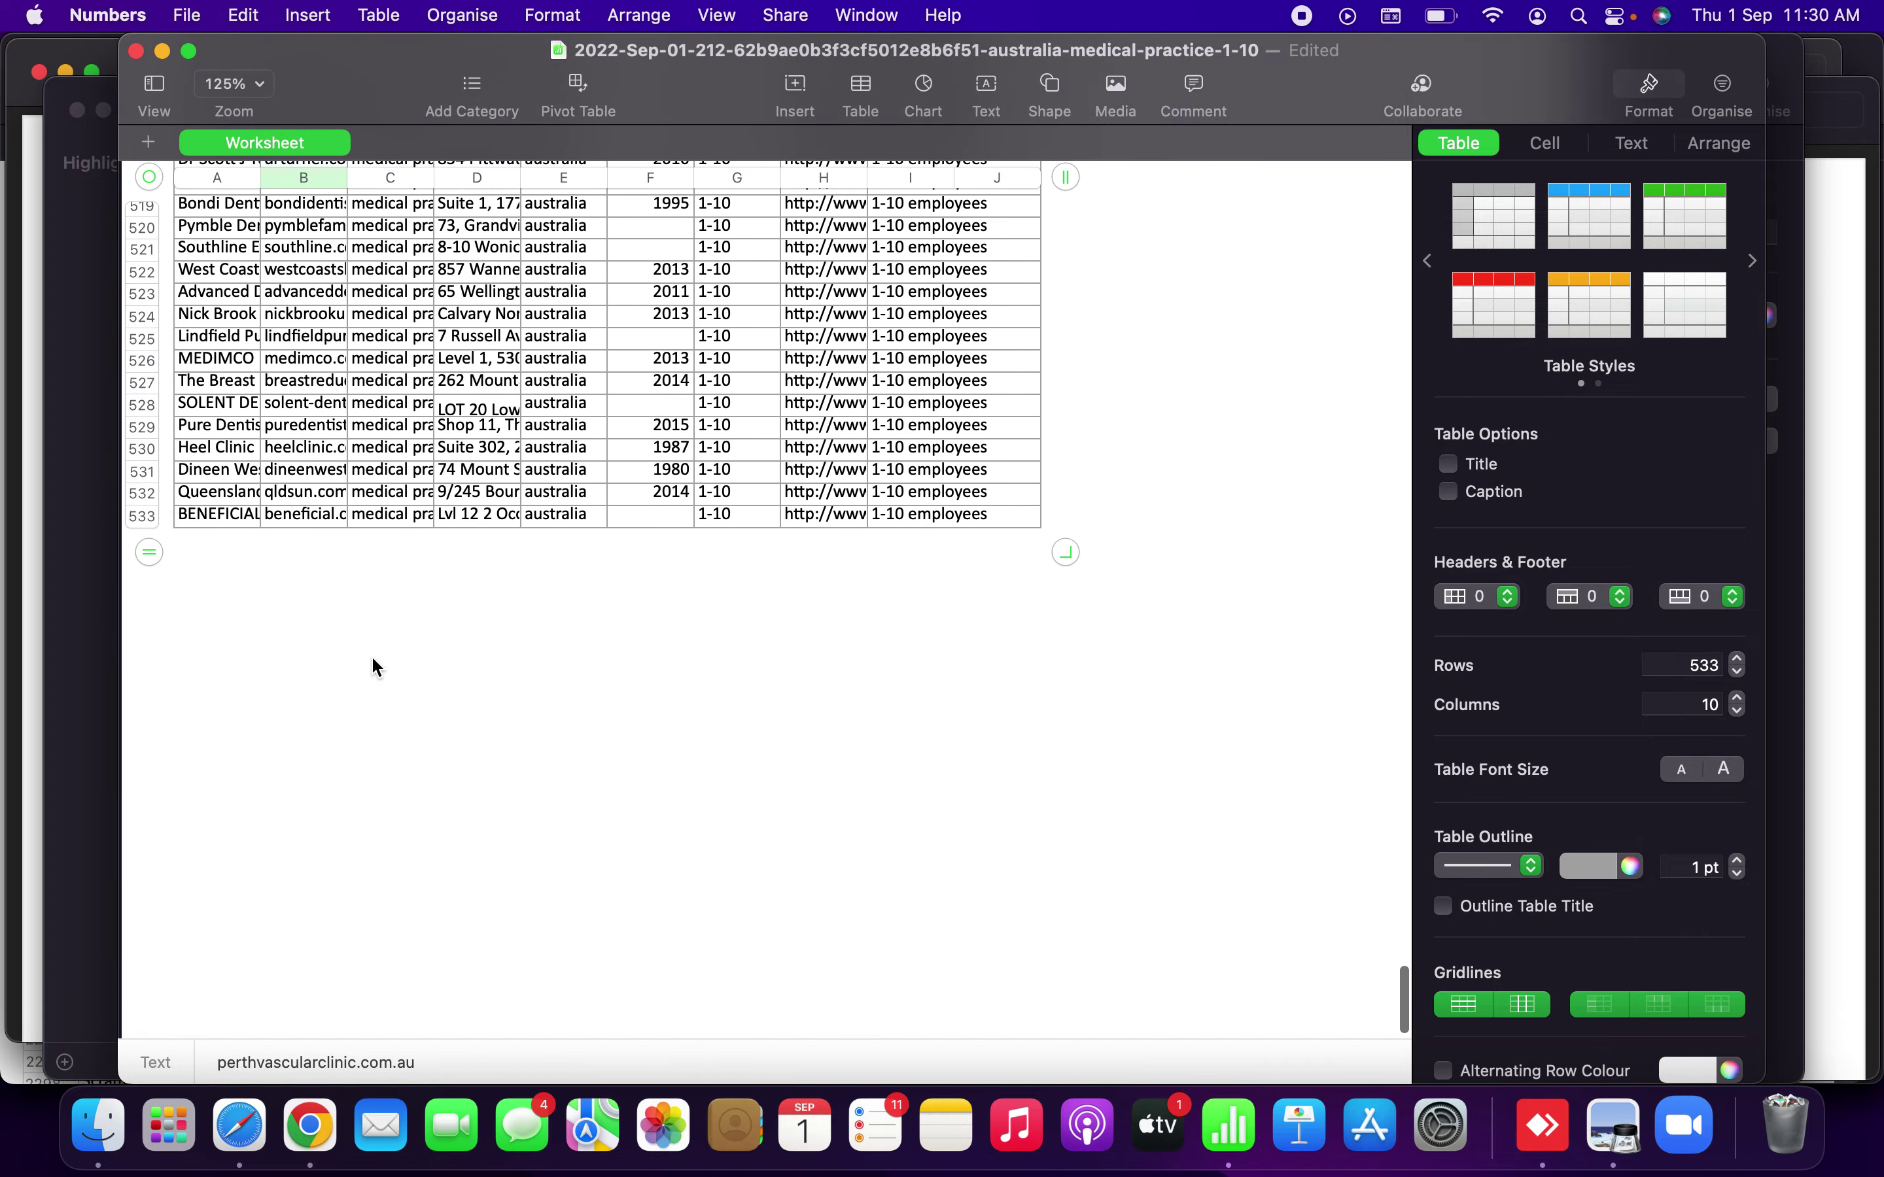
shift+click(298, 517)
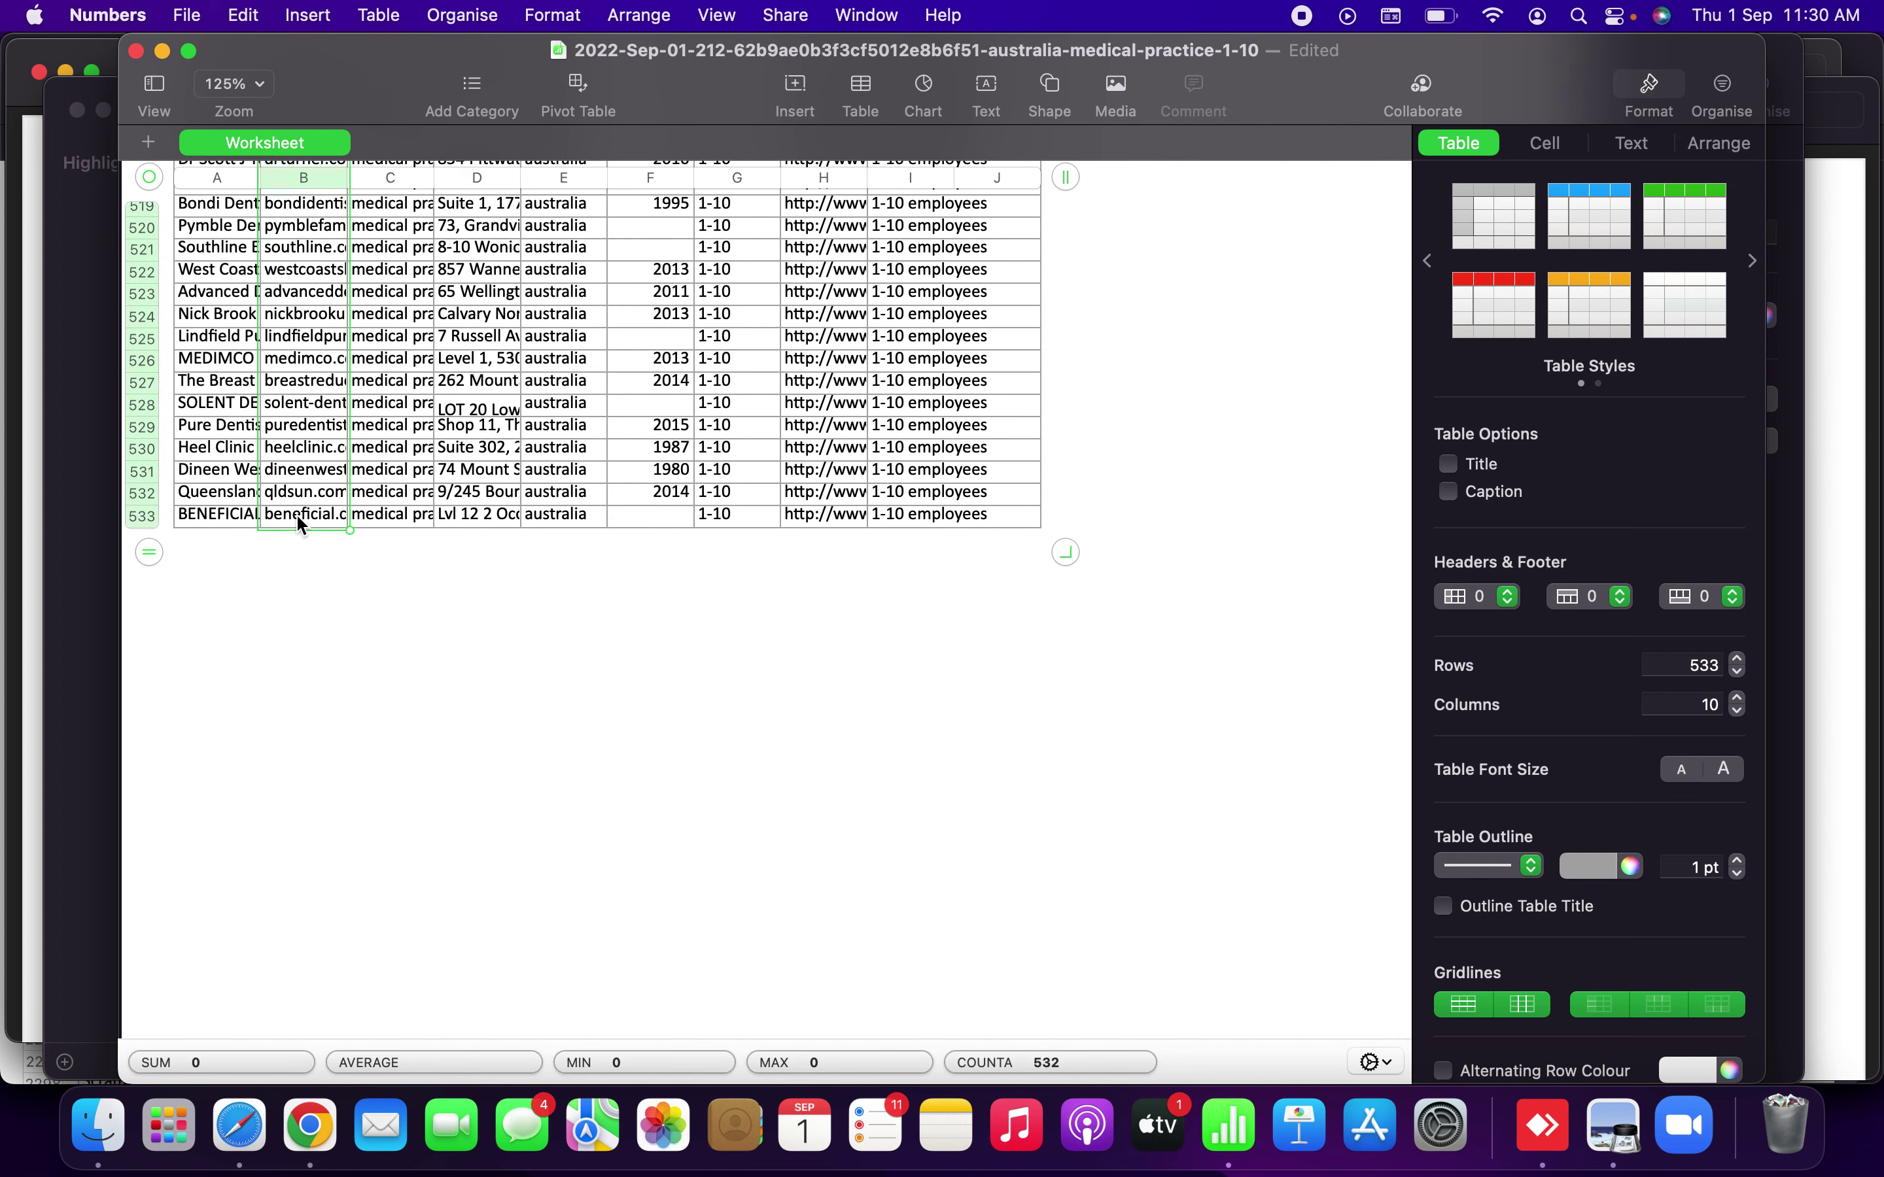
Check Find & Replace in the Australia medical practice sheet without changes, then return to Safari.
scroll(296, 467, up, 10)
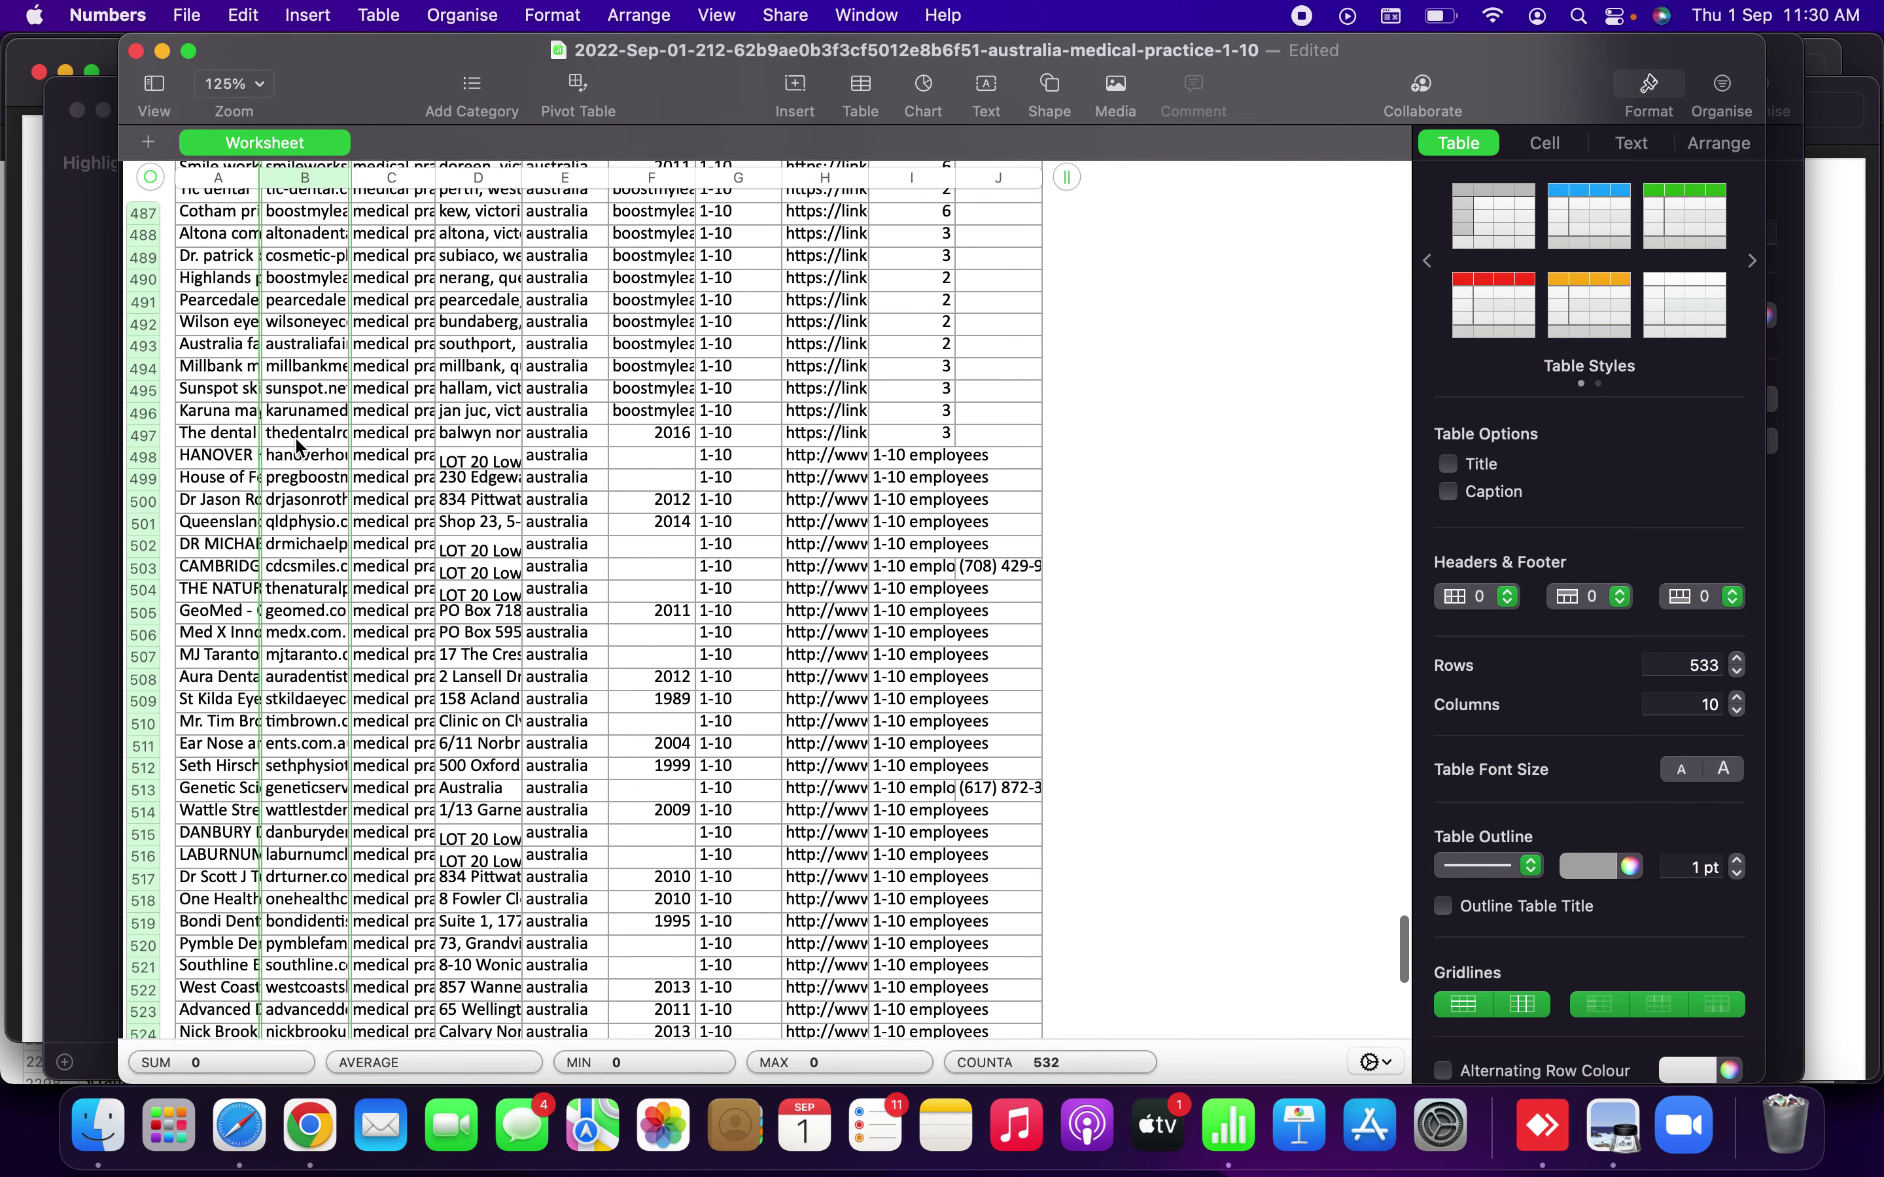
scroll(298, 445, up, 7)
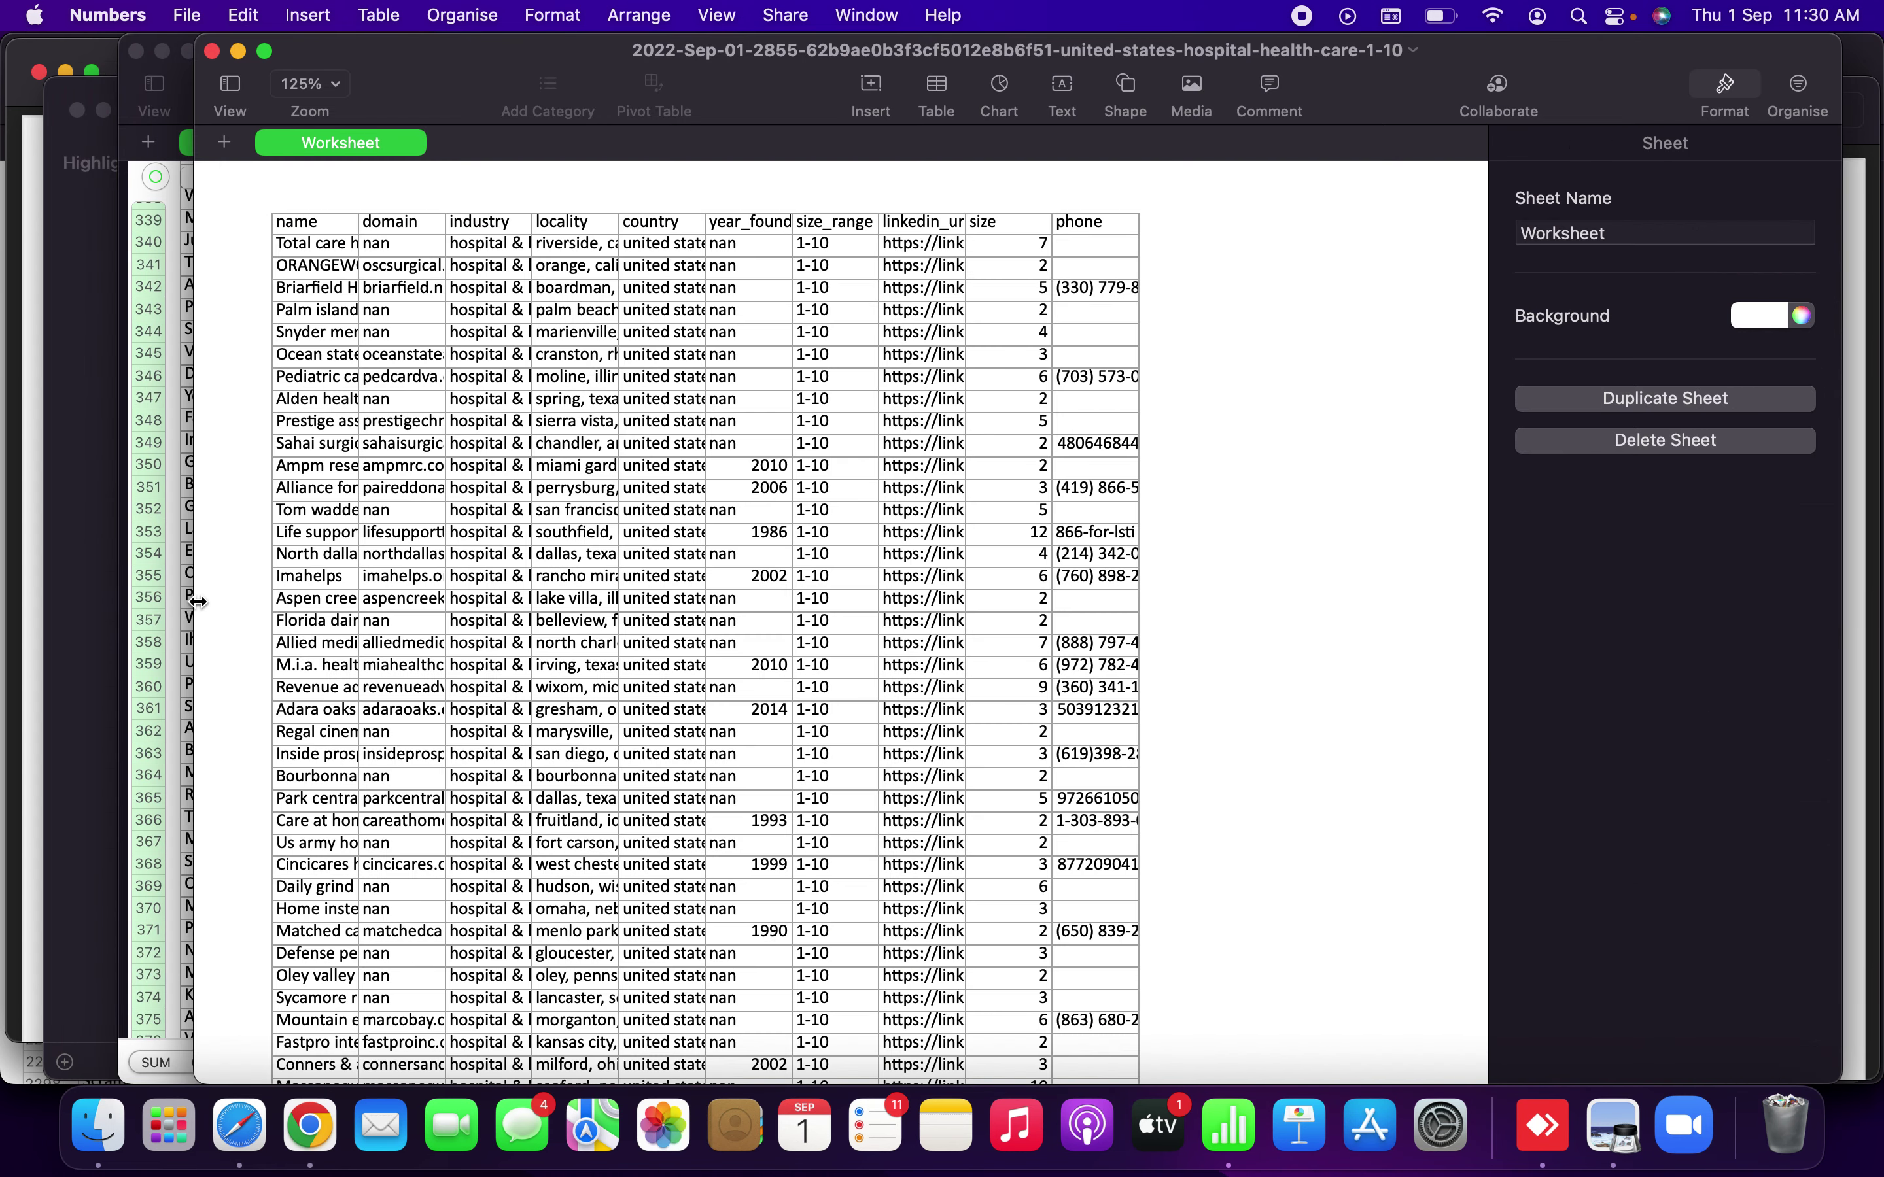
click(173, 609)
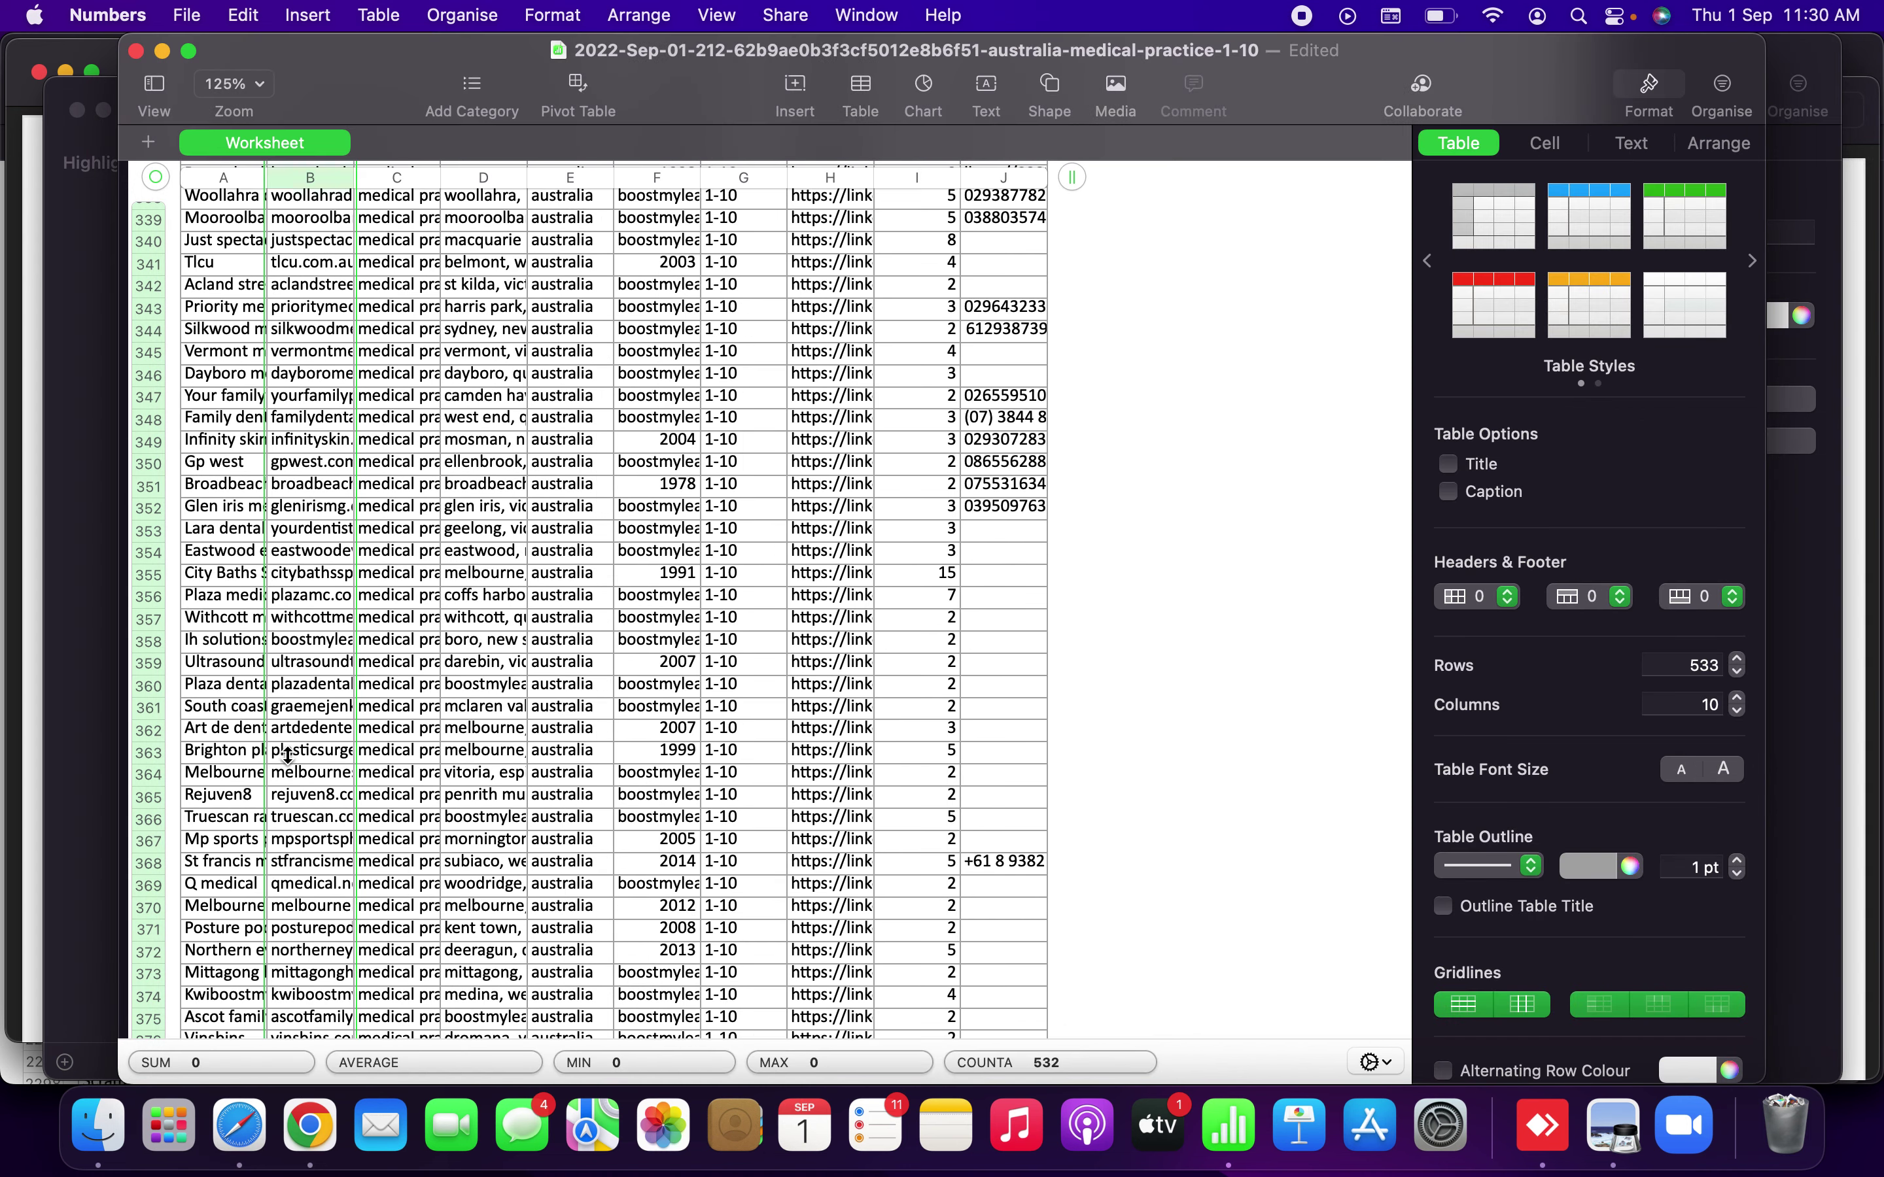
key(super+f)
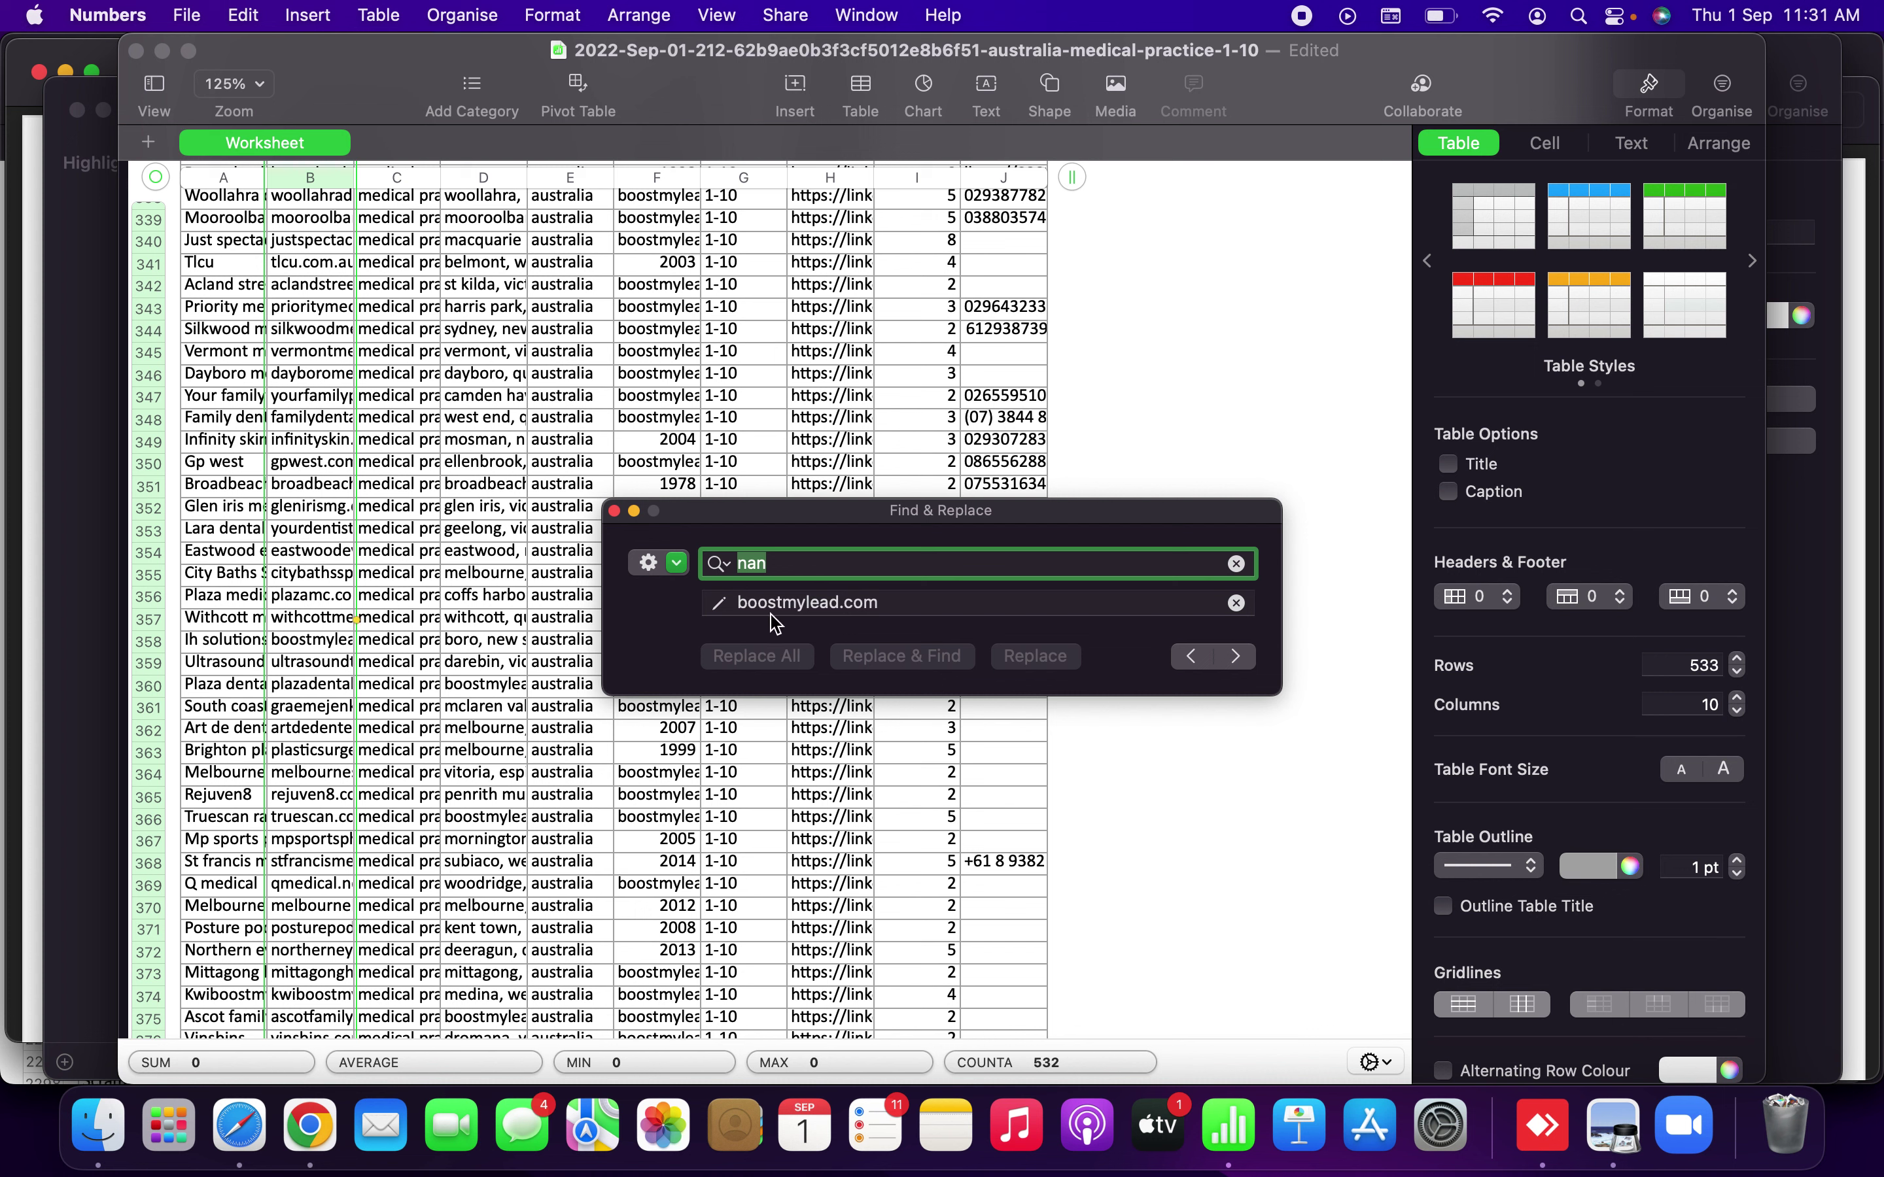
click(614, 512)
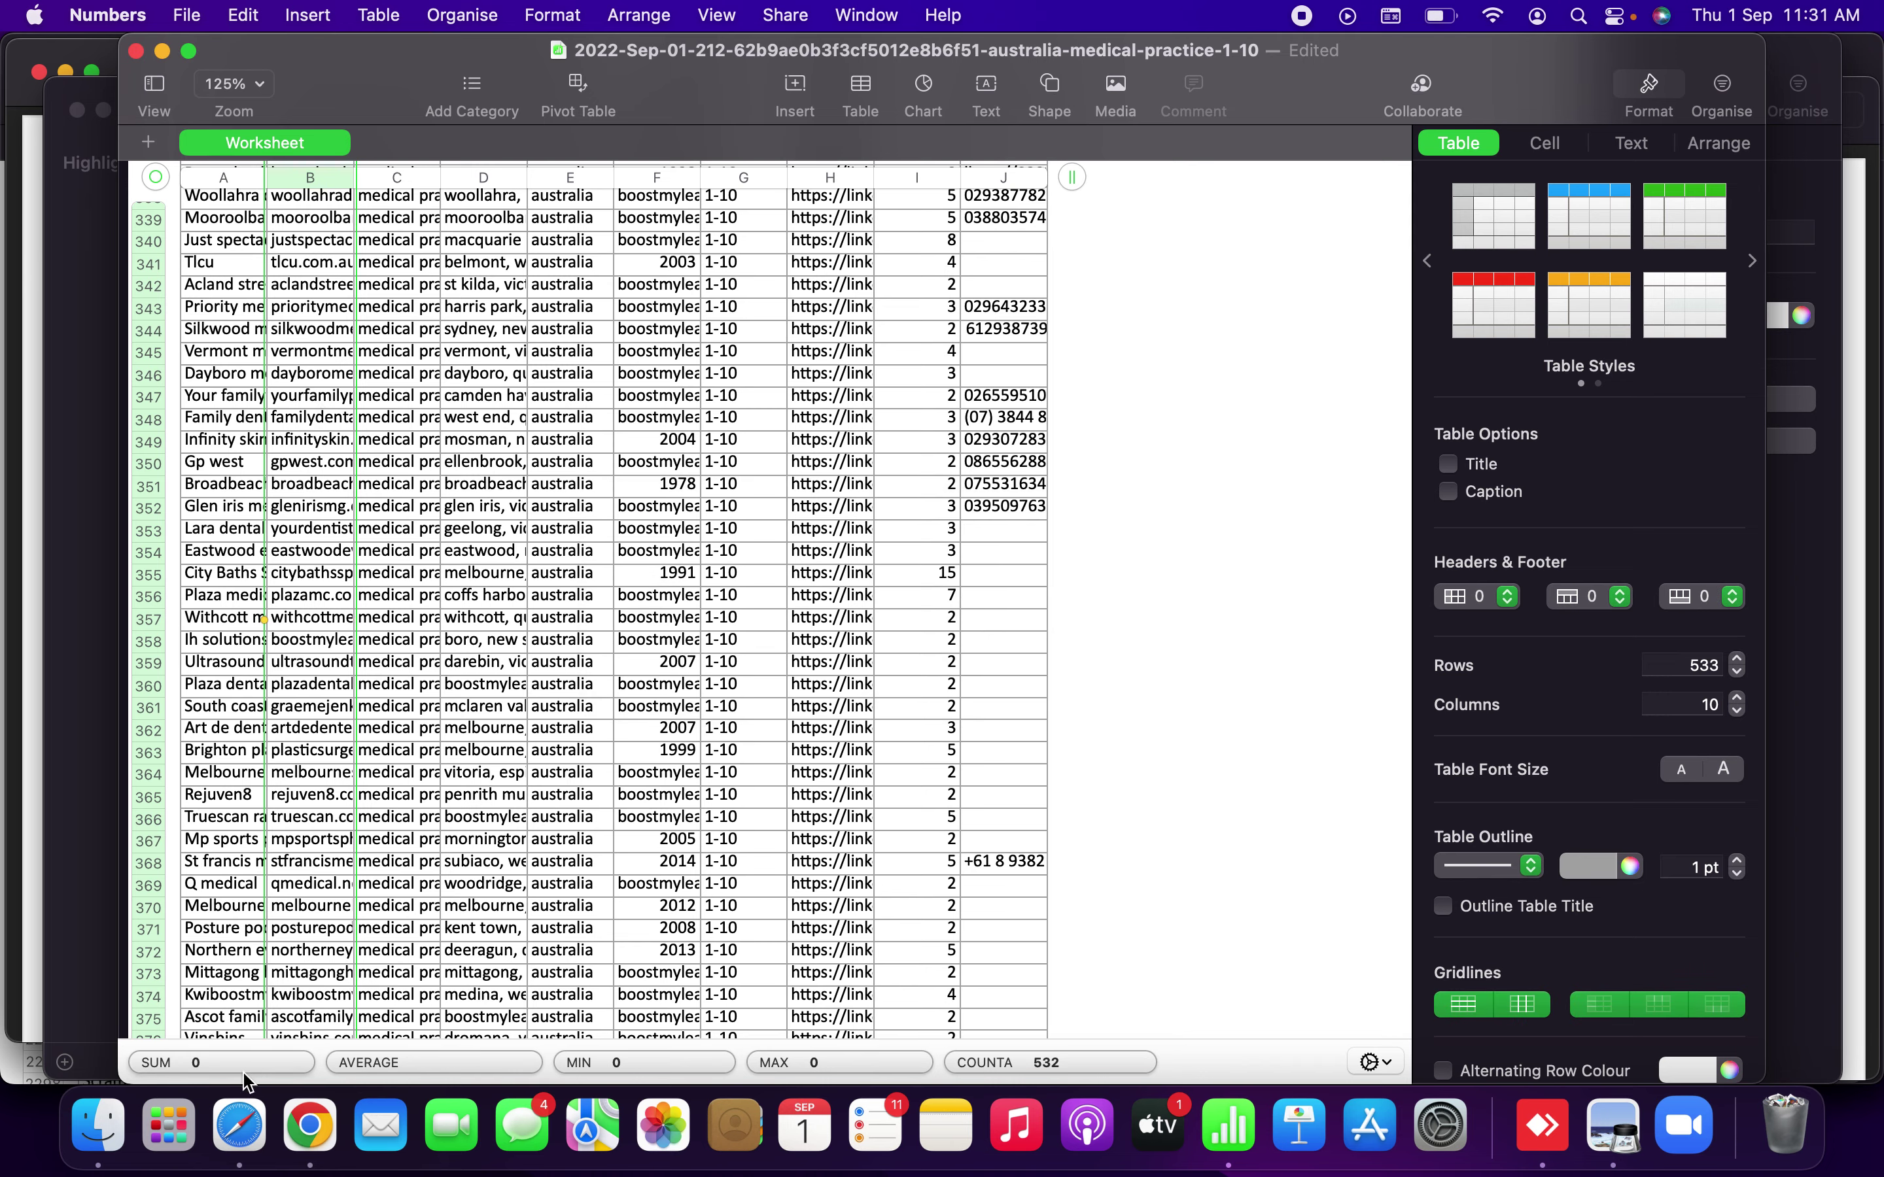
click(240, 1126)
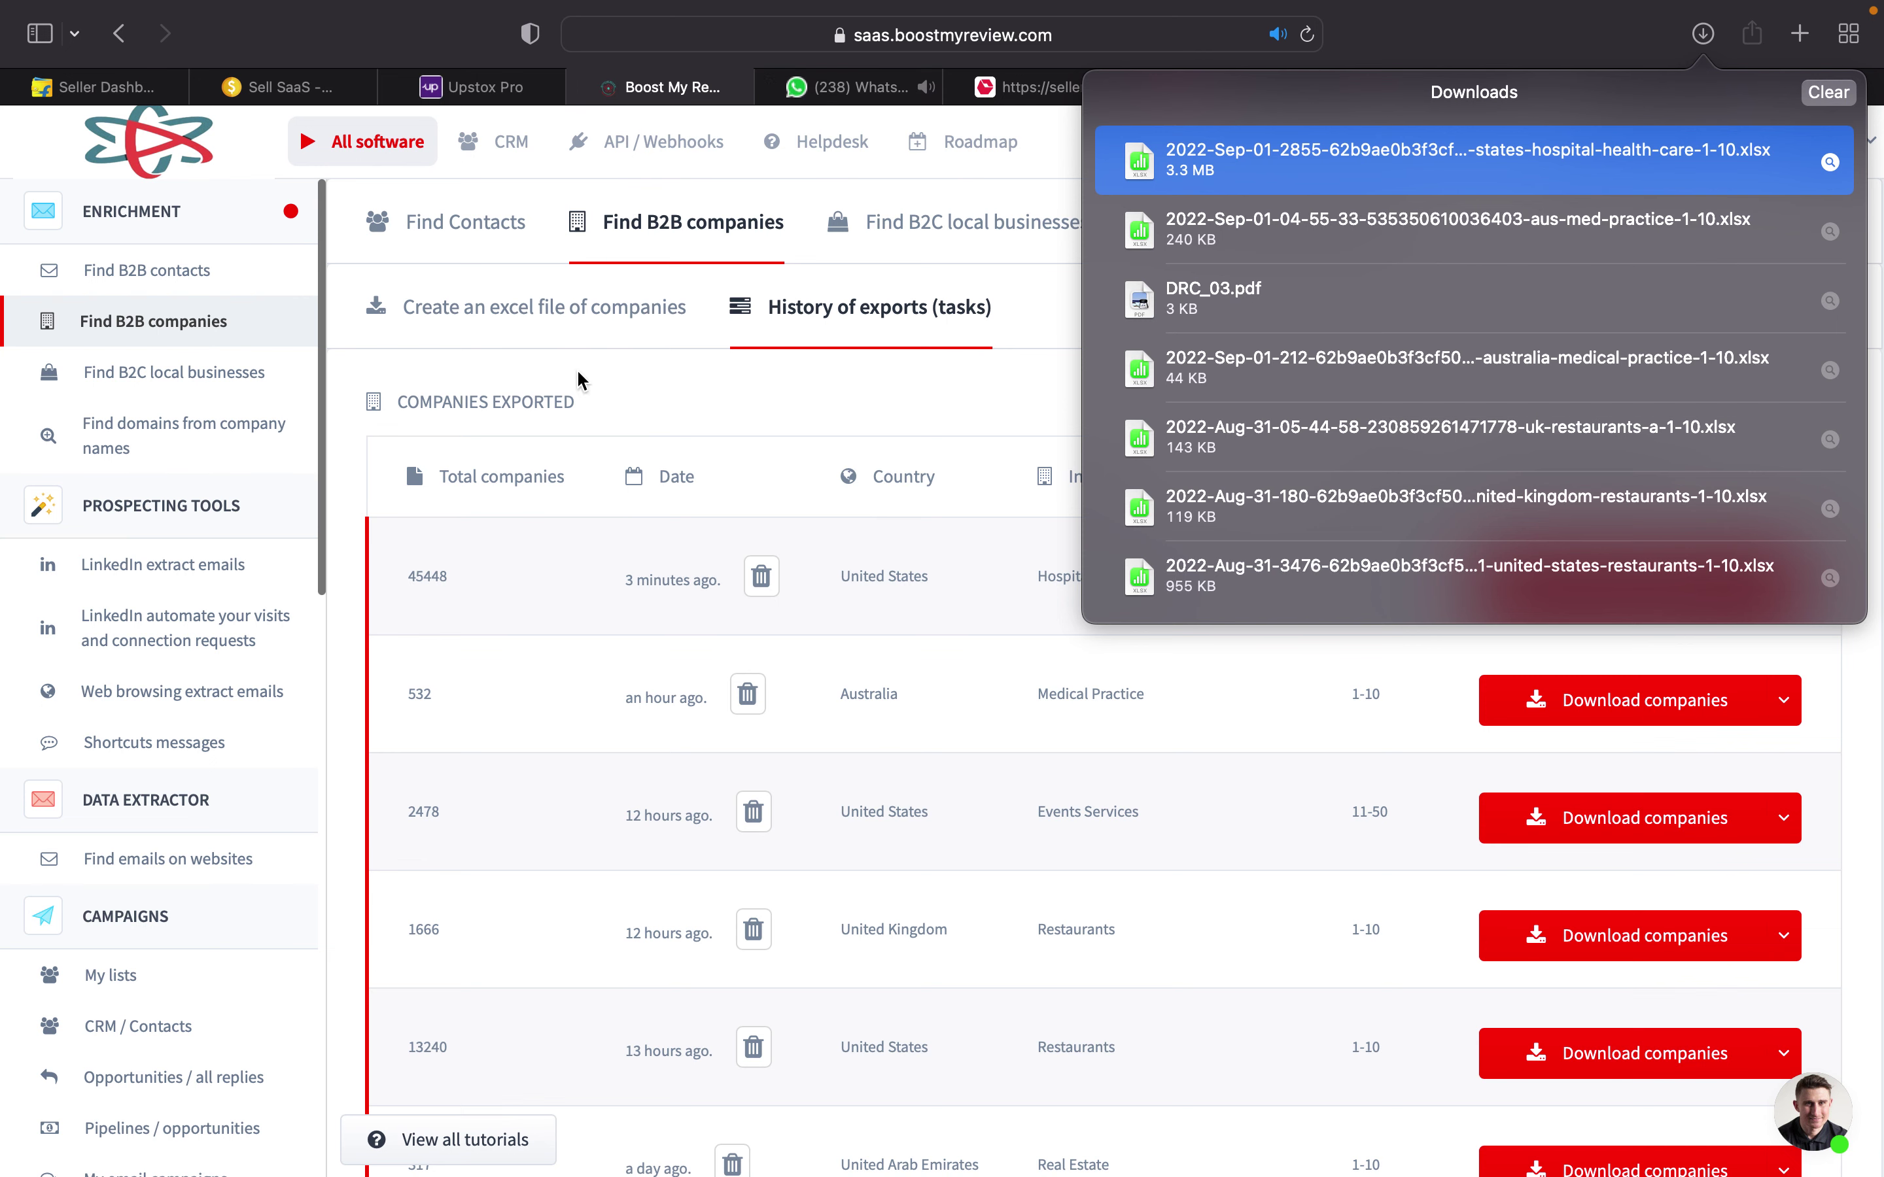
Replace the sample domains with the pasted domain list and name the list Australia Medical practice 1-10.
click(675, 356)
click(462, 242)
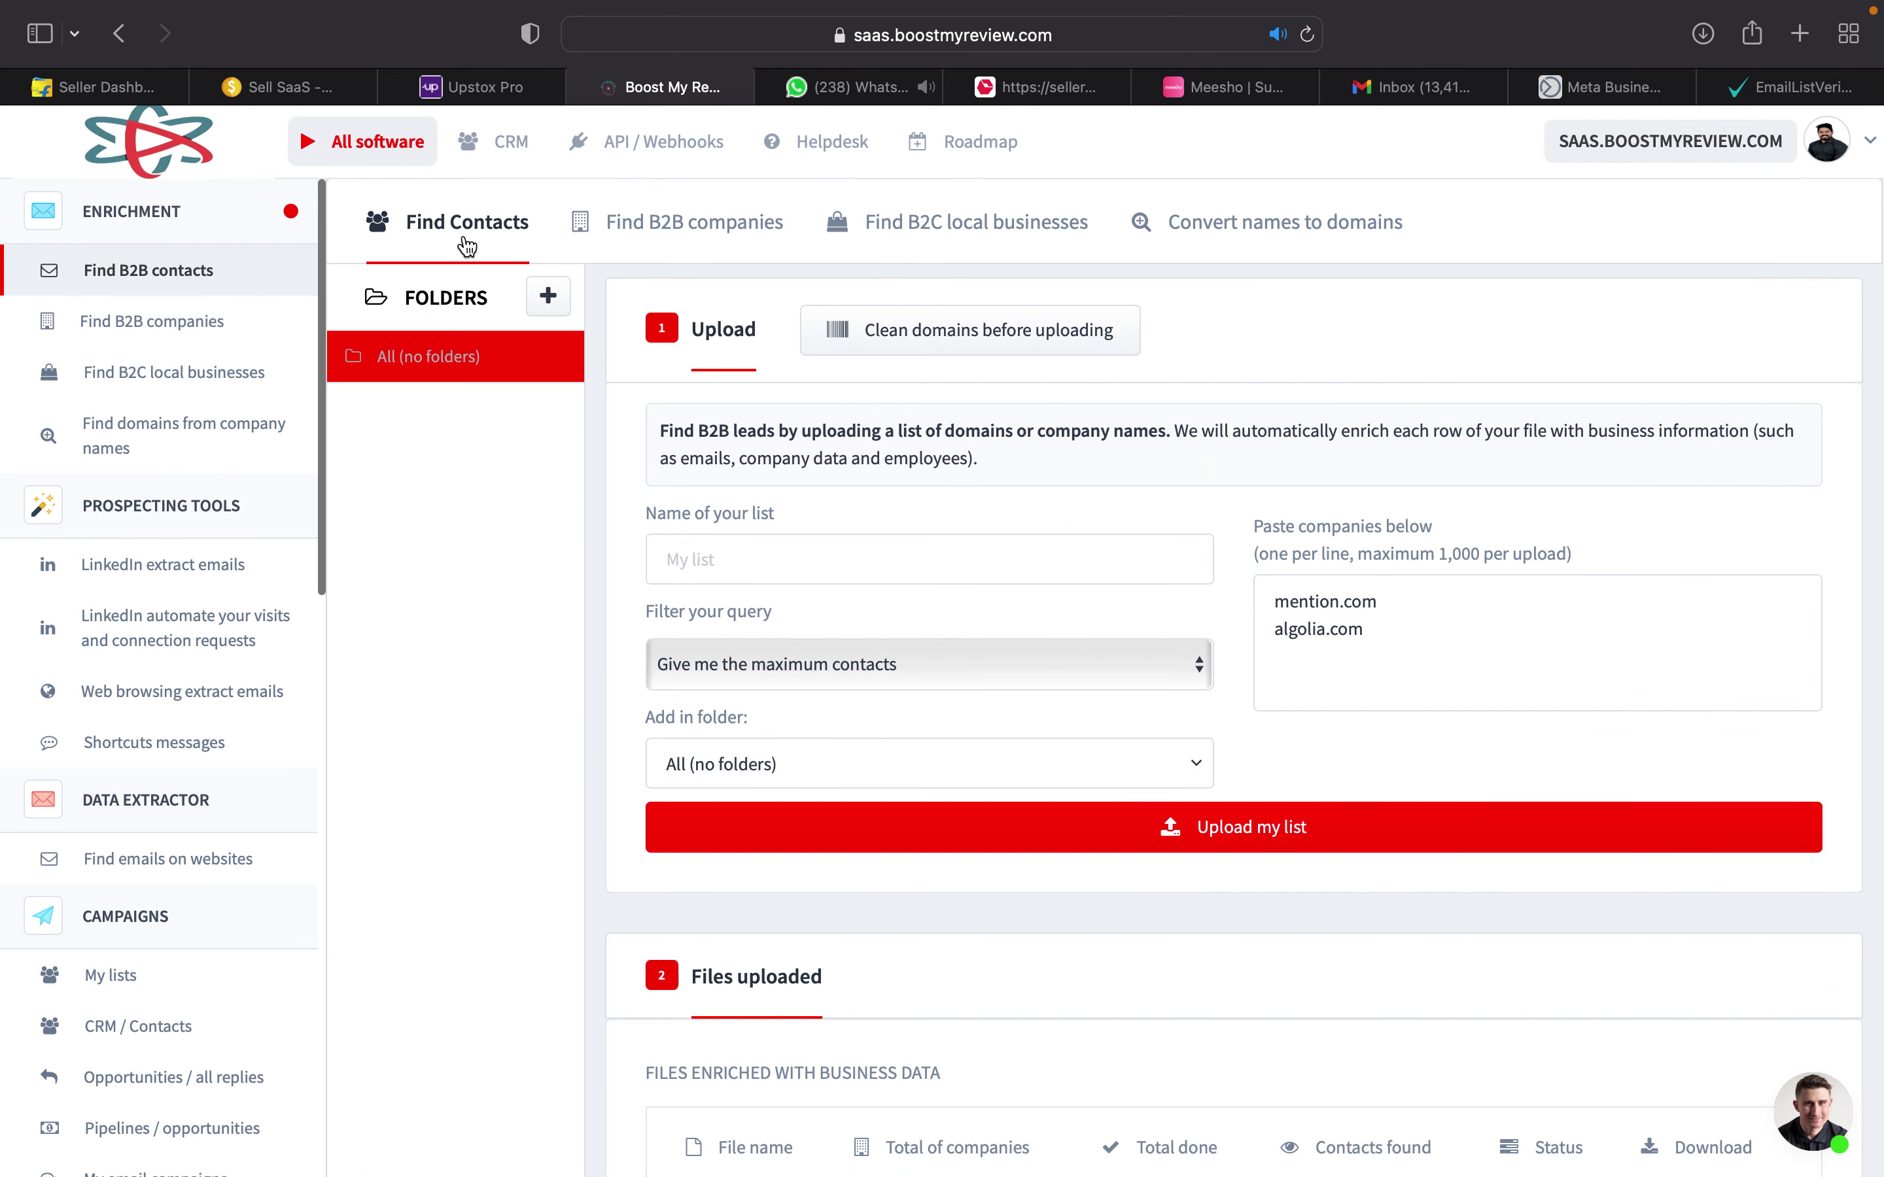
click(1419, 690)
key(super+a)
key(BackSpace)
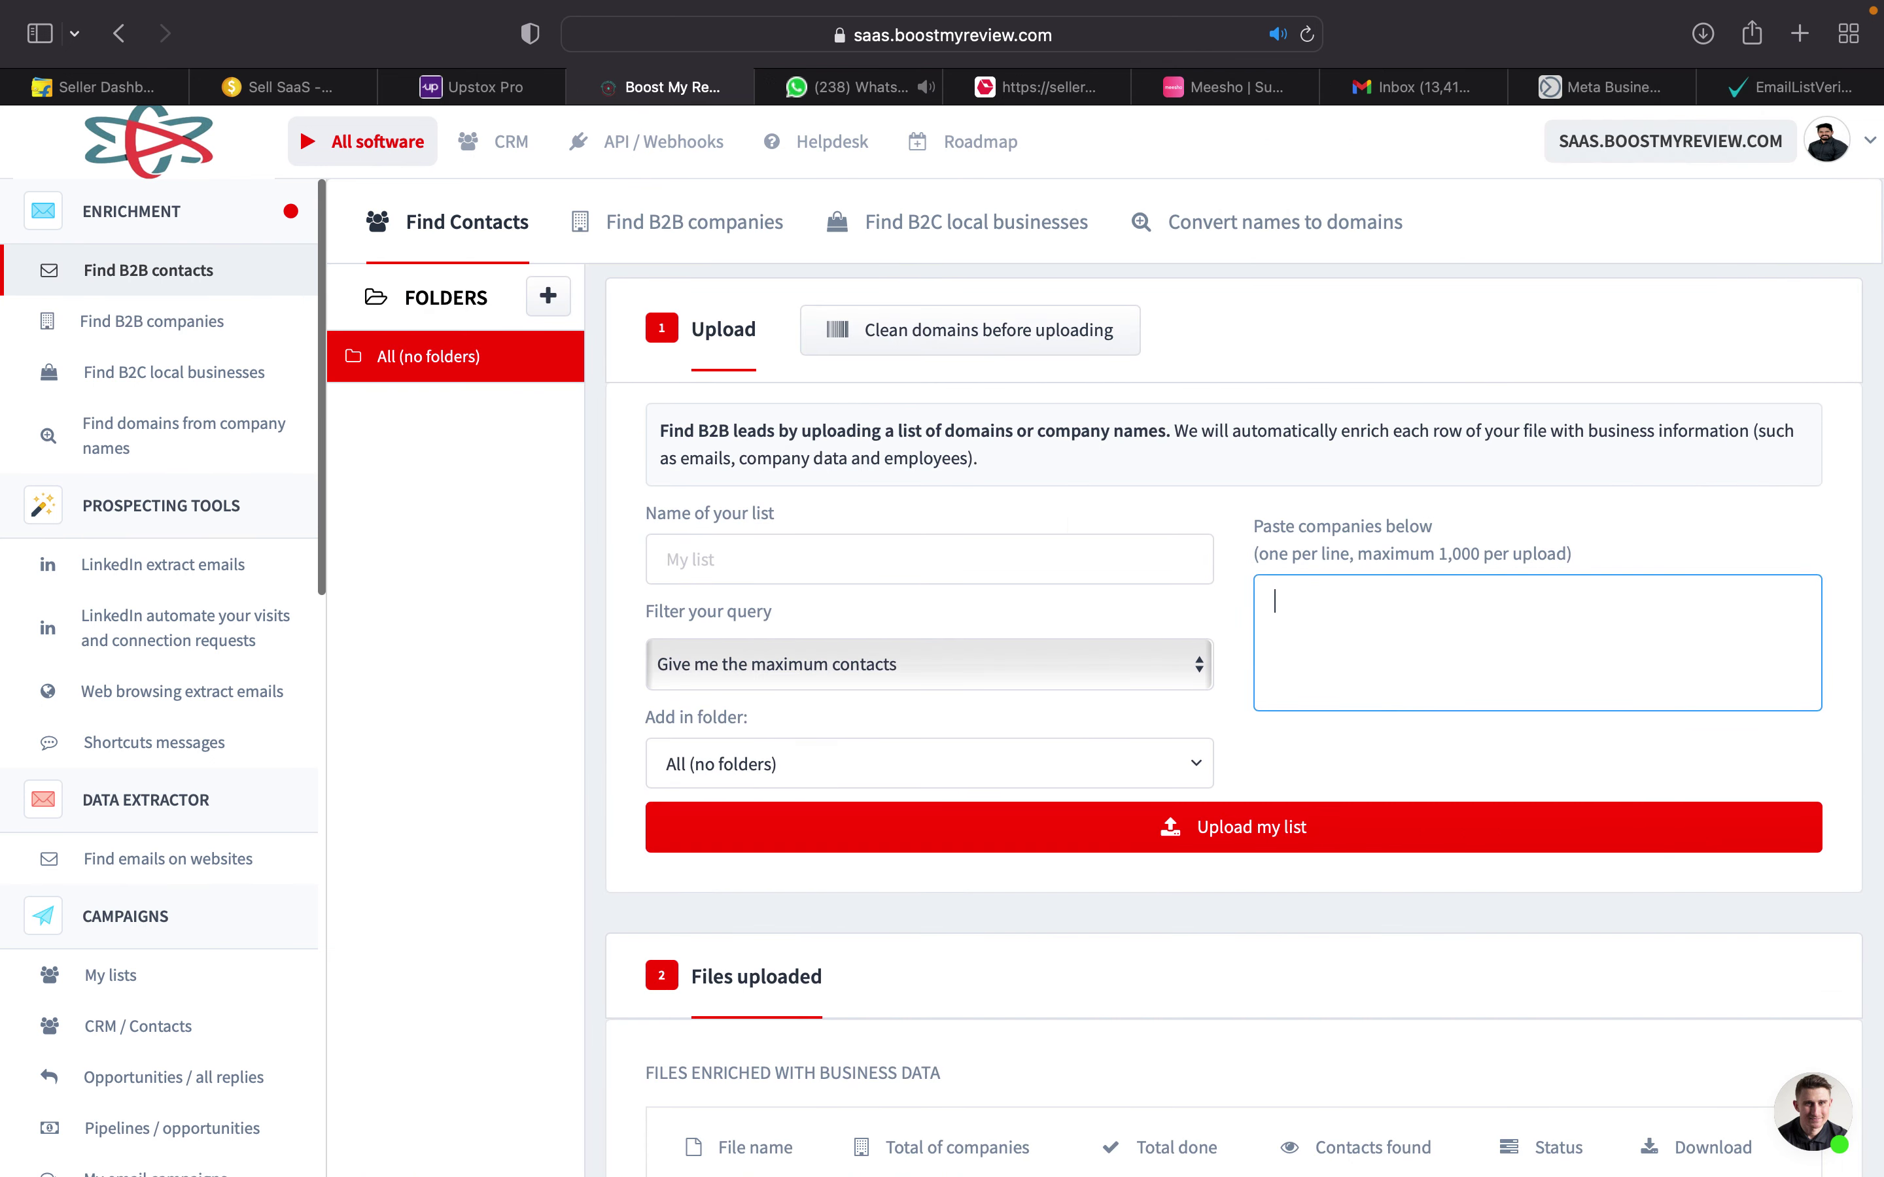
key(super+v)
click(823, 563)
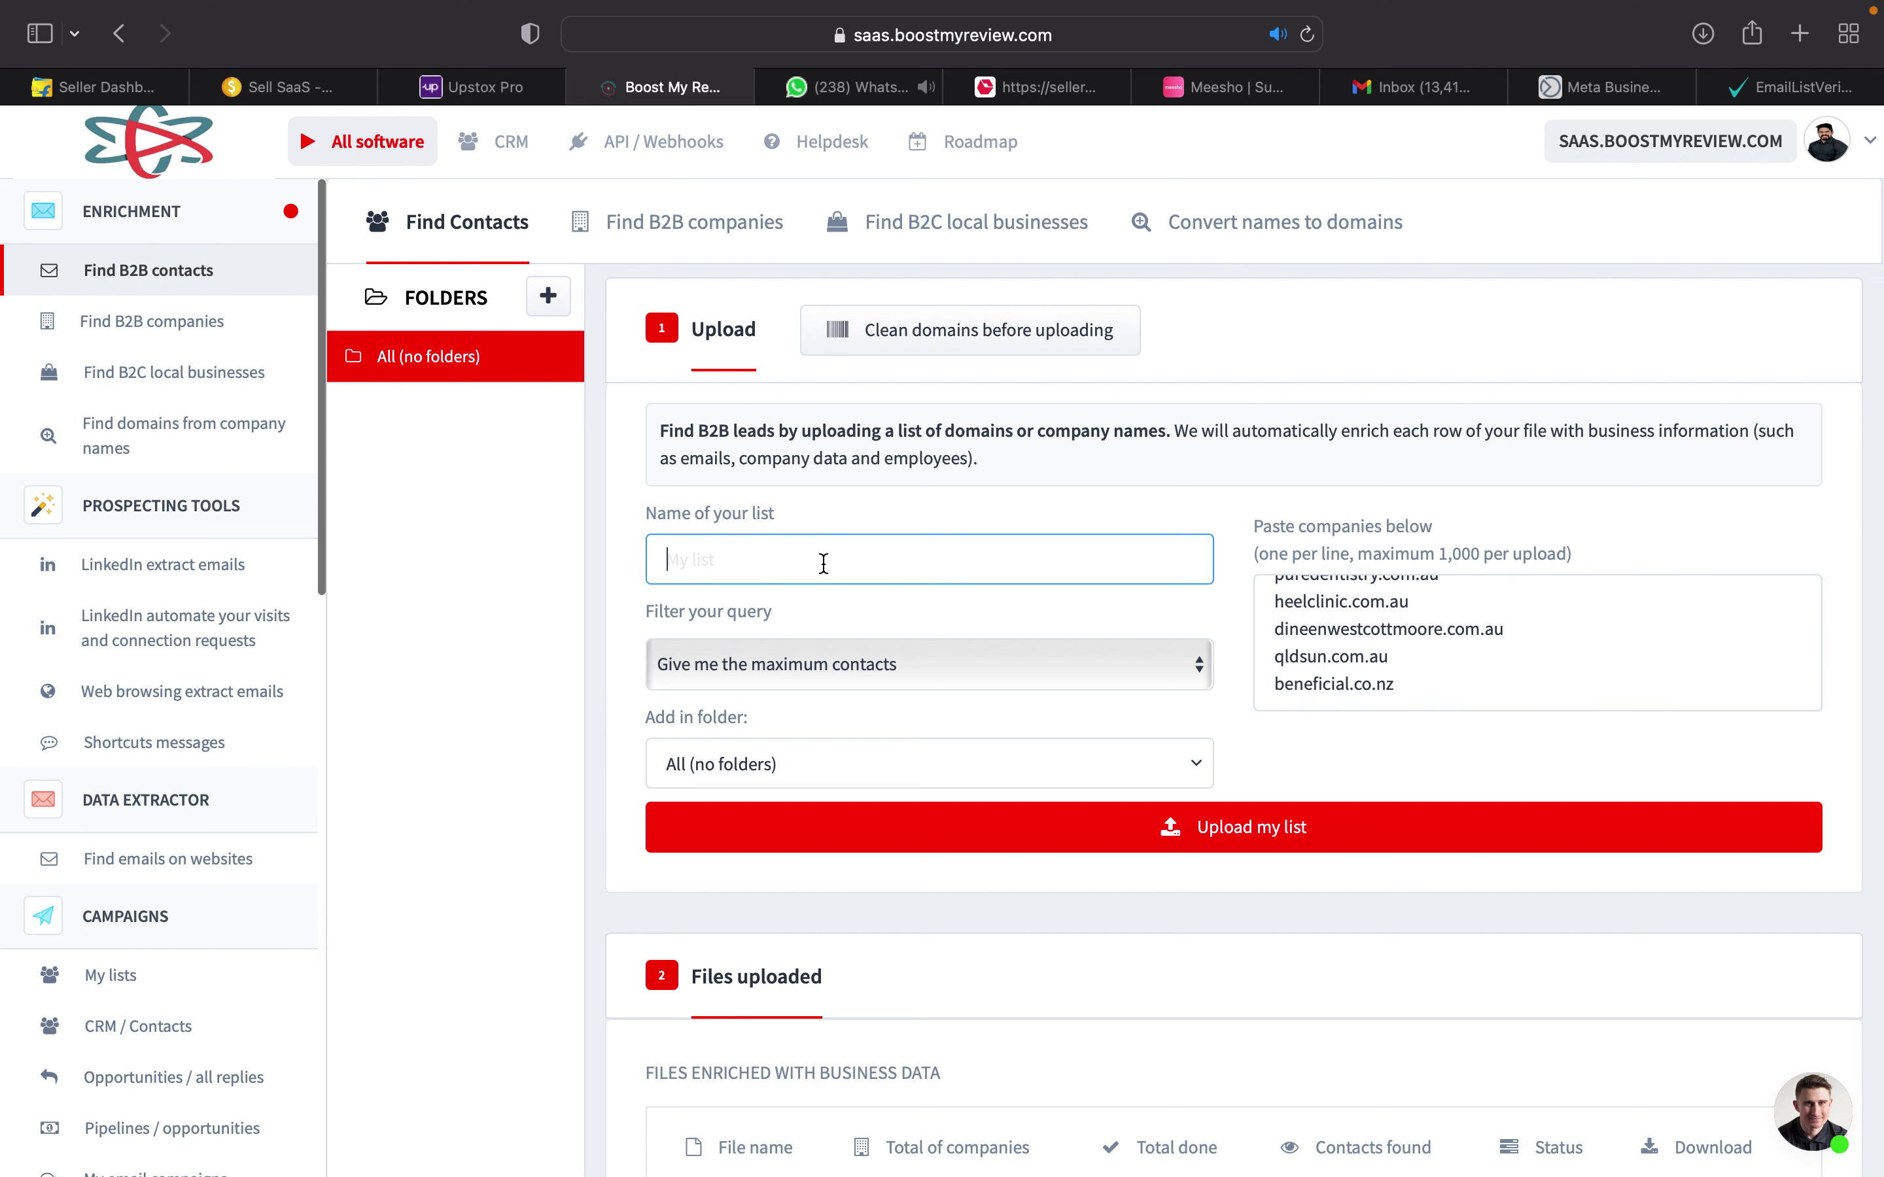
text(Asutrali)
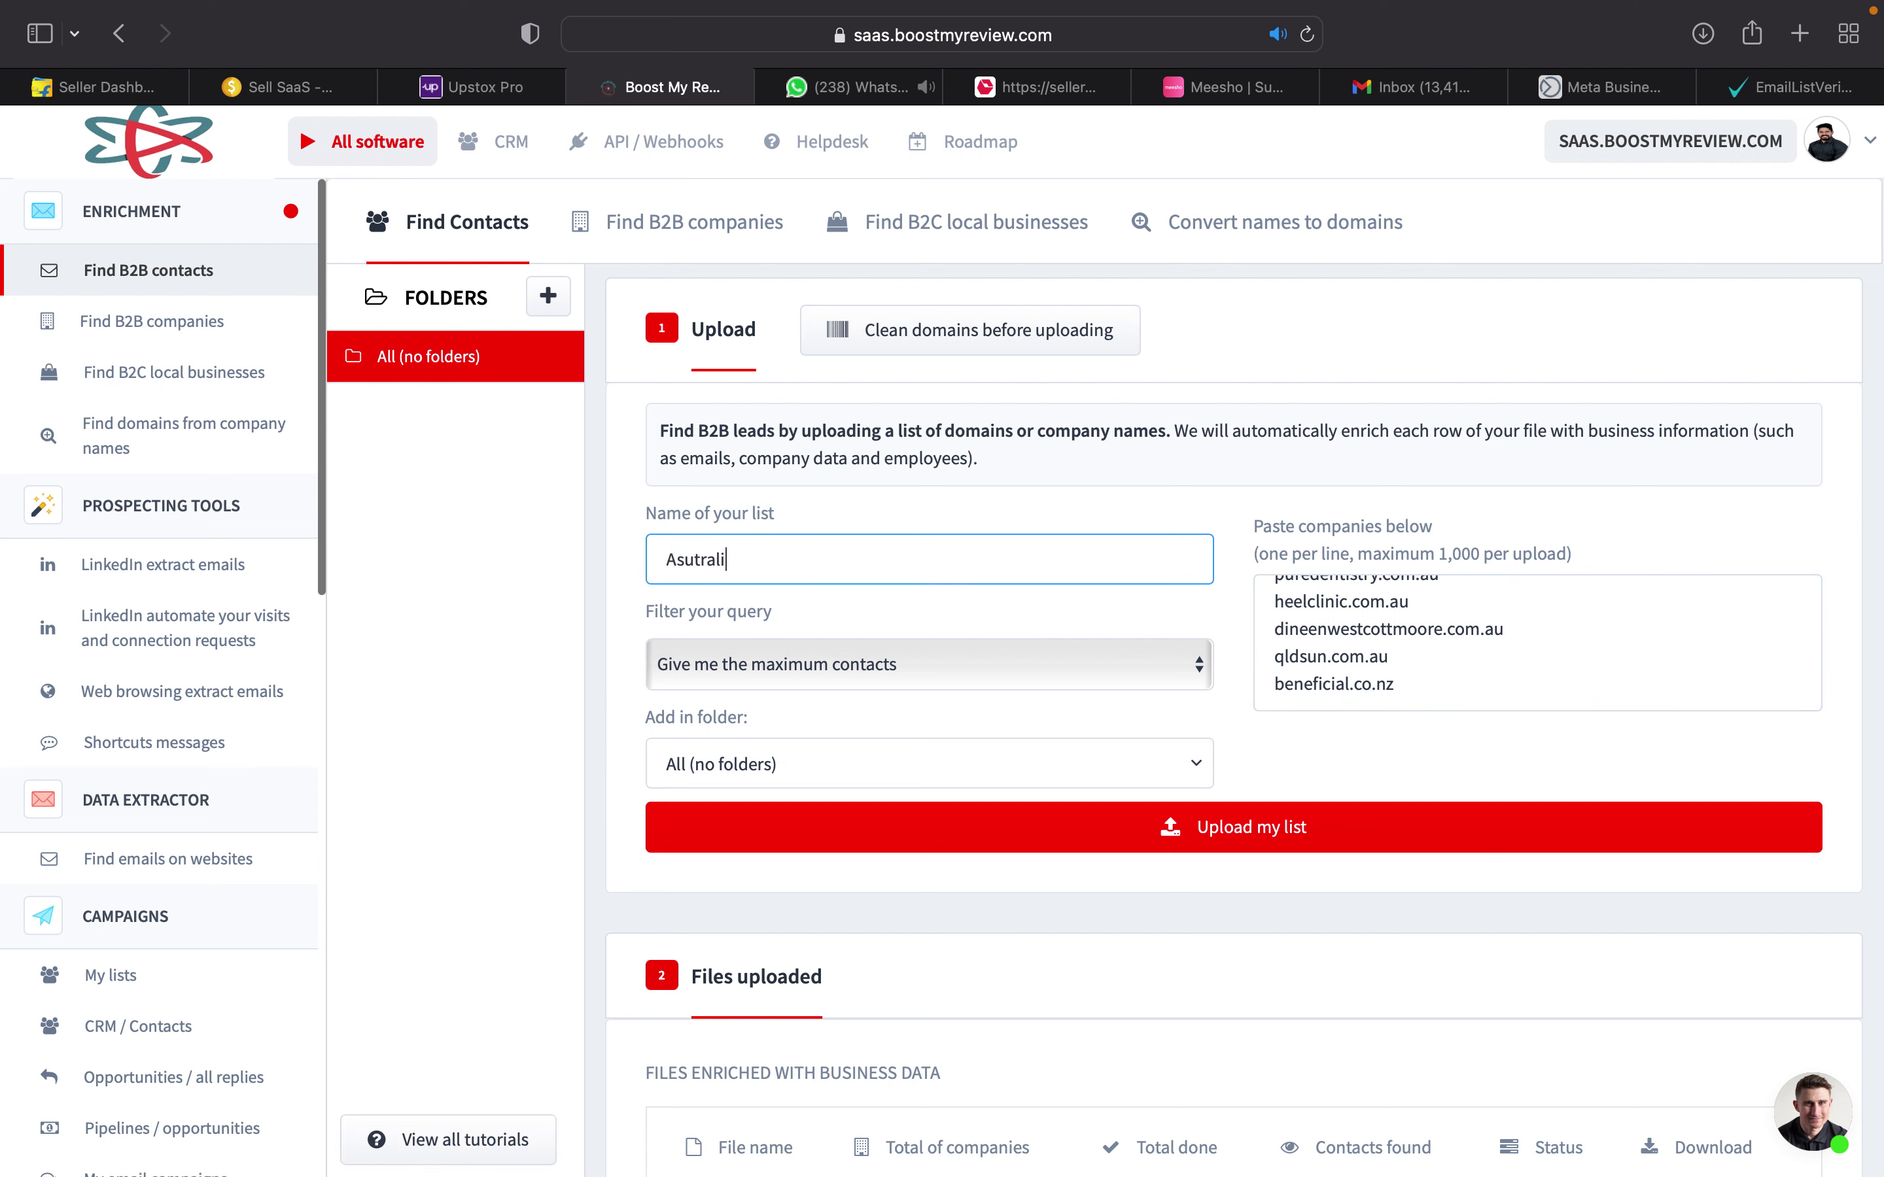
text(a Medical practice 1-10)
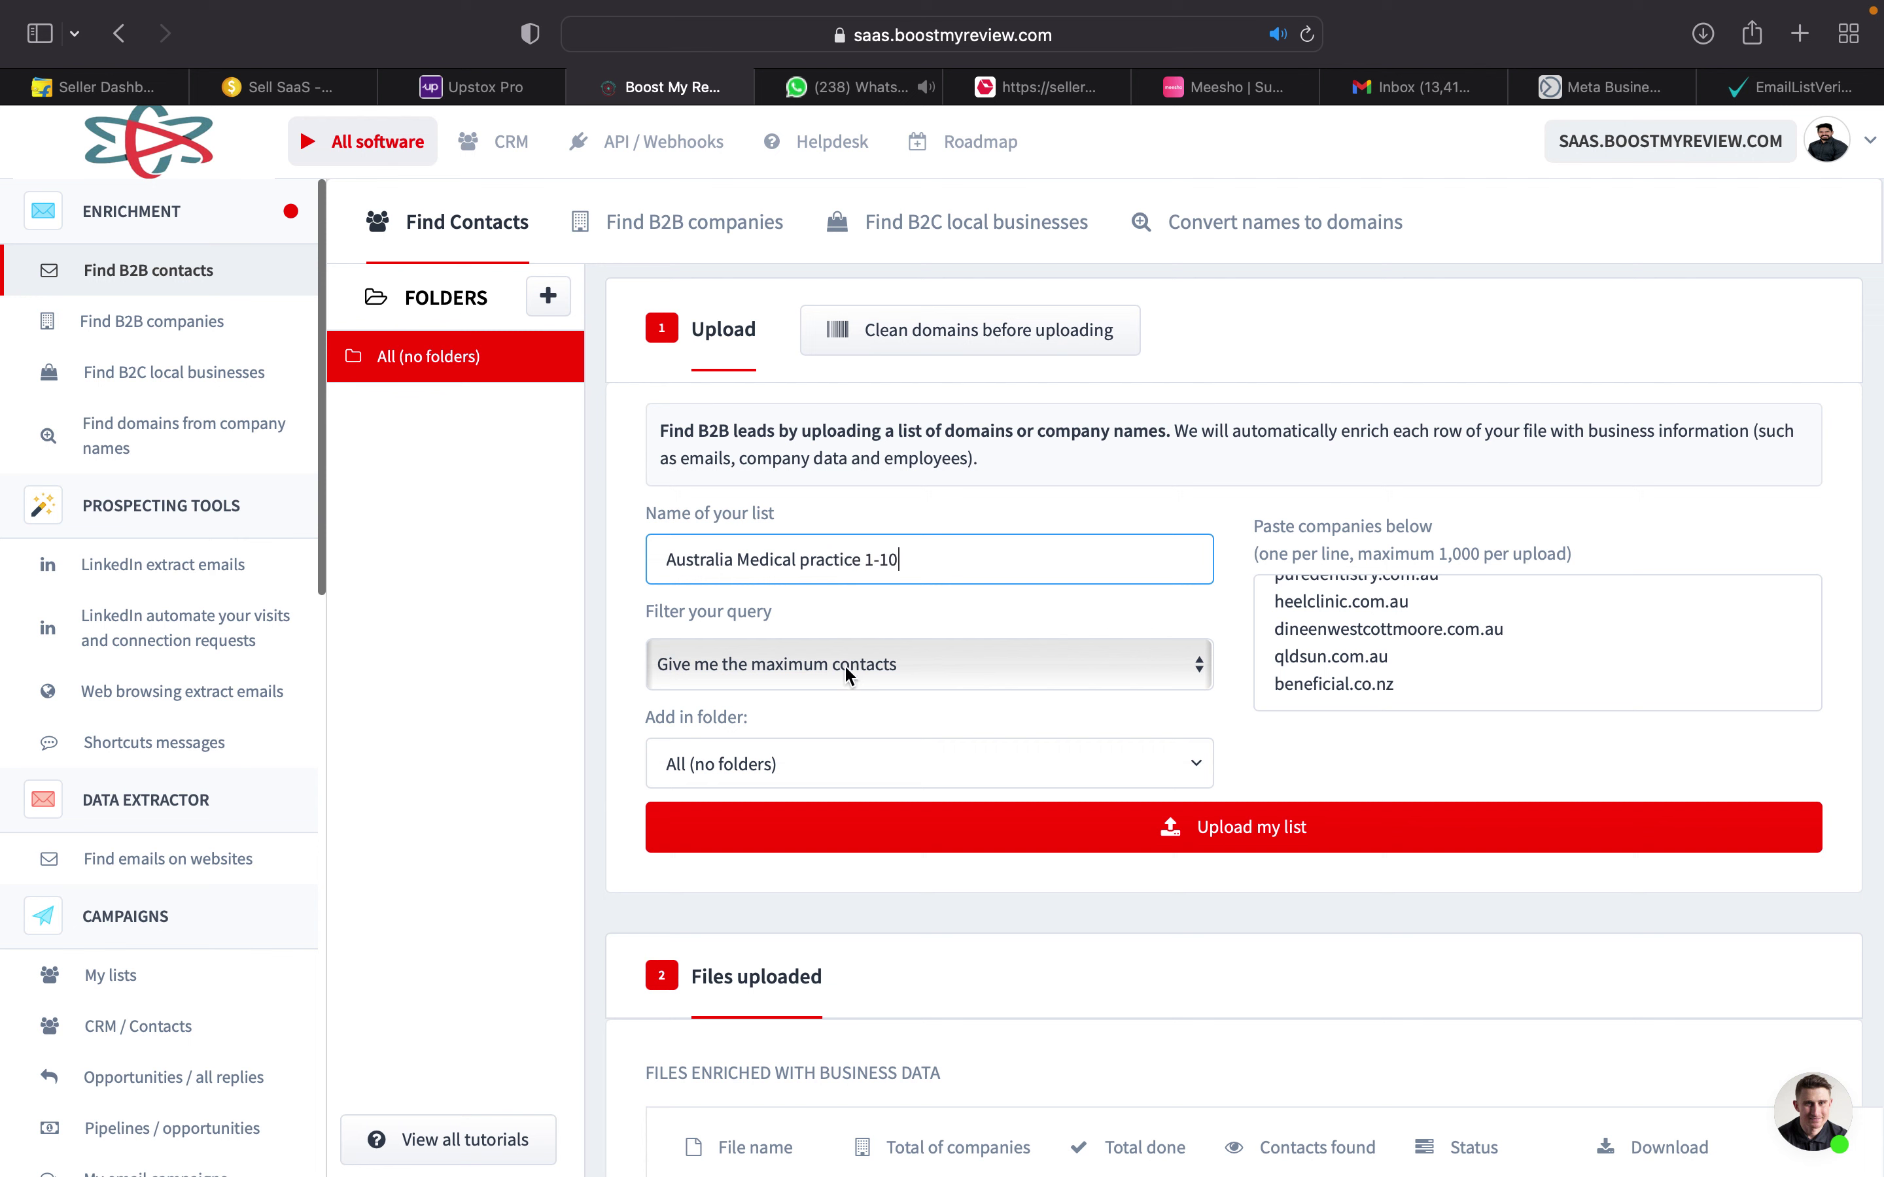
Set the query filter to employees whose job title contains keywords.
click(849, 675)
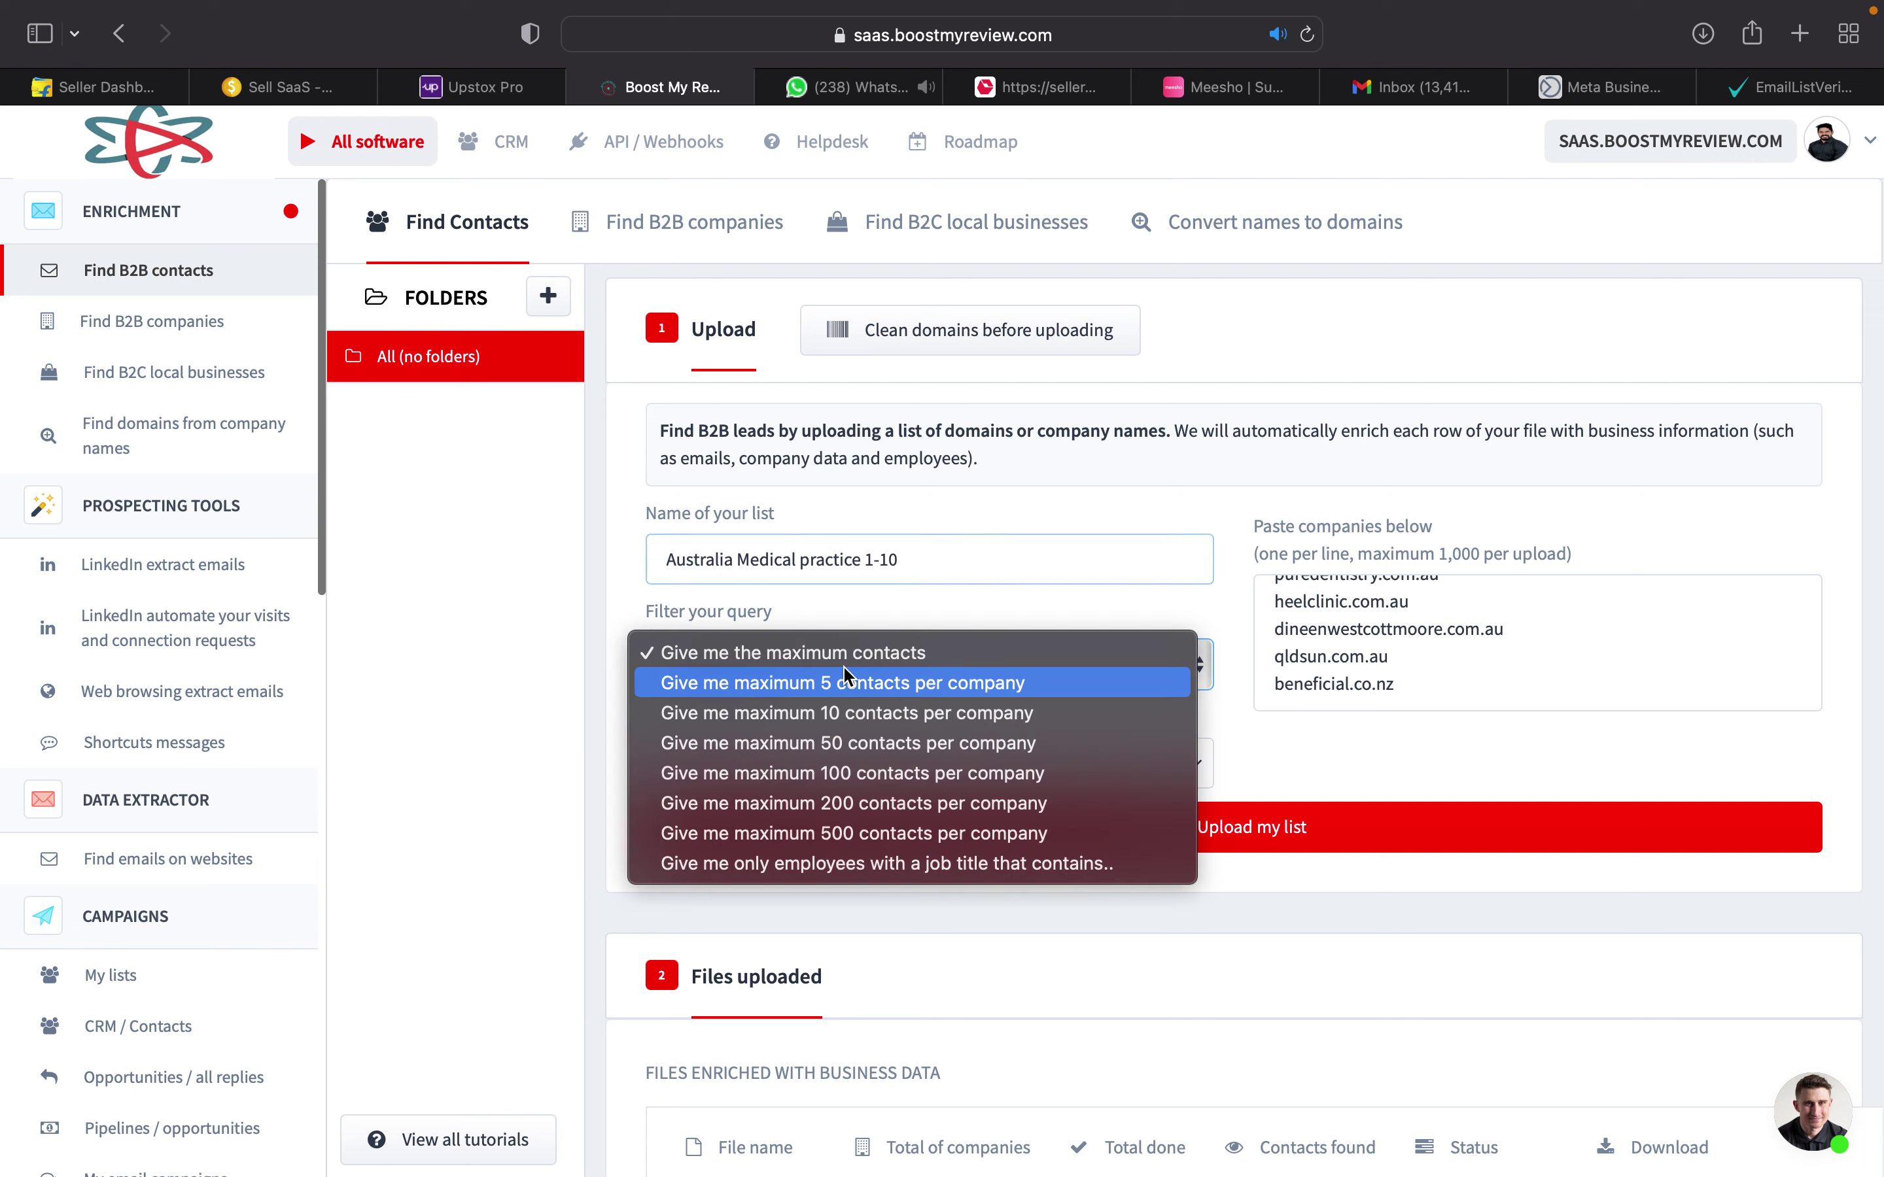
click(1283, 753)
click(915, 671)
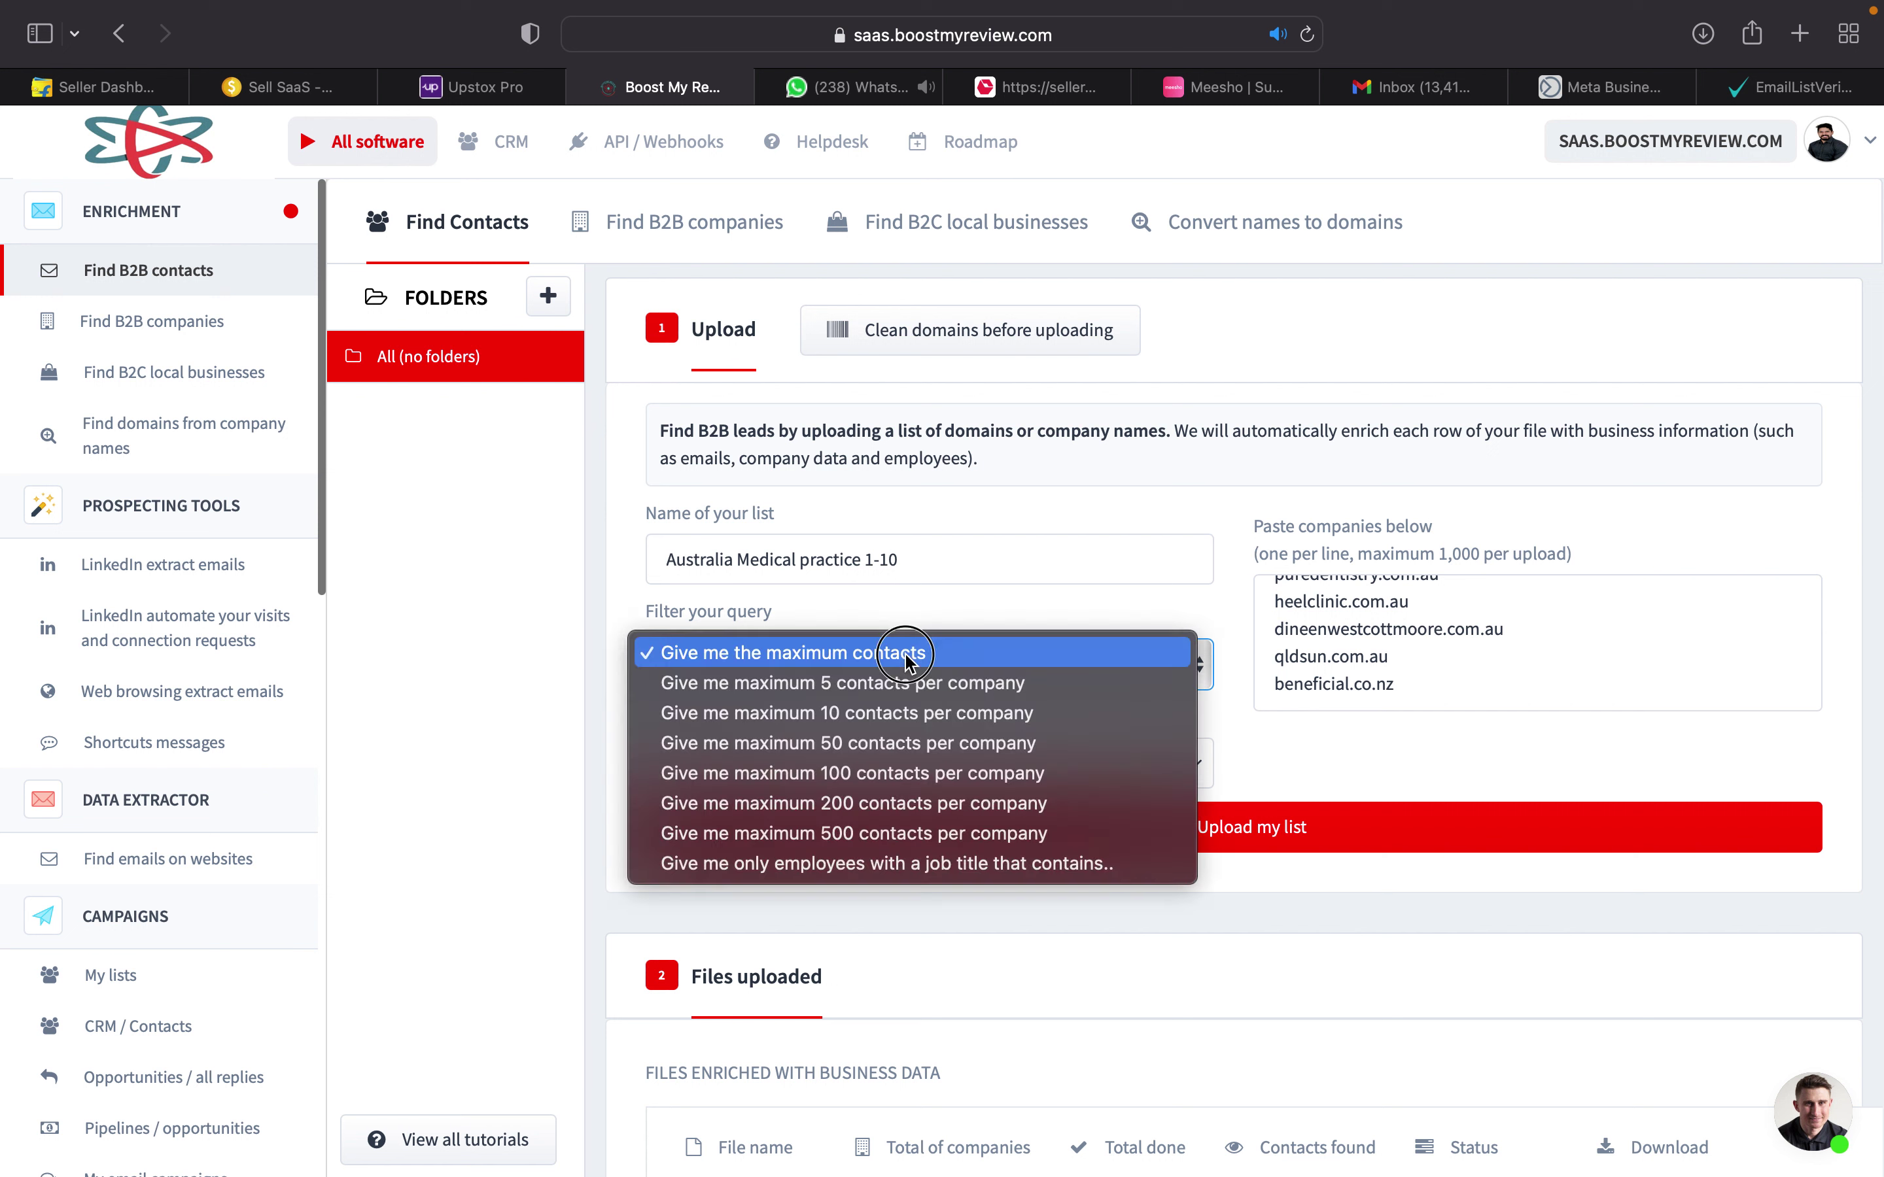
click(873, 863)
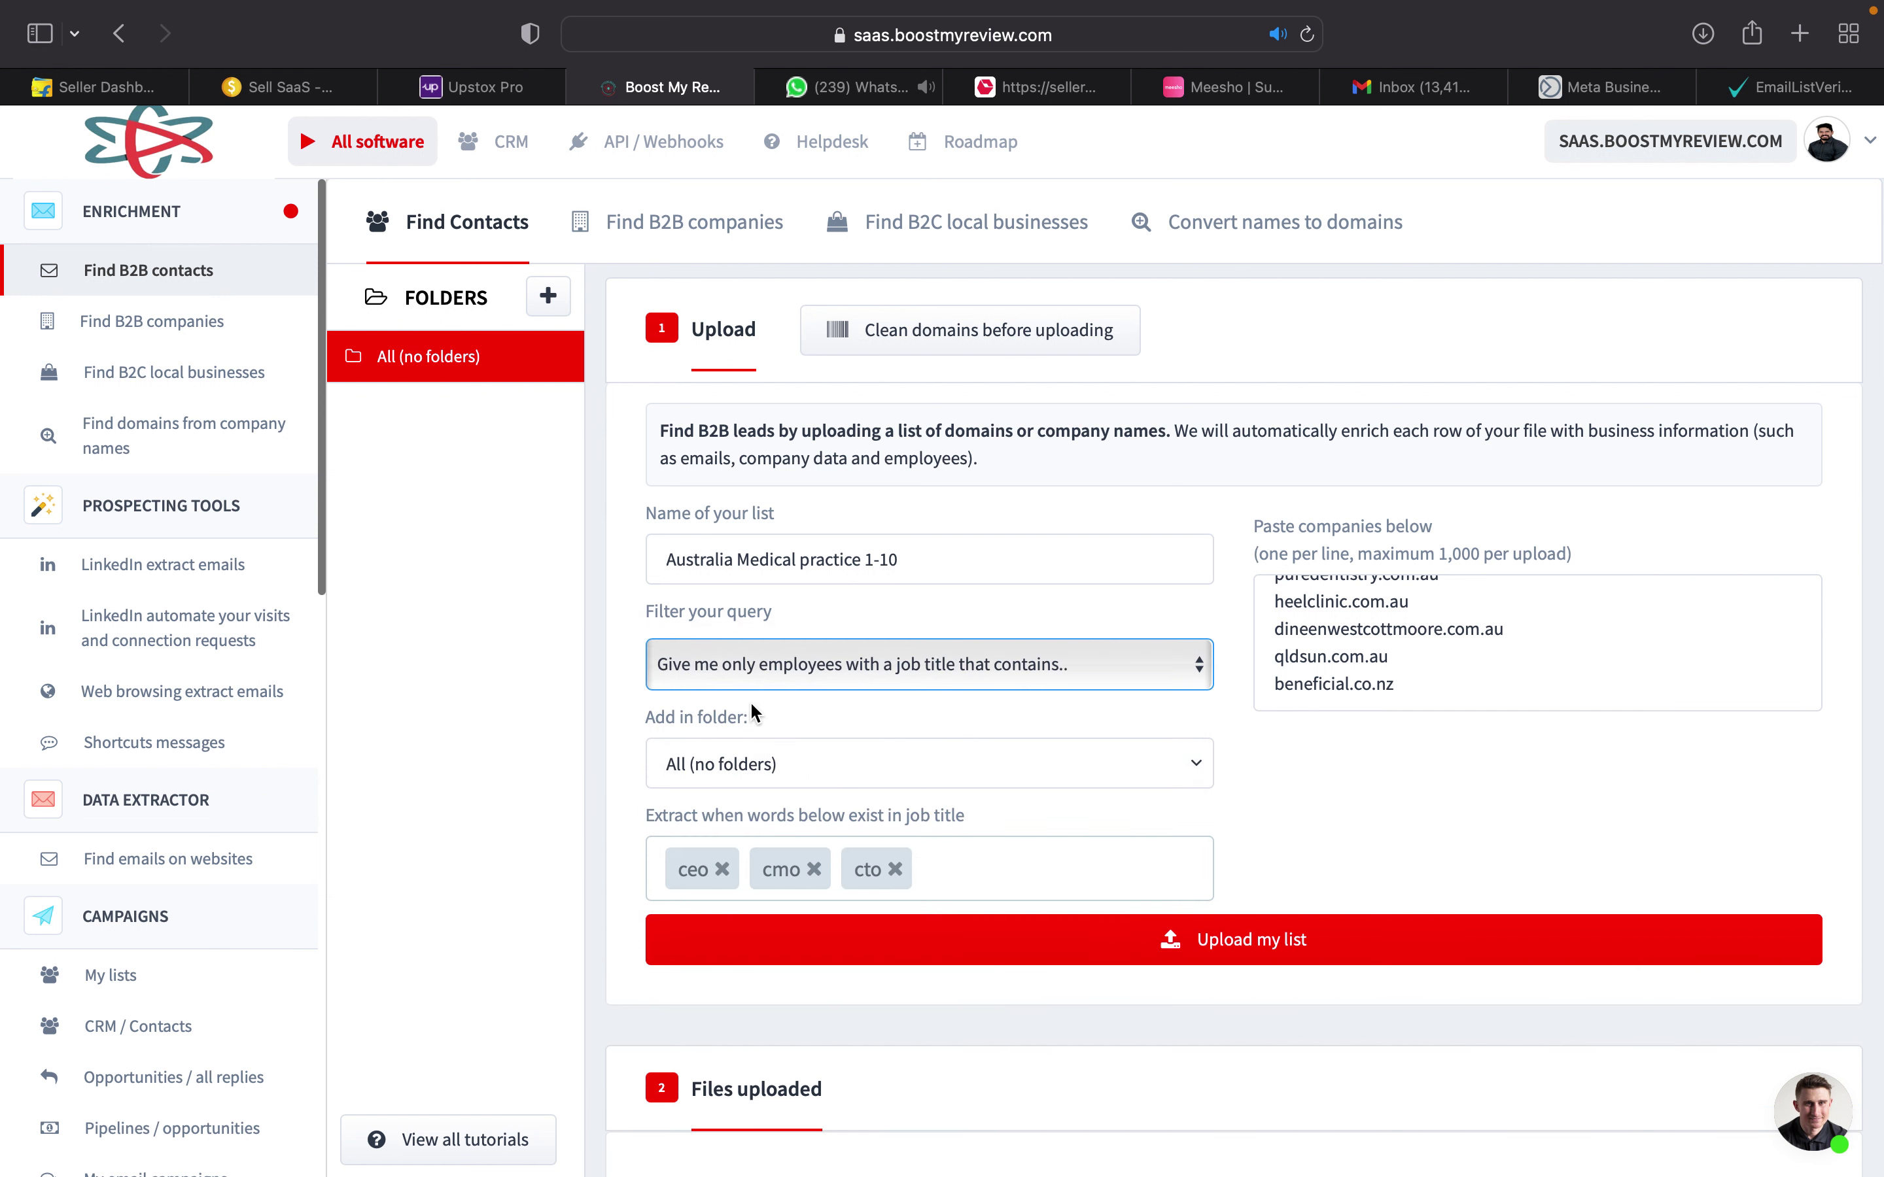
Add medical director, owner, founder and cmd job-title keywords and upload the list.
click(929, 863)
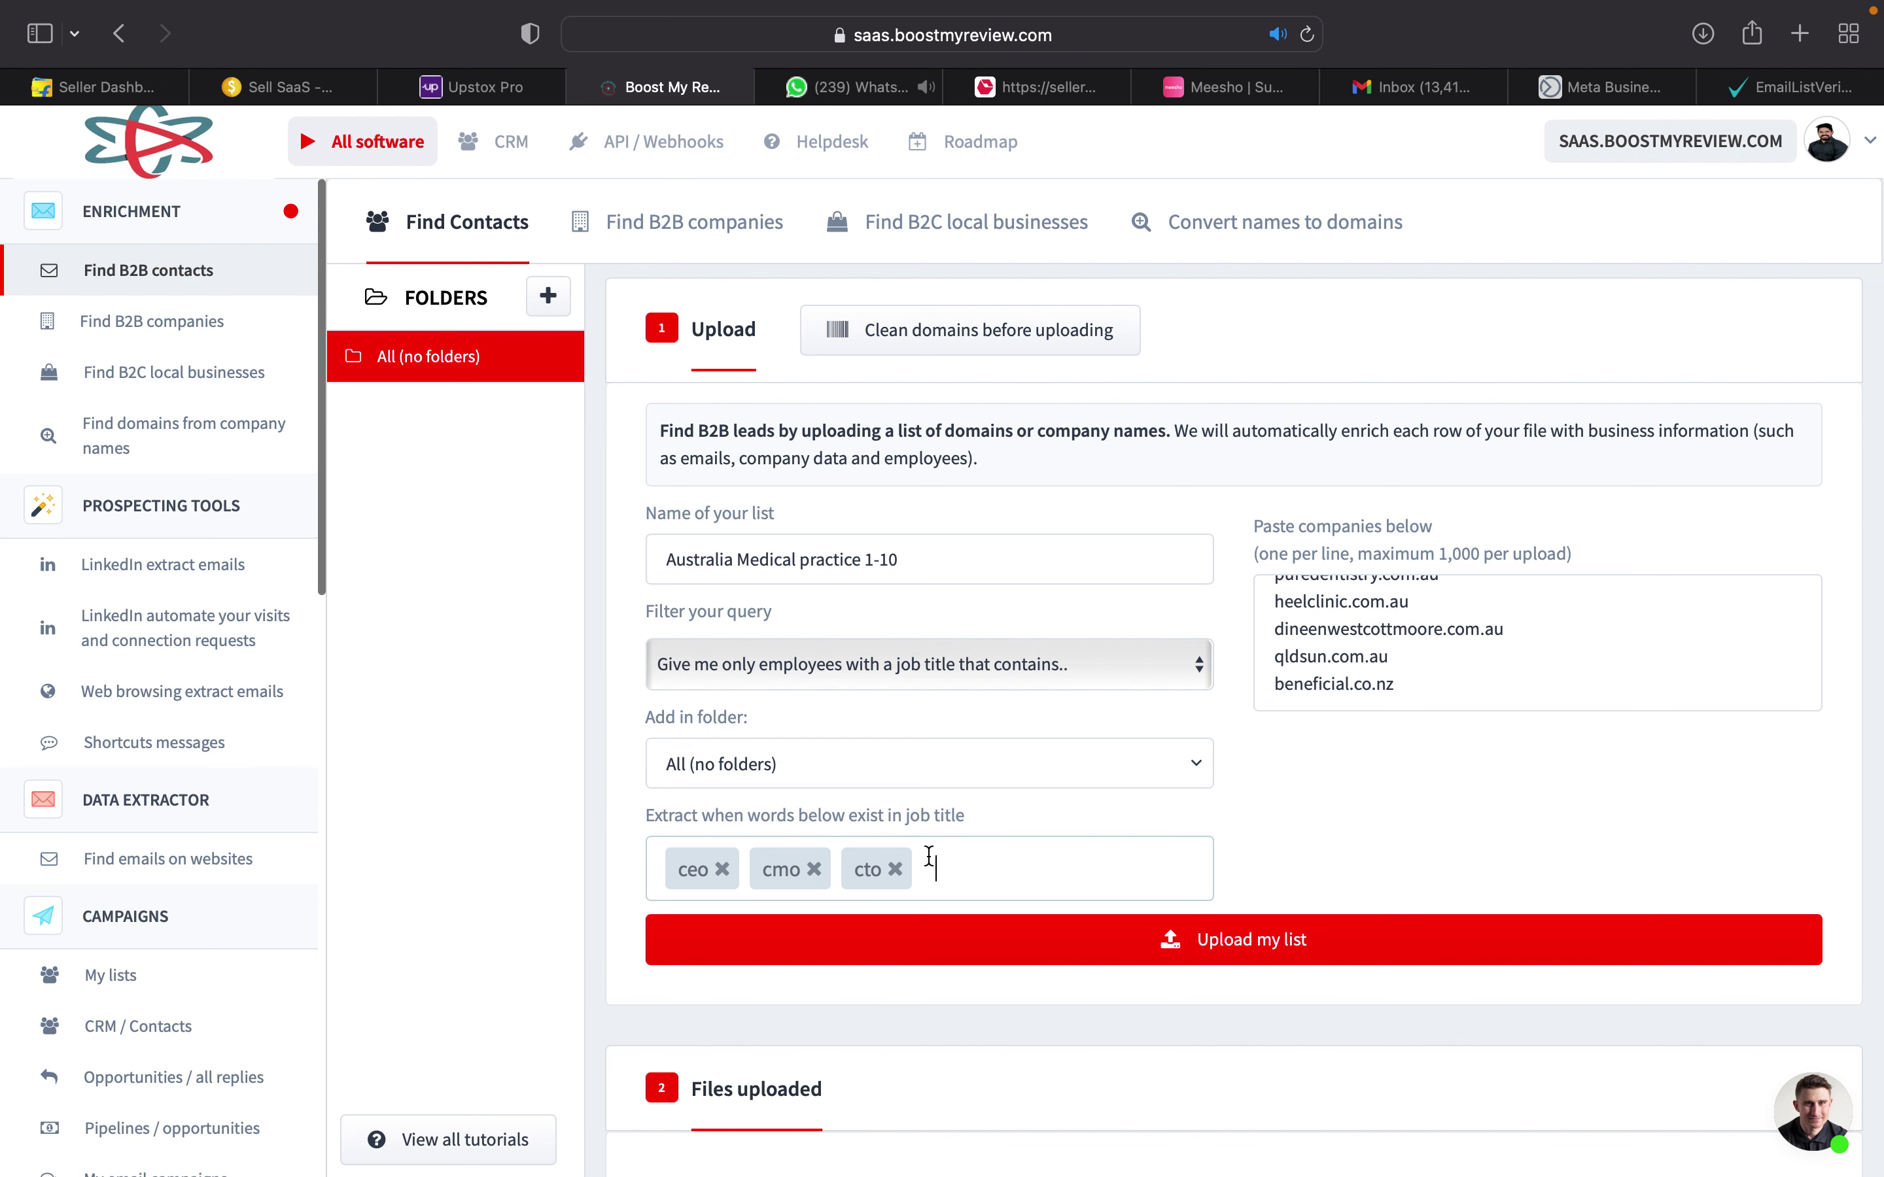
text(medical director)
key(Return)
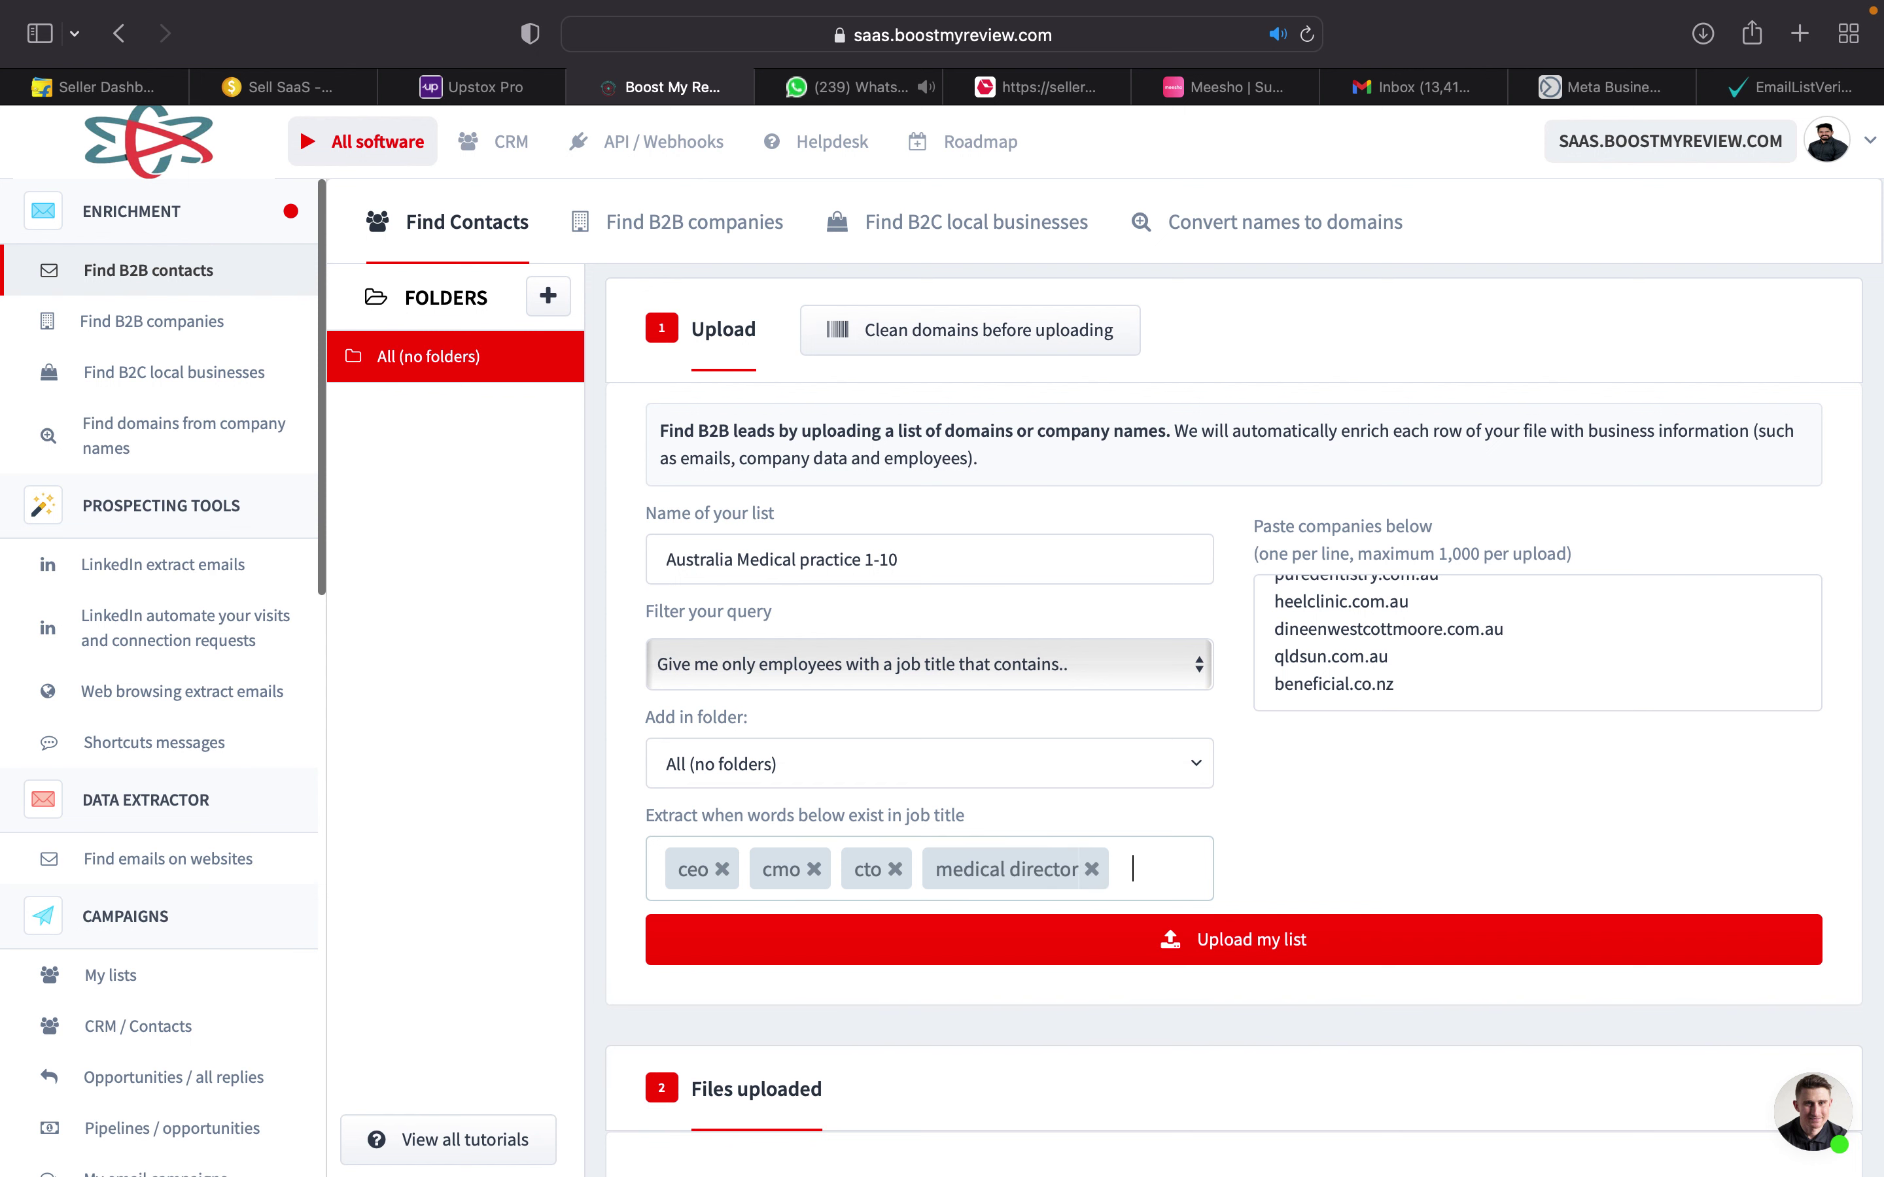
text(owner)
key(Return)
text(foi)
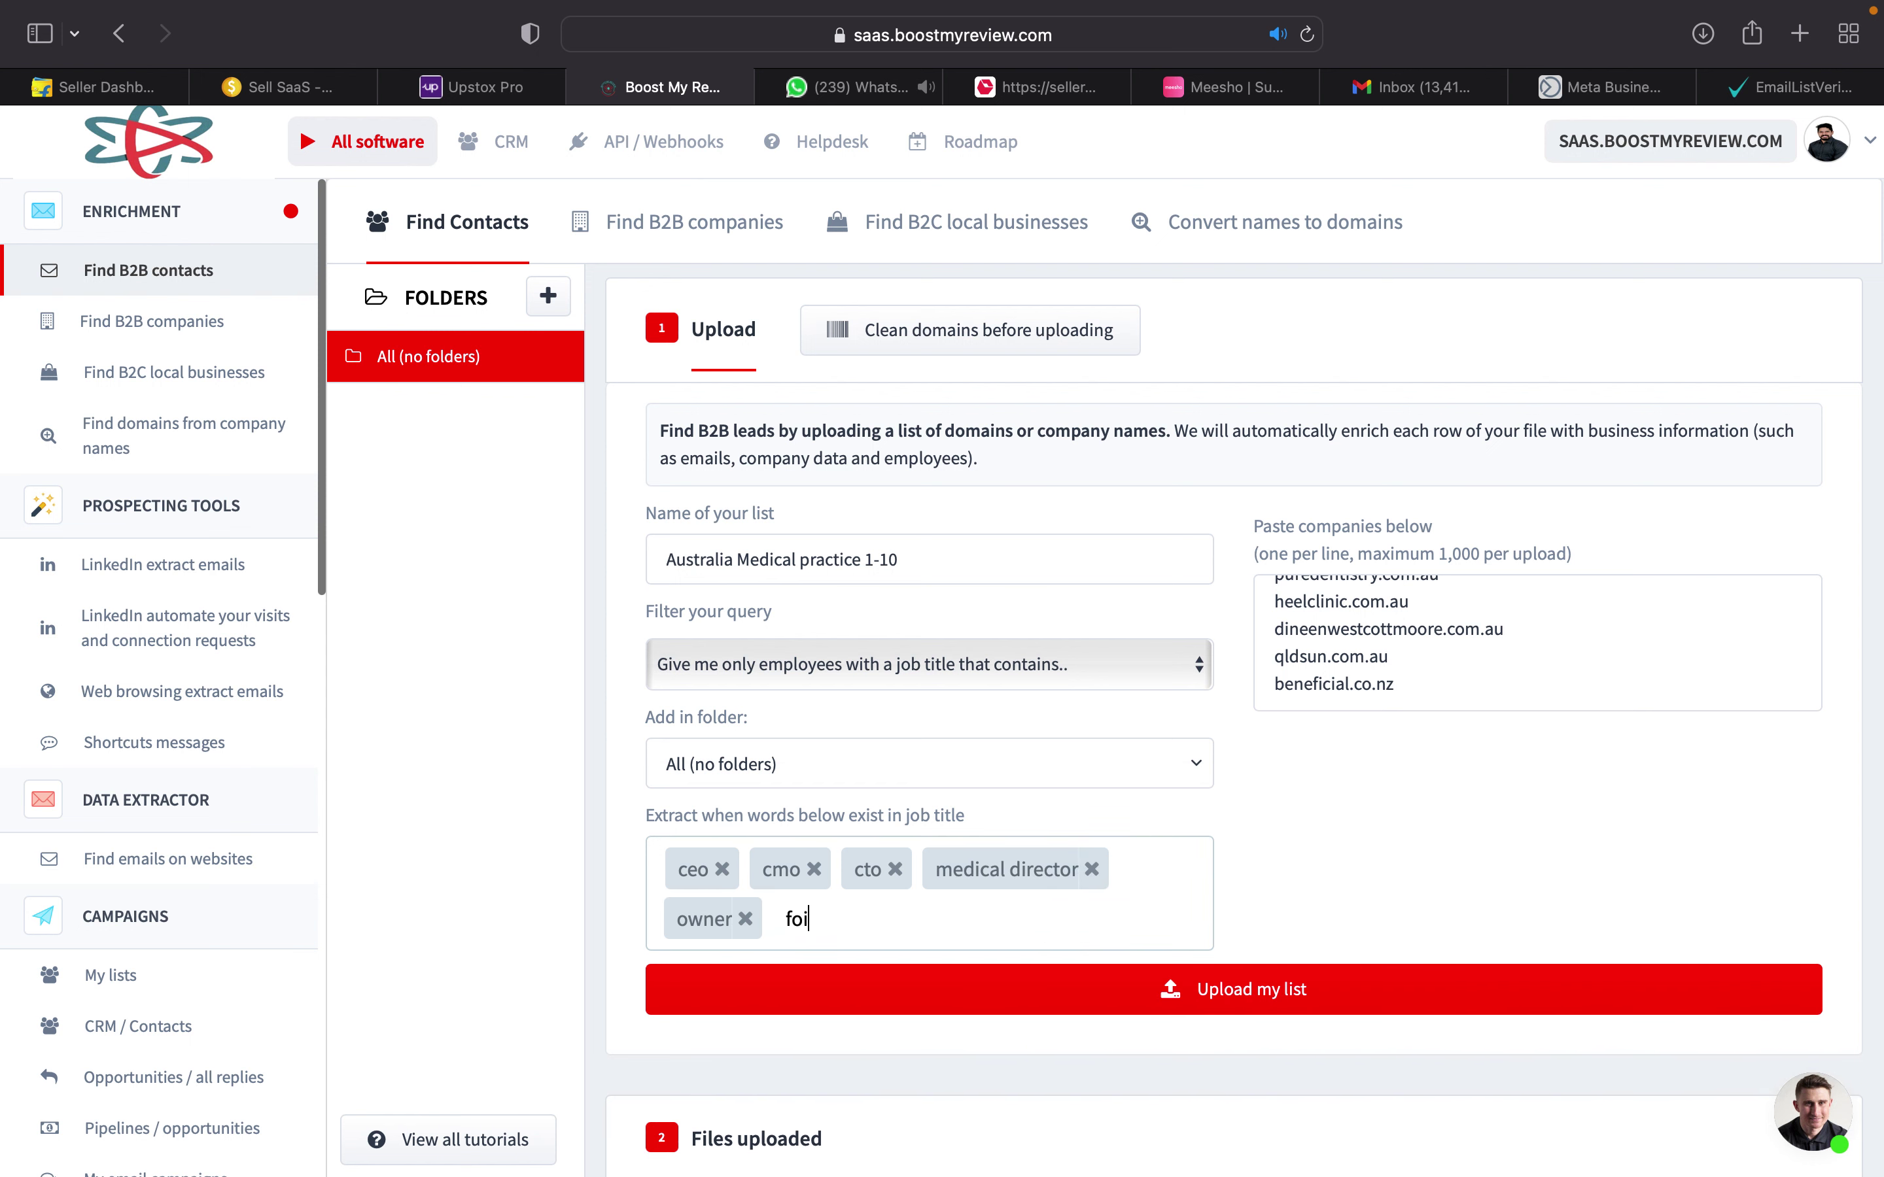
text(nderunder)
key(Return)
text(cm)
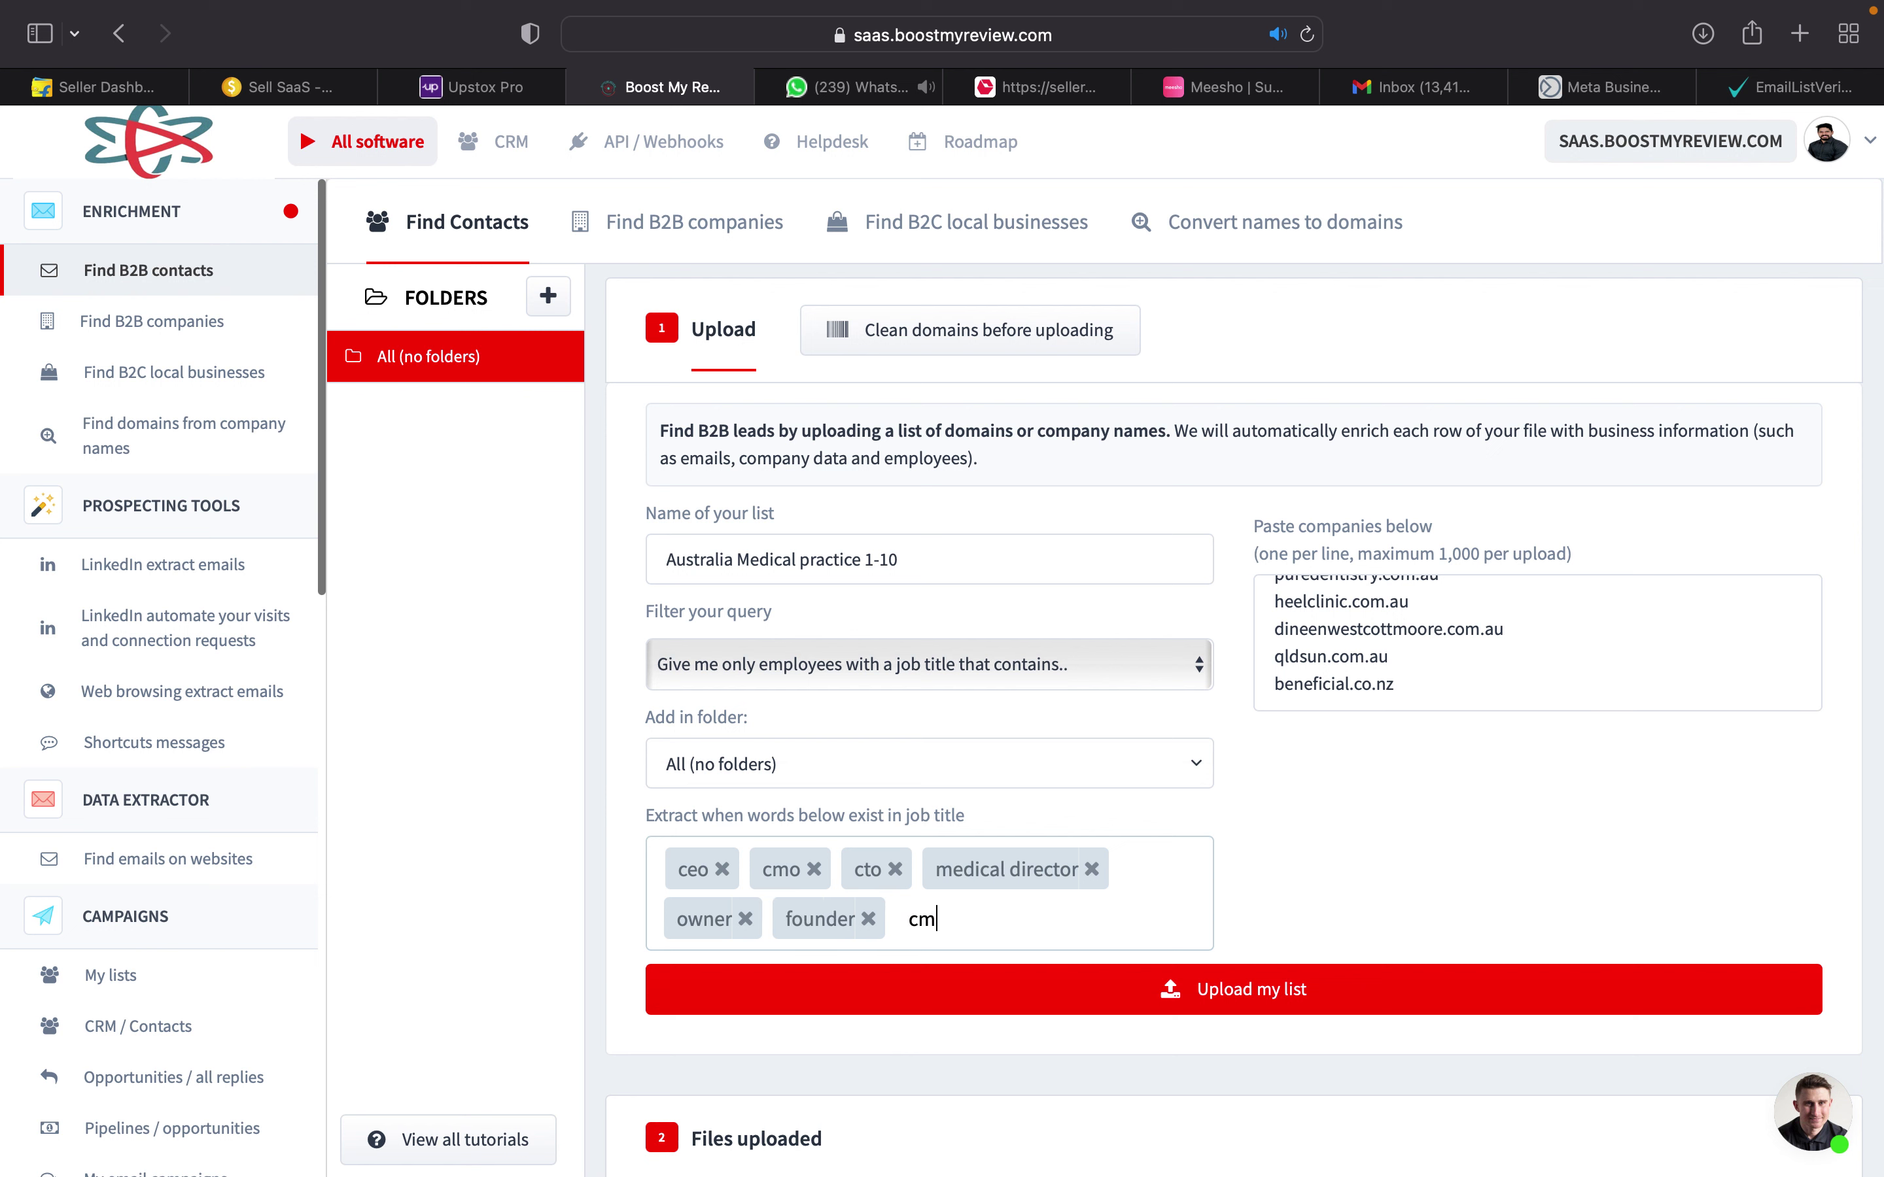
text(d)
key(Return)
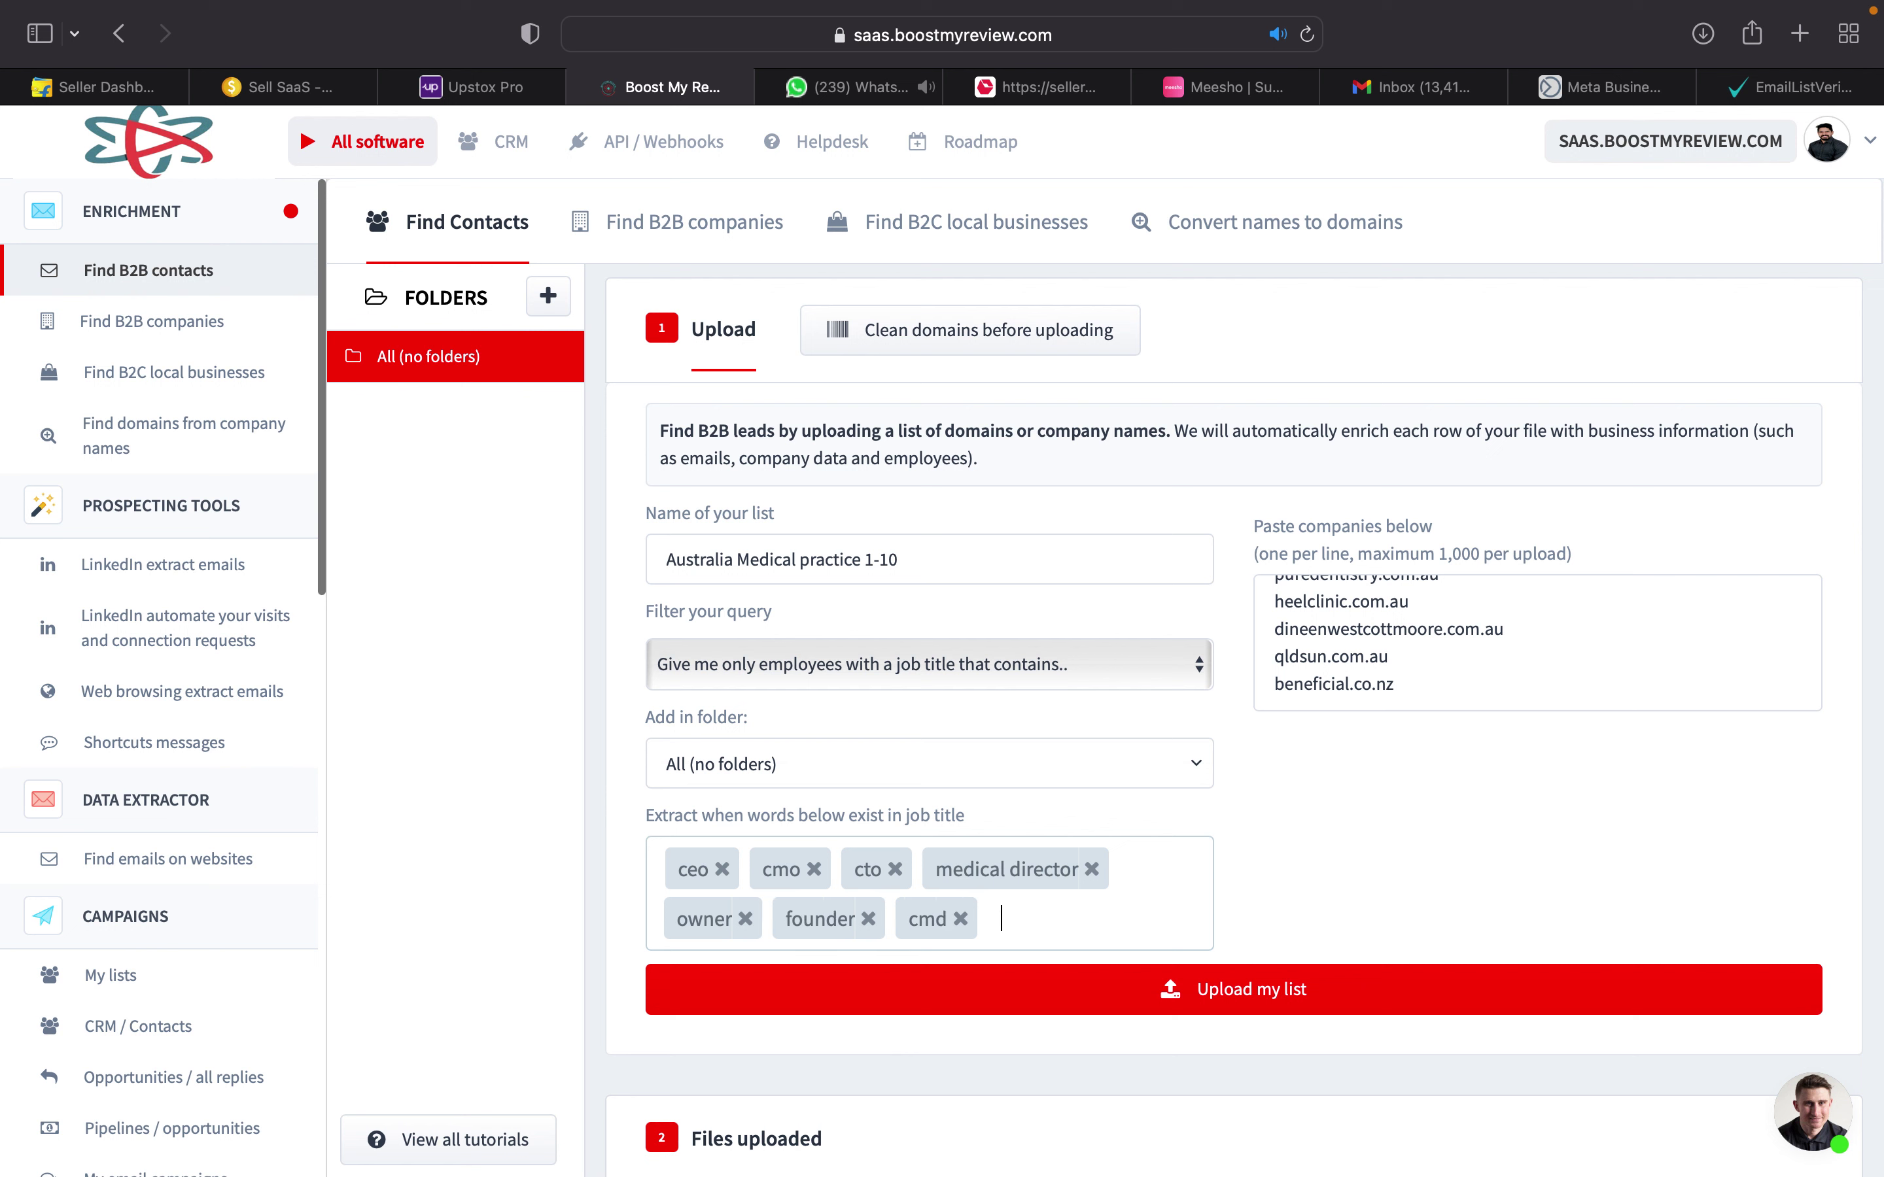
click(1262, 991)
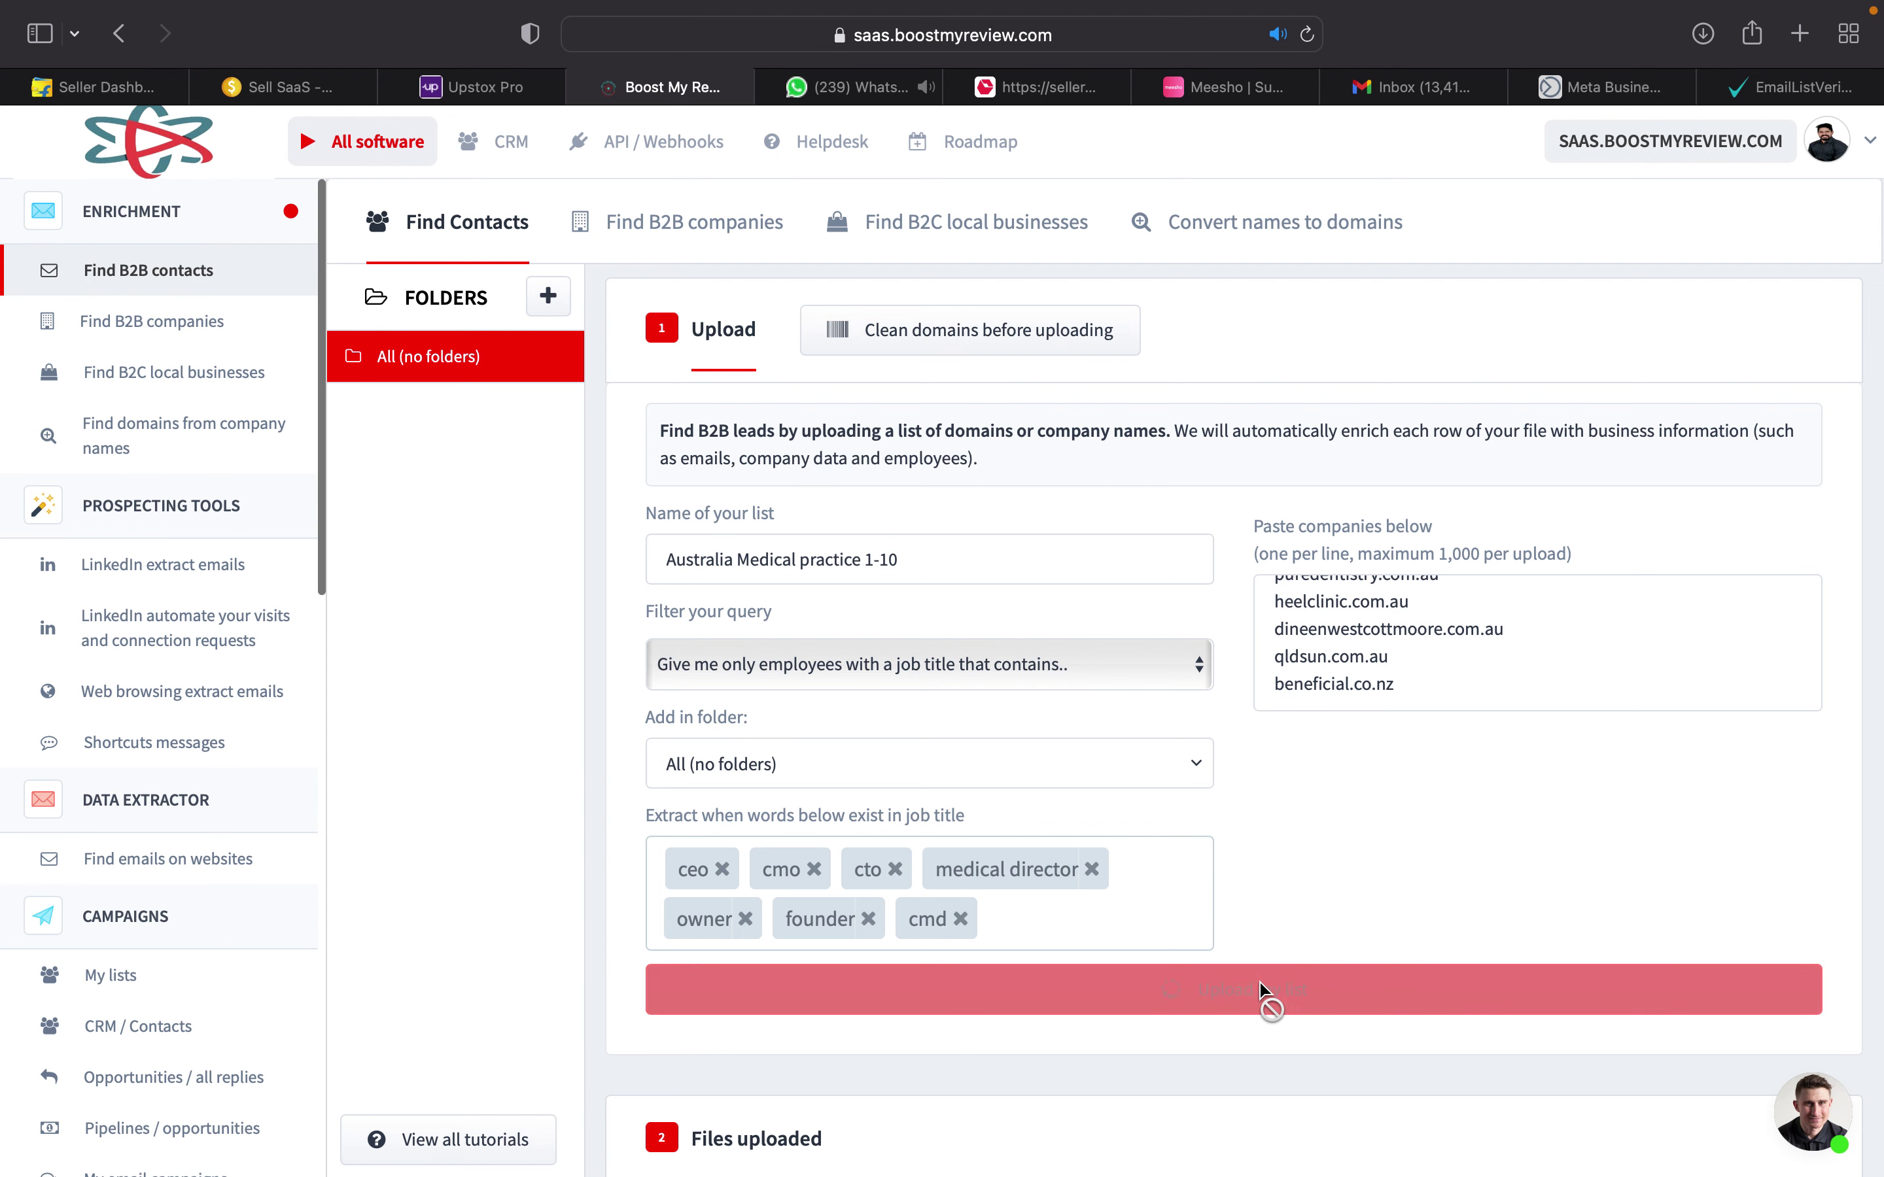
Download the Aus Med Practice 1-10 contacts as XLSX and show Safari's downloads.
scroll(1262, 989, down, 7)
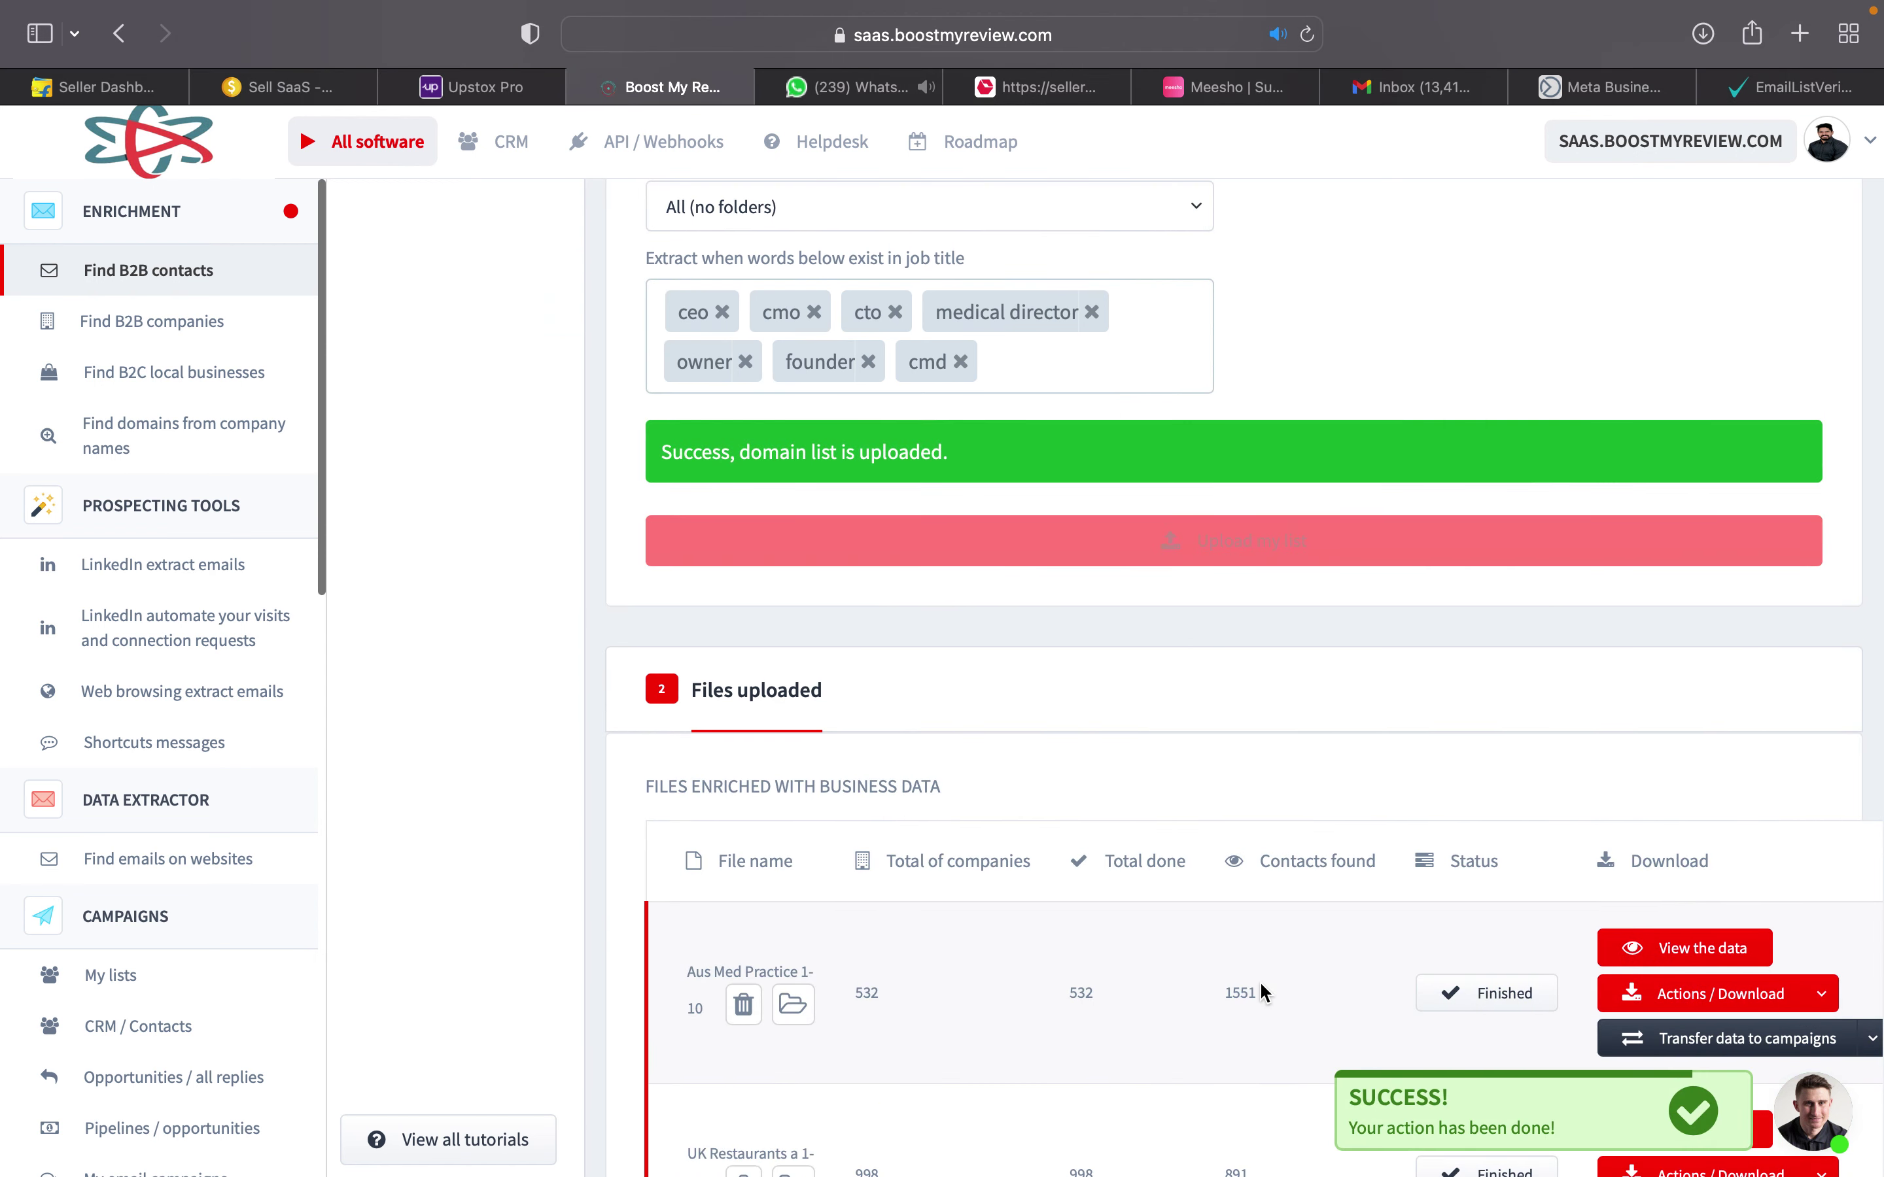
scroll(1220, 857, down, 3)
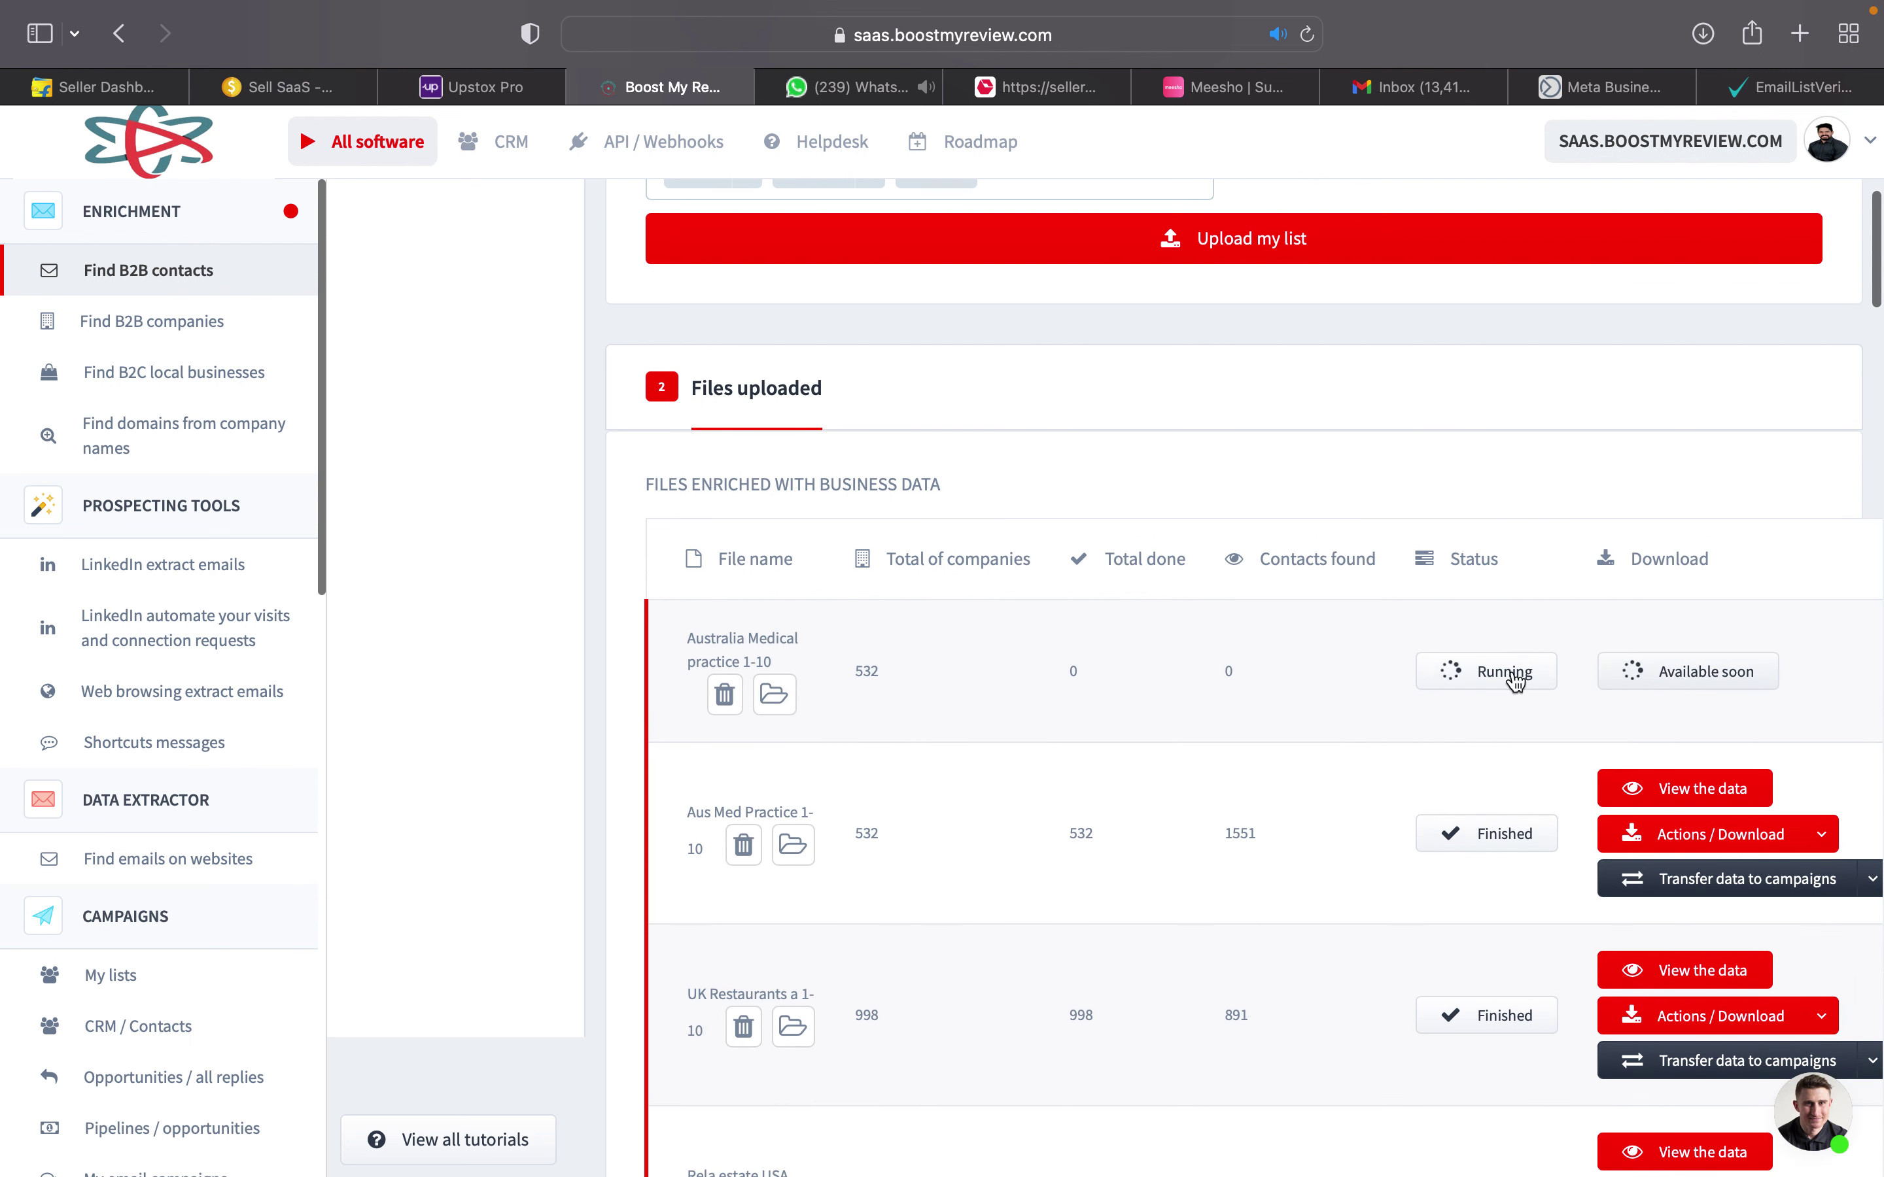
click(1723, 849)
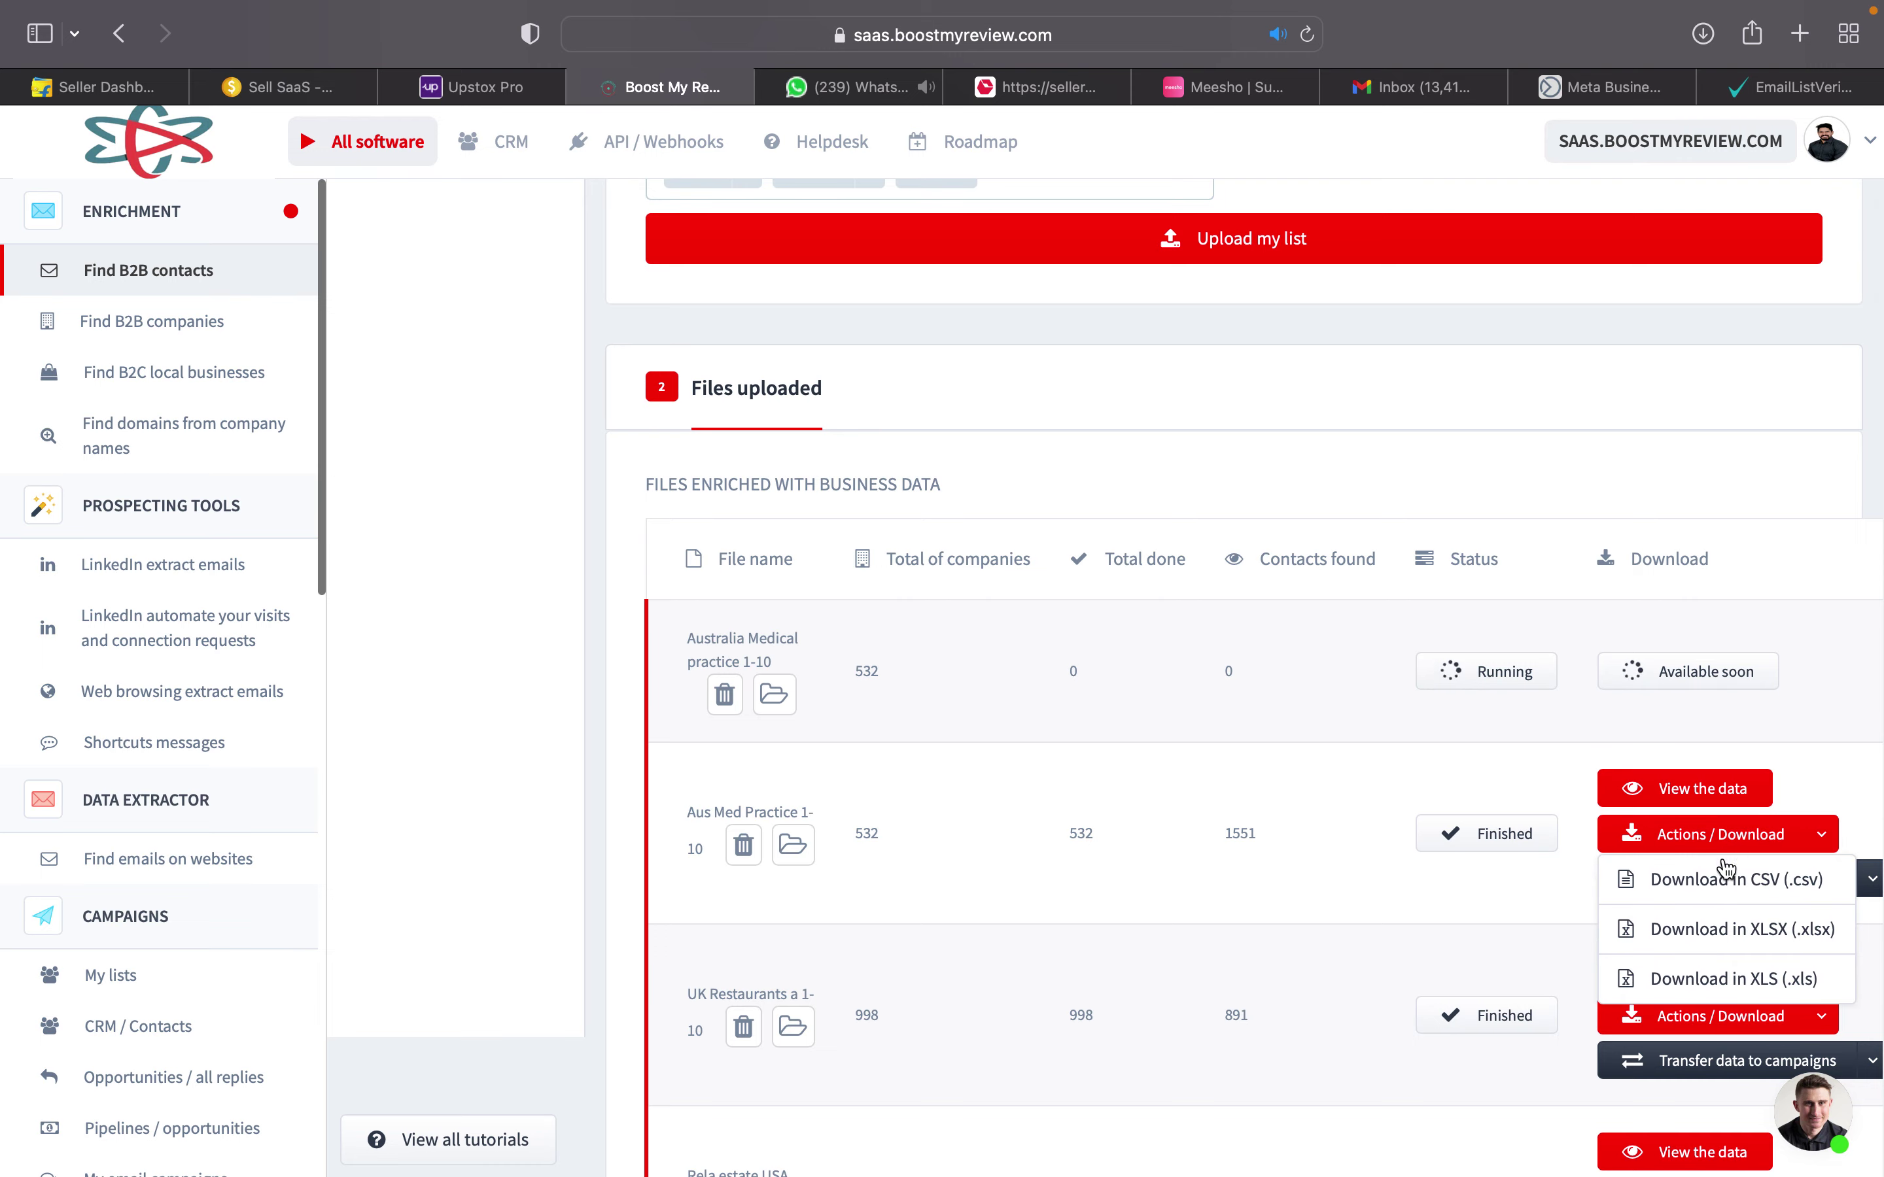
click(1729, 931)
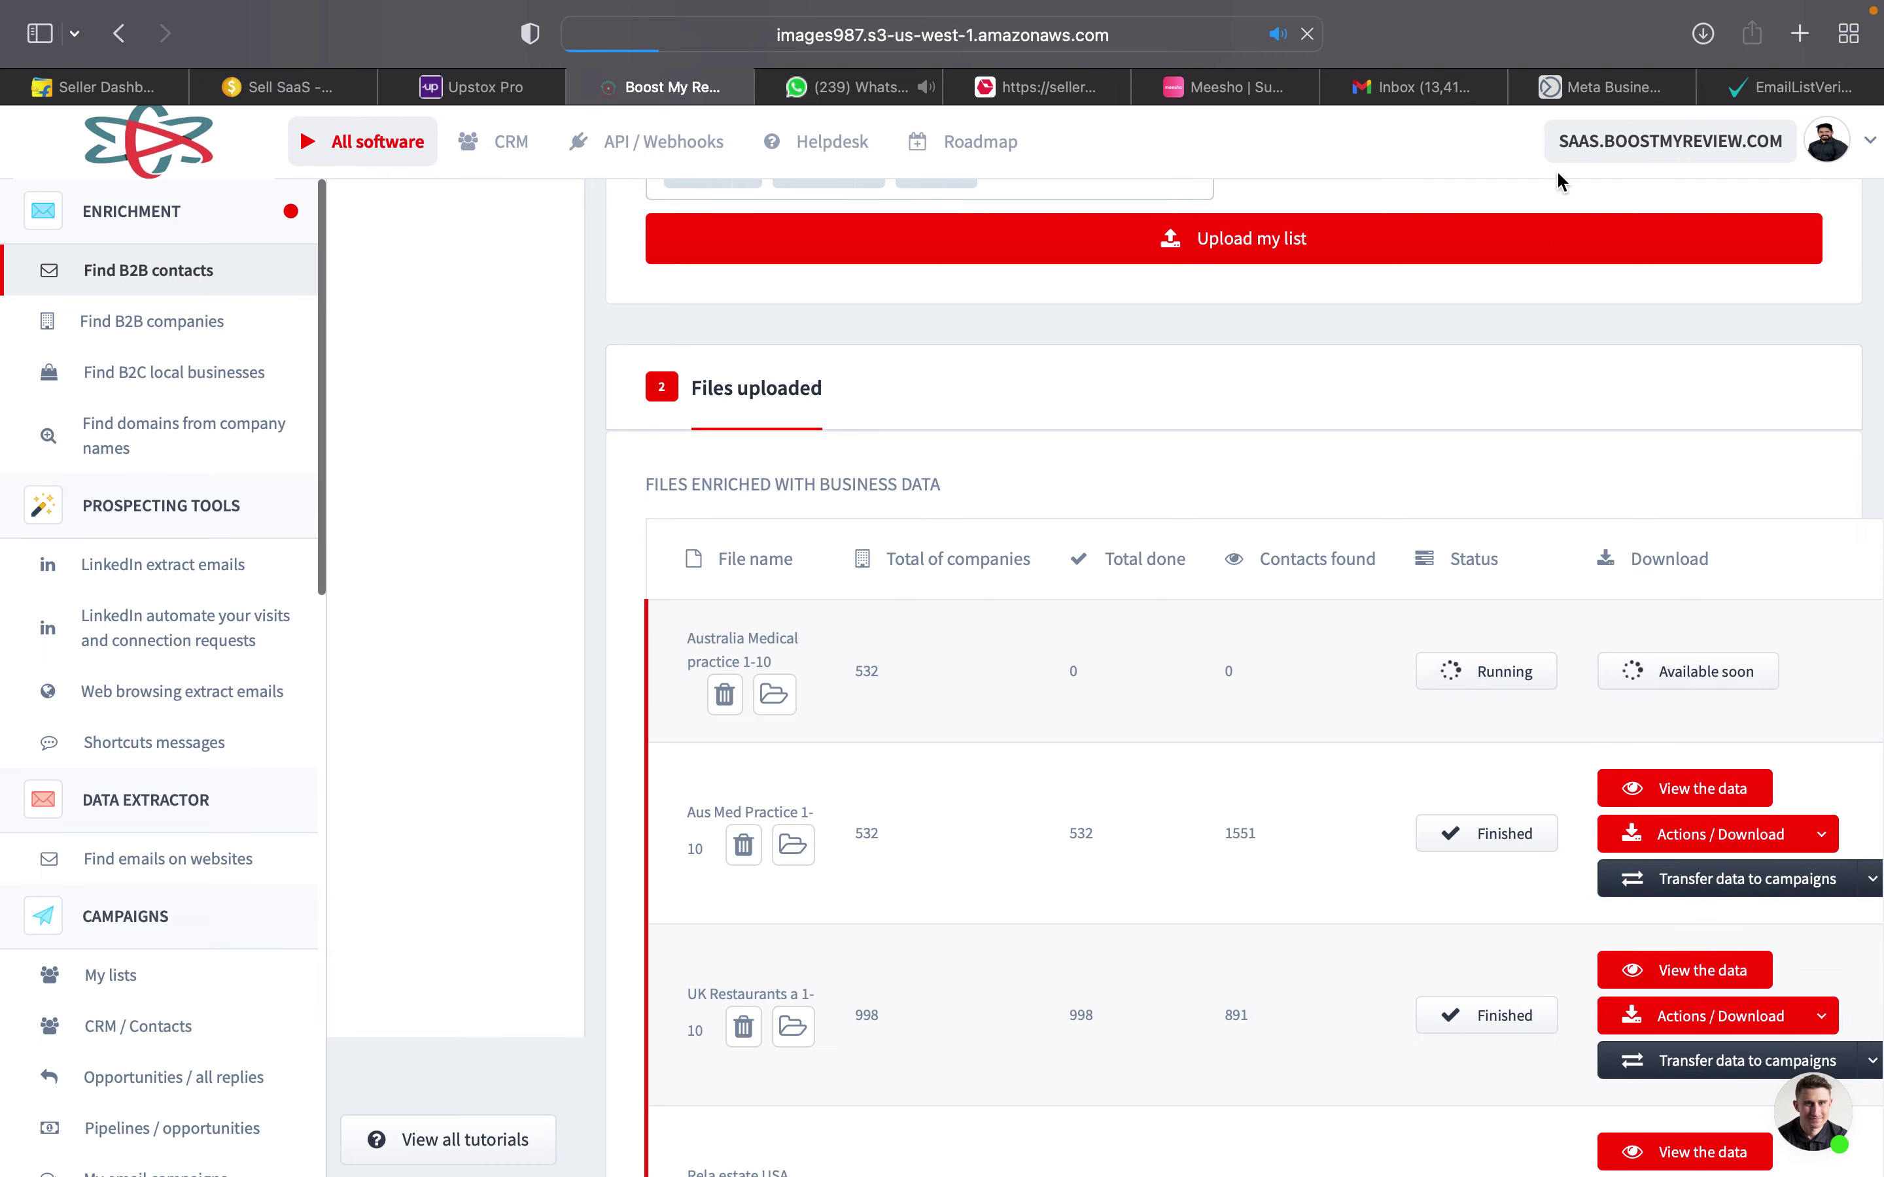
mouse_move(1552, 176)
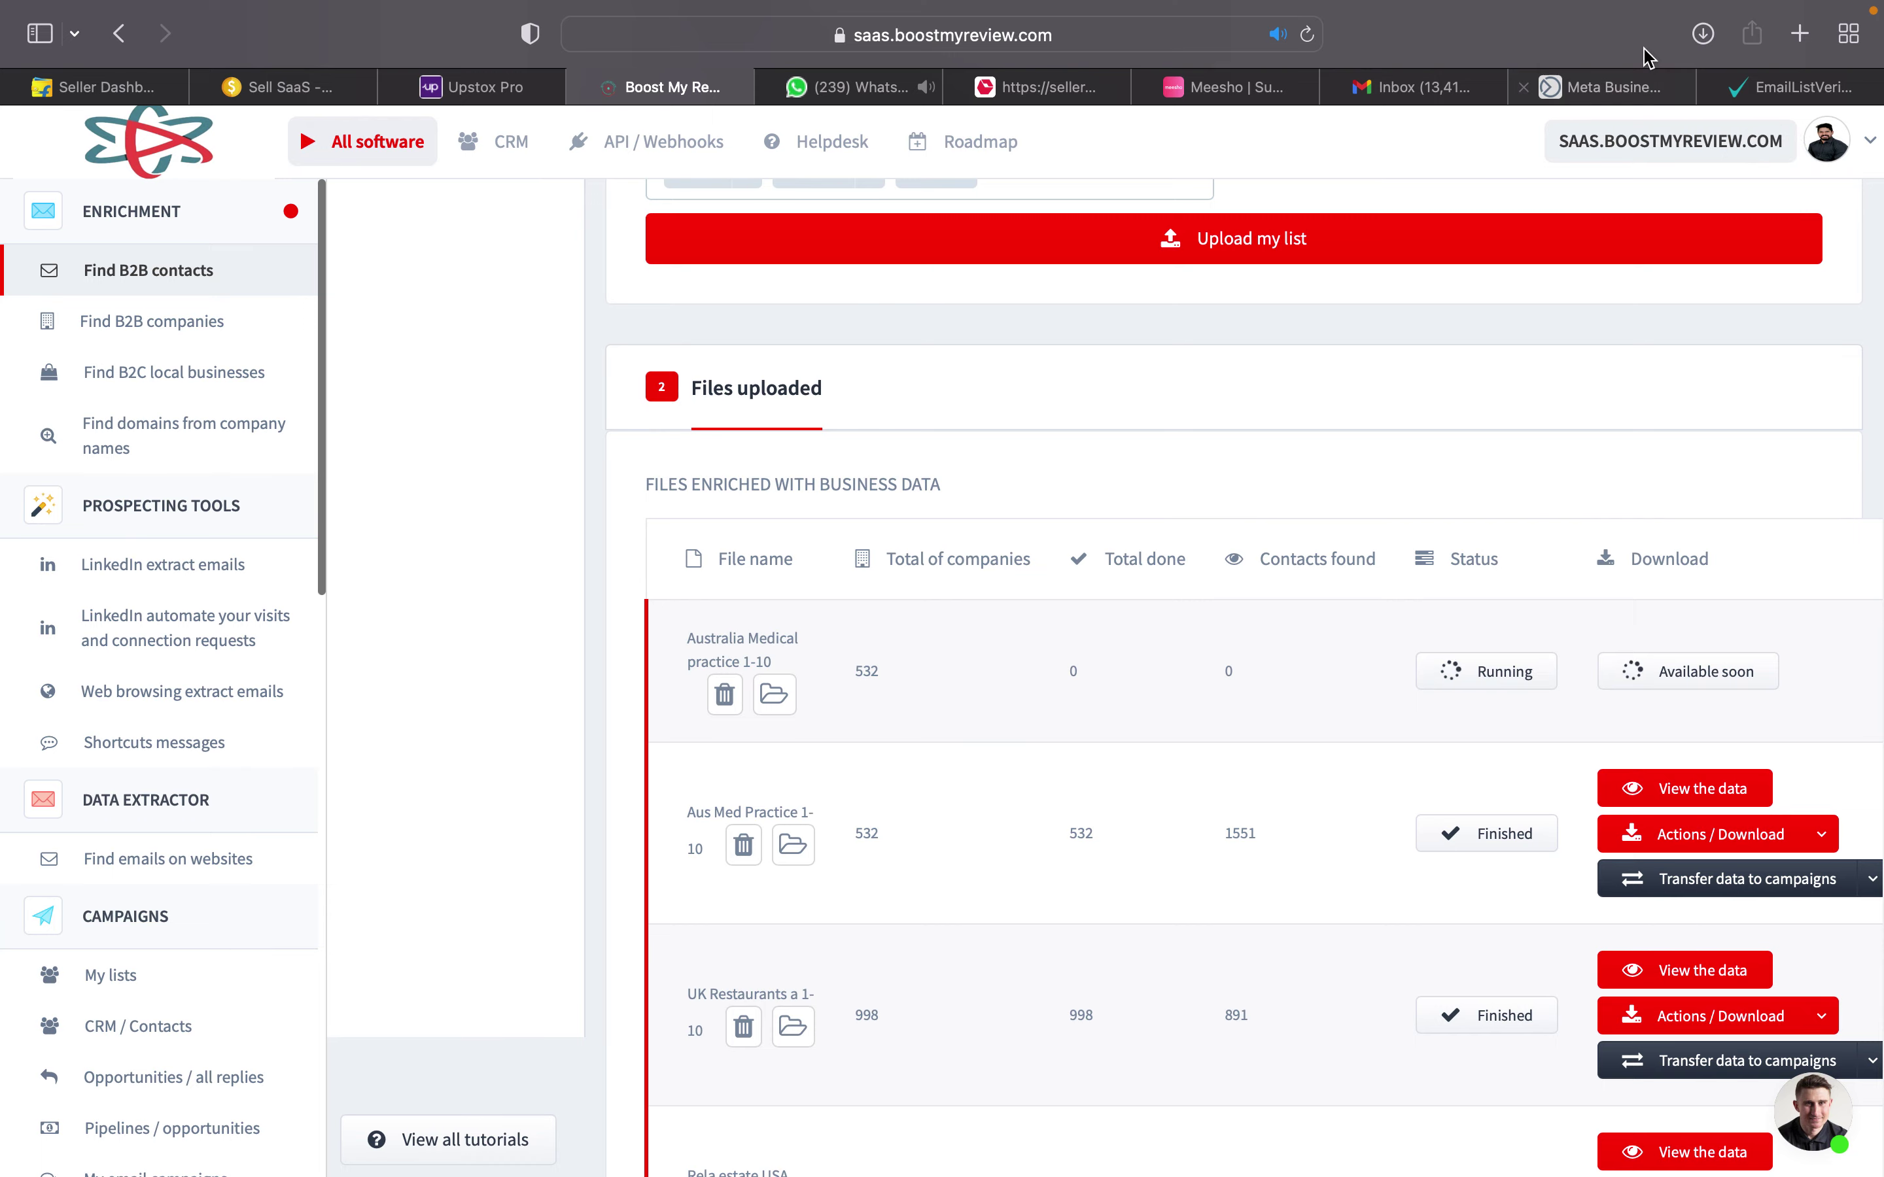
click(1705, 33)
Open the Aus Med Practice 1-10 spreadsheet in Numbers and inspect its first contact row.
double_click(1461, 151)
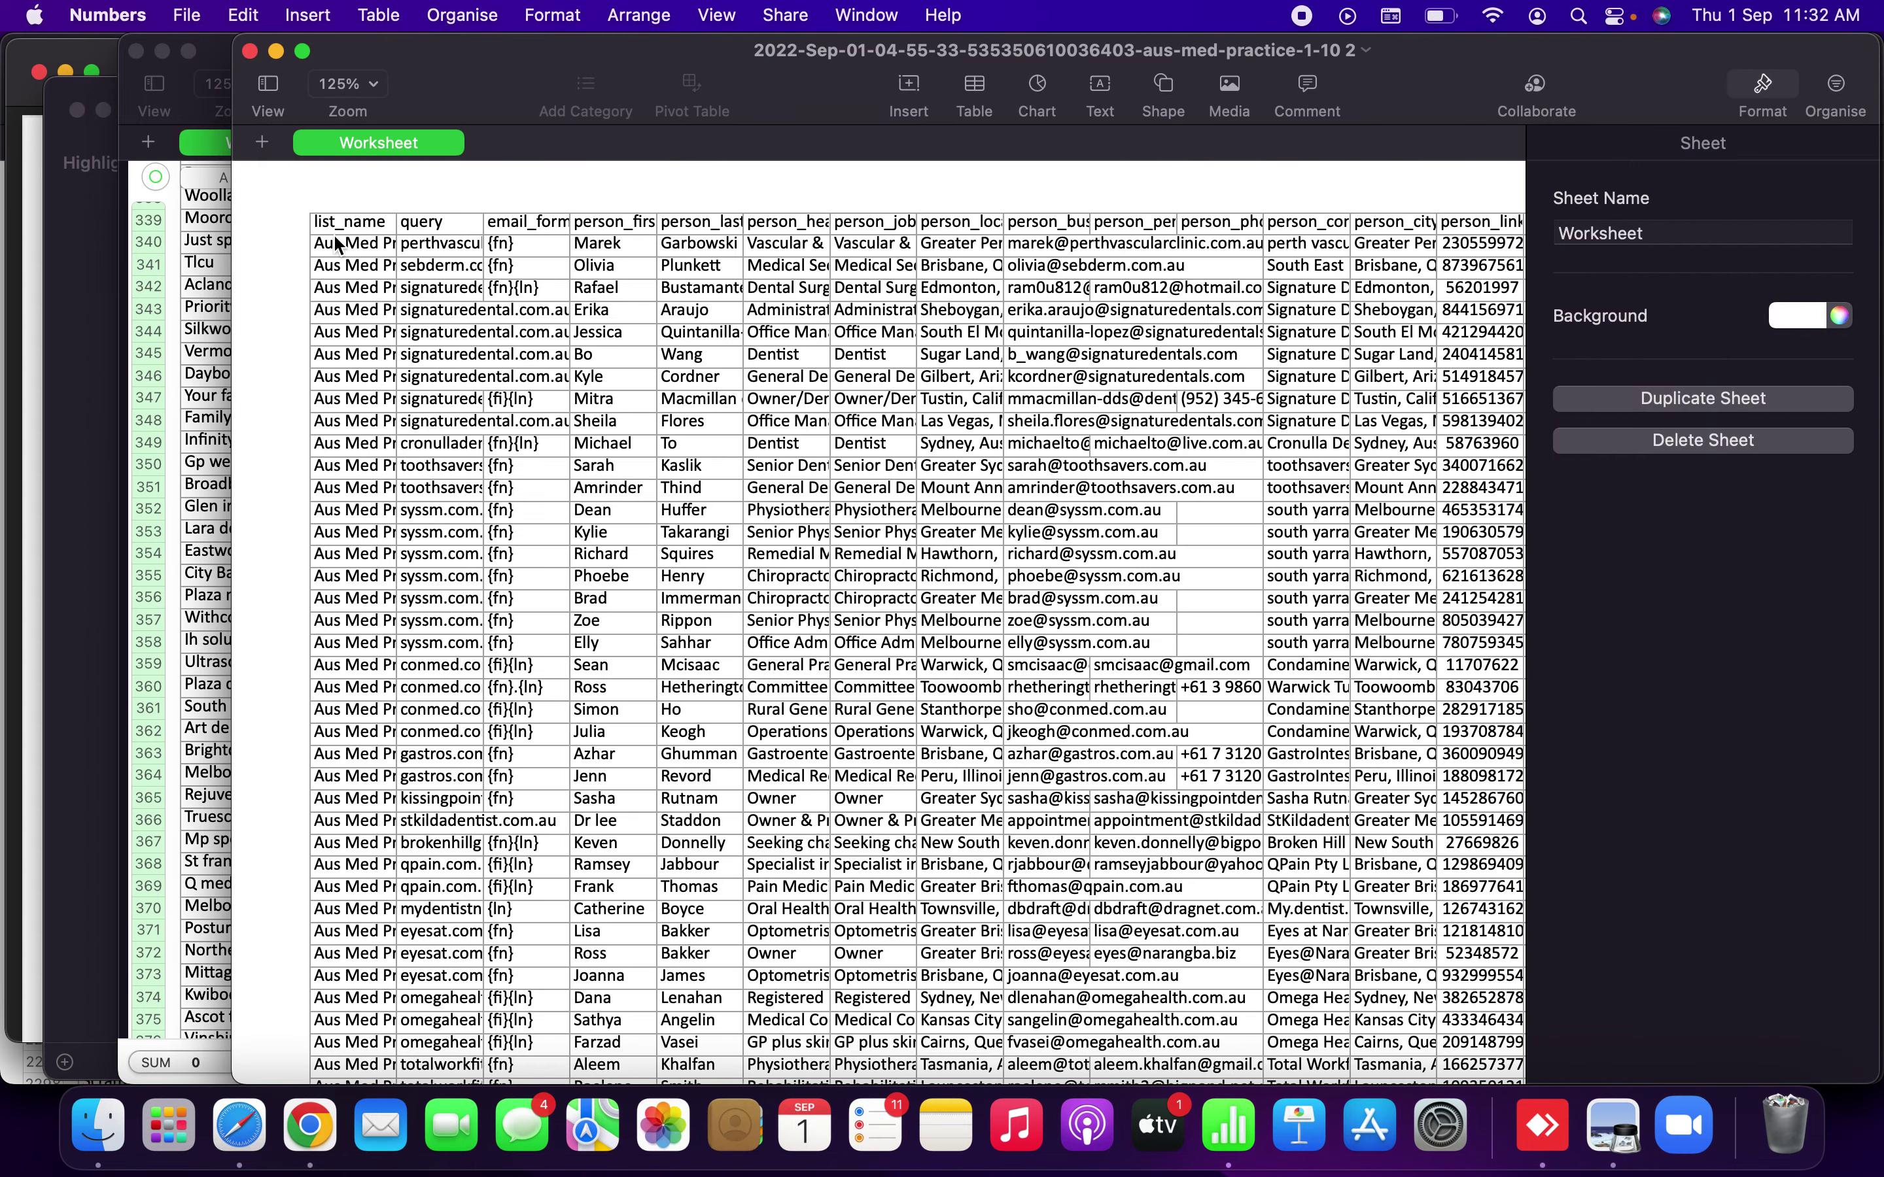
click(434, 245)
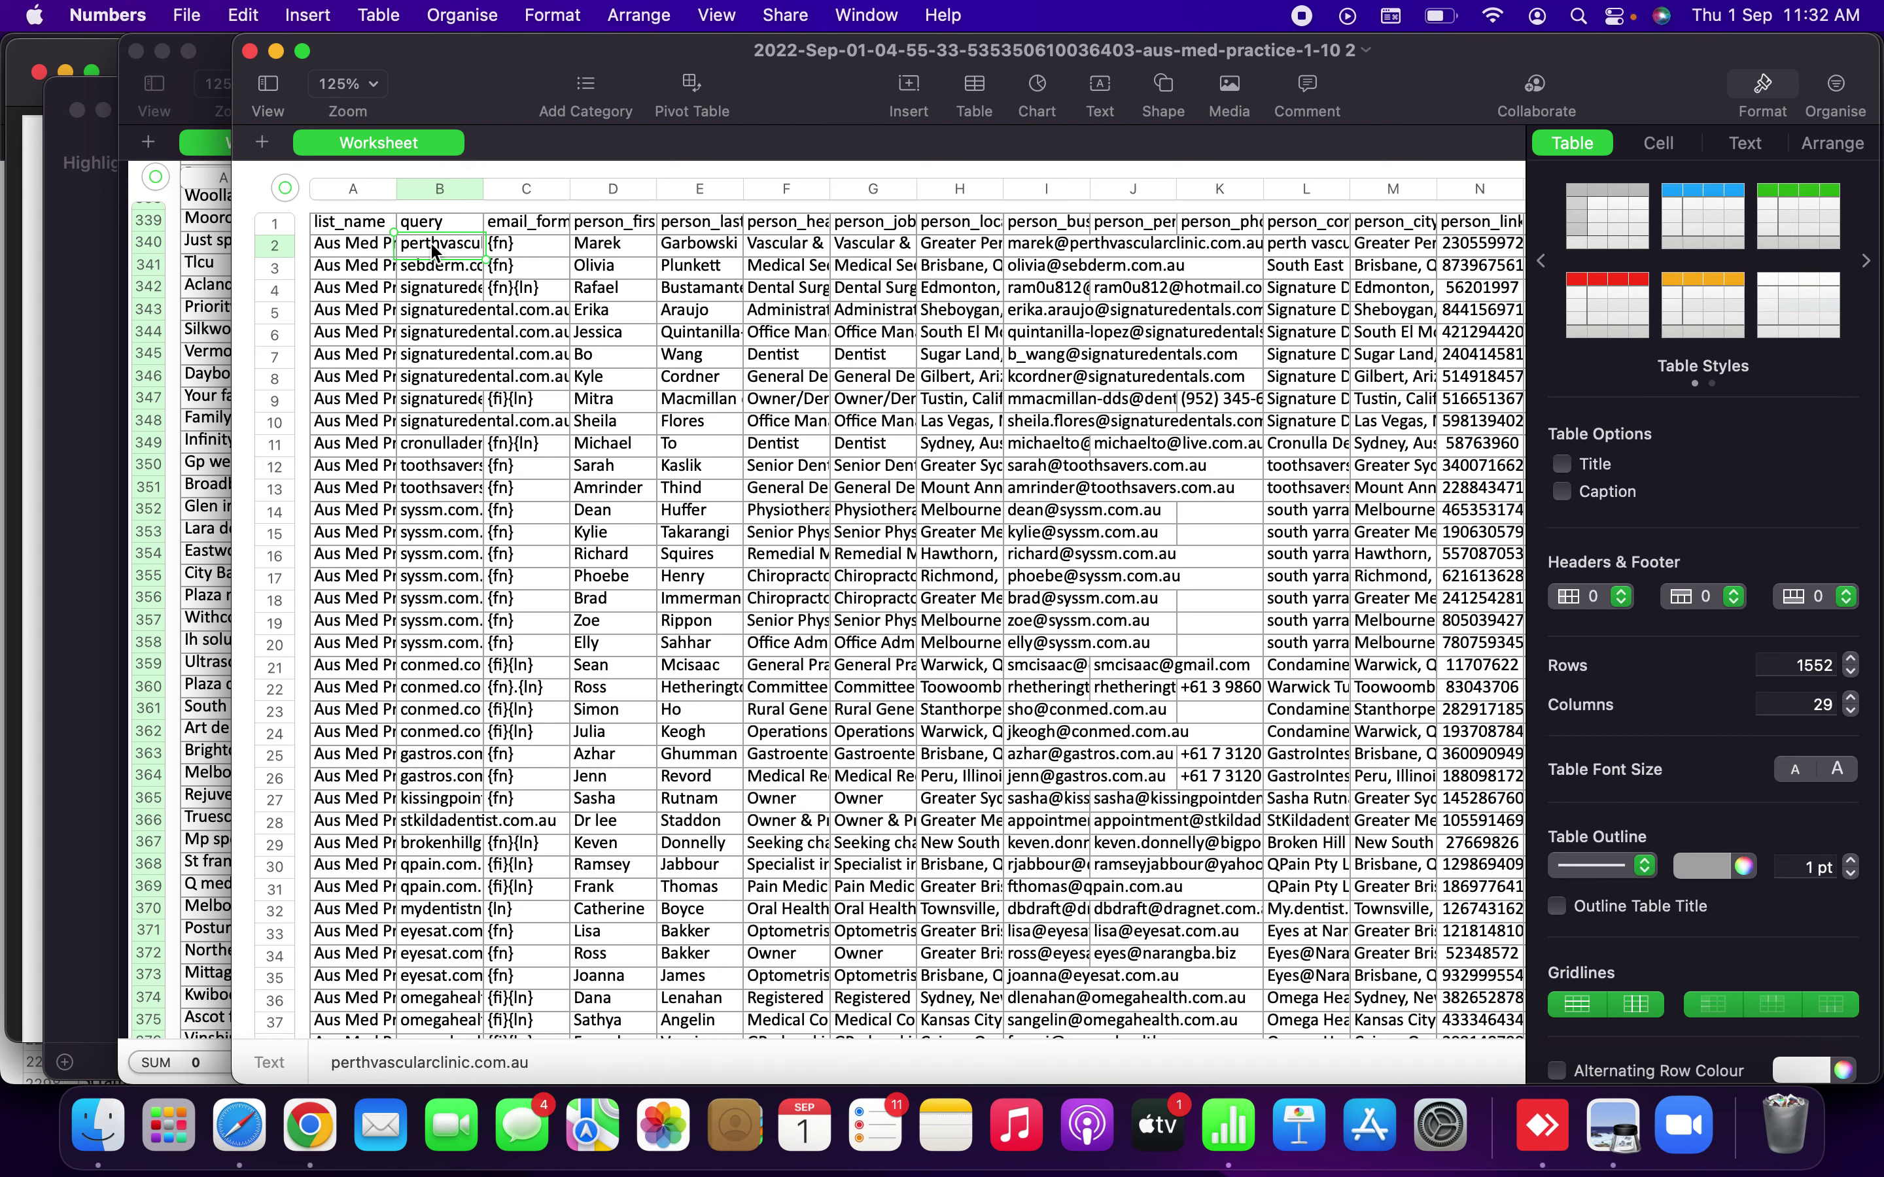
click(594, 248)
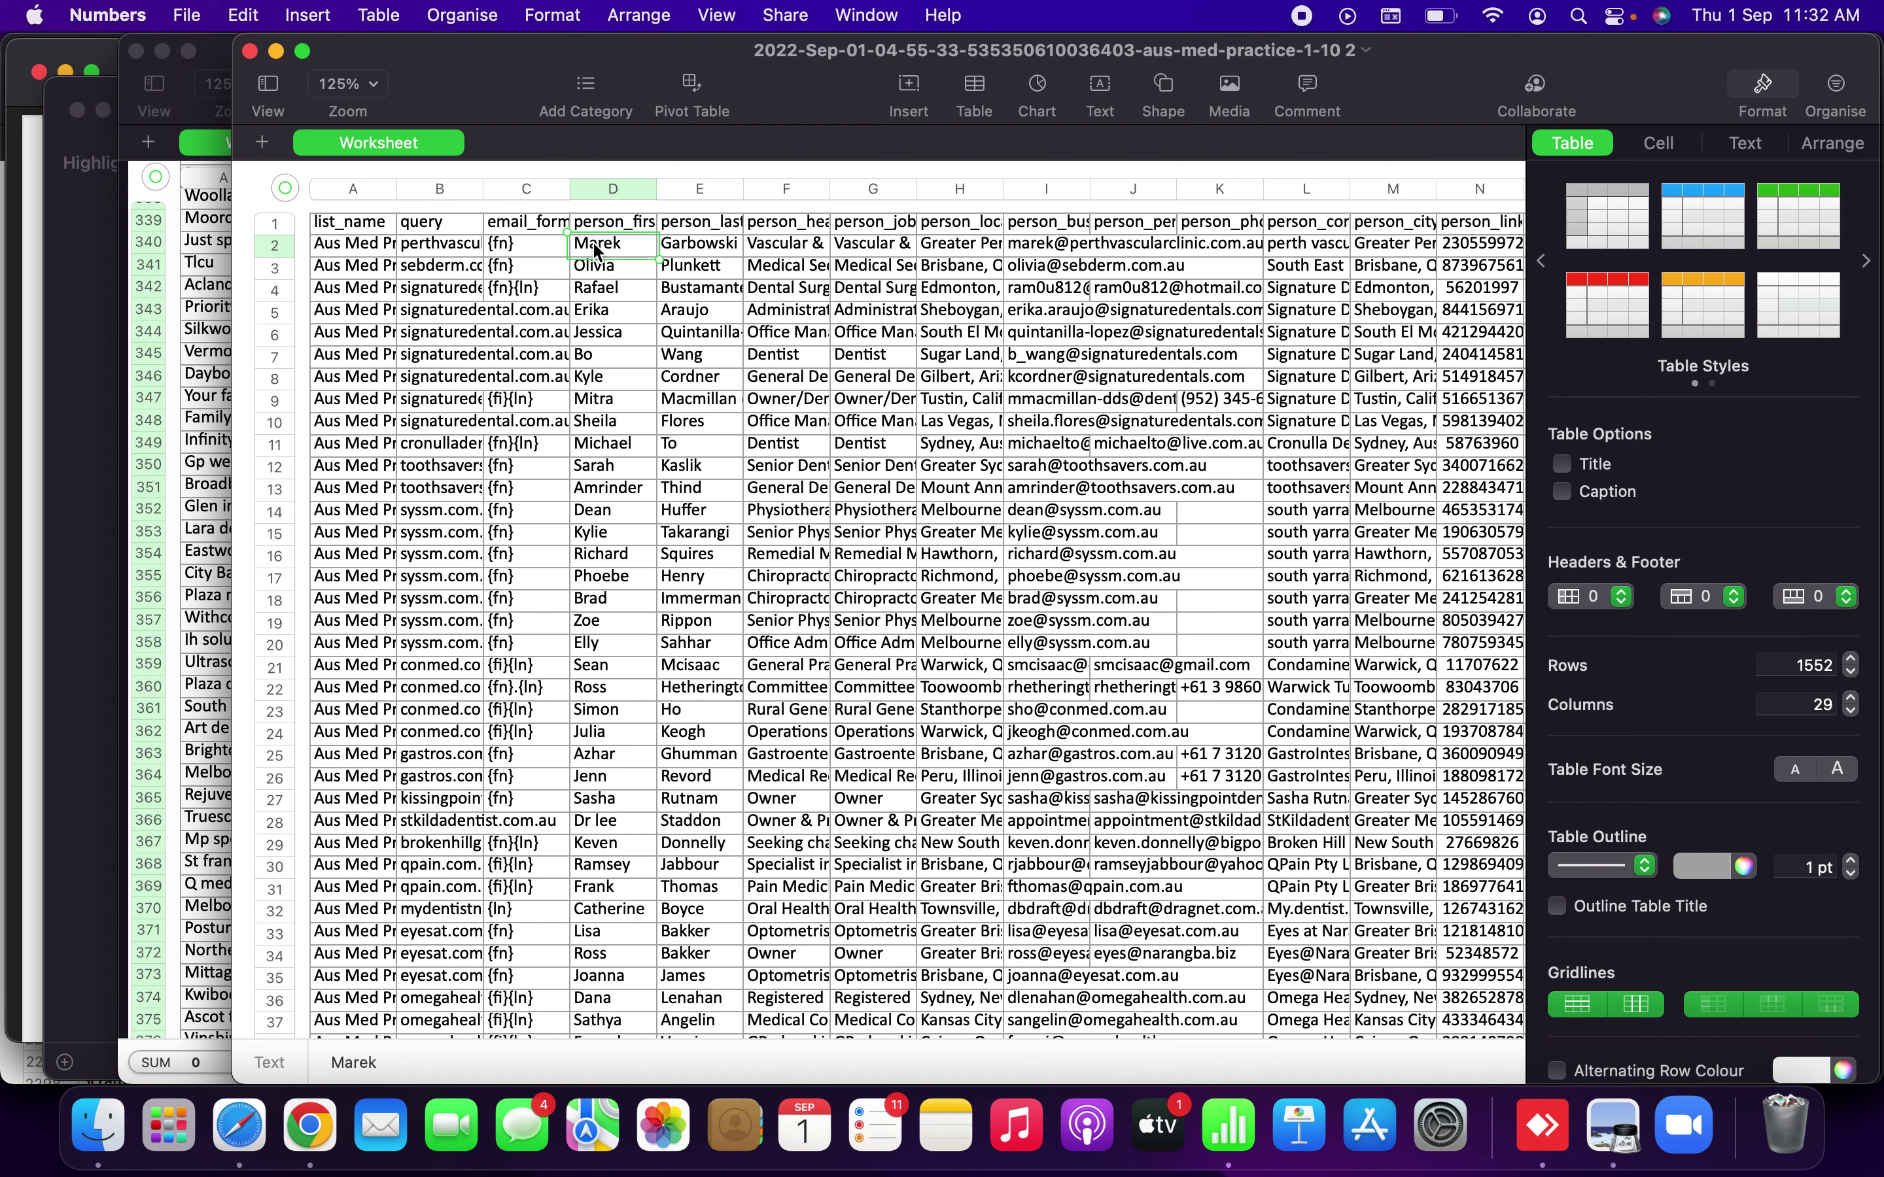
click(783, 259)
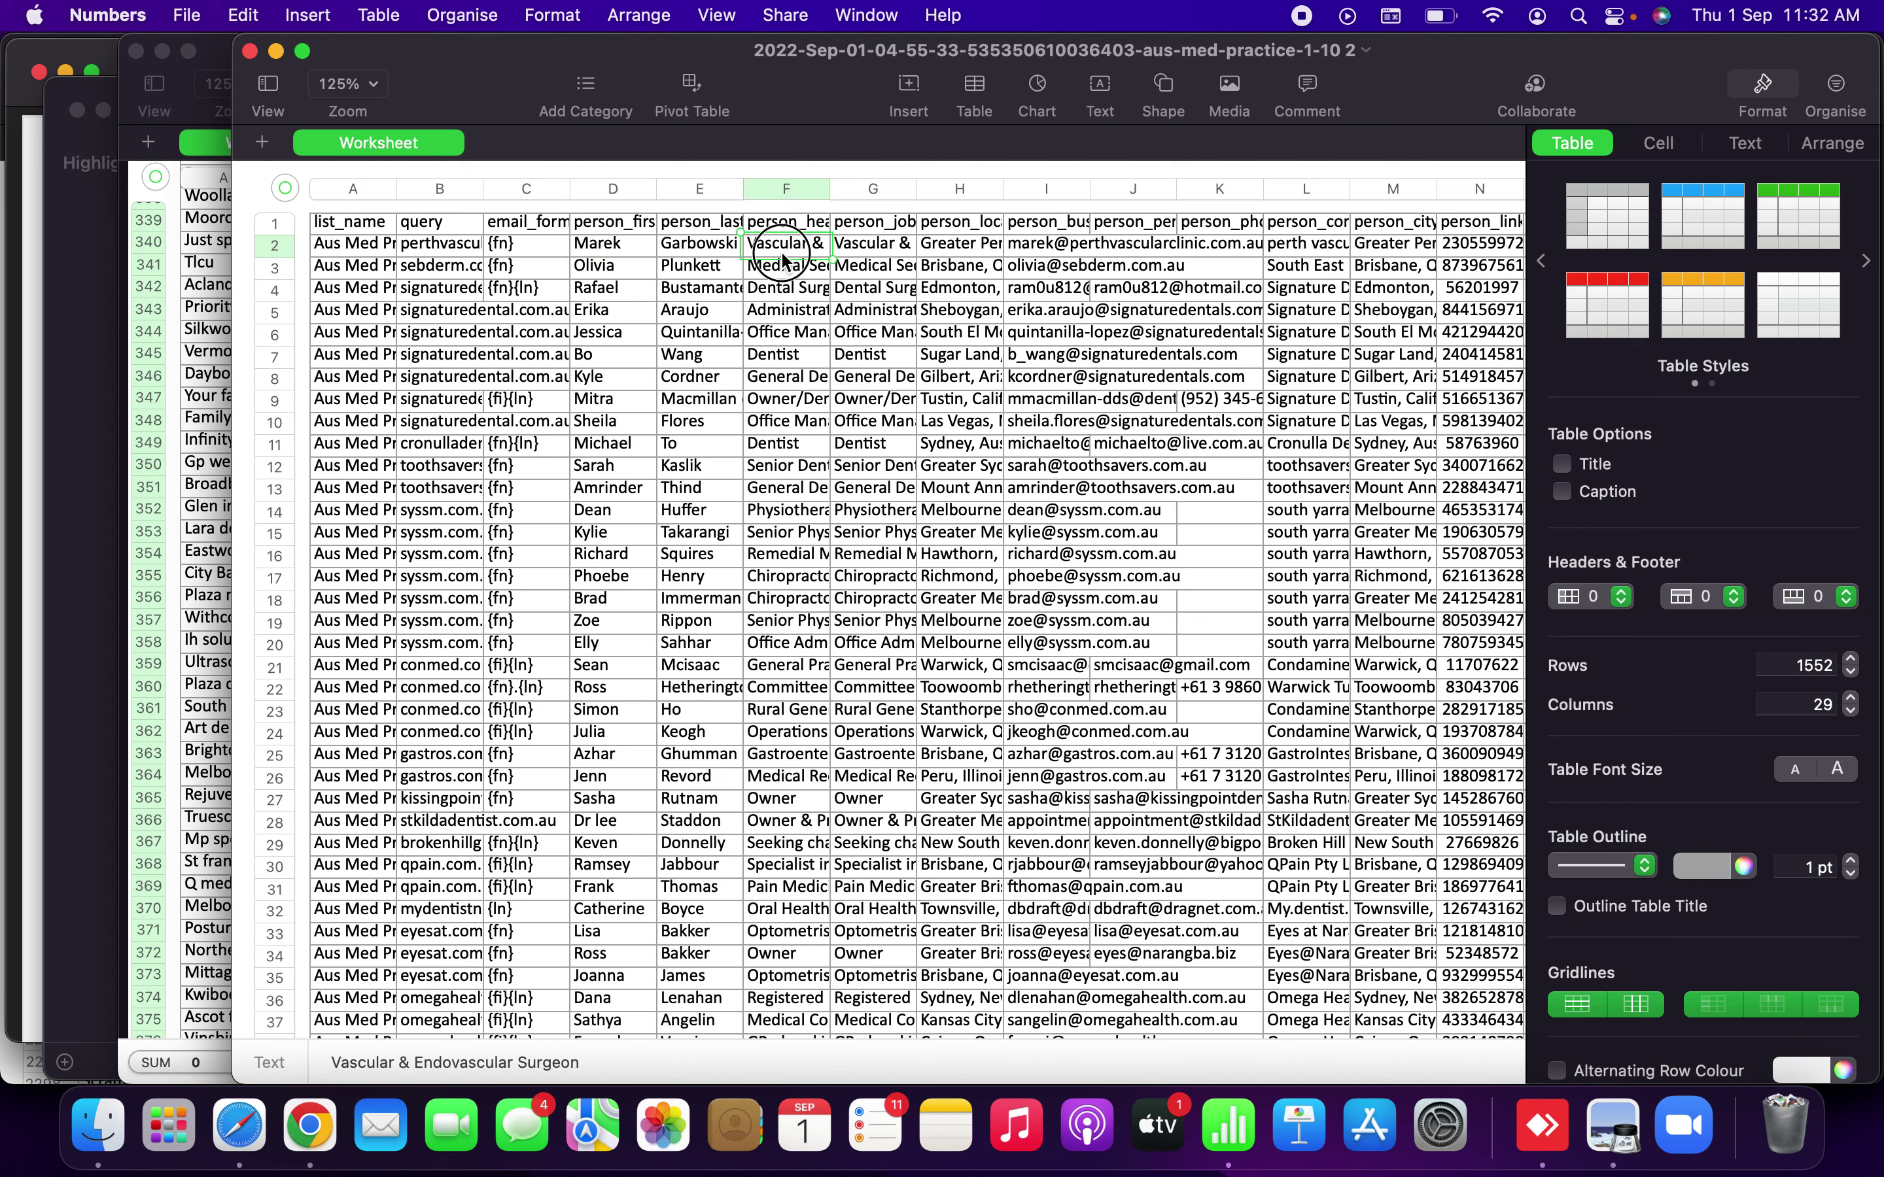
key(Up)
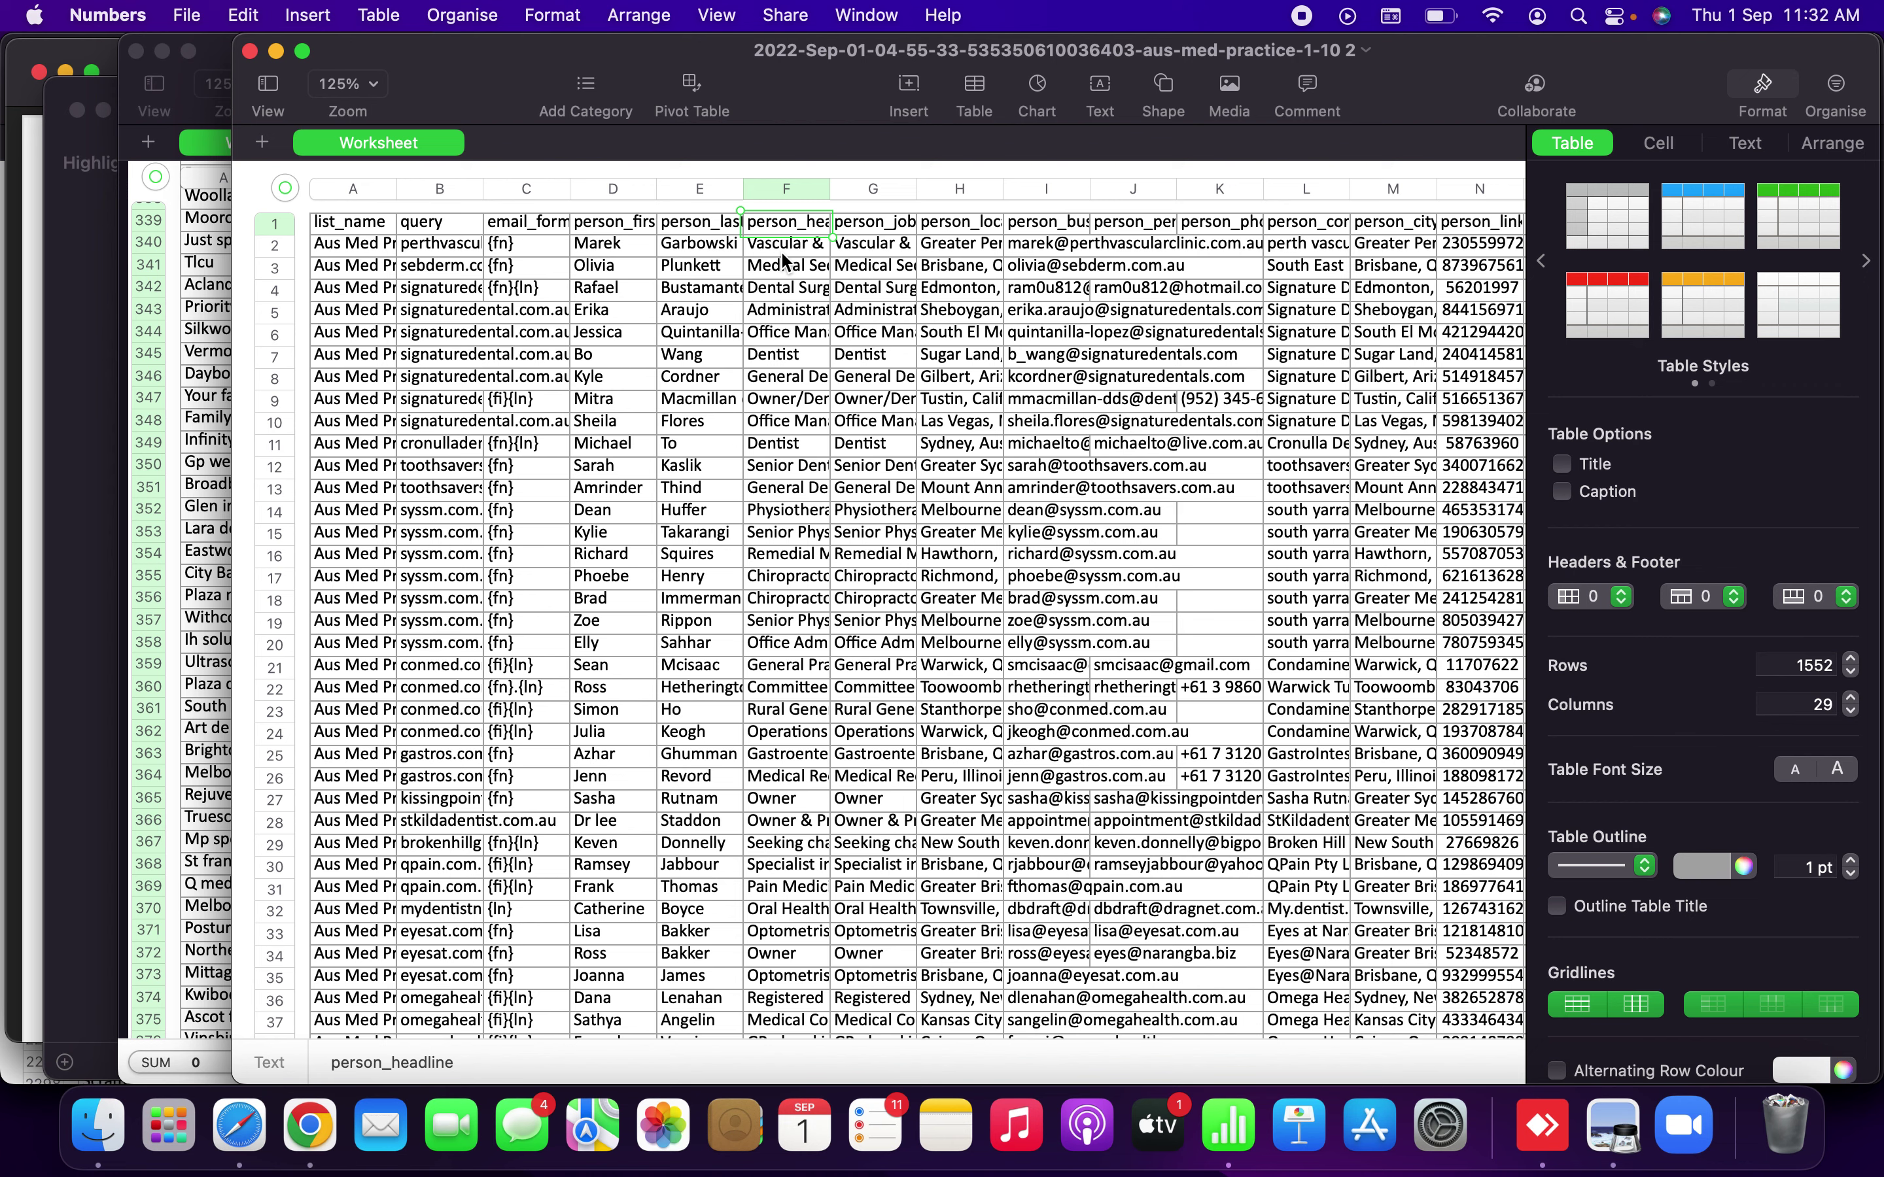
key(Down)
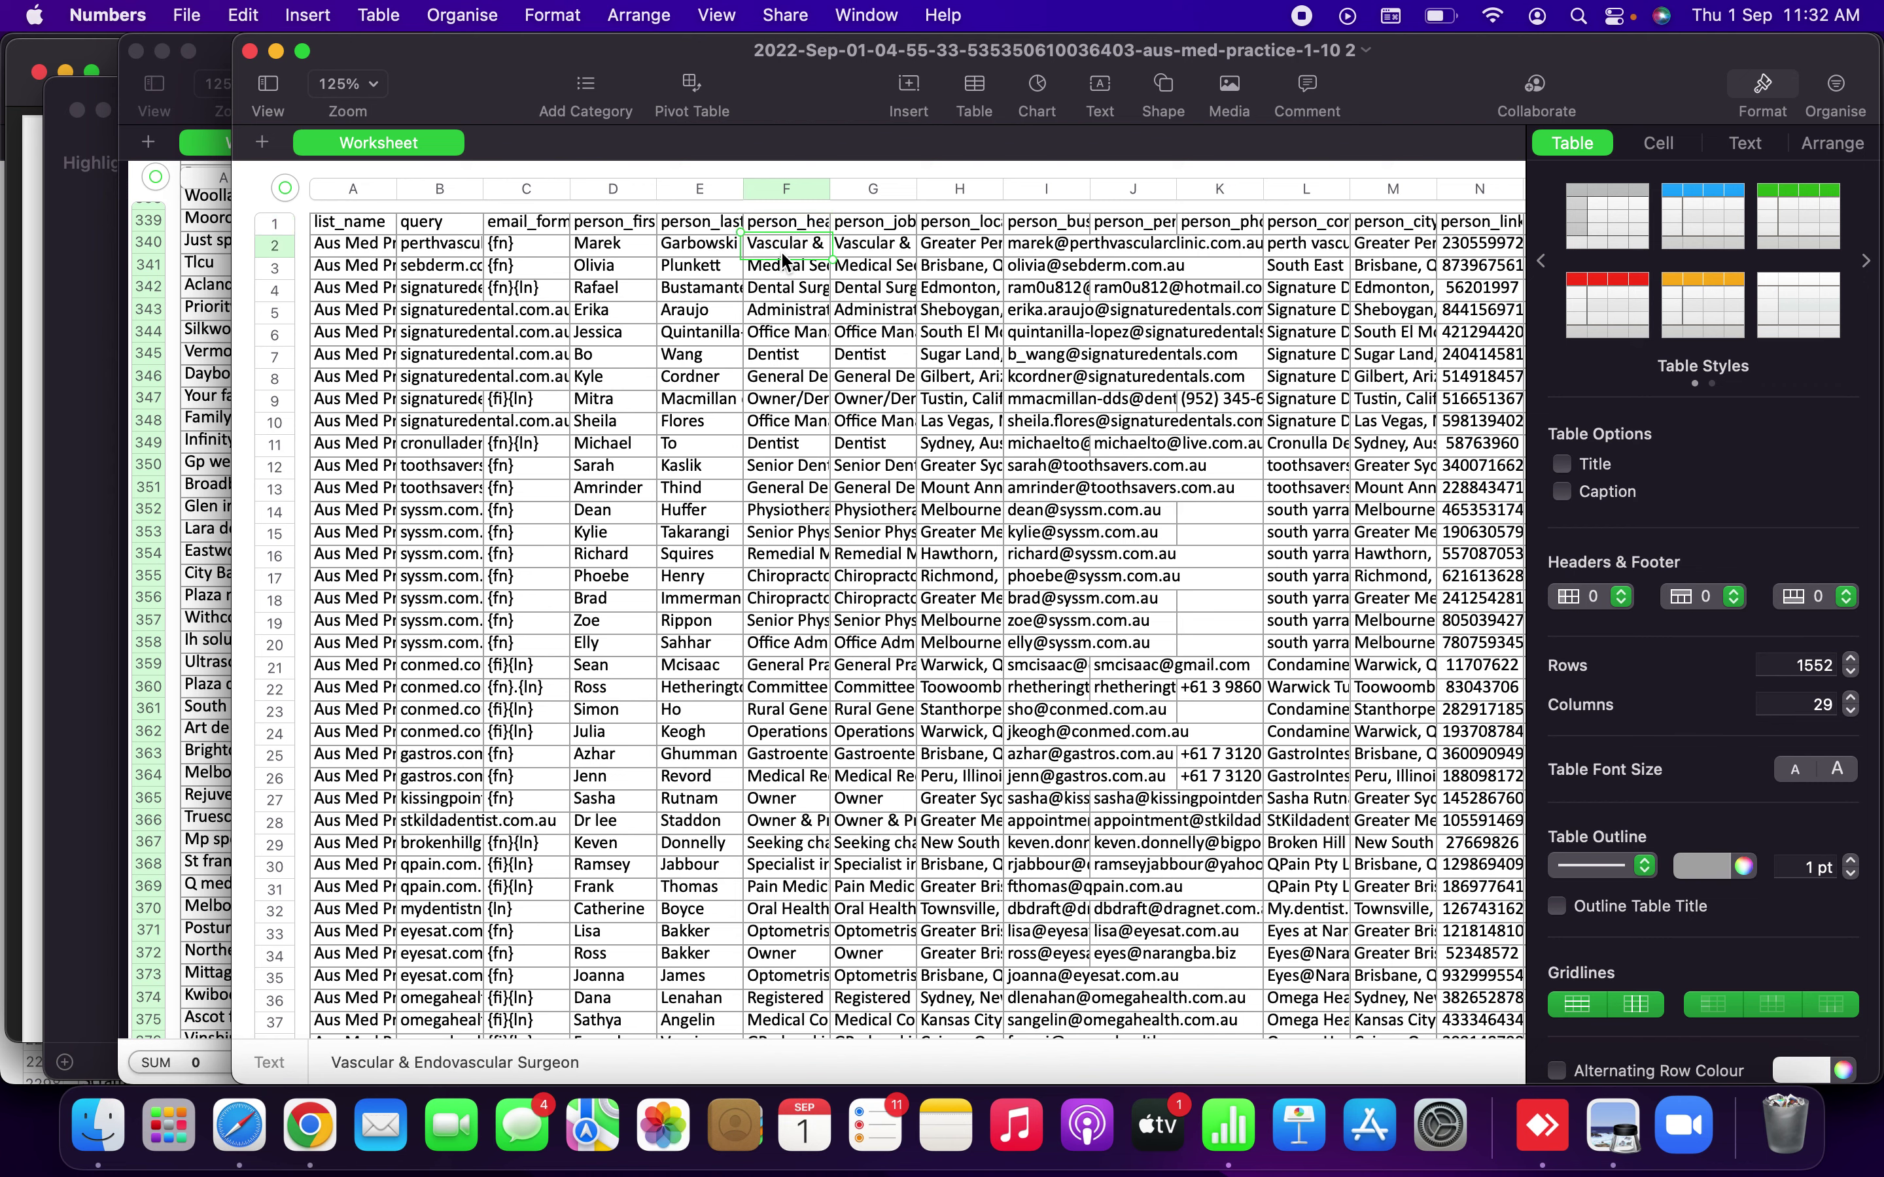
Select the person_business_email values in column I from I2 downward.
key(Right)
key(Right)
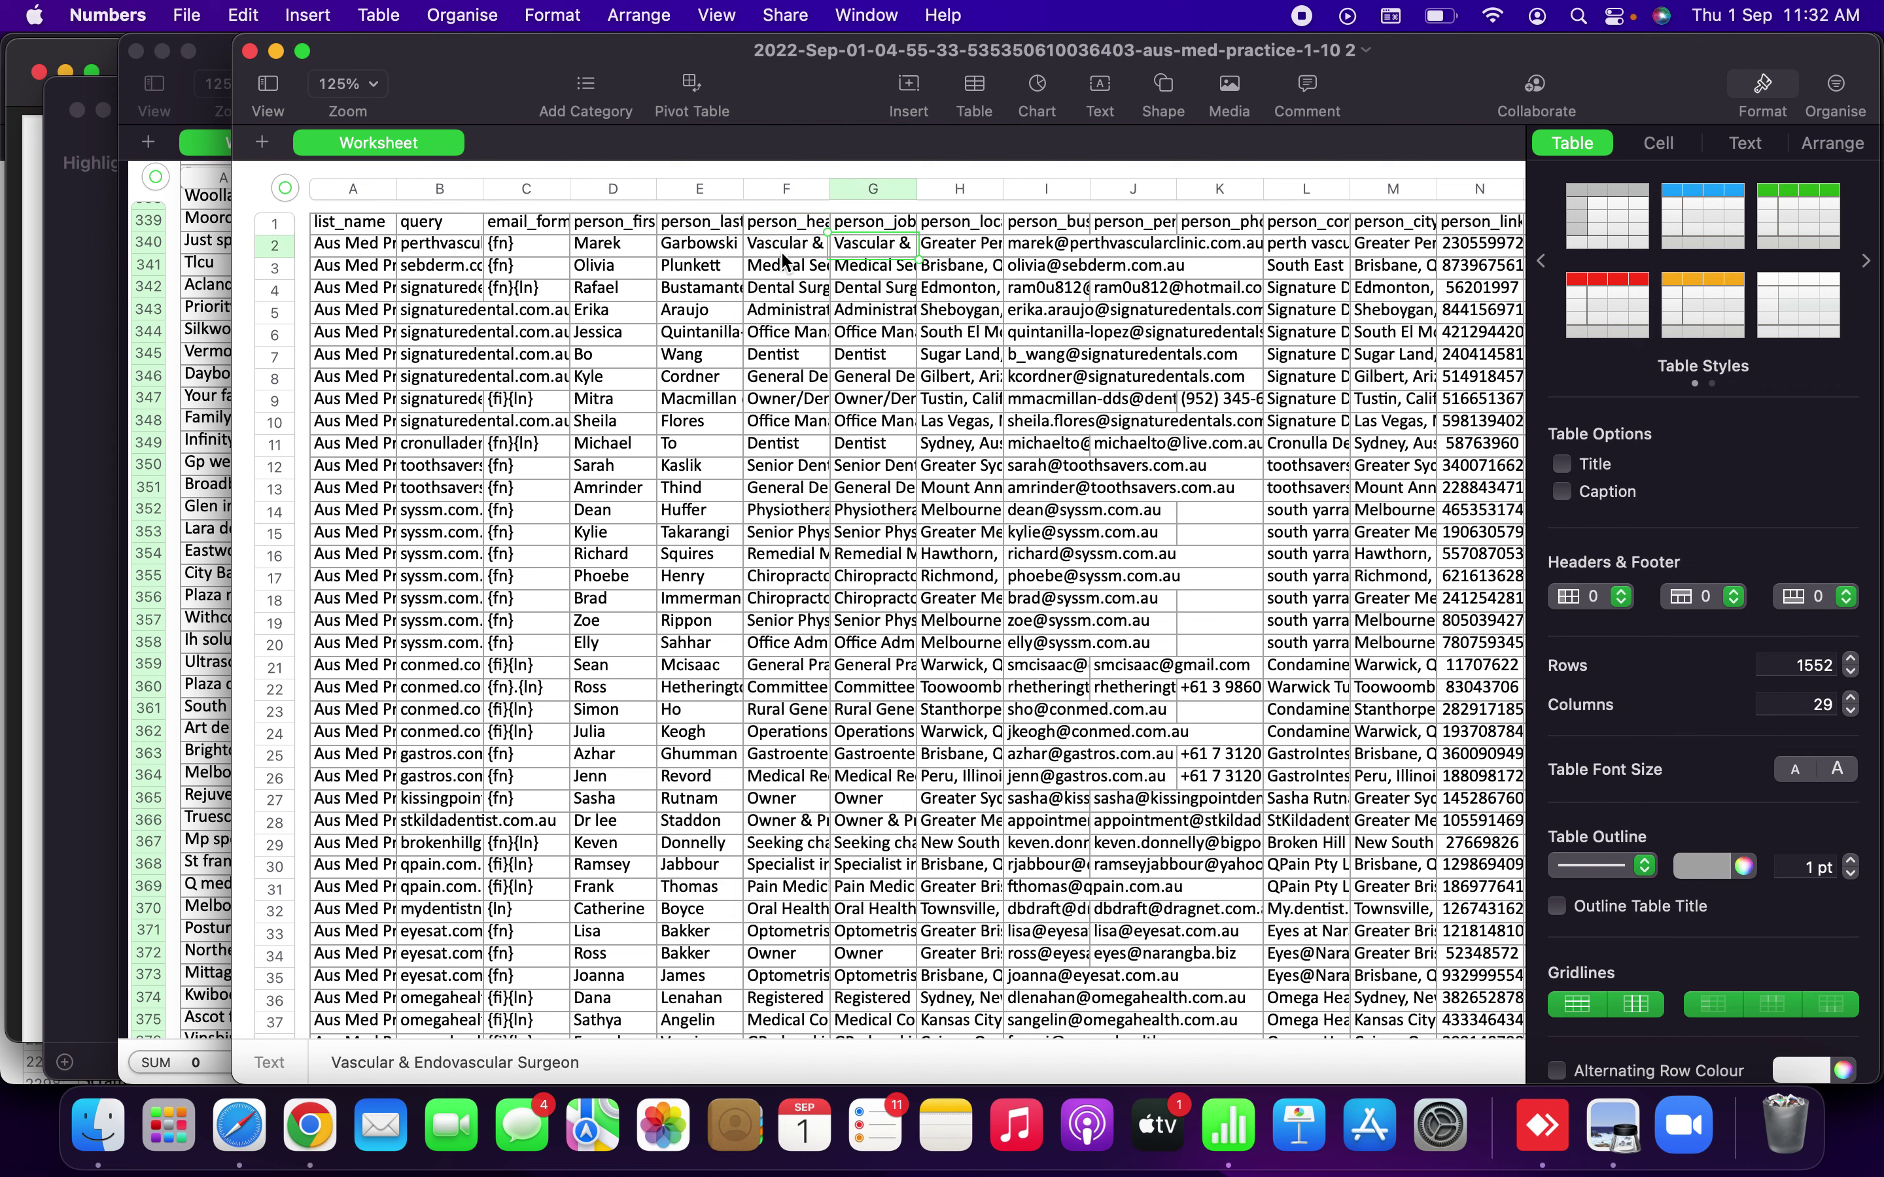
key(Right)
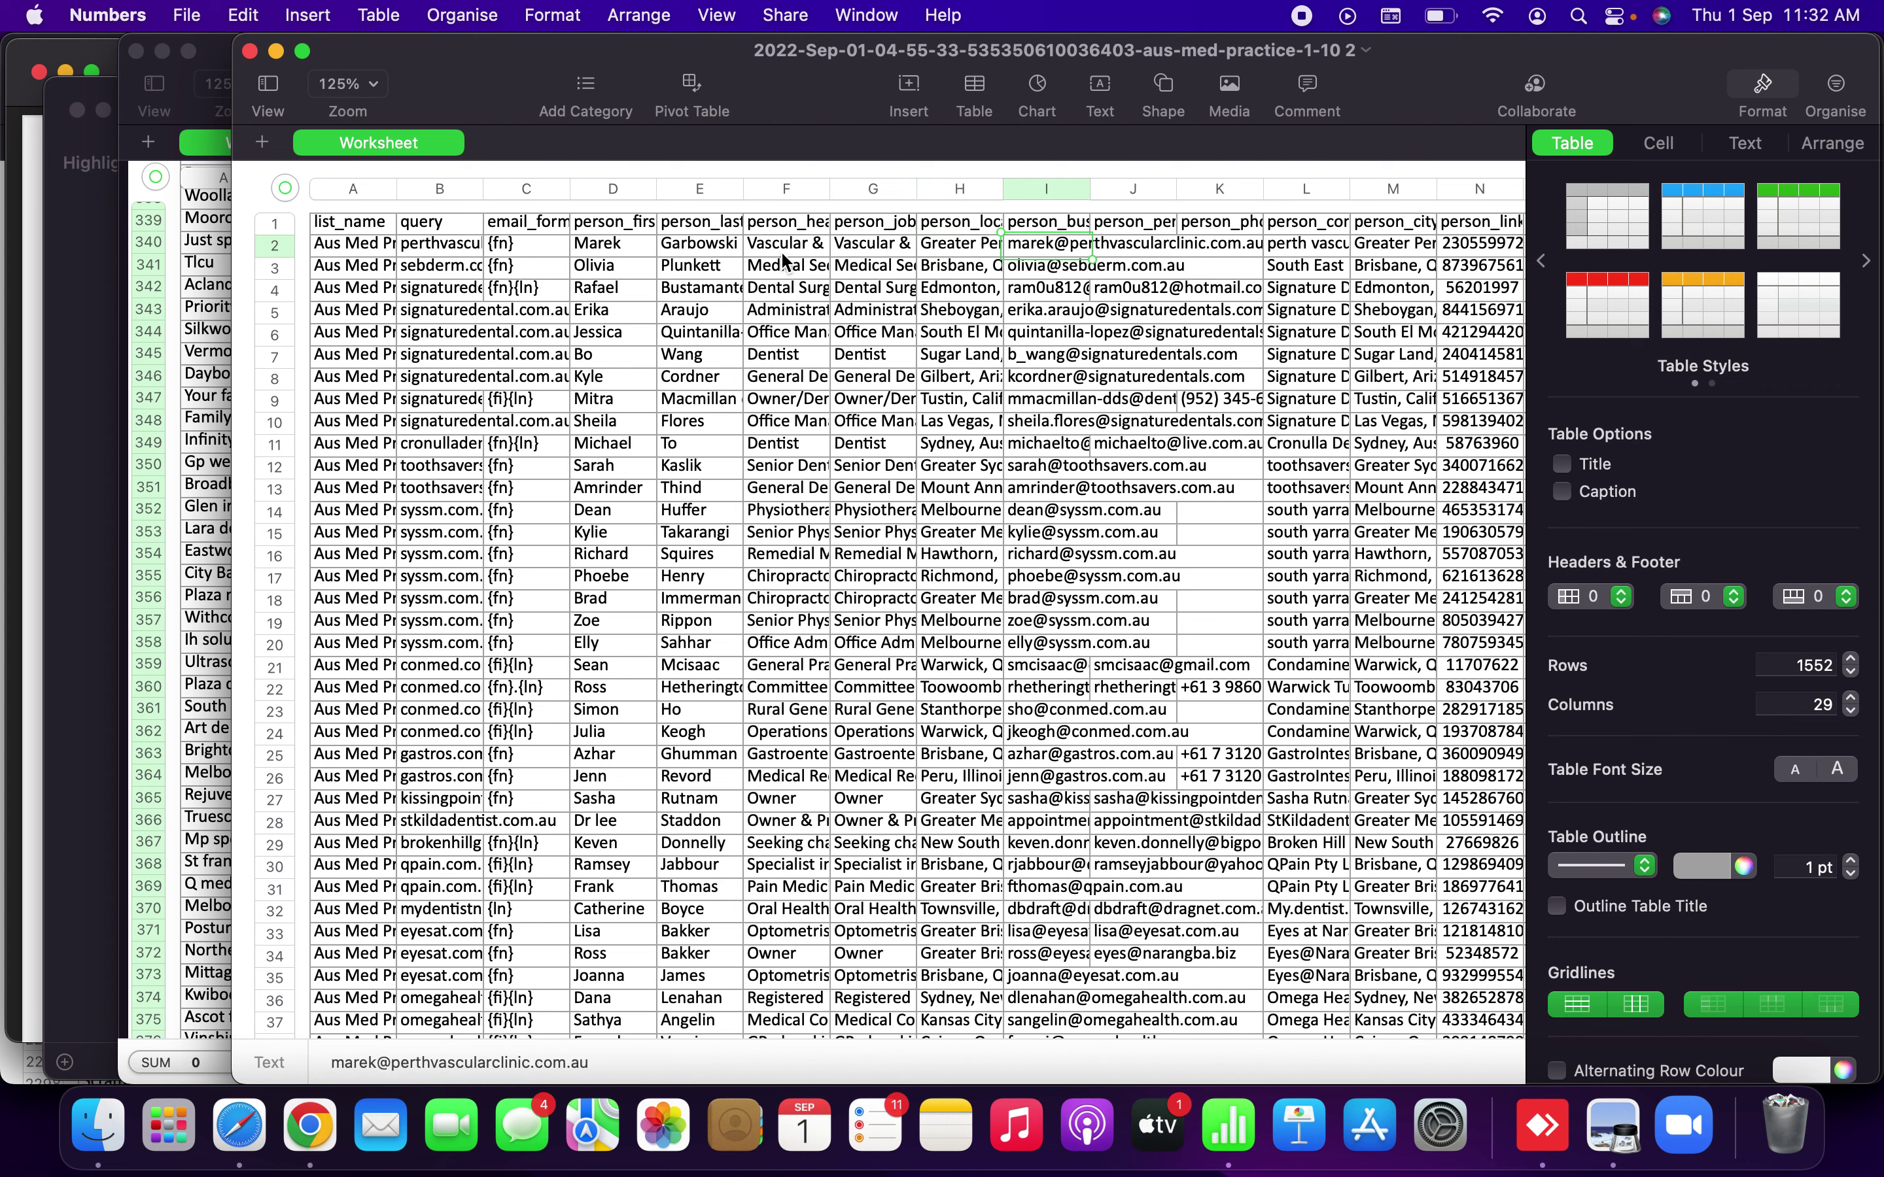
key(Up)
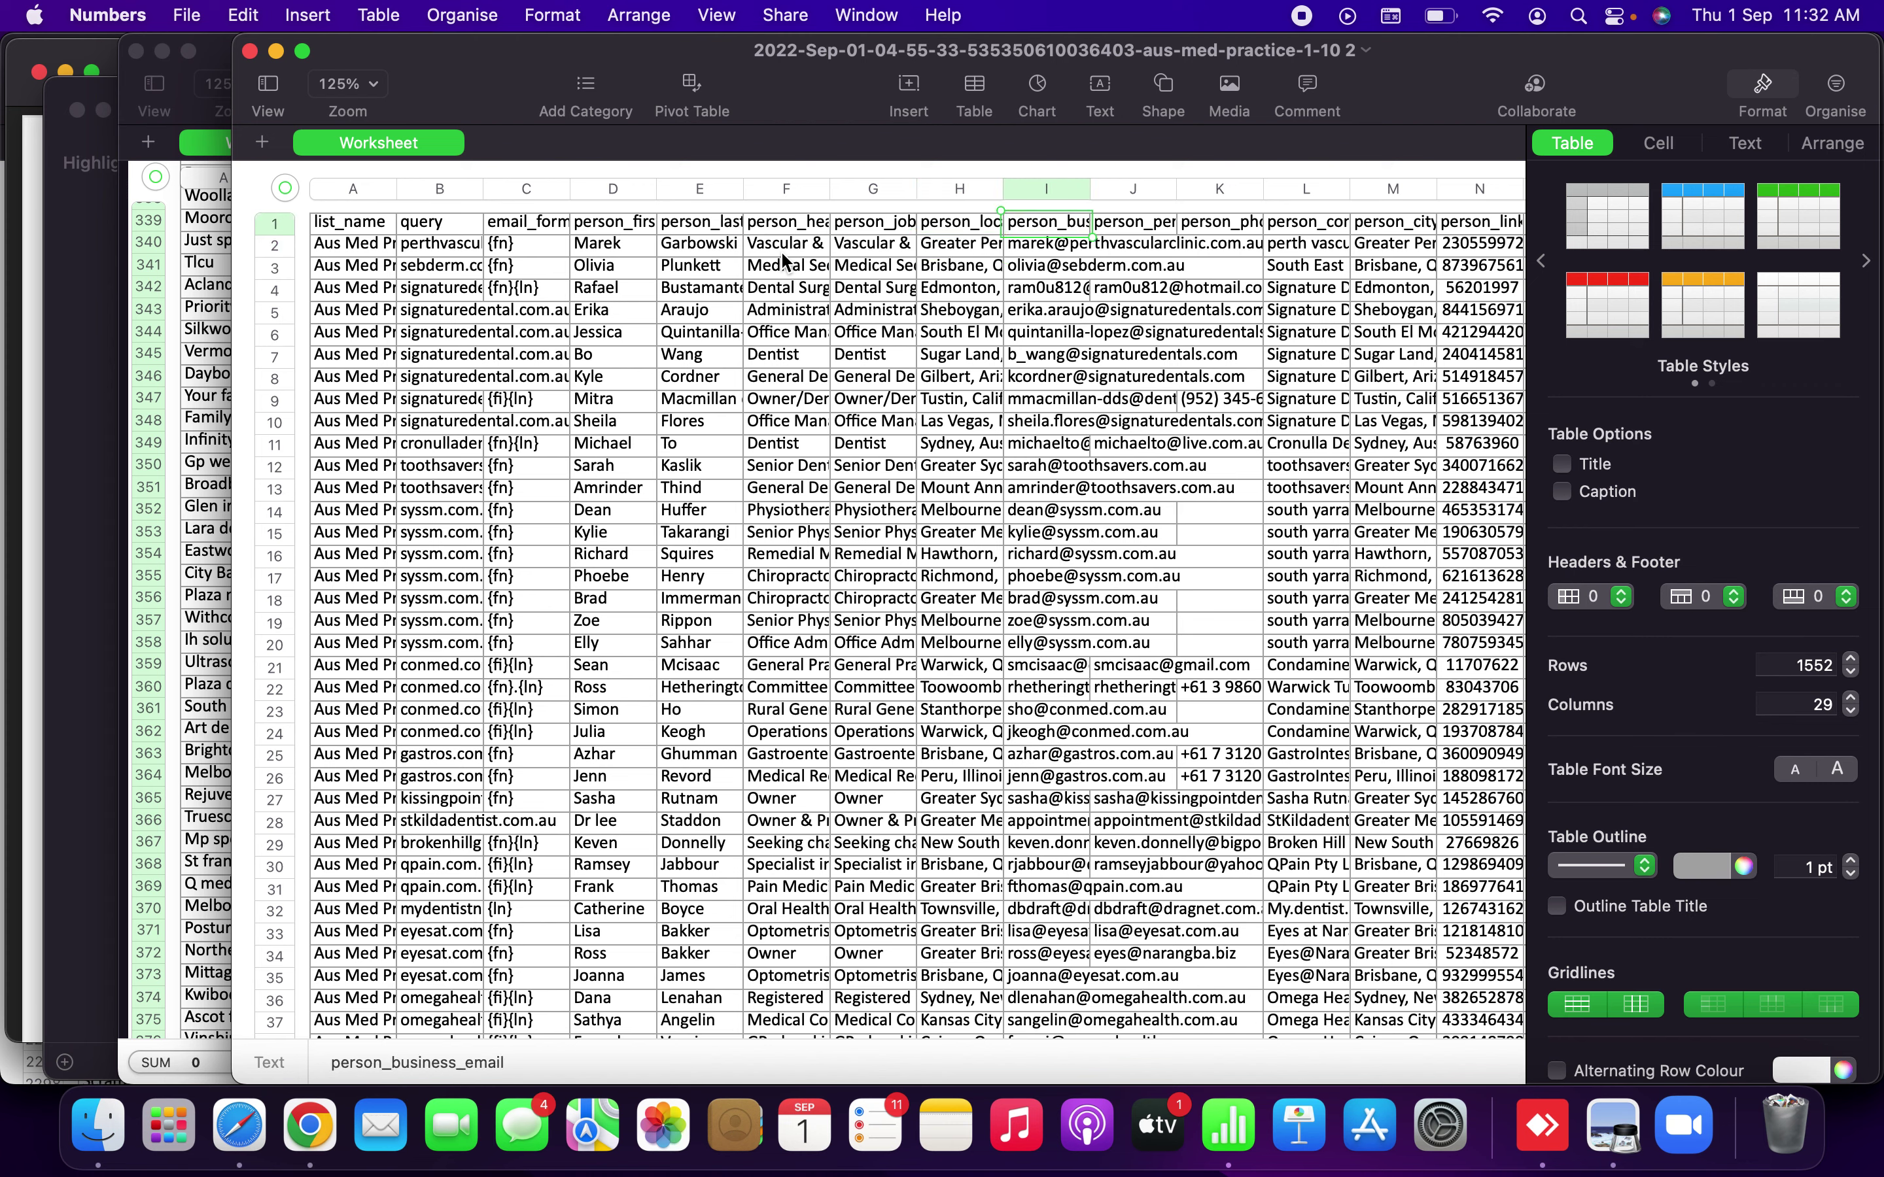
key(Right)
key(Left)
key(Down)
key(shift+Down)
key(shift+Down)
key(shift+Down)
key(shift+Down)
key(shift+Down)
key(shift+Down)
key(shift+Down)
key(shift+Down)
key(shift+Down)
key(shift+Down)
key(shift+Down)
key(shift+Down)
key(shift+Down)
key(shift+Down)
key(shift+Down)
key(shift+Down)
key(shift+Down)
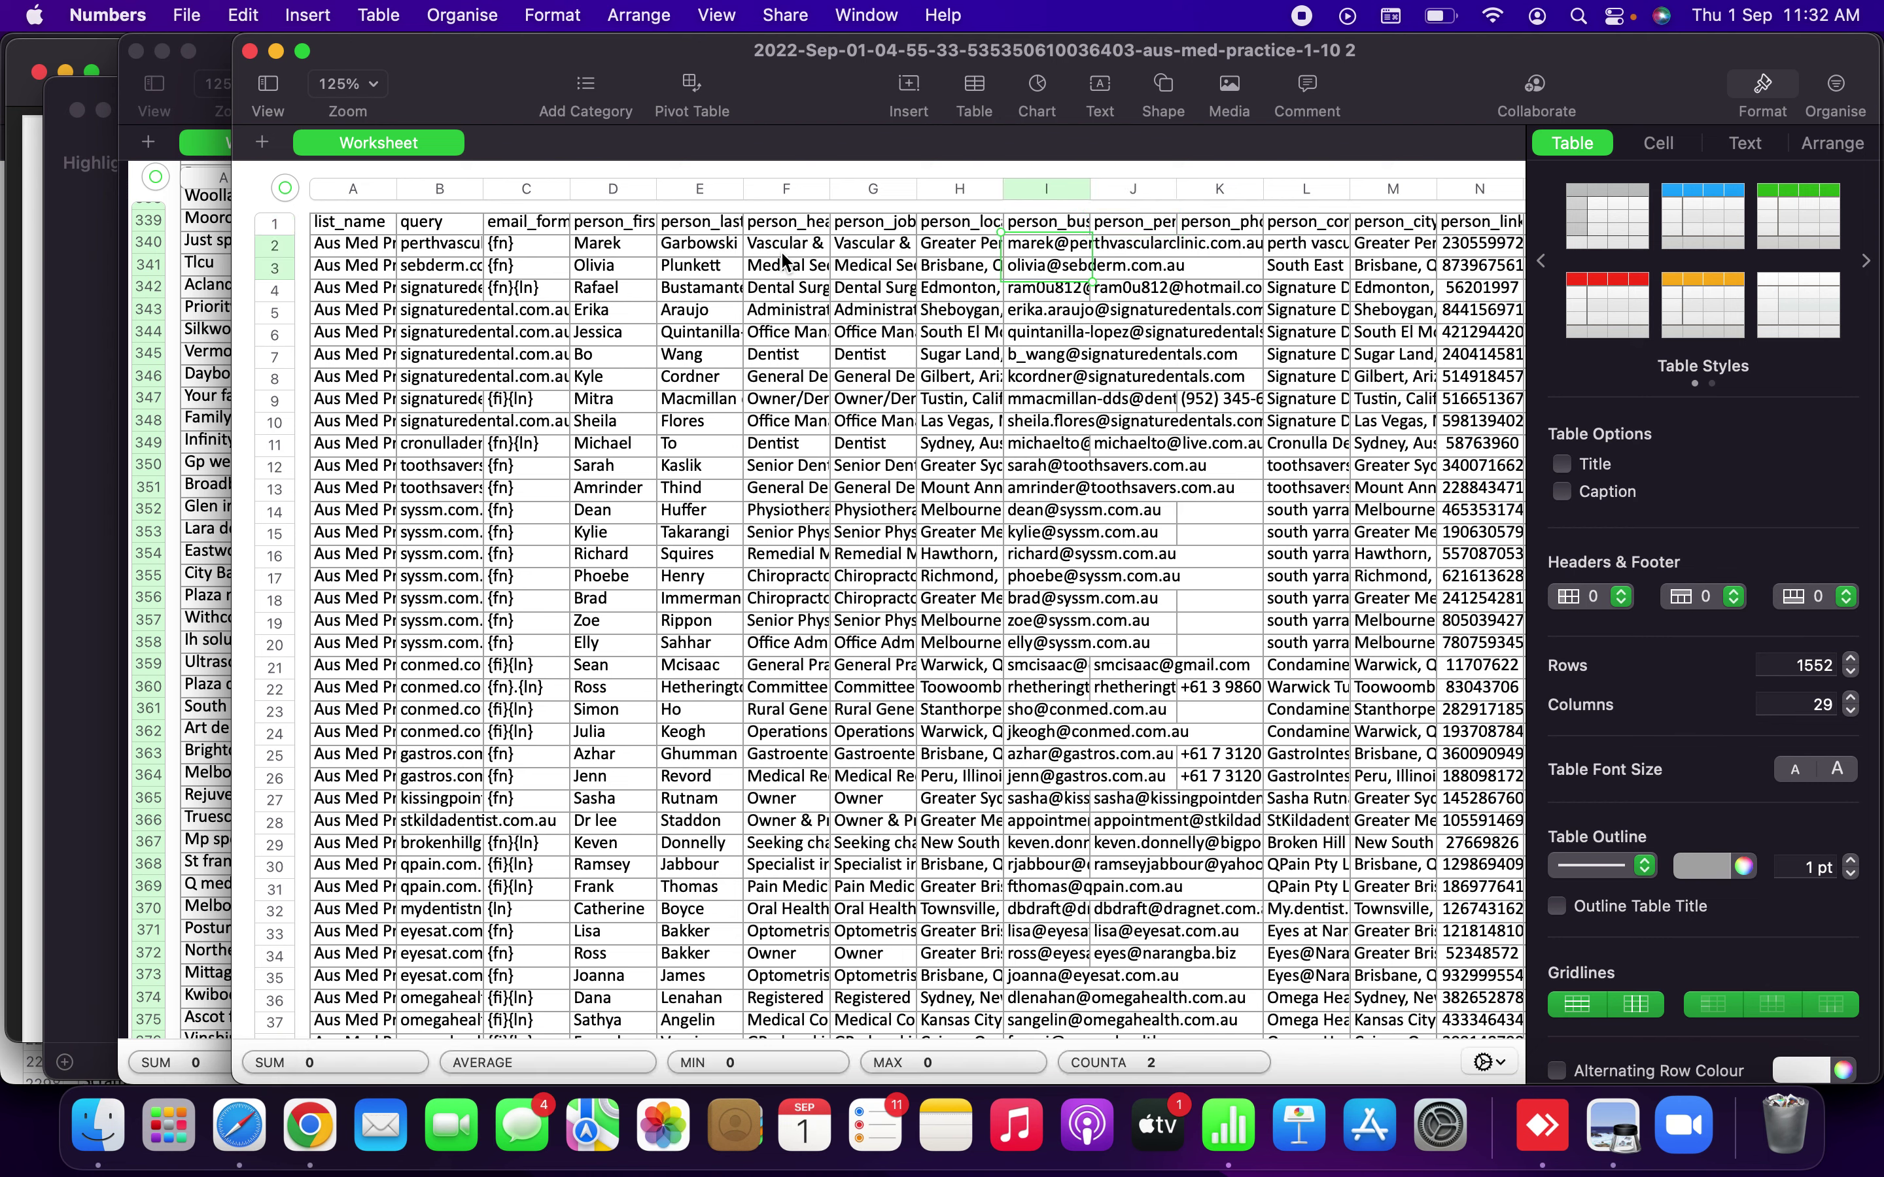
key(shift+Down)
key(shift+Down)
key(shift+Down)
key(shift+Down)
key(shift+Down)
key(shift+Down)
key(shift+Down)
key(shift+Down)
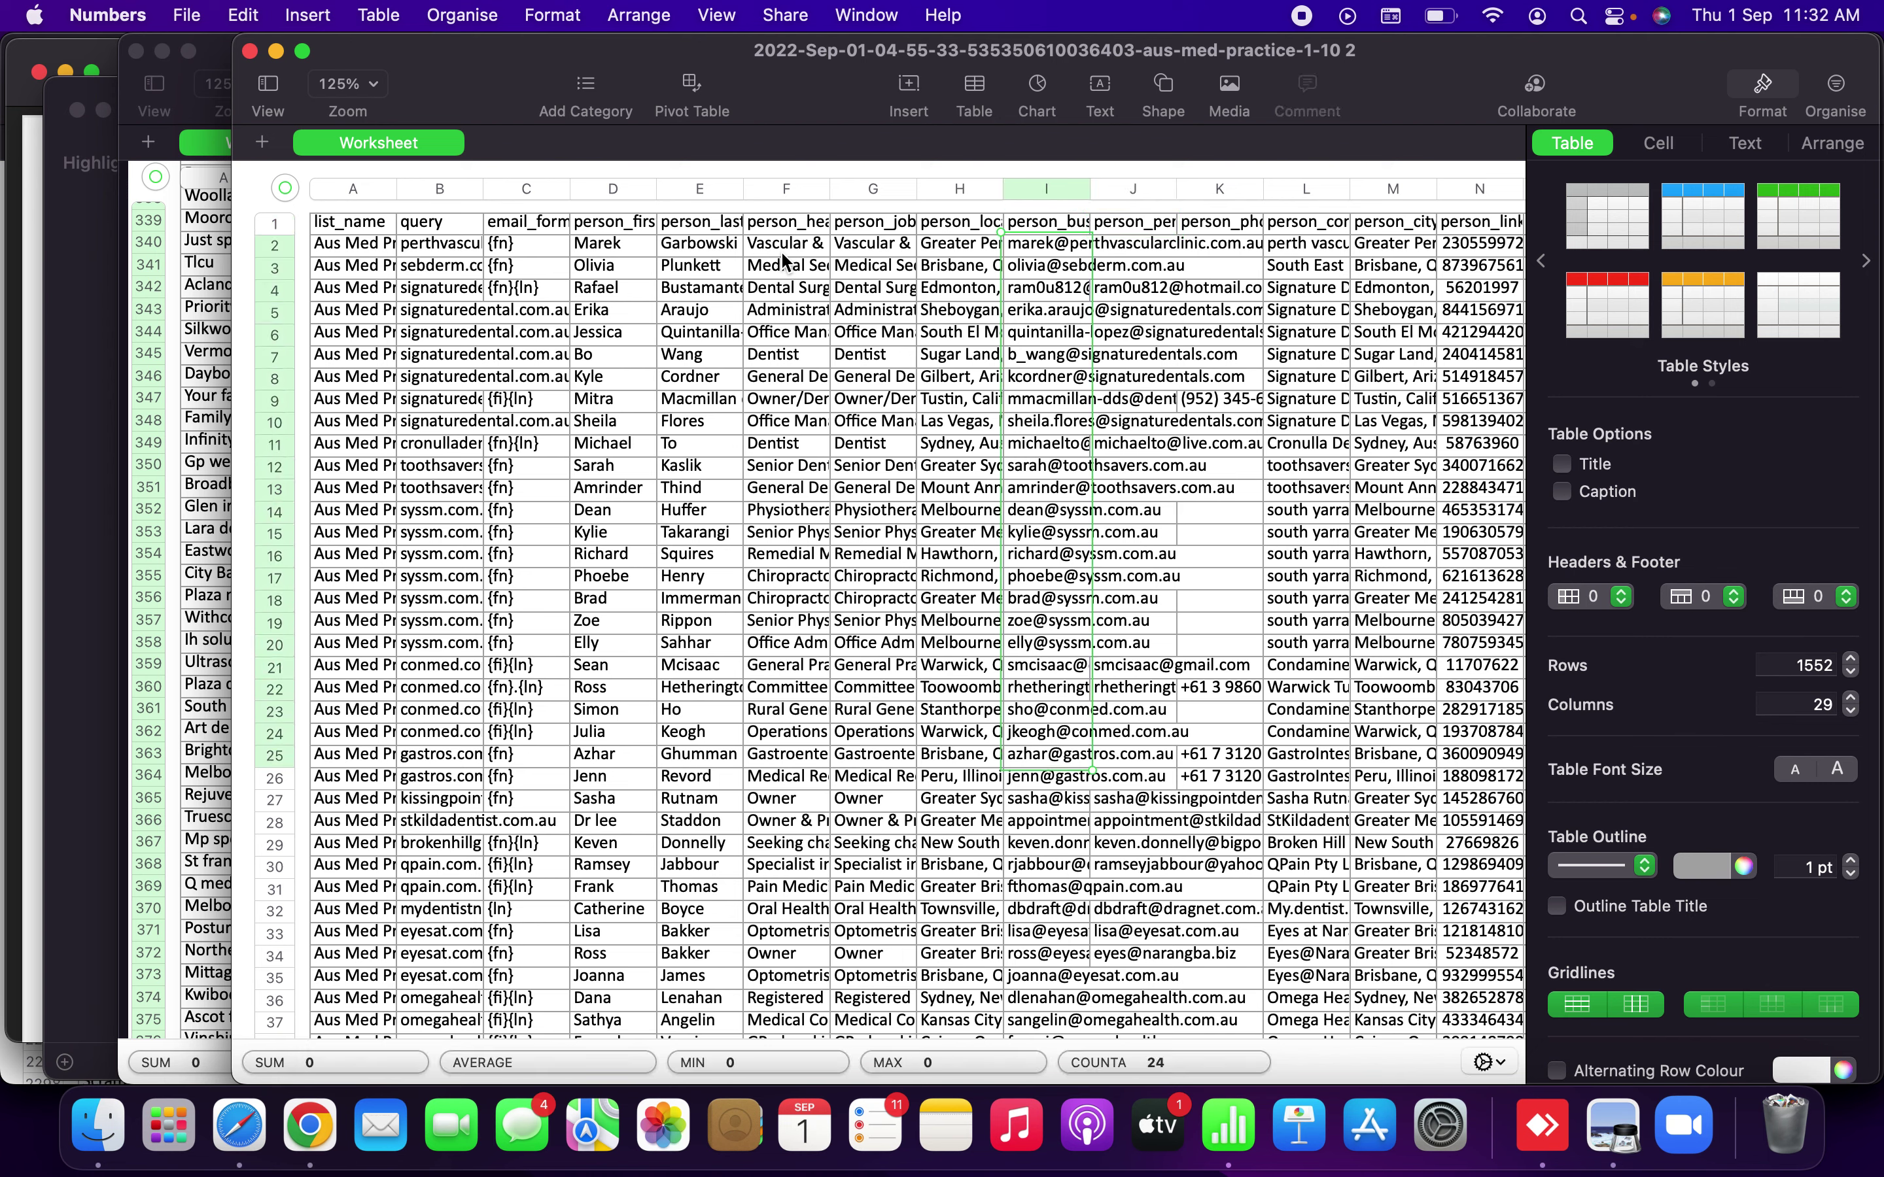
scroll(1042, 586, down, 20)
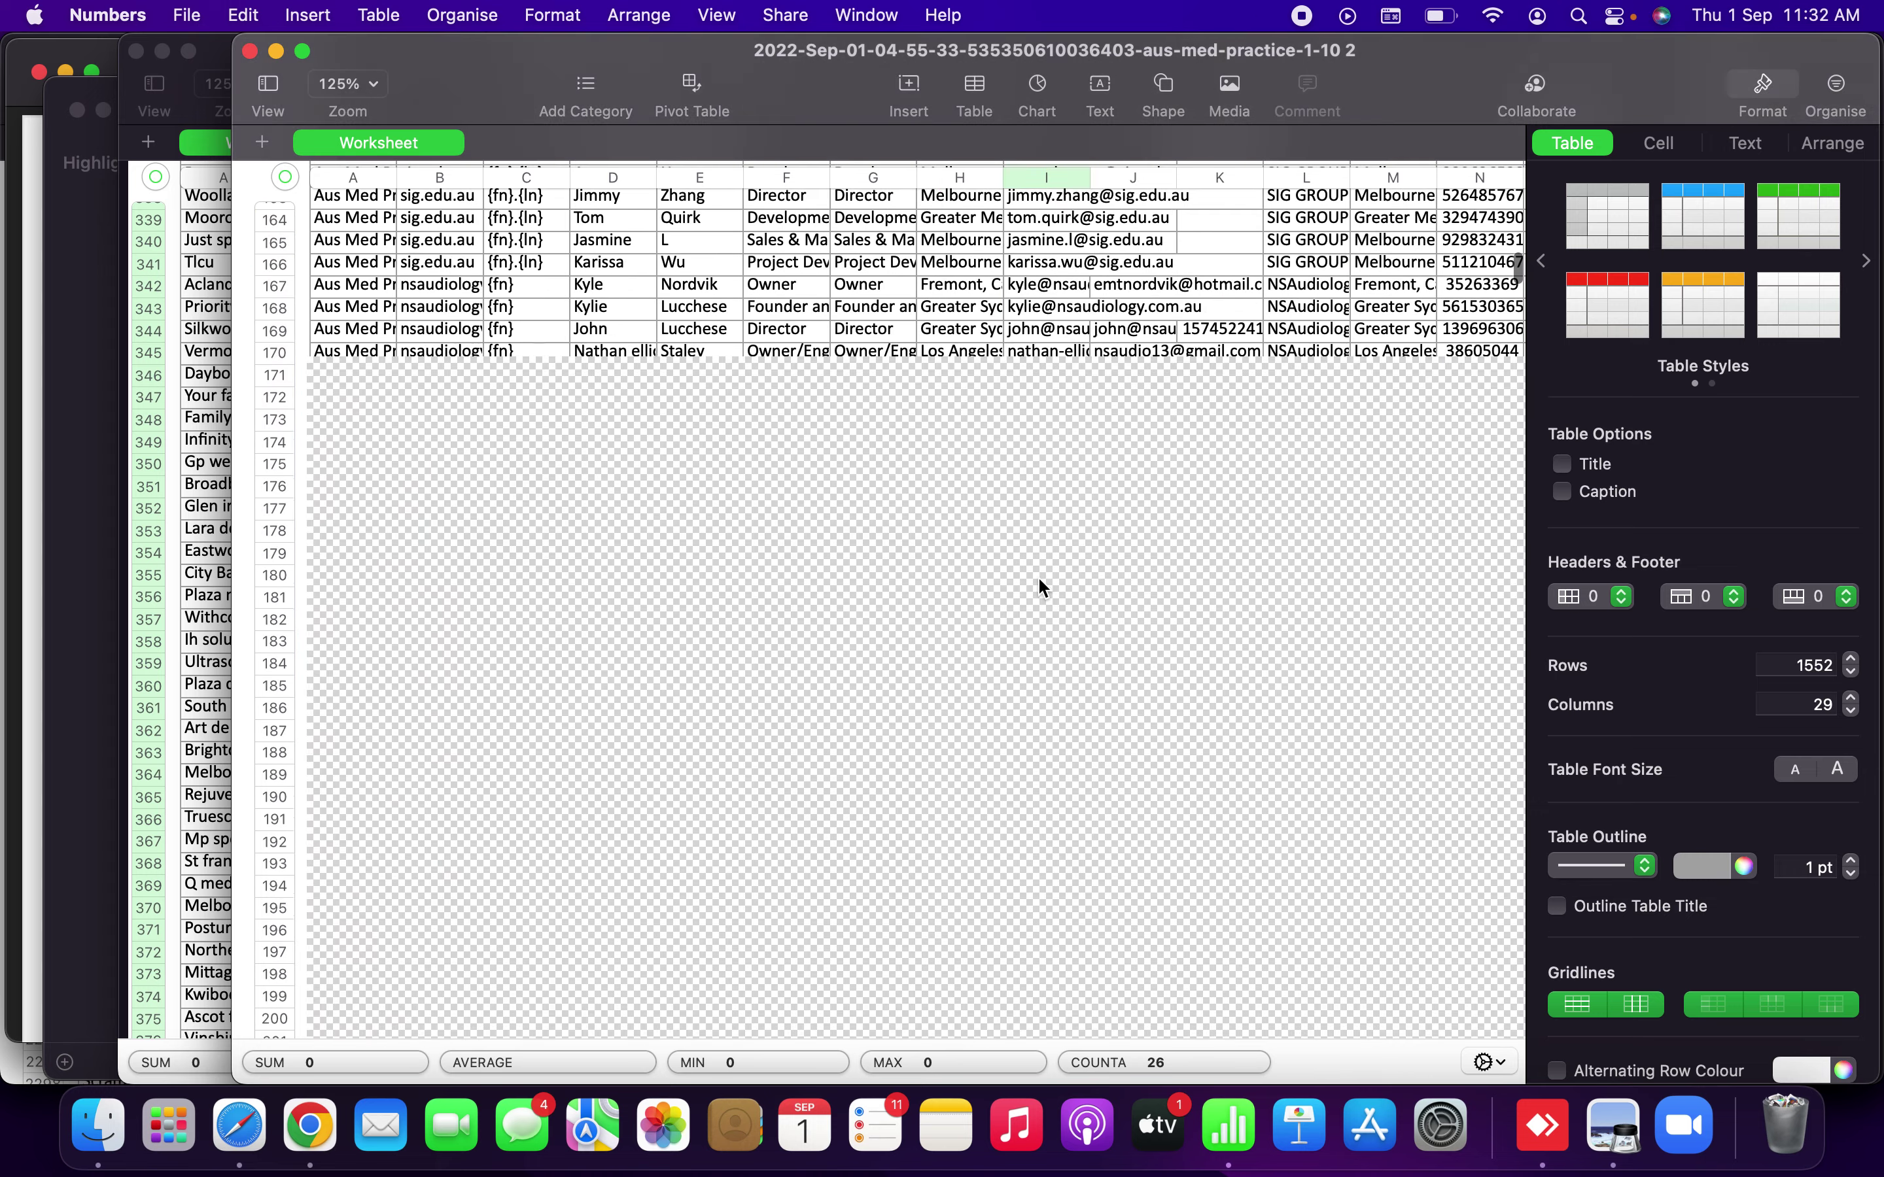
scroll(1041, 585, down, 20)
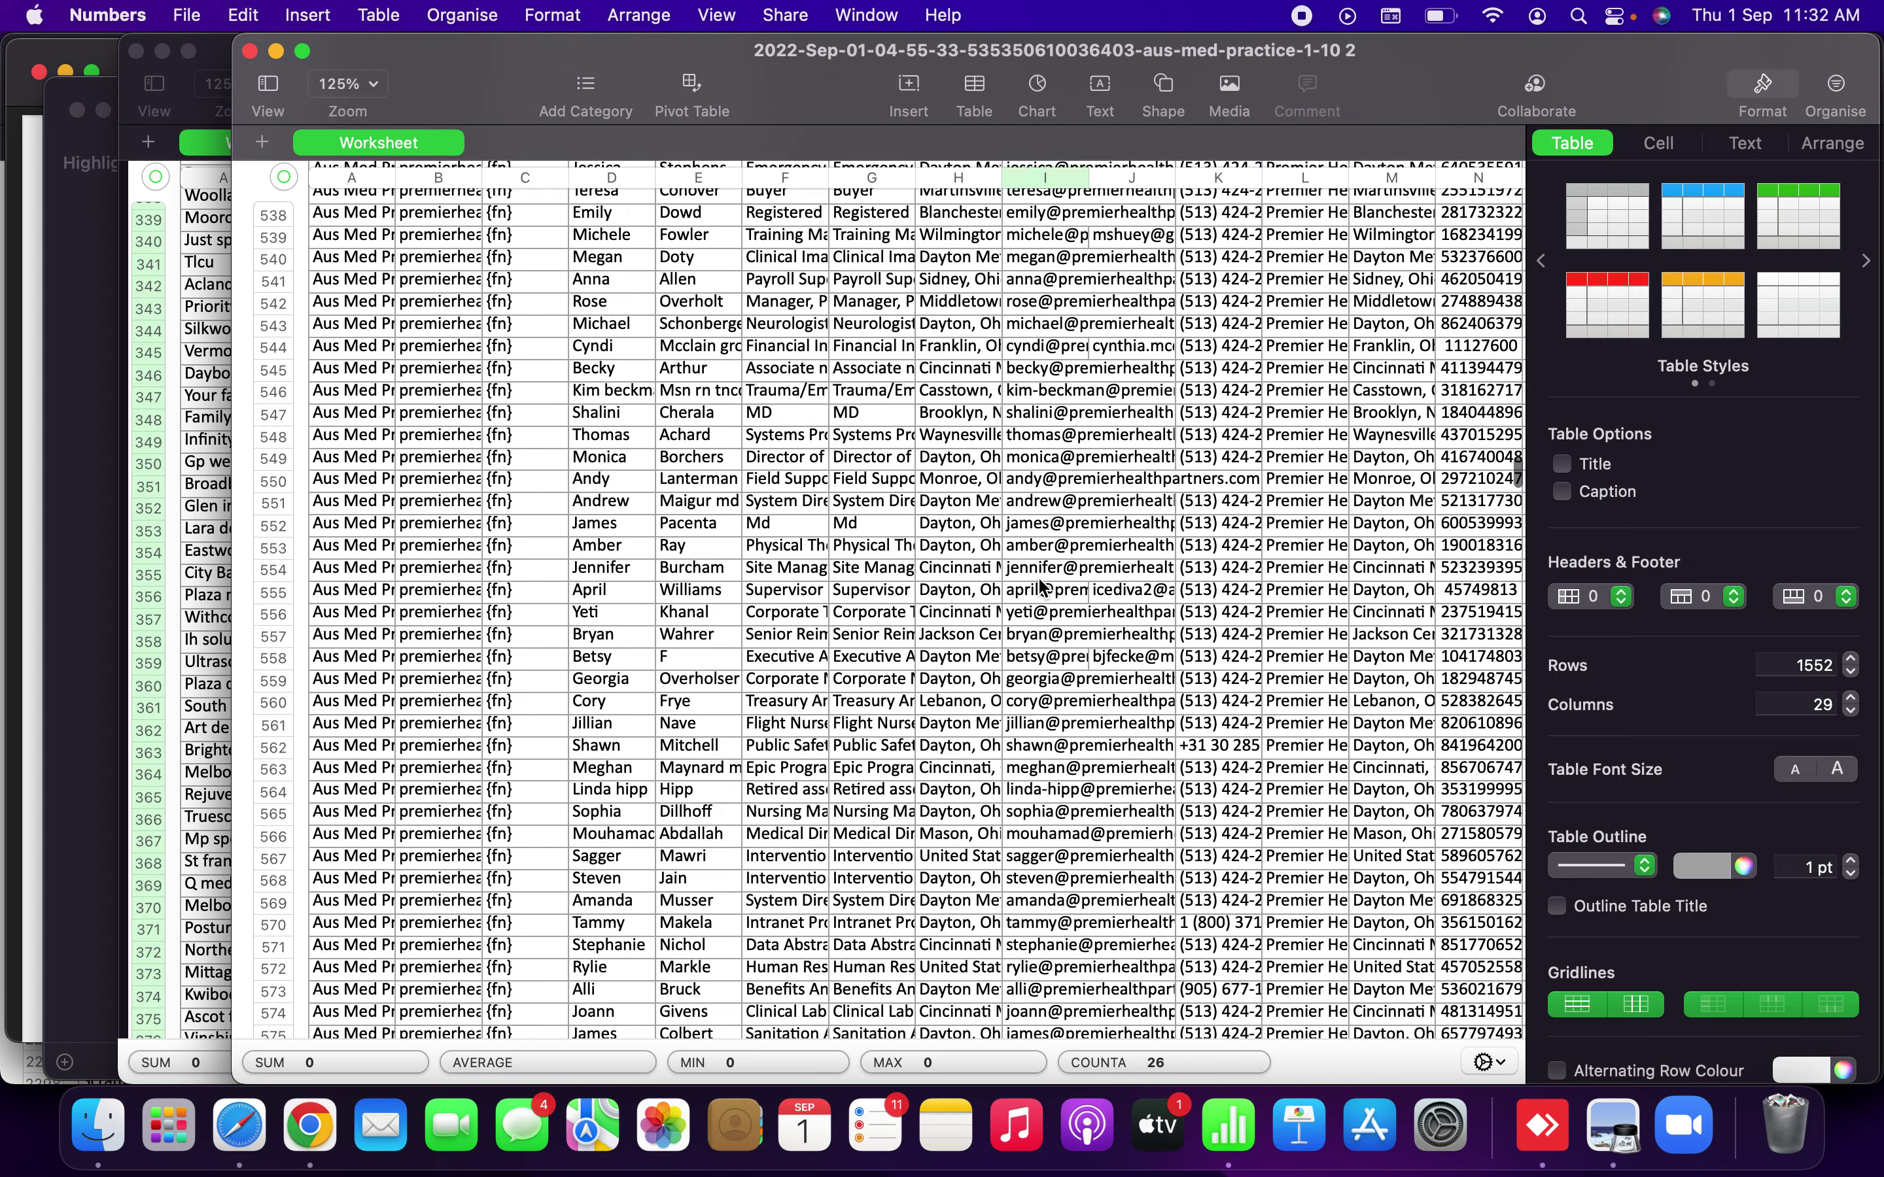
scroll(1043, 587, down, 20)
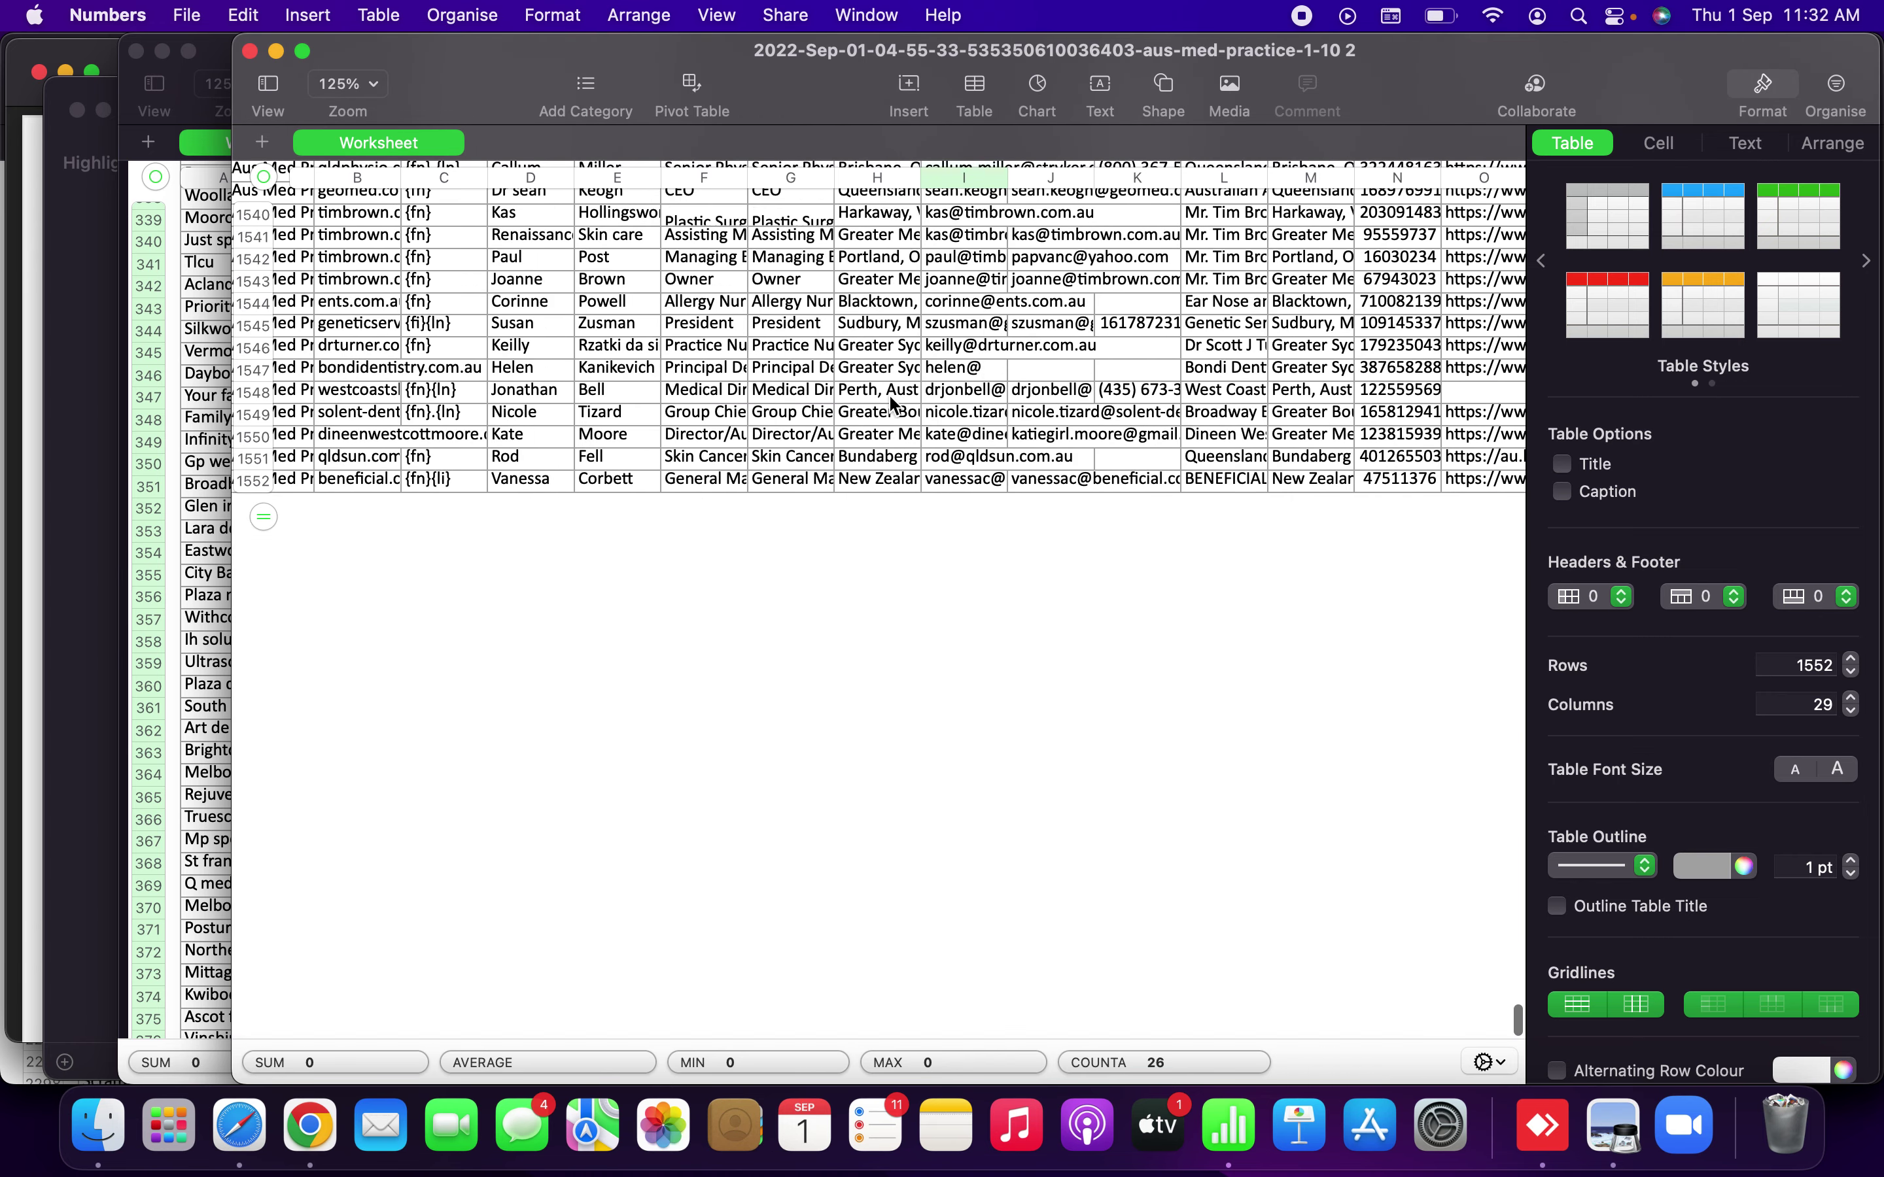
Extend the selection to I1552 and delete all business emails, keeping the header.
shift+click(966, 487)
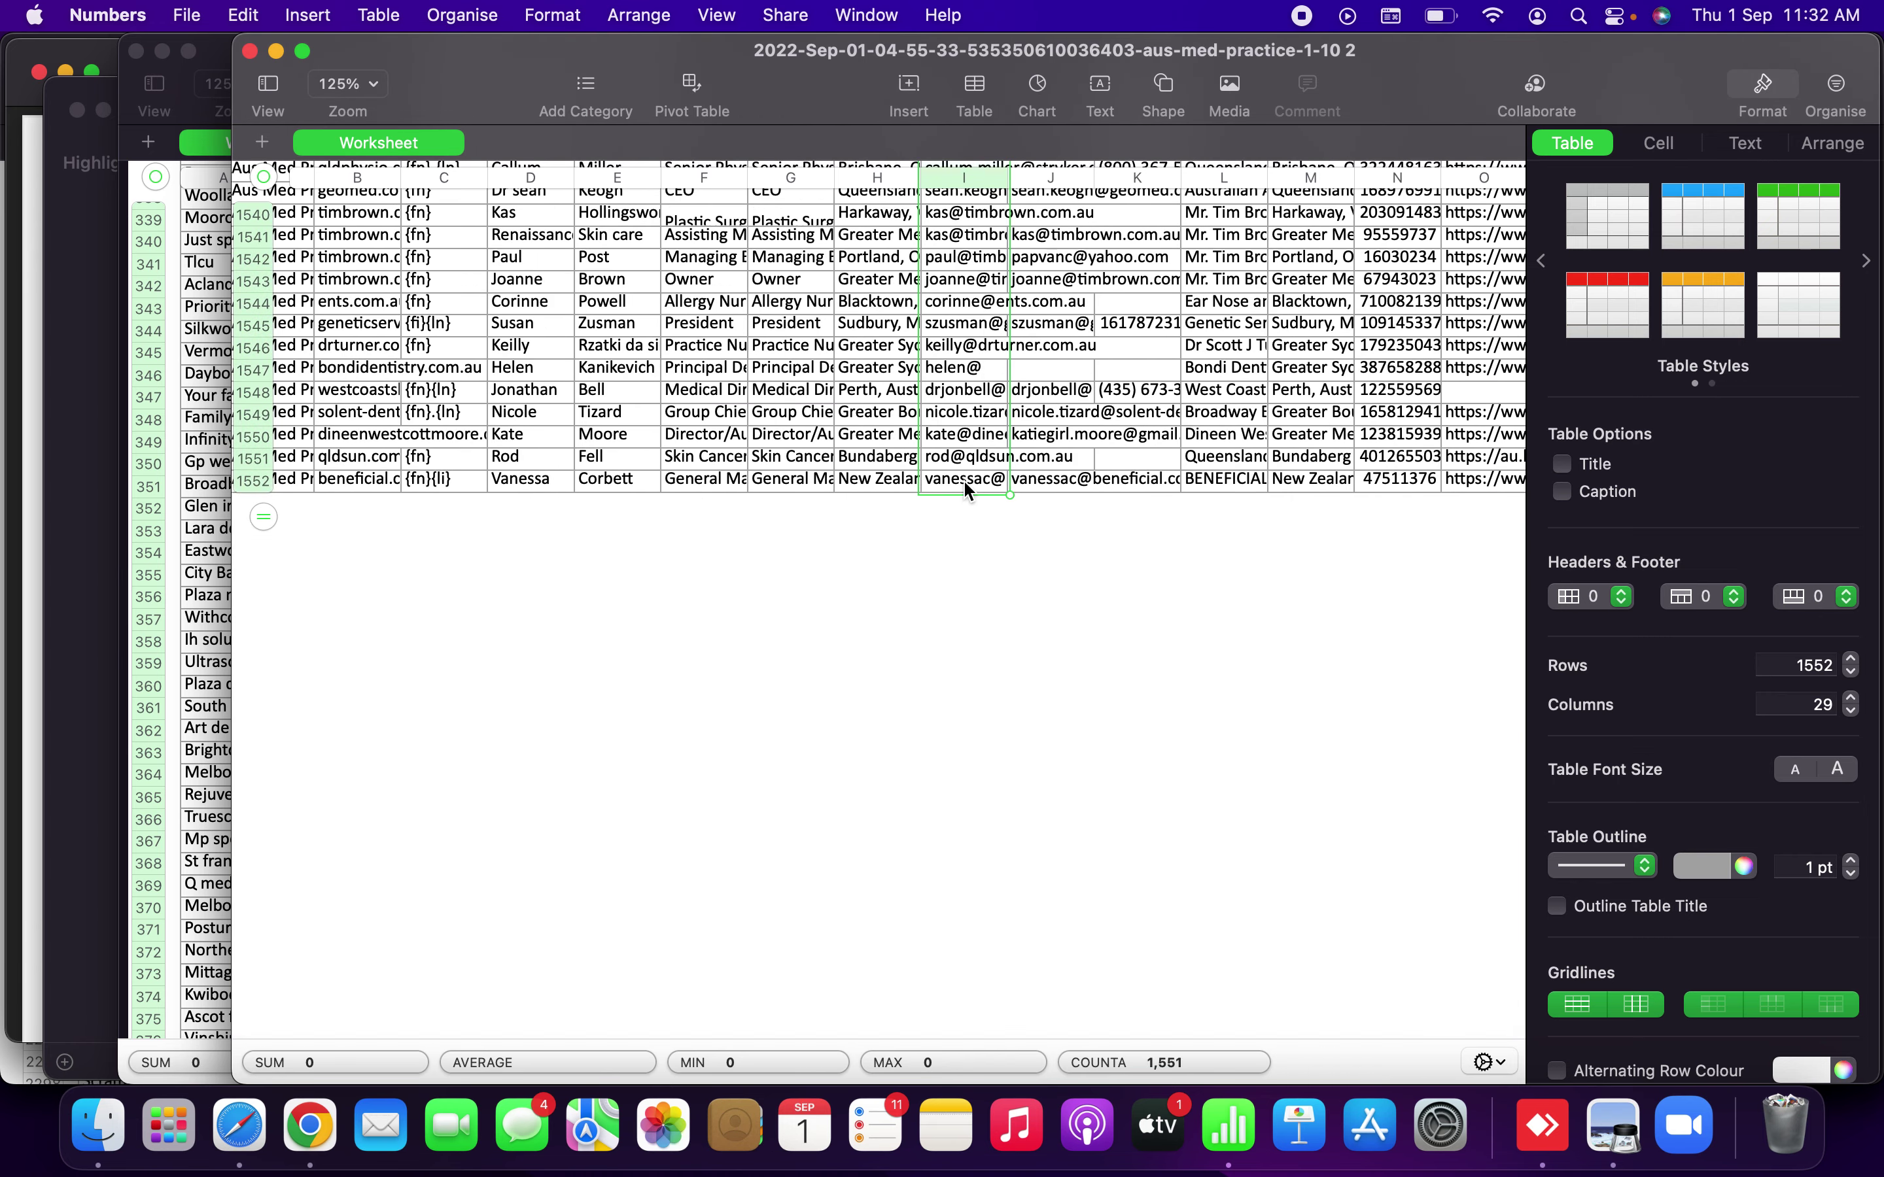
key(BackSpace)
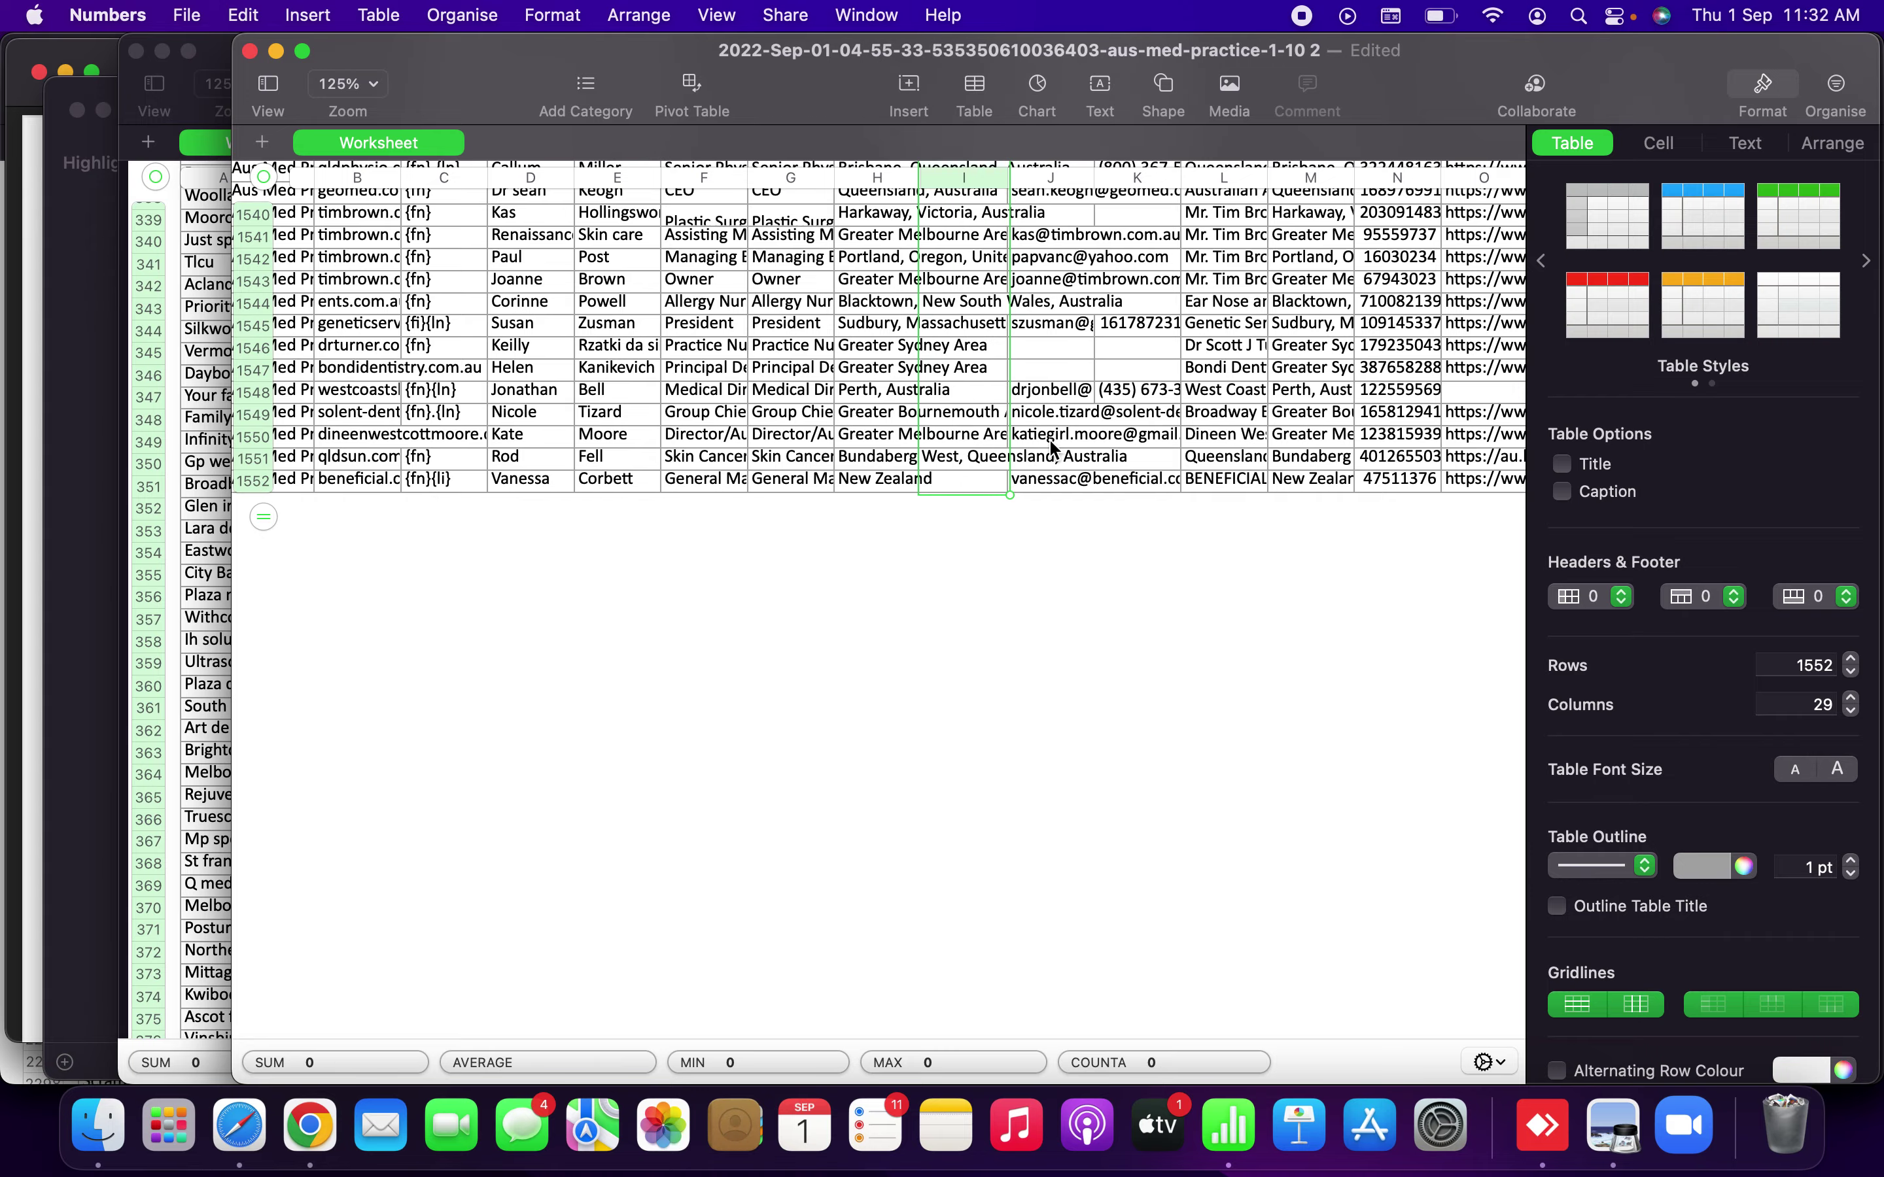
scroll(1044, 428, up, 10)
scroll(1043, 428, up, 15)
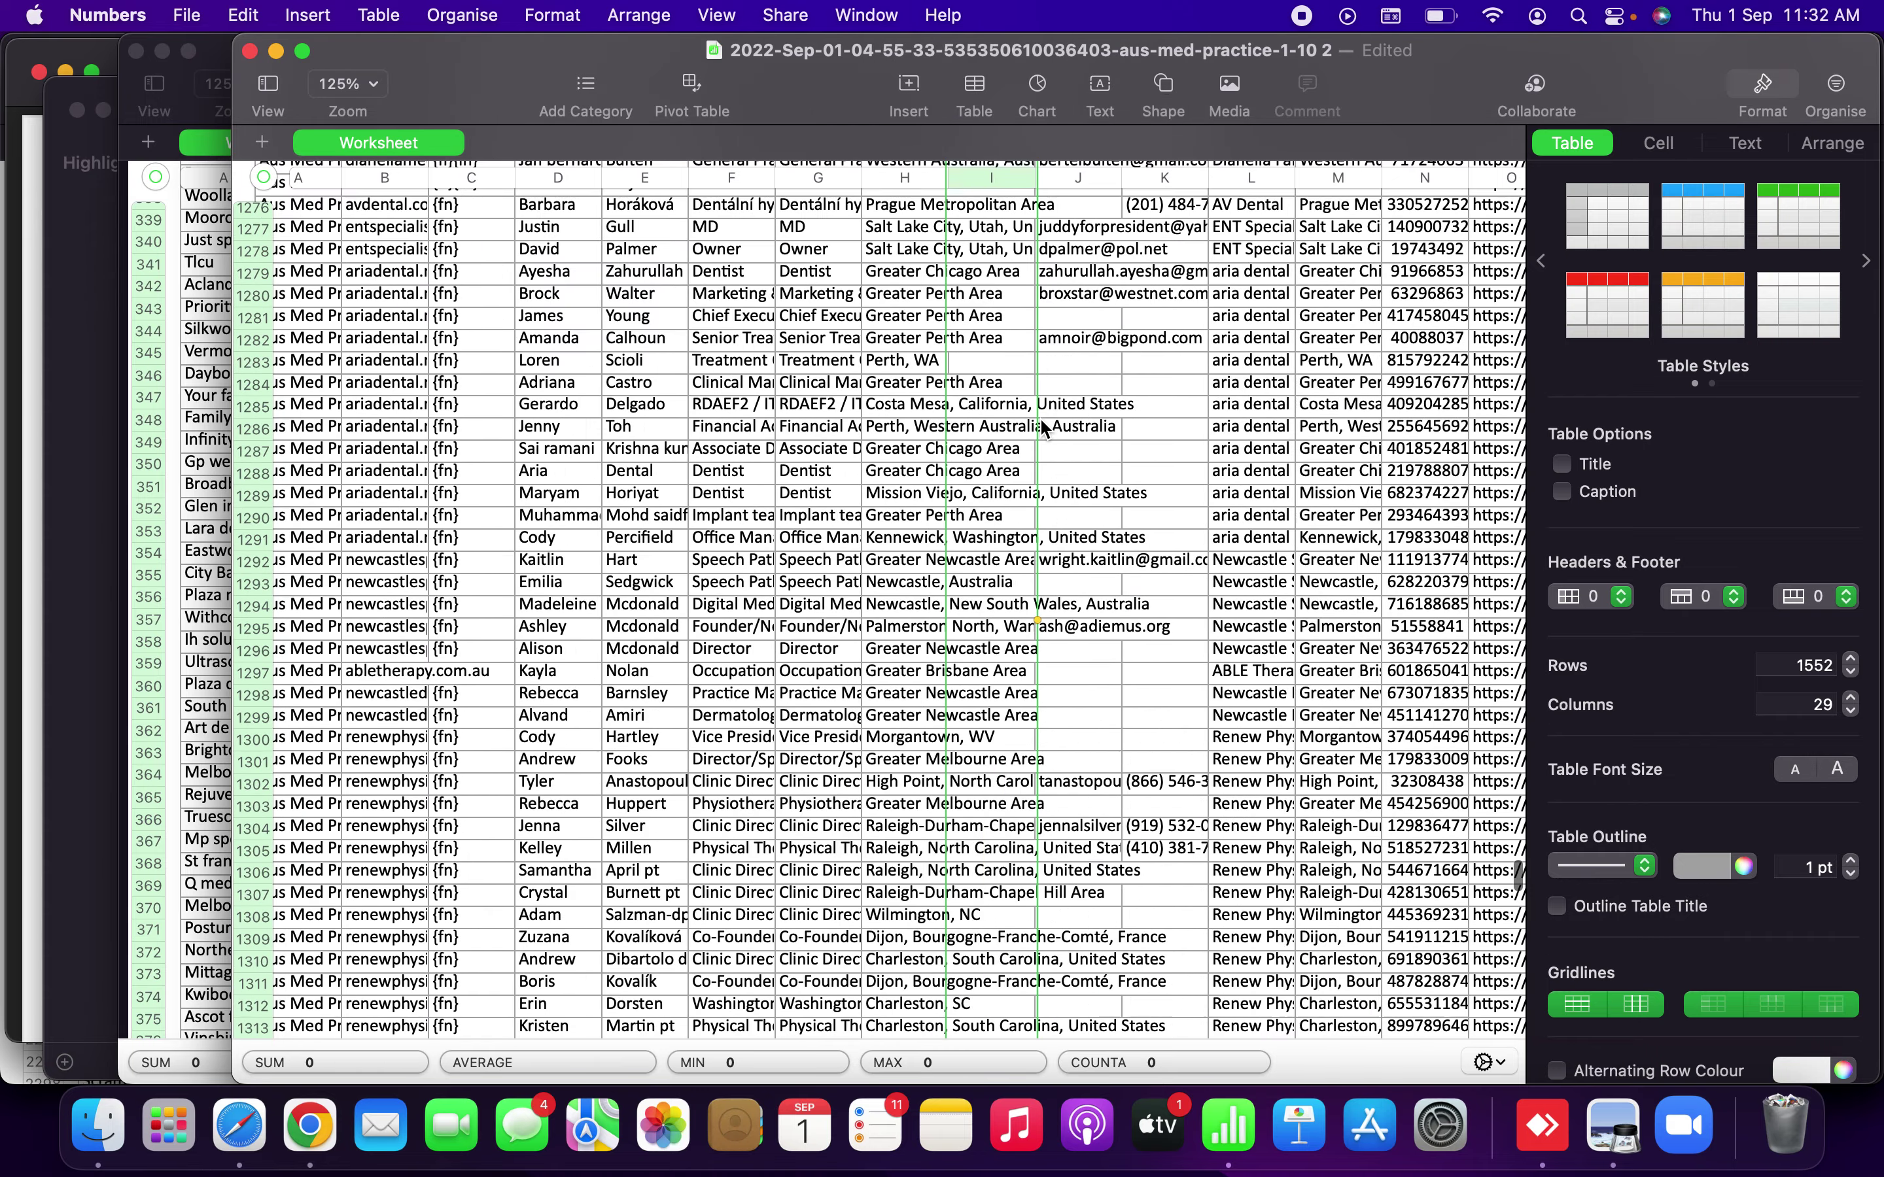
scroll(1043, 428, up, 20)
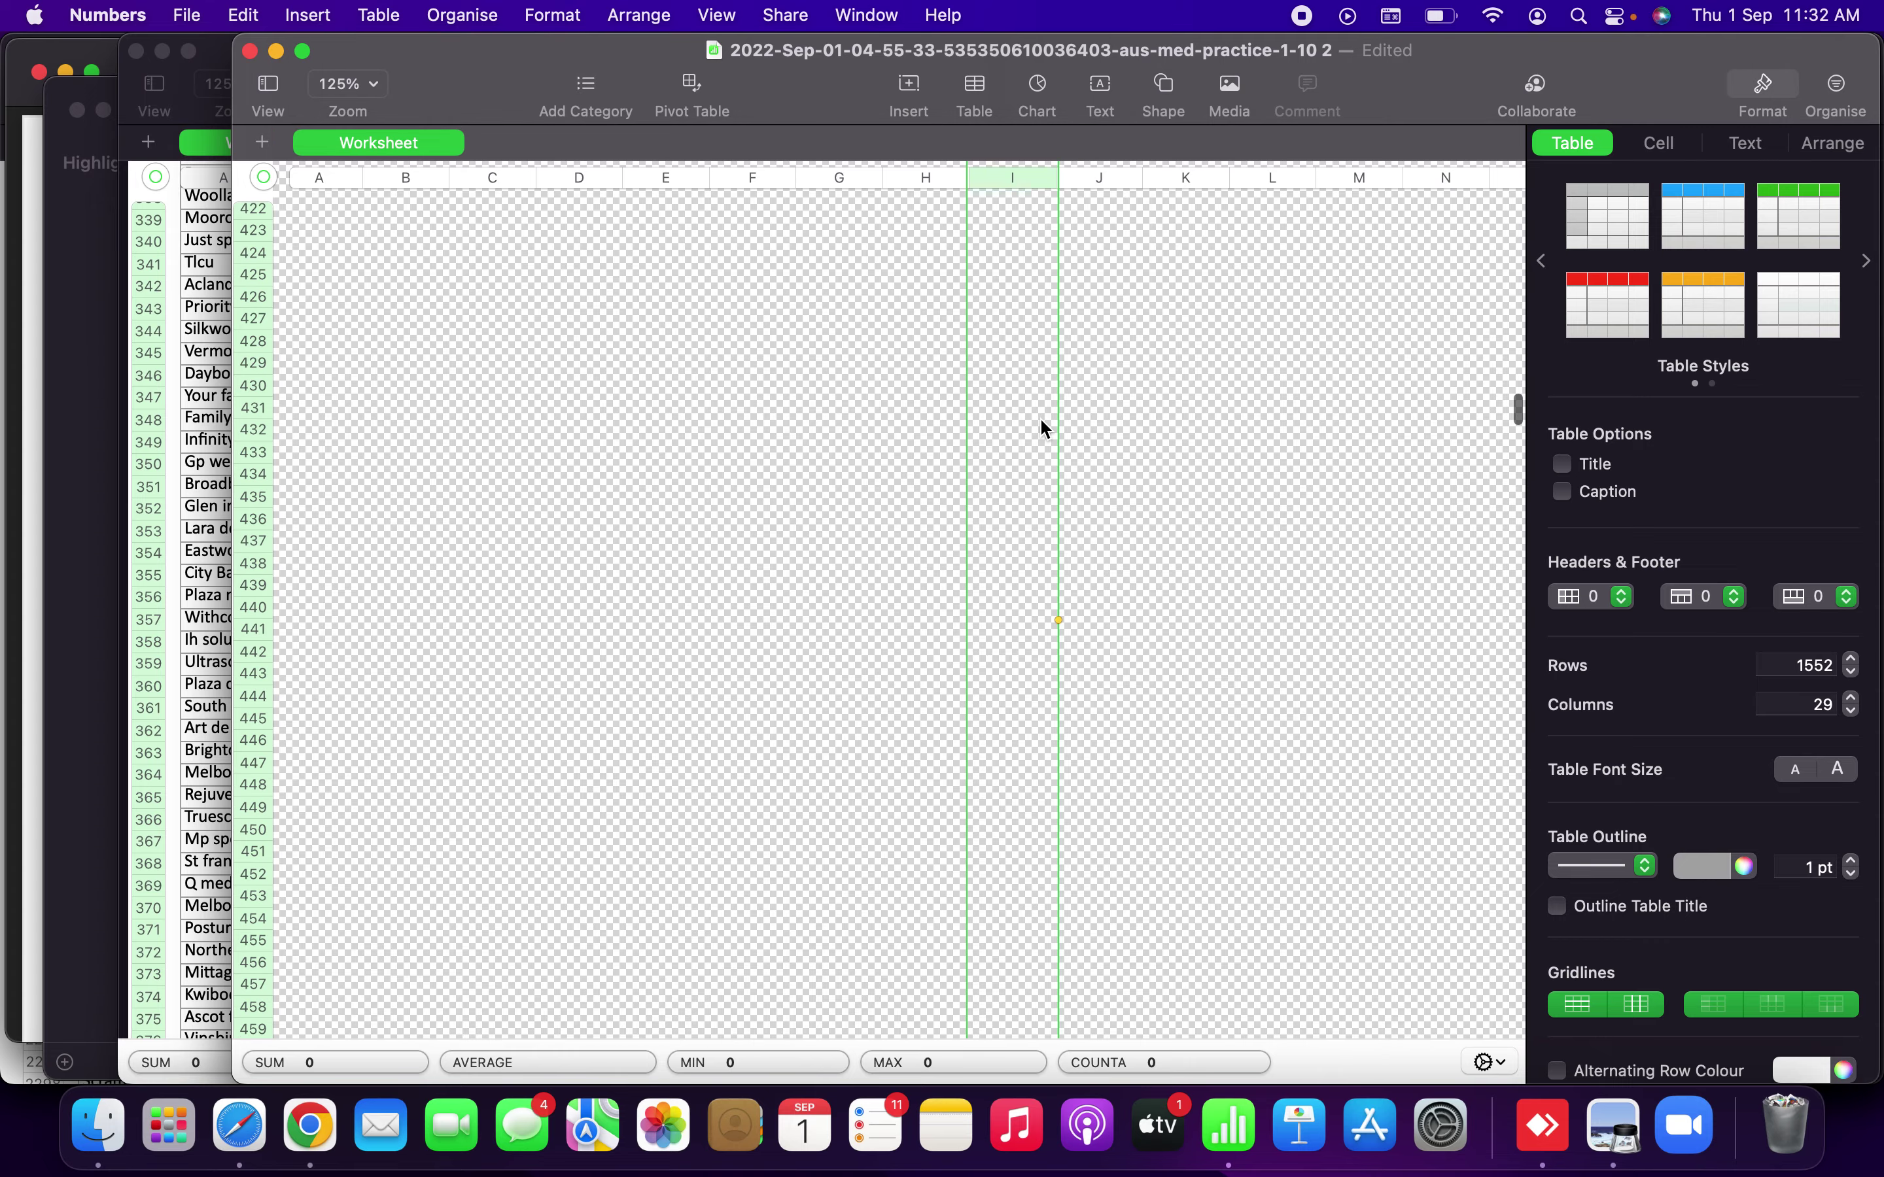
scroll(1043, 428, up, 5)
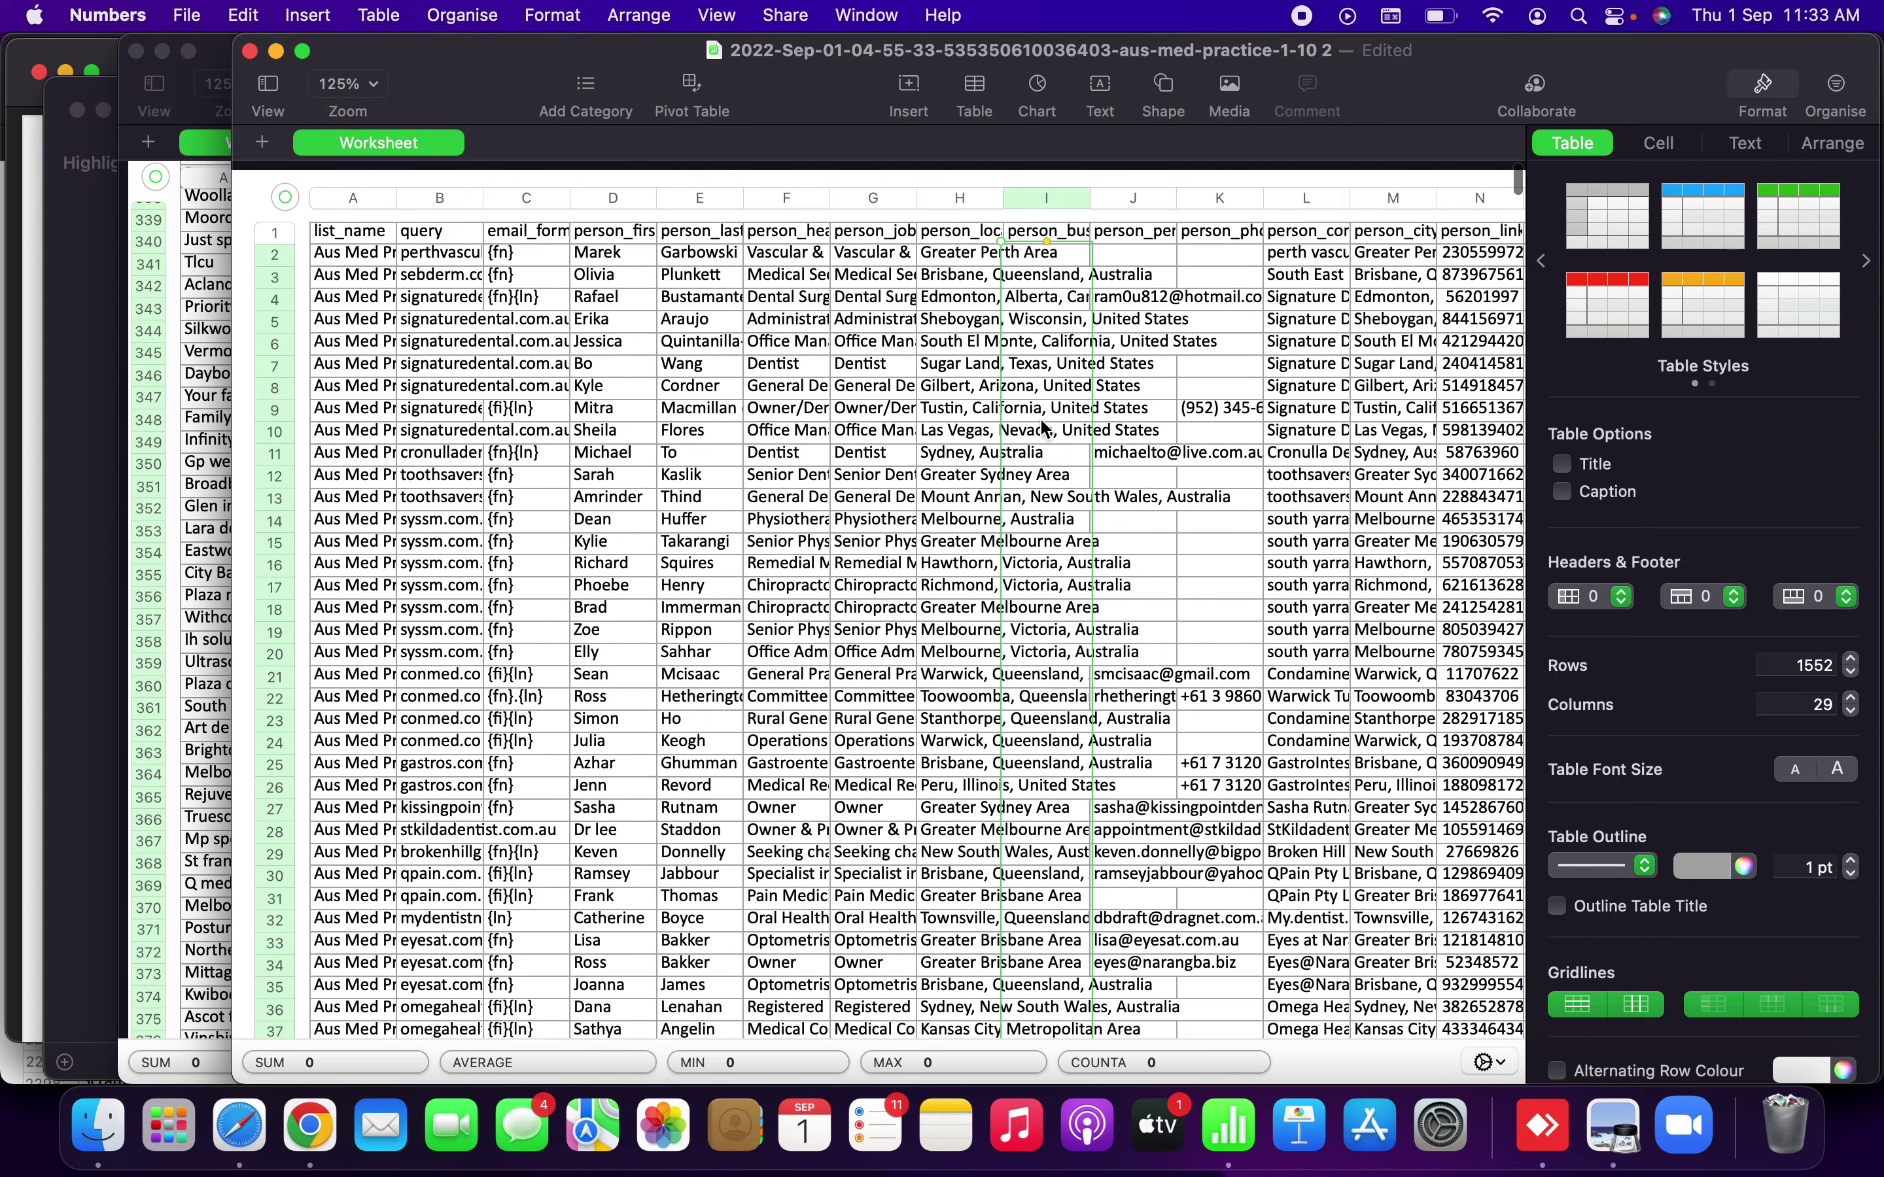
click(1118, 251)
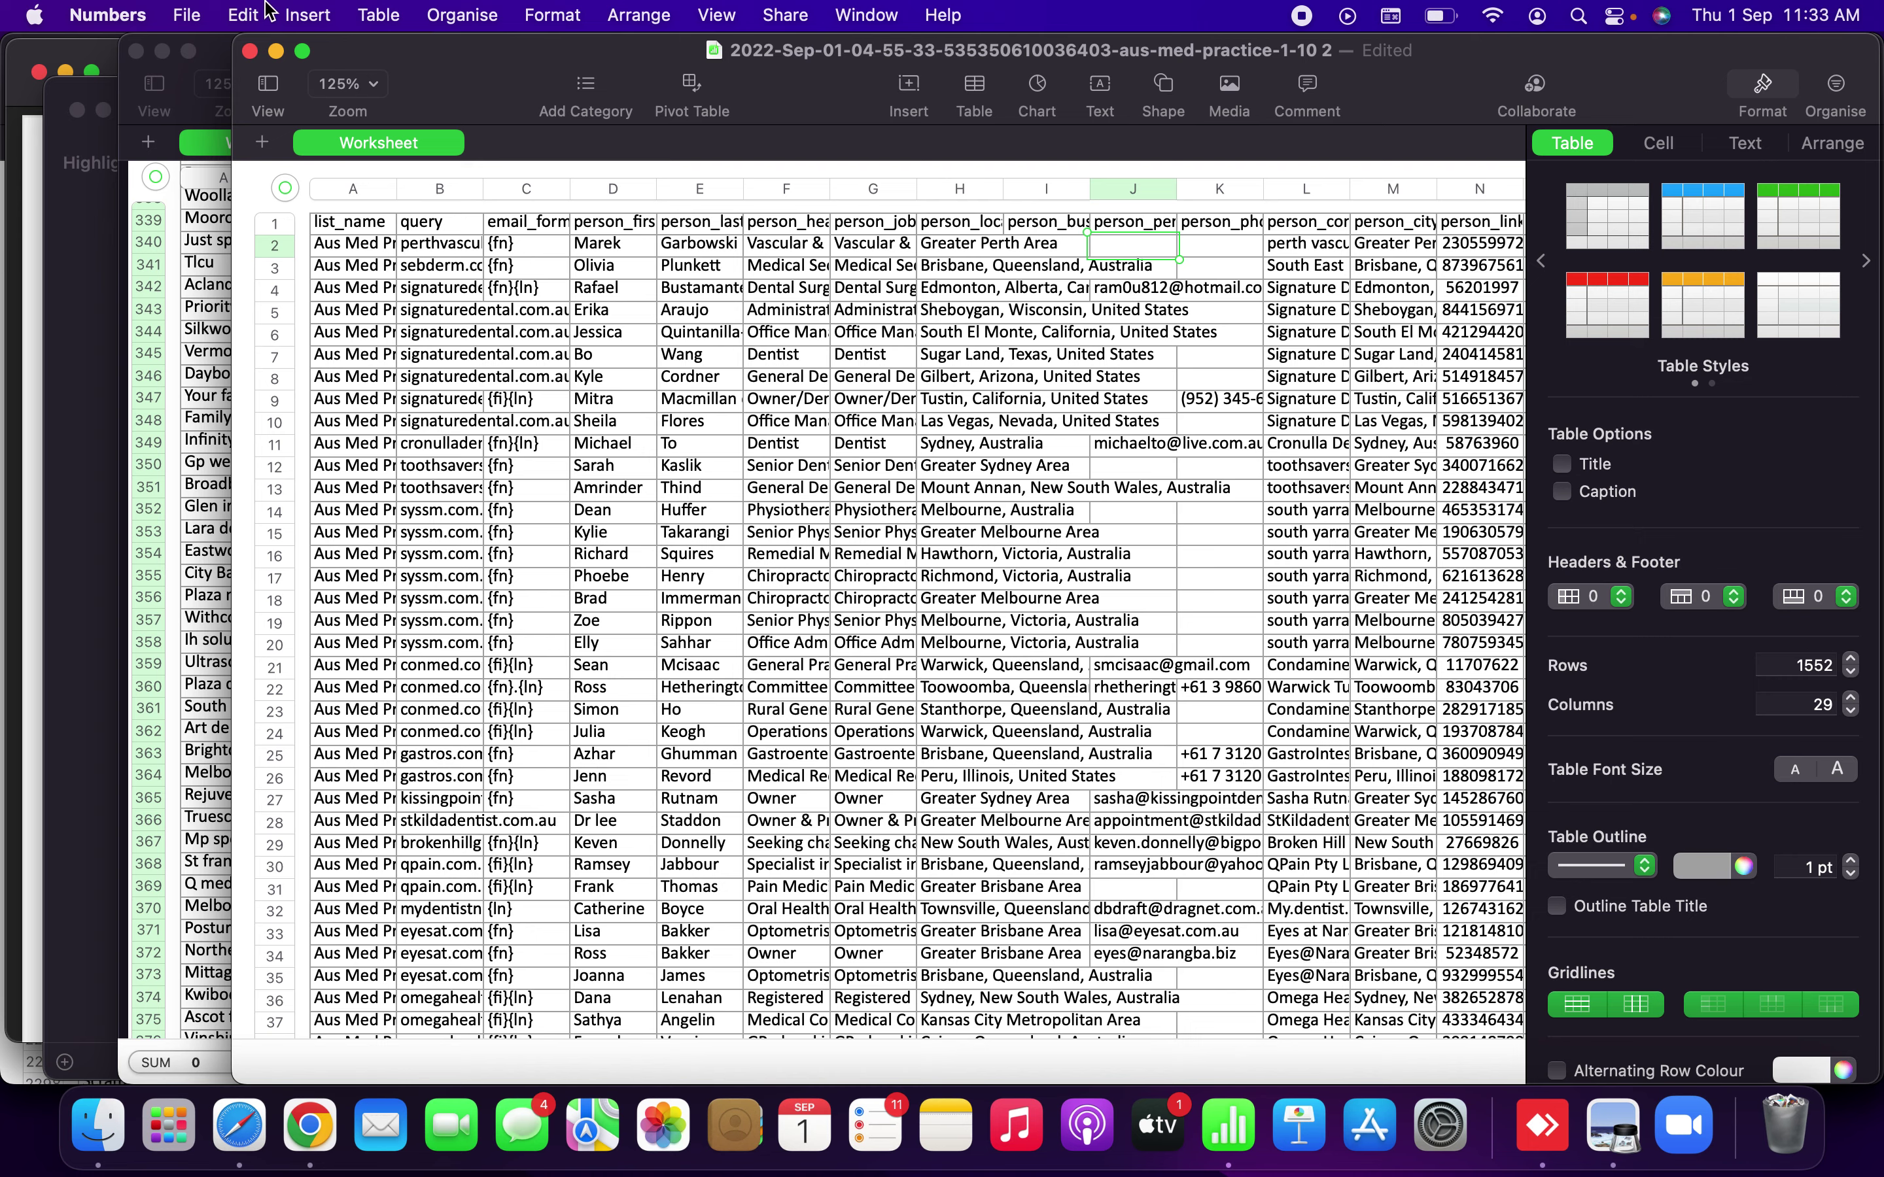
Upload the 2022-Sep-01-04-55 aus-med-practice .xlsx from Downloads to EmailListVerify for verification.
click(233, 1121)
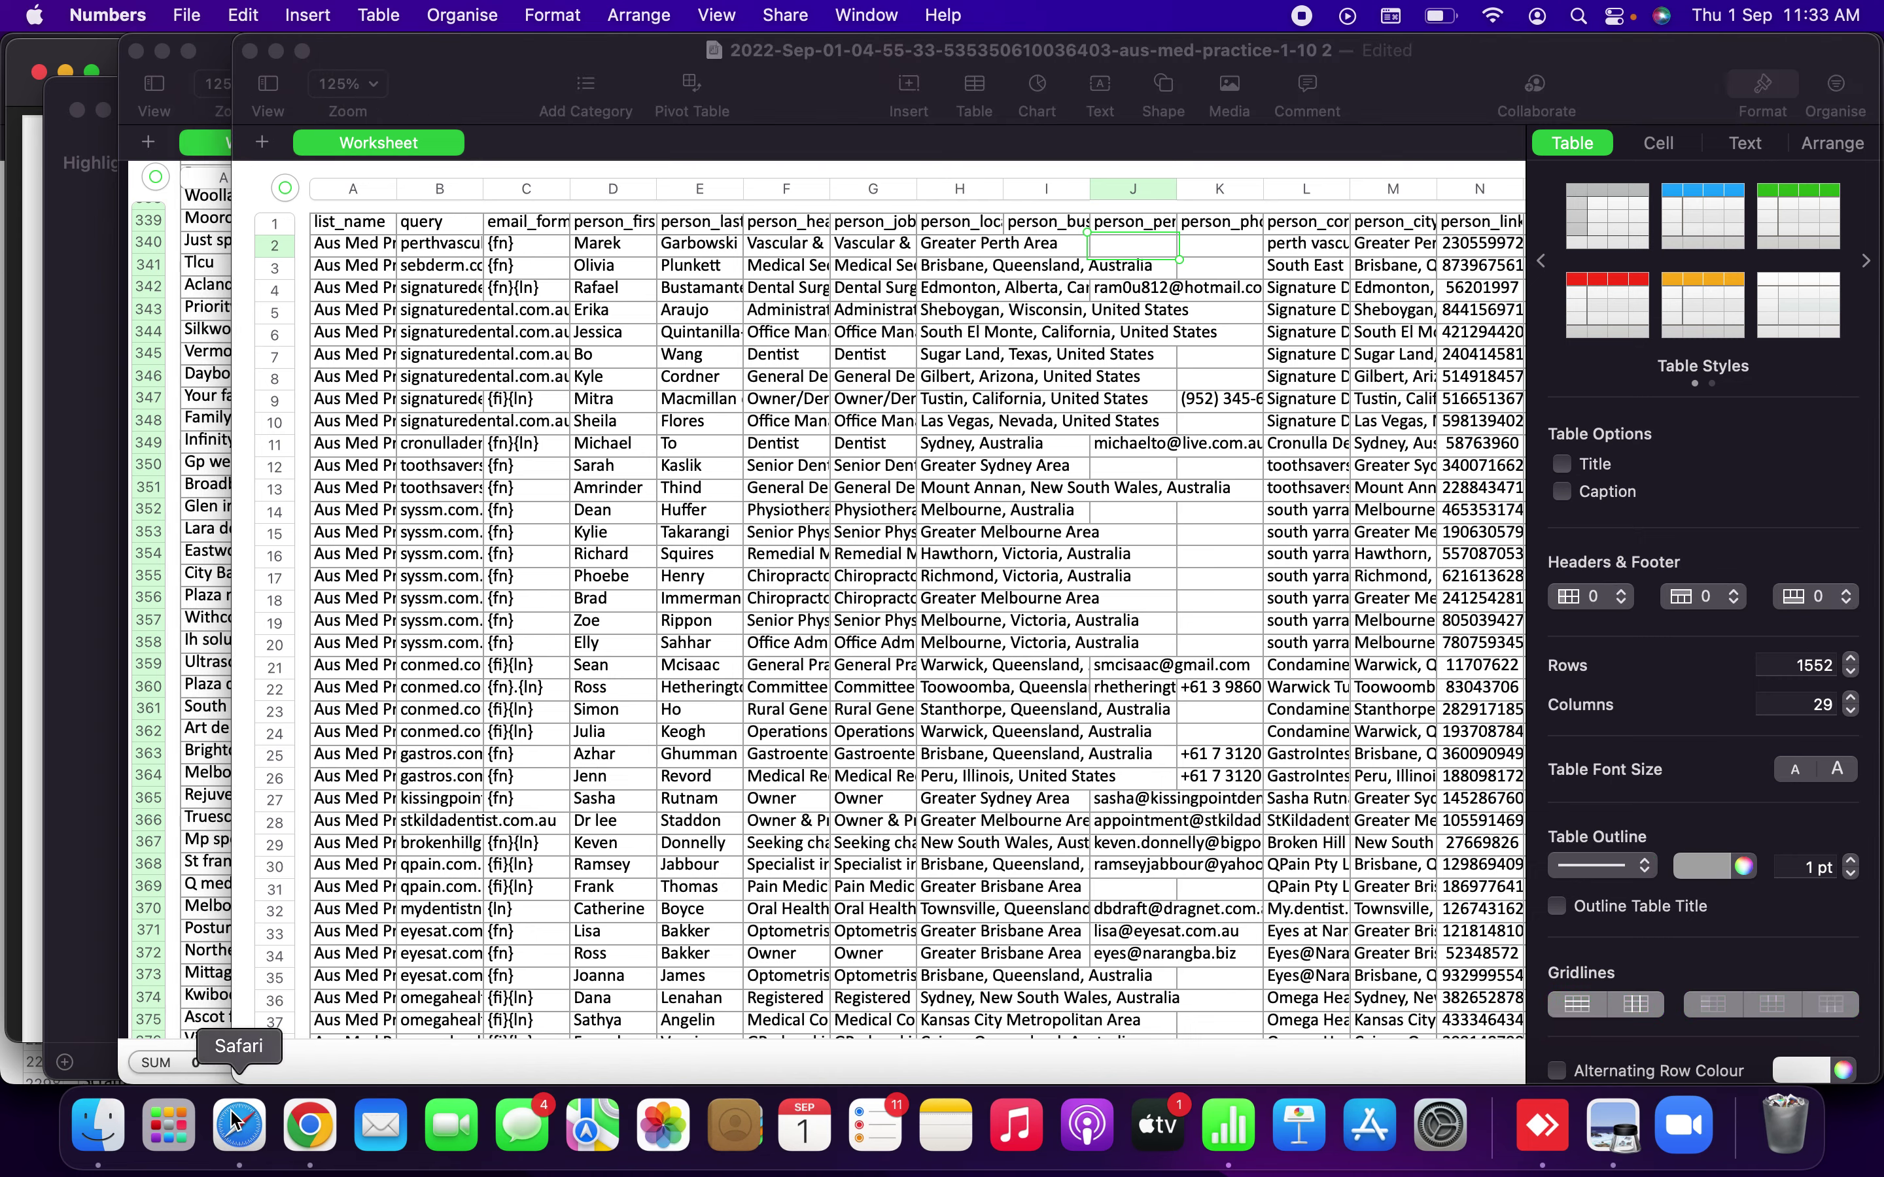
click(500, 344)
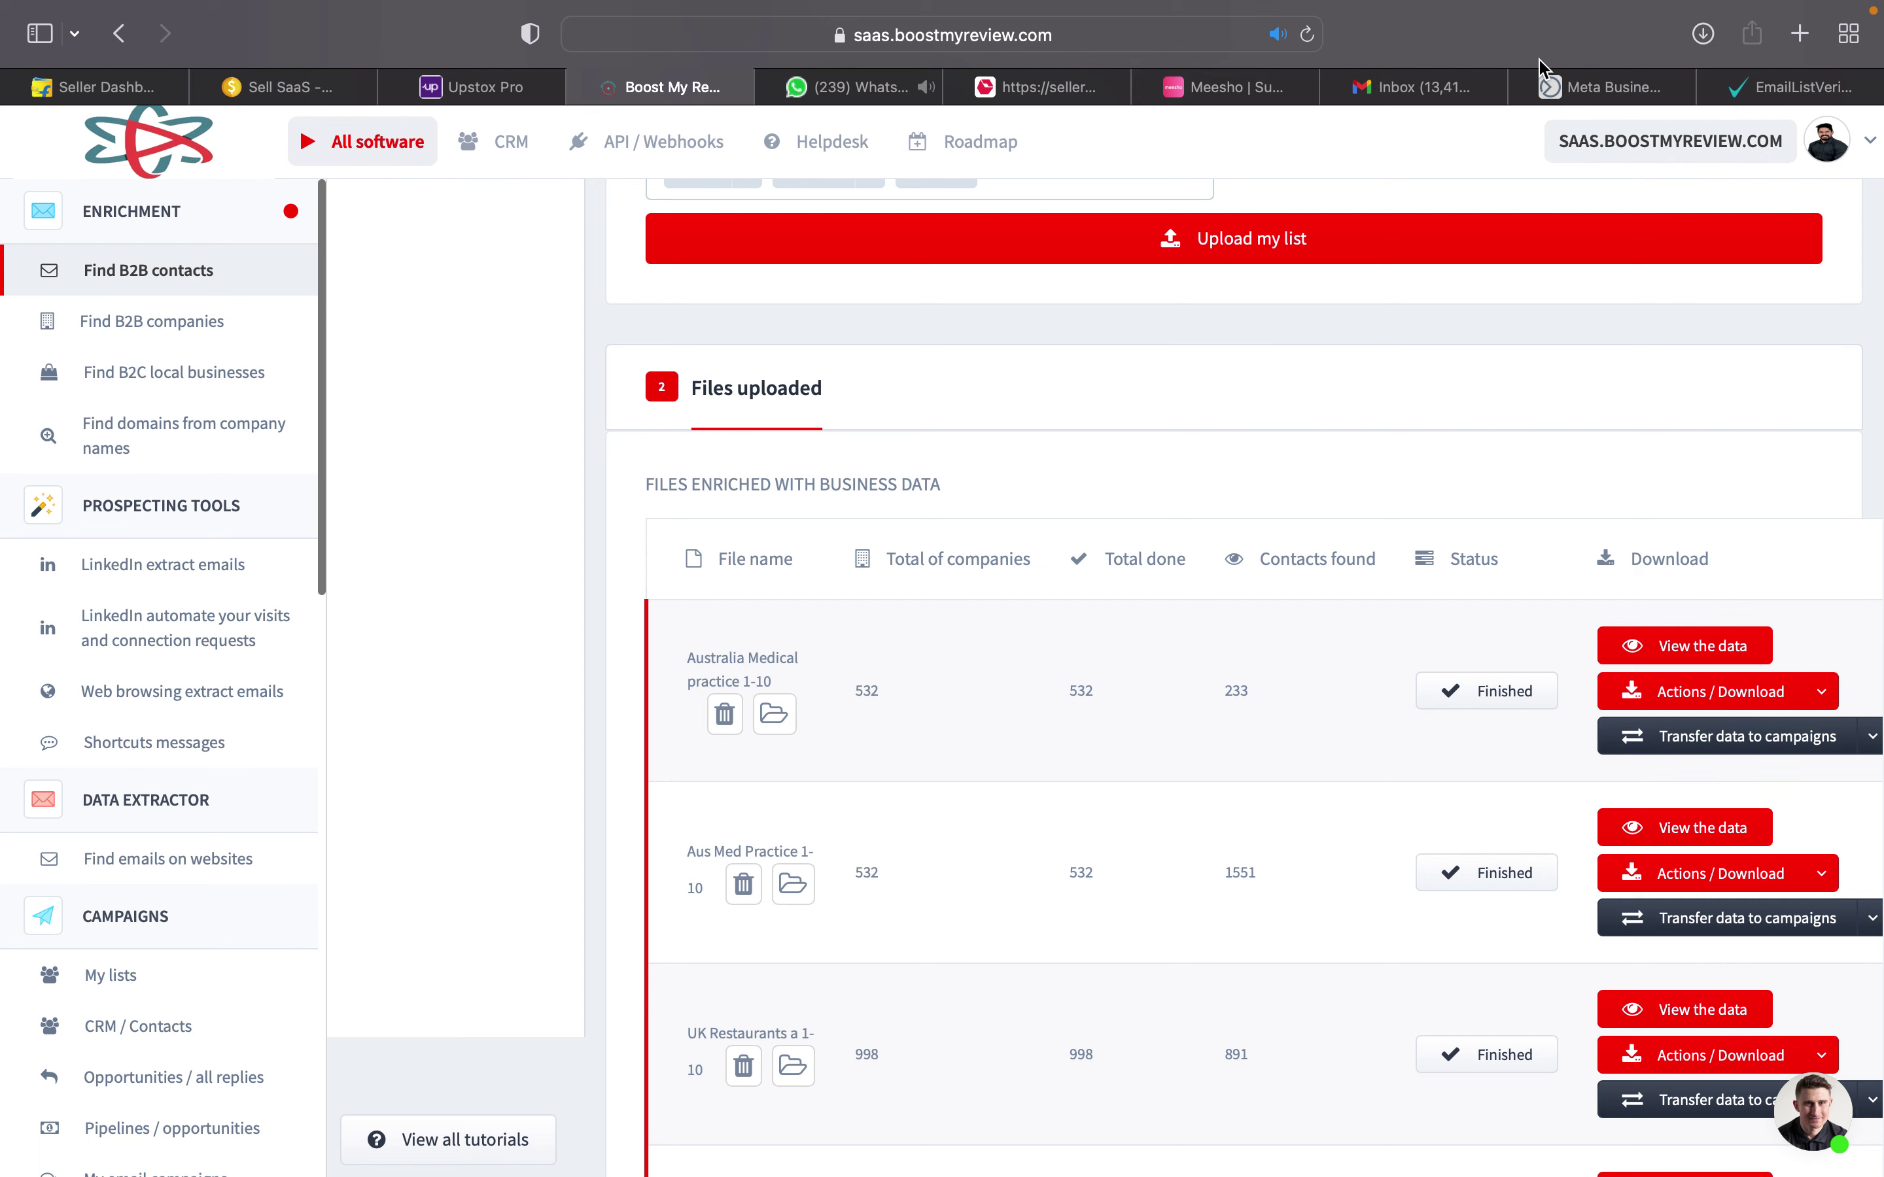
click(1744, 87)
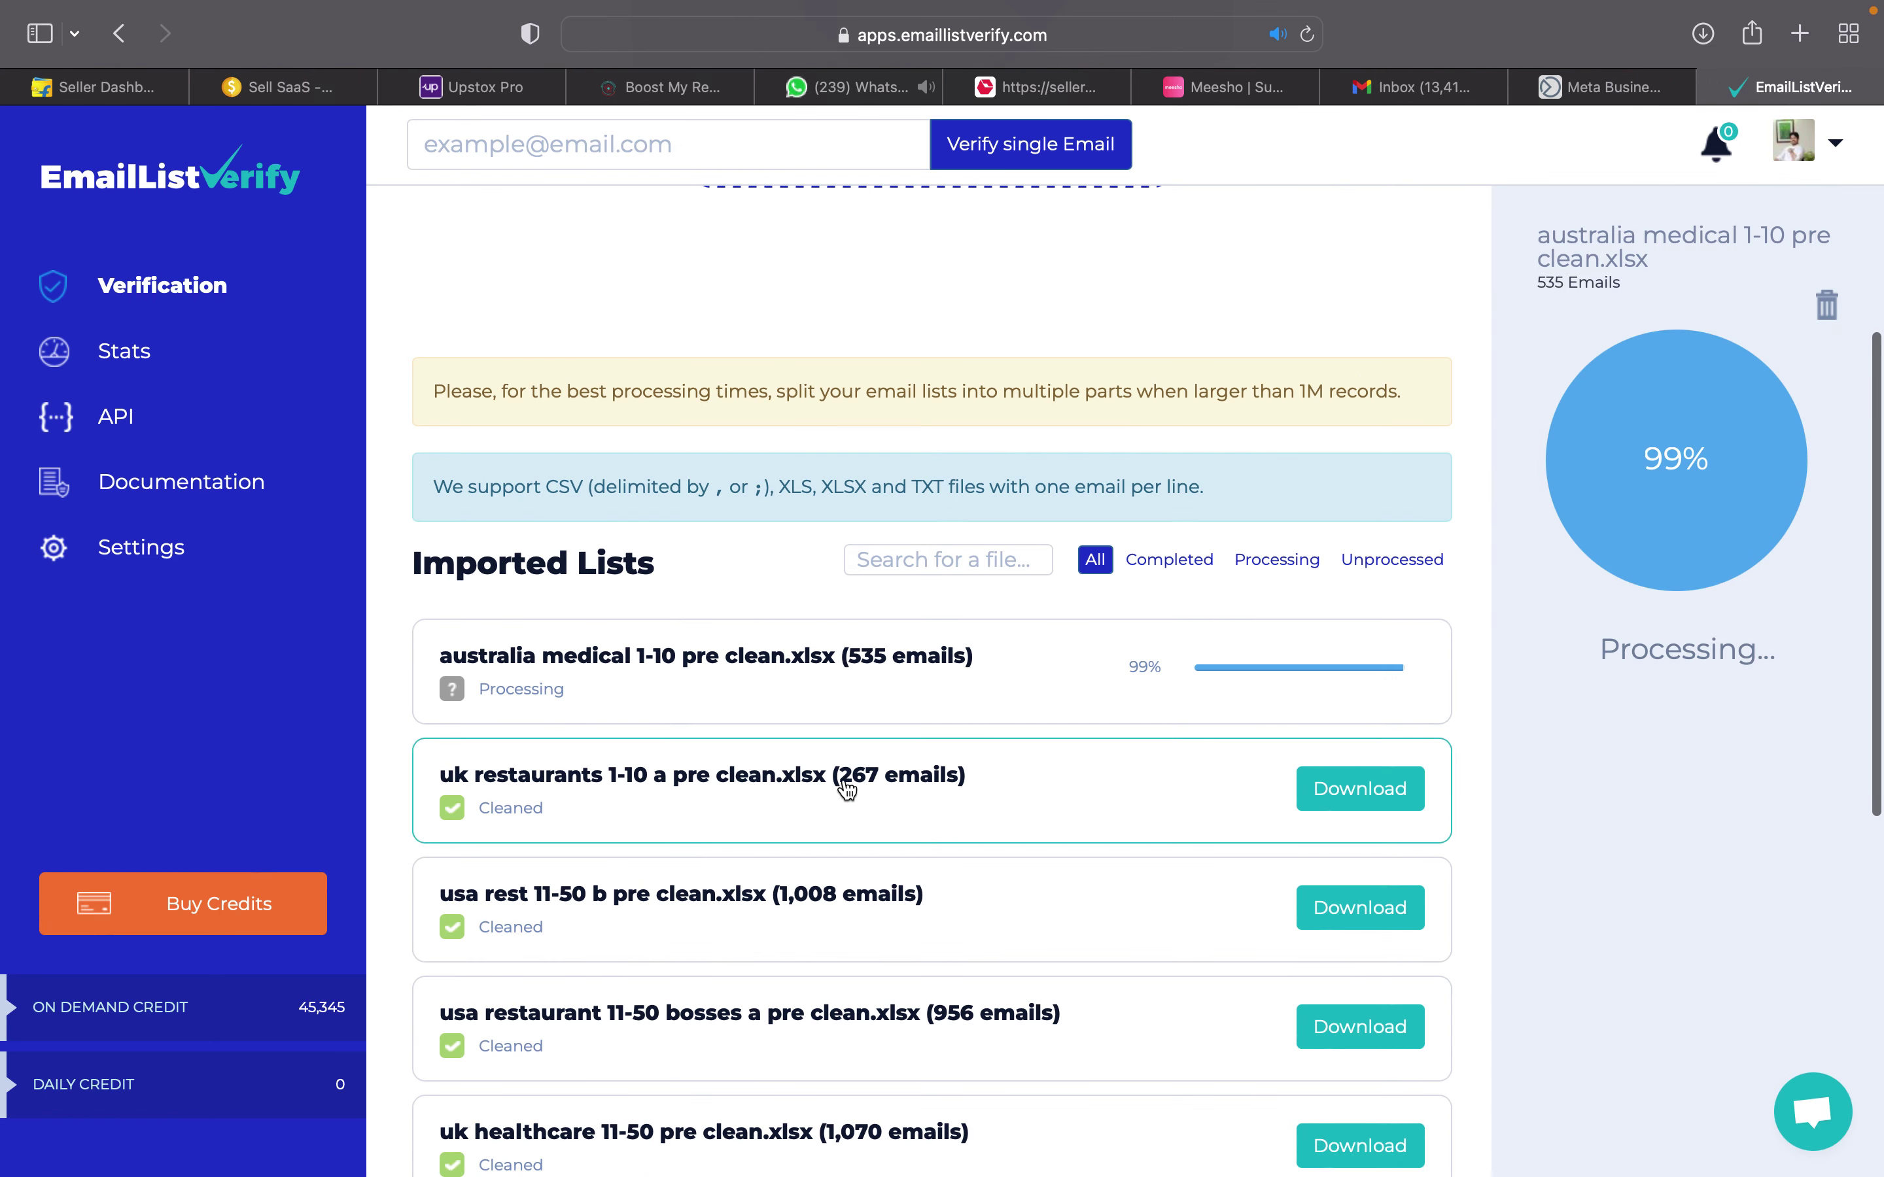
scroll(954, 581, up, 5)
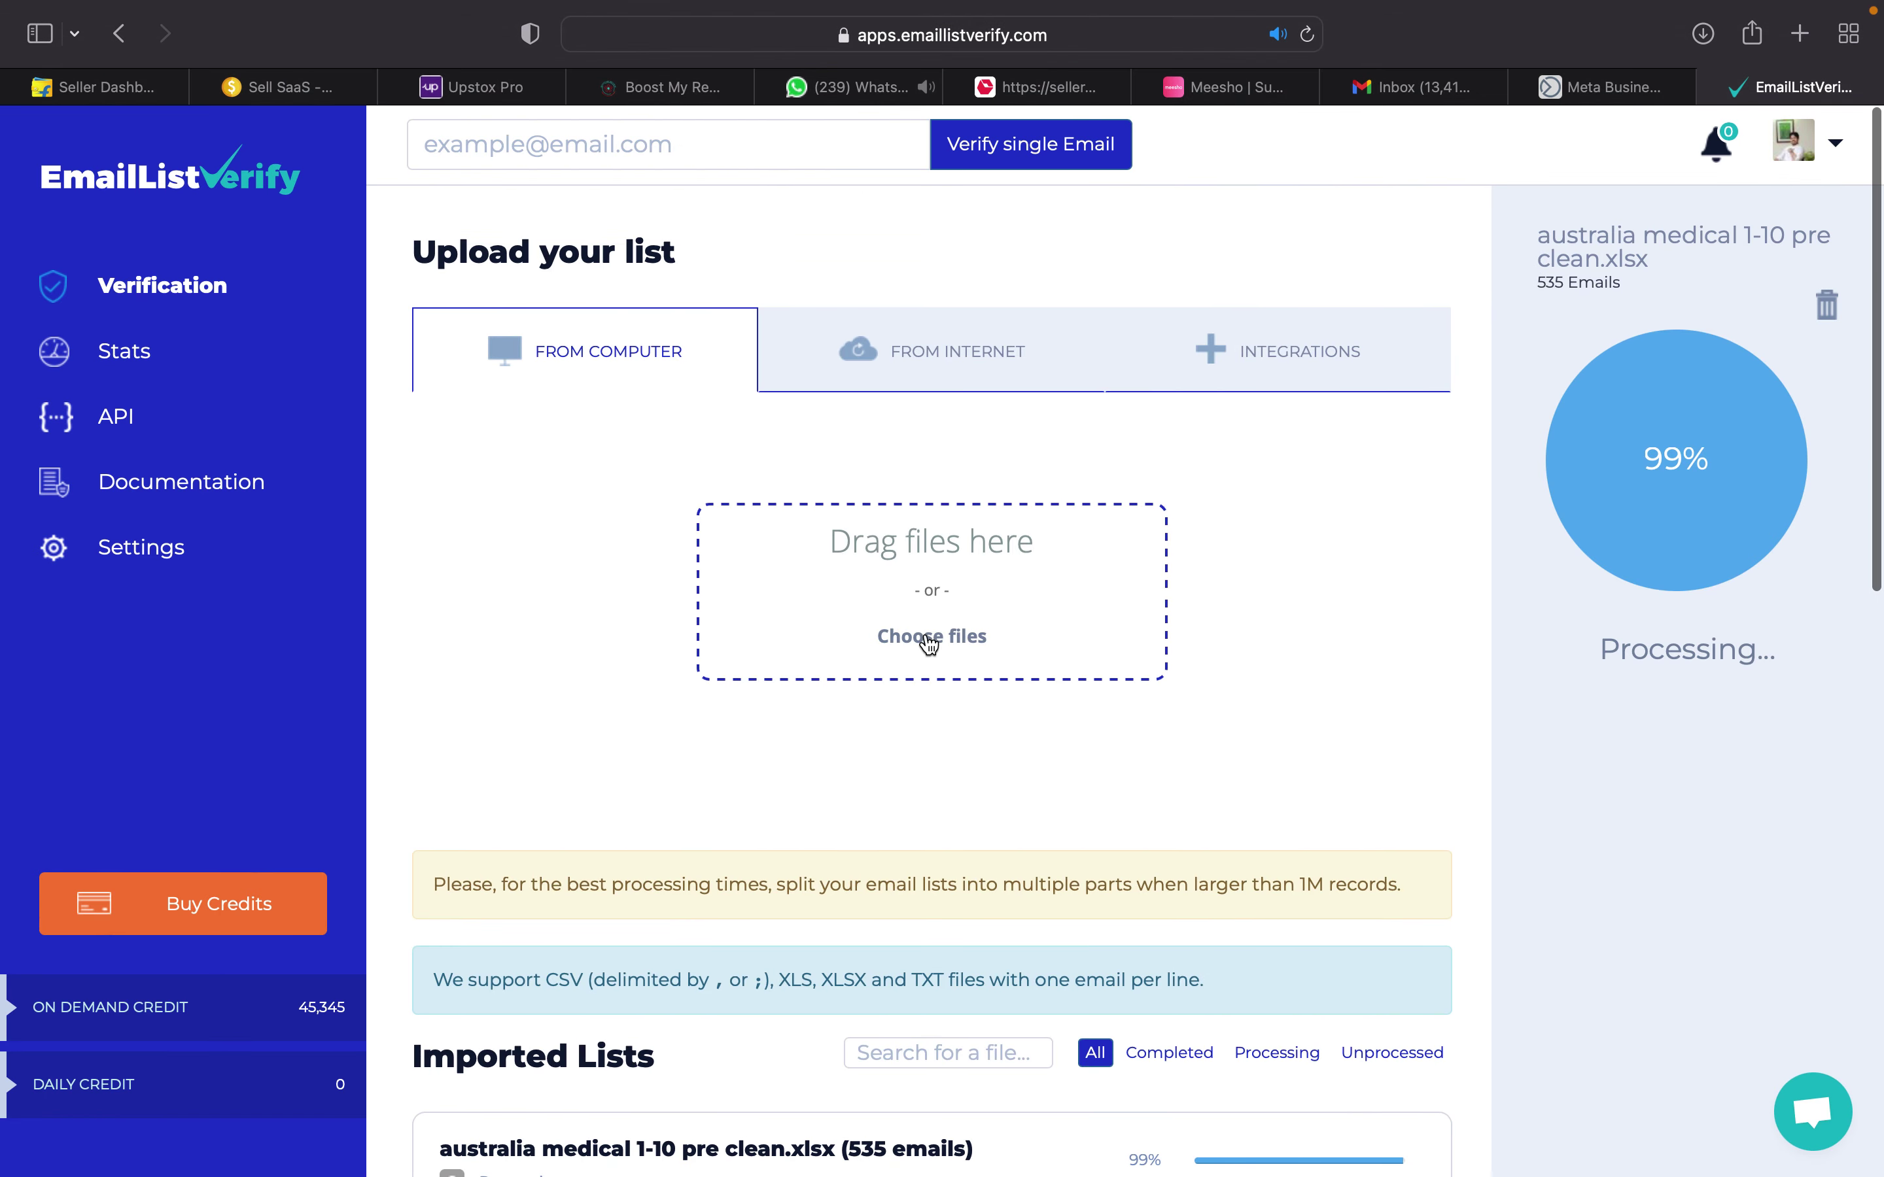
click(930, 638)
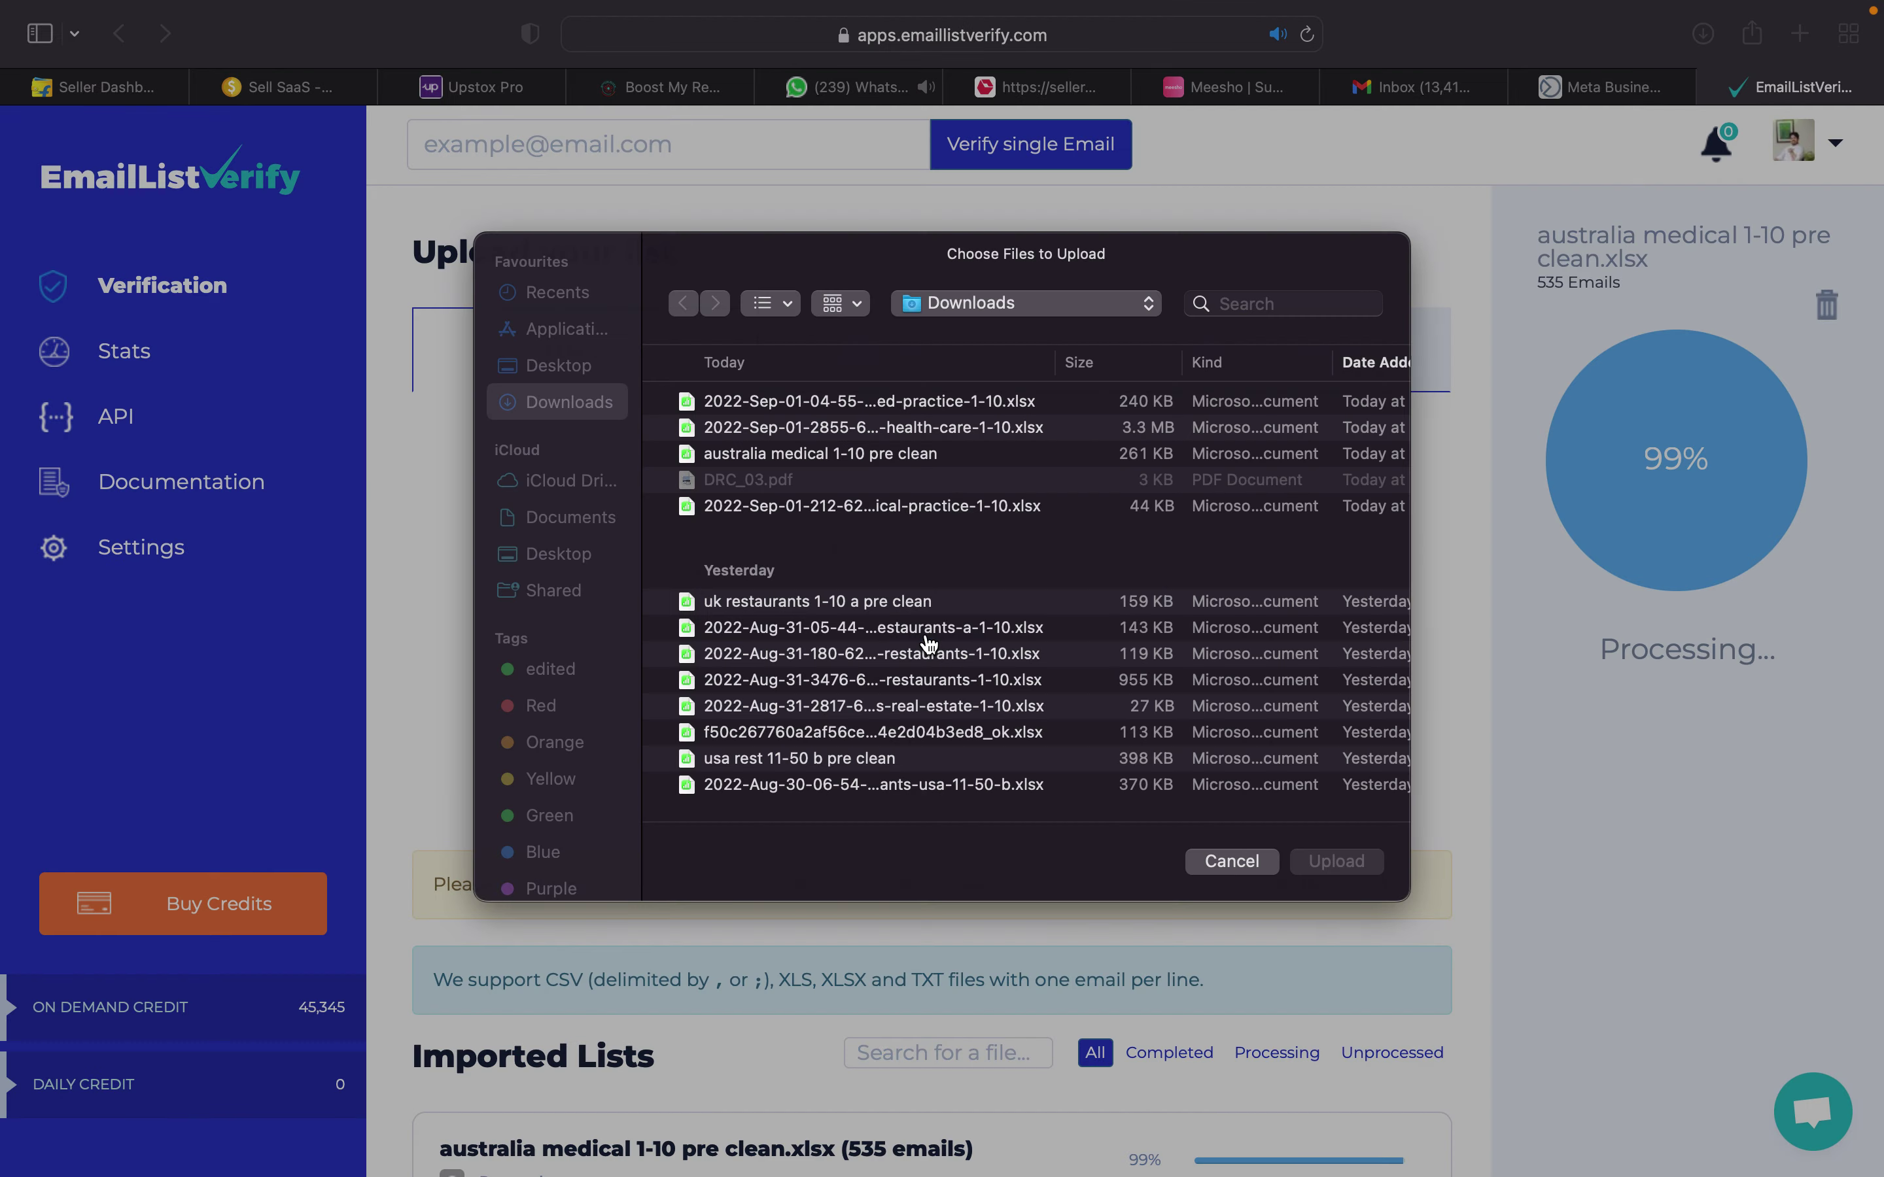
click(887, 425)
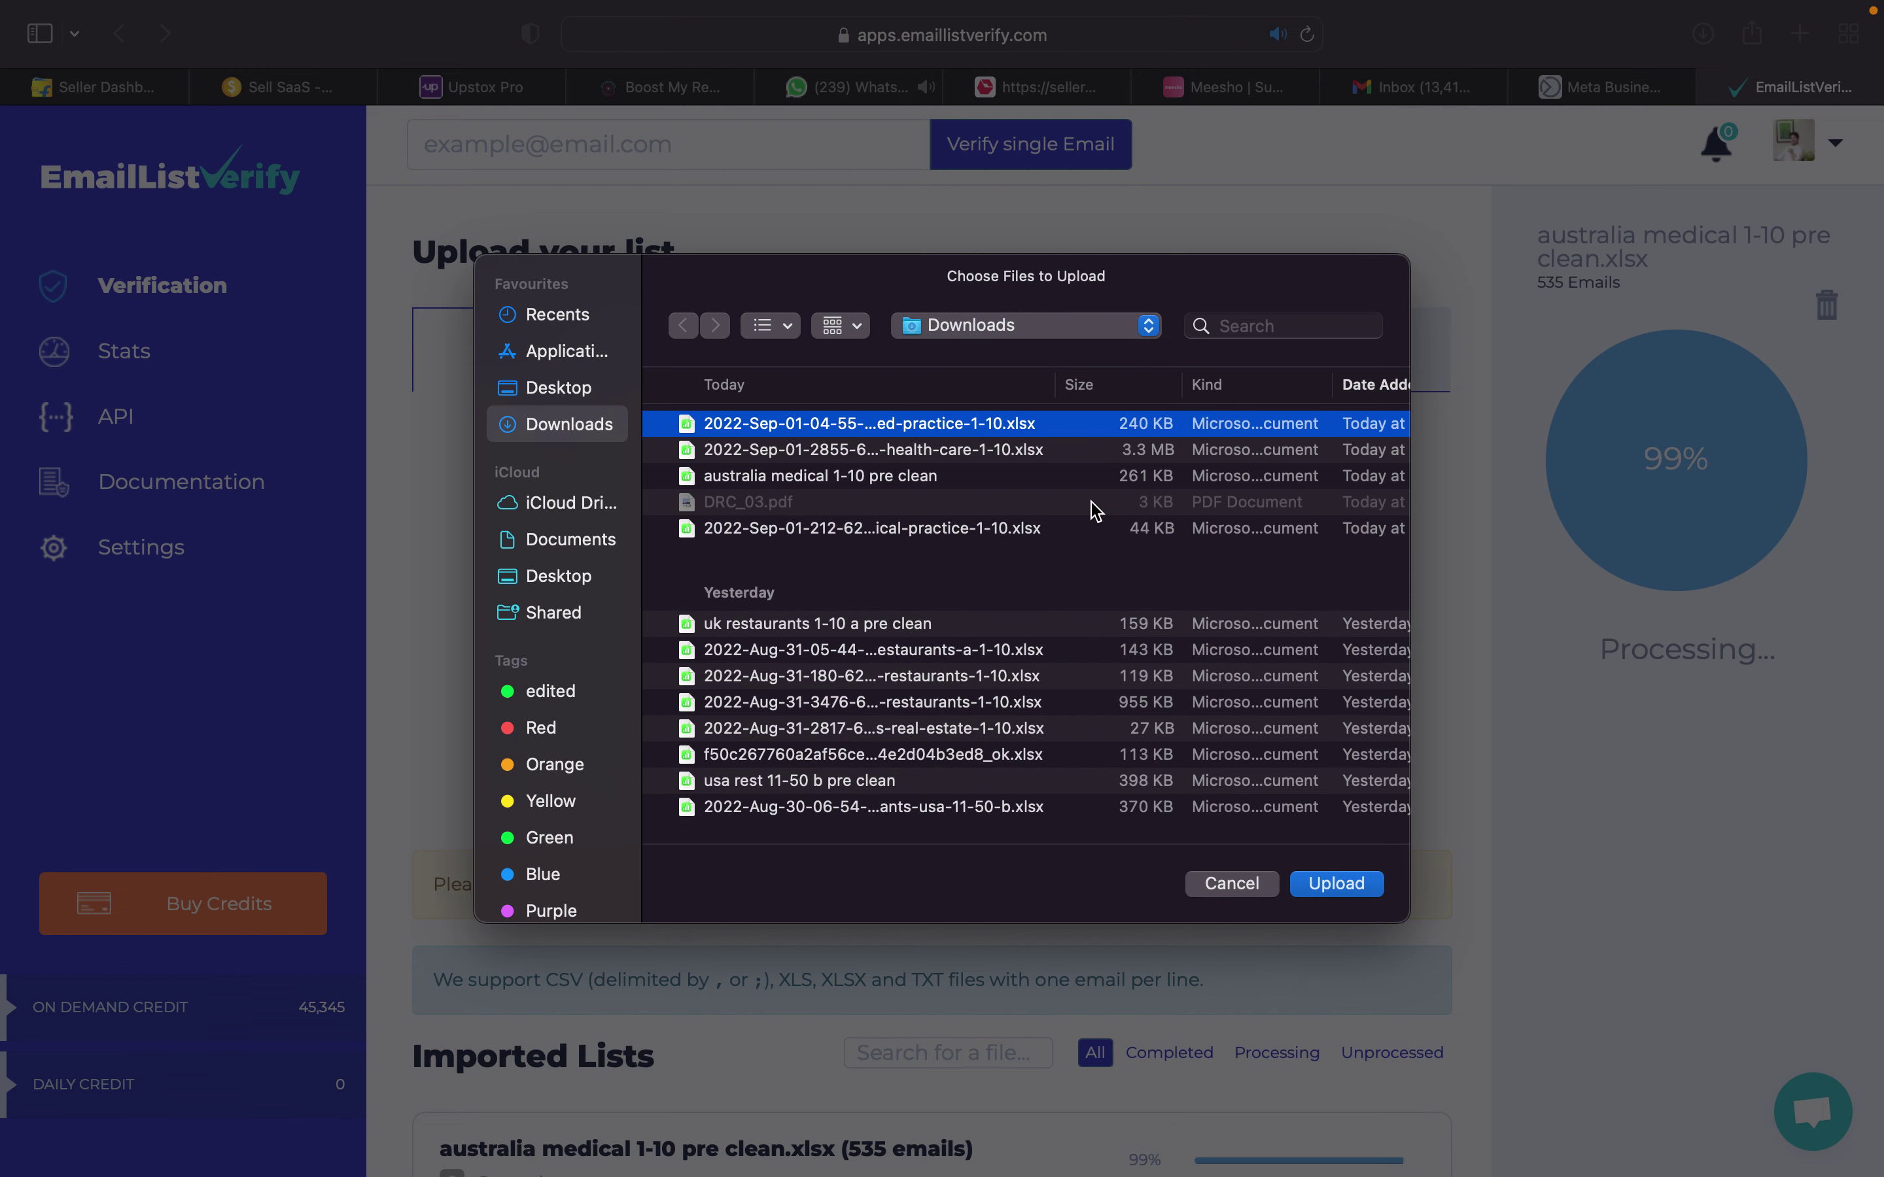
click(1336, 885)
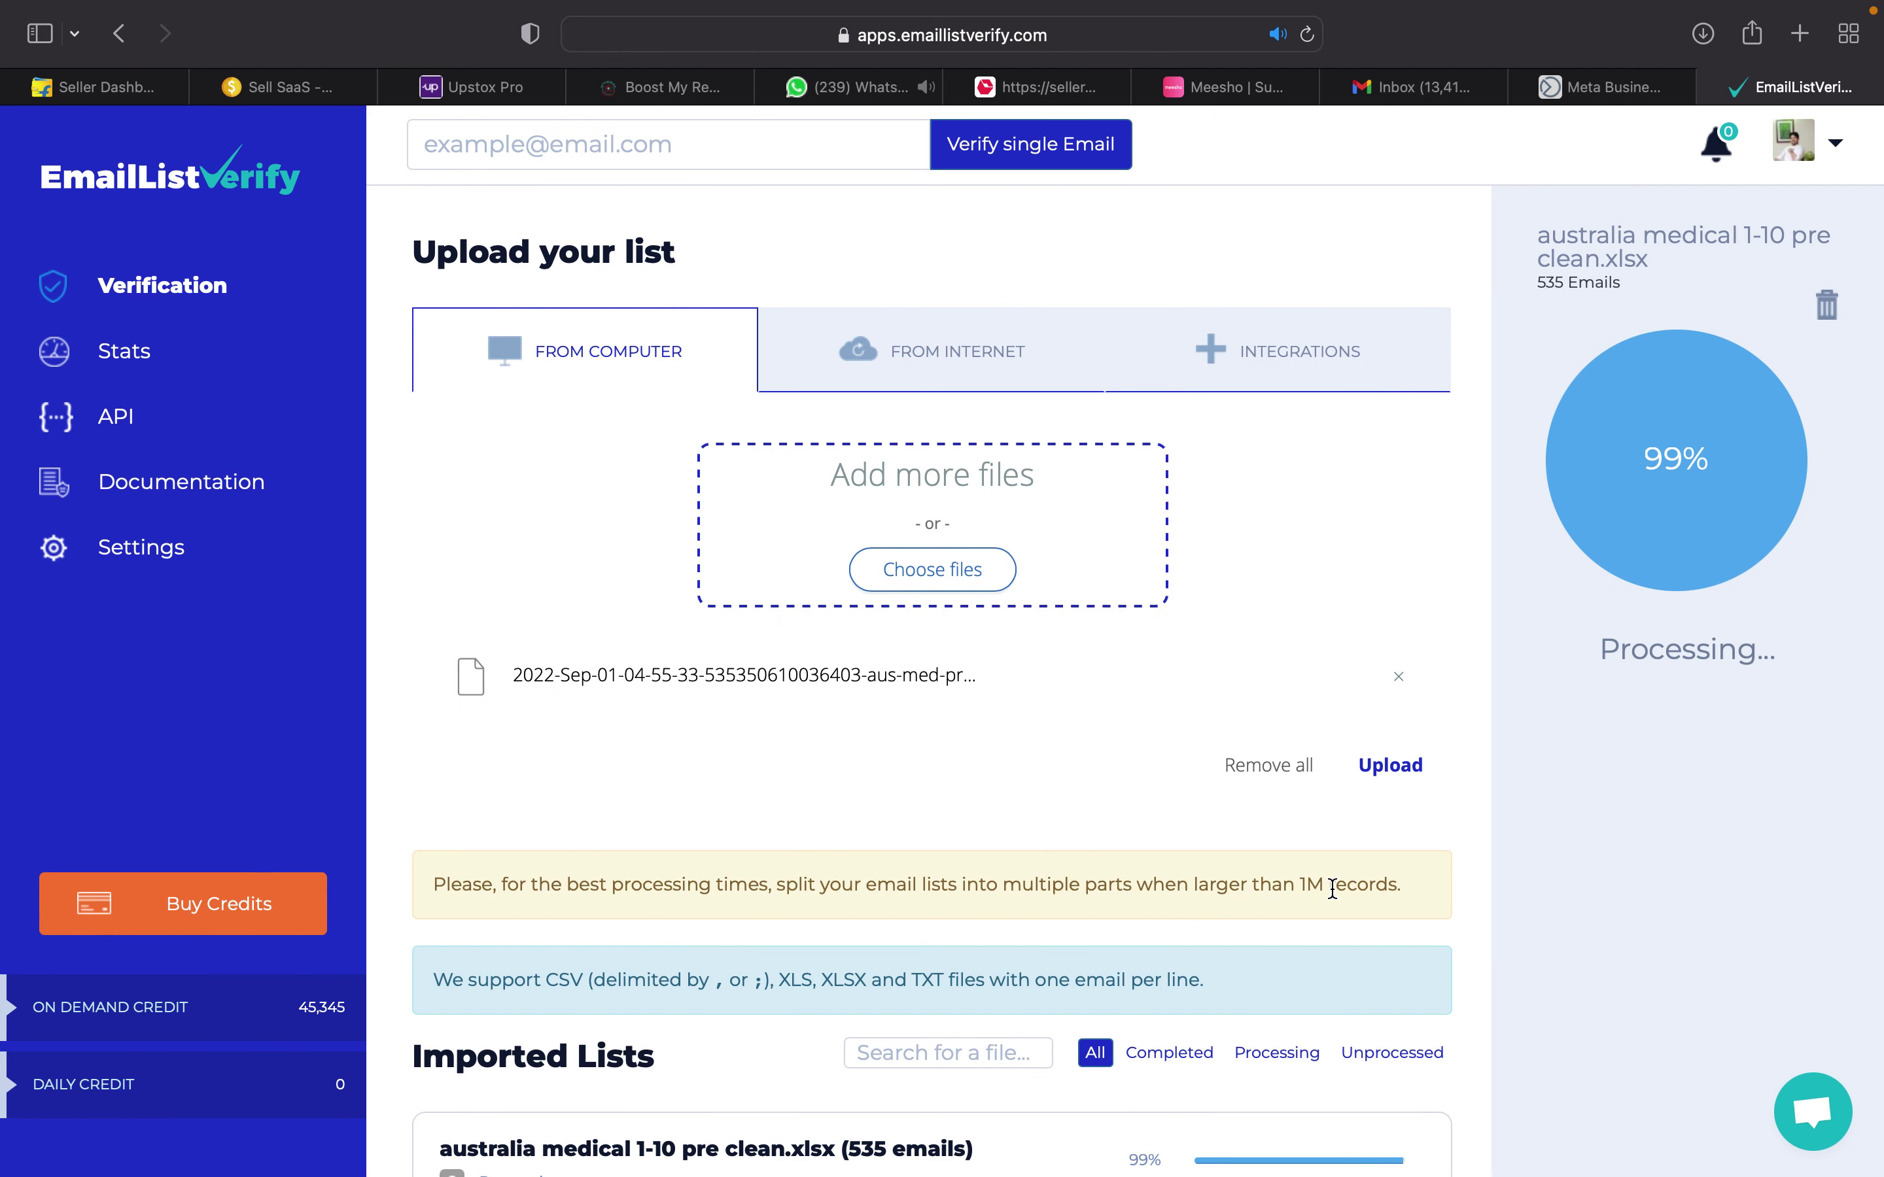
click(1389, 765)
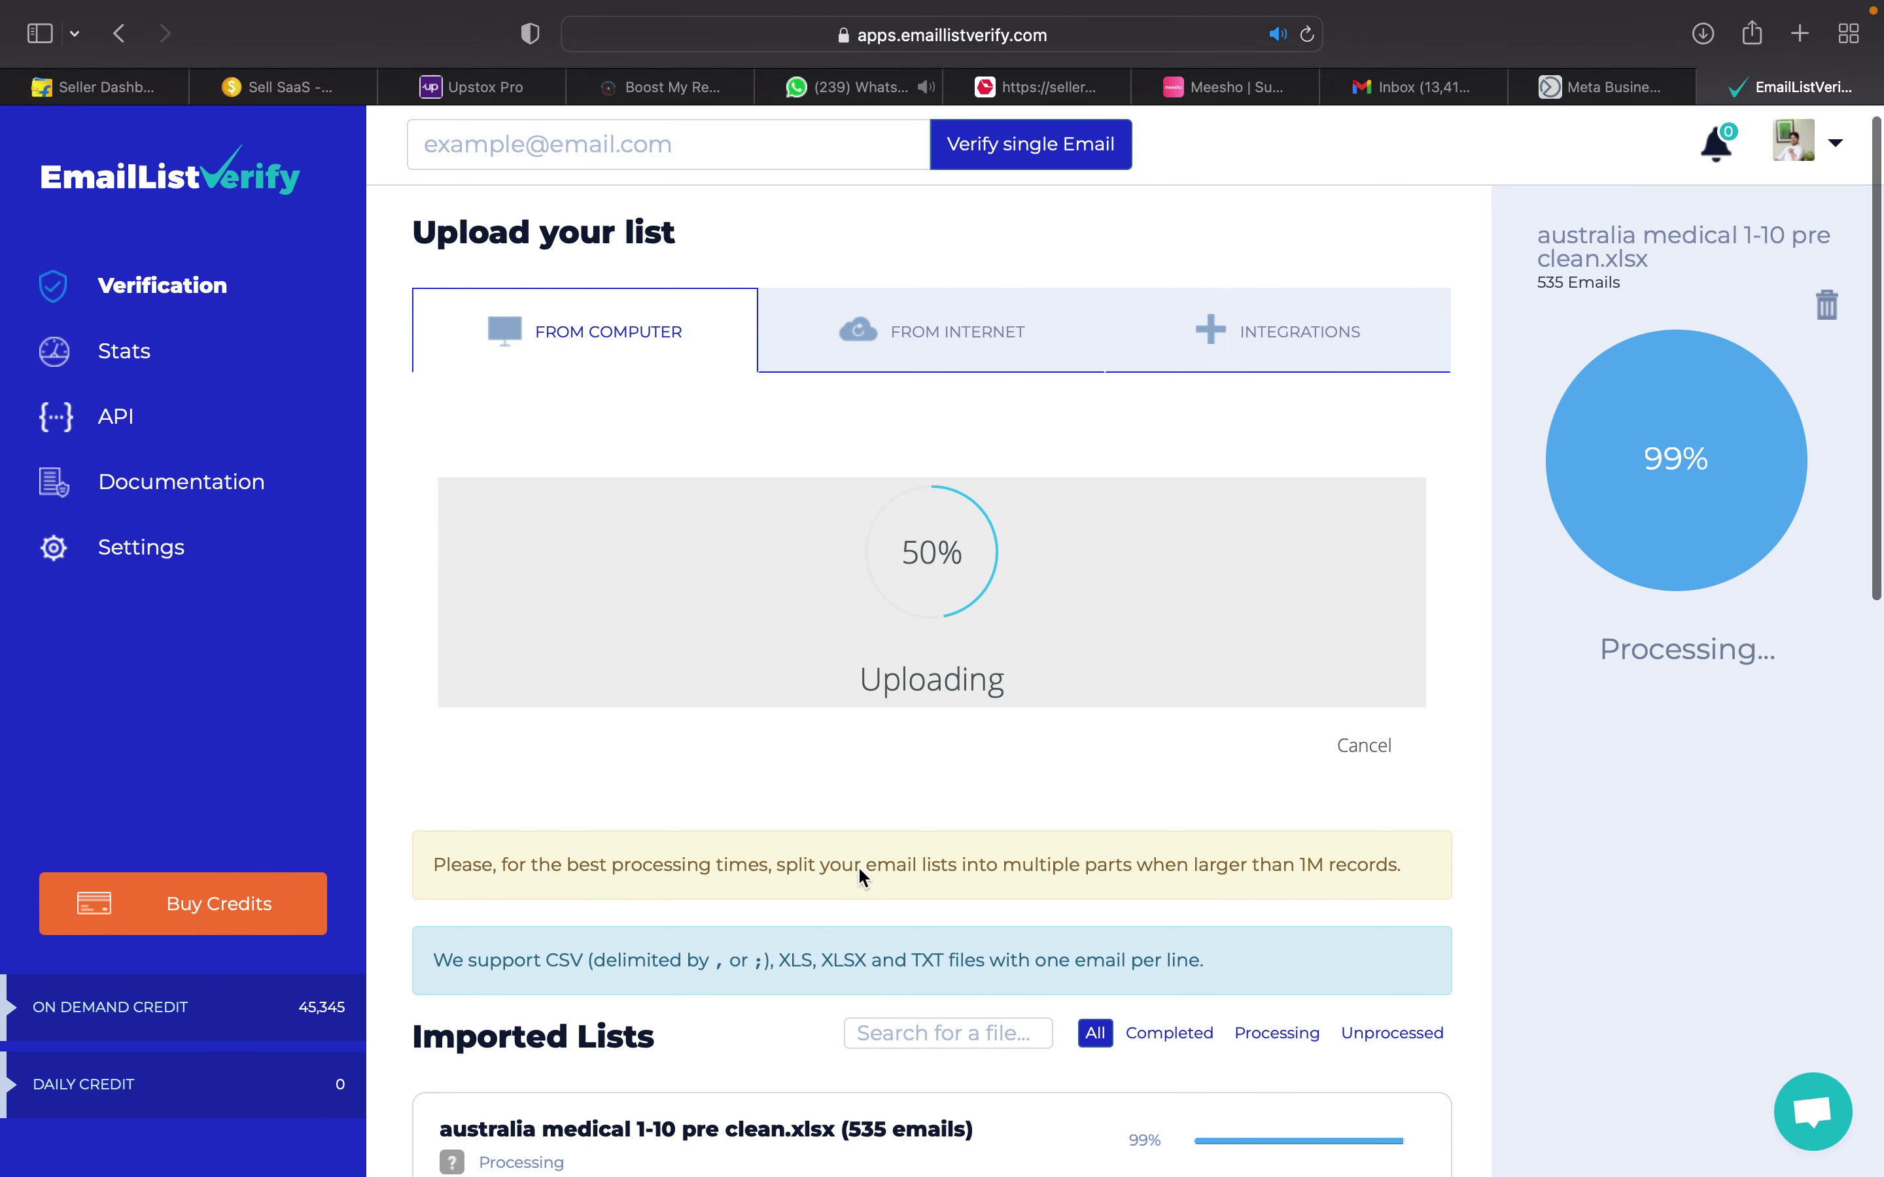
scroll(865, 872, down, 5)
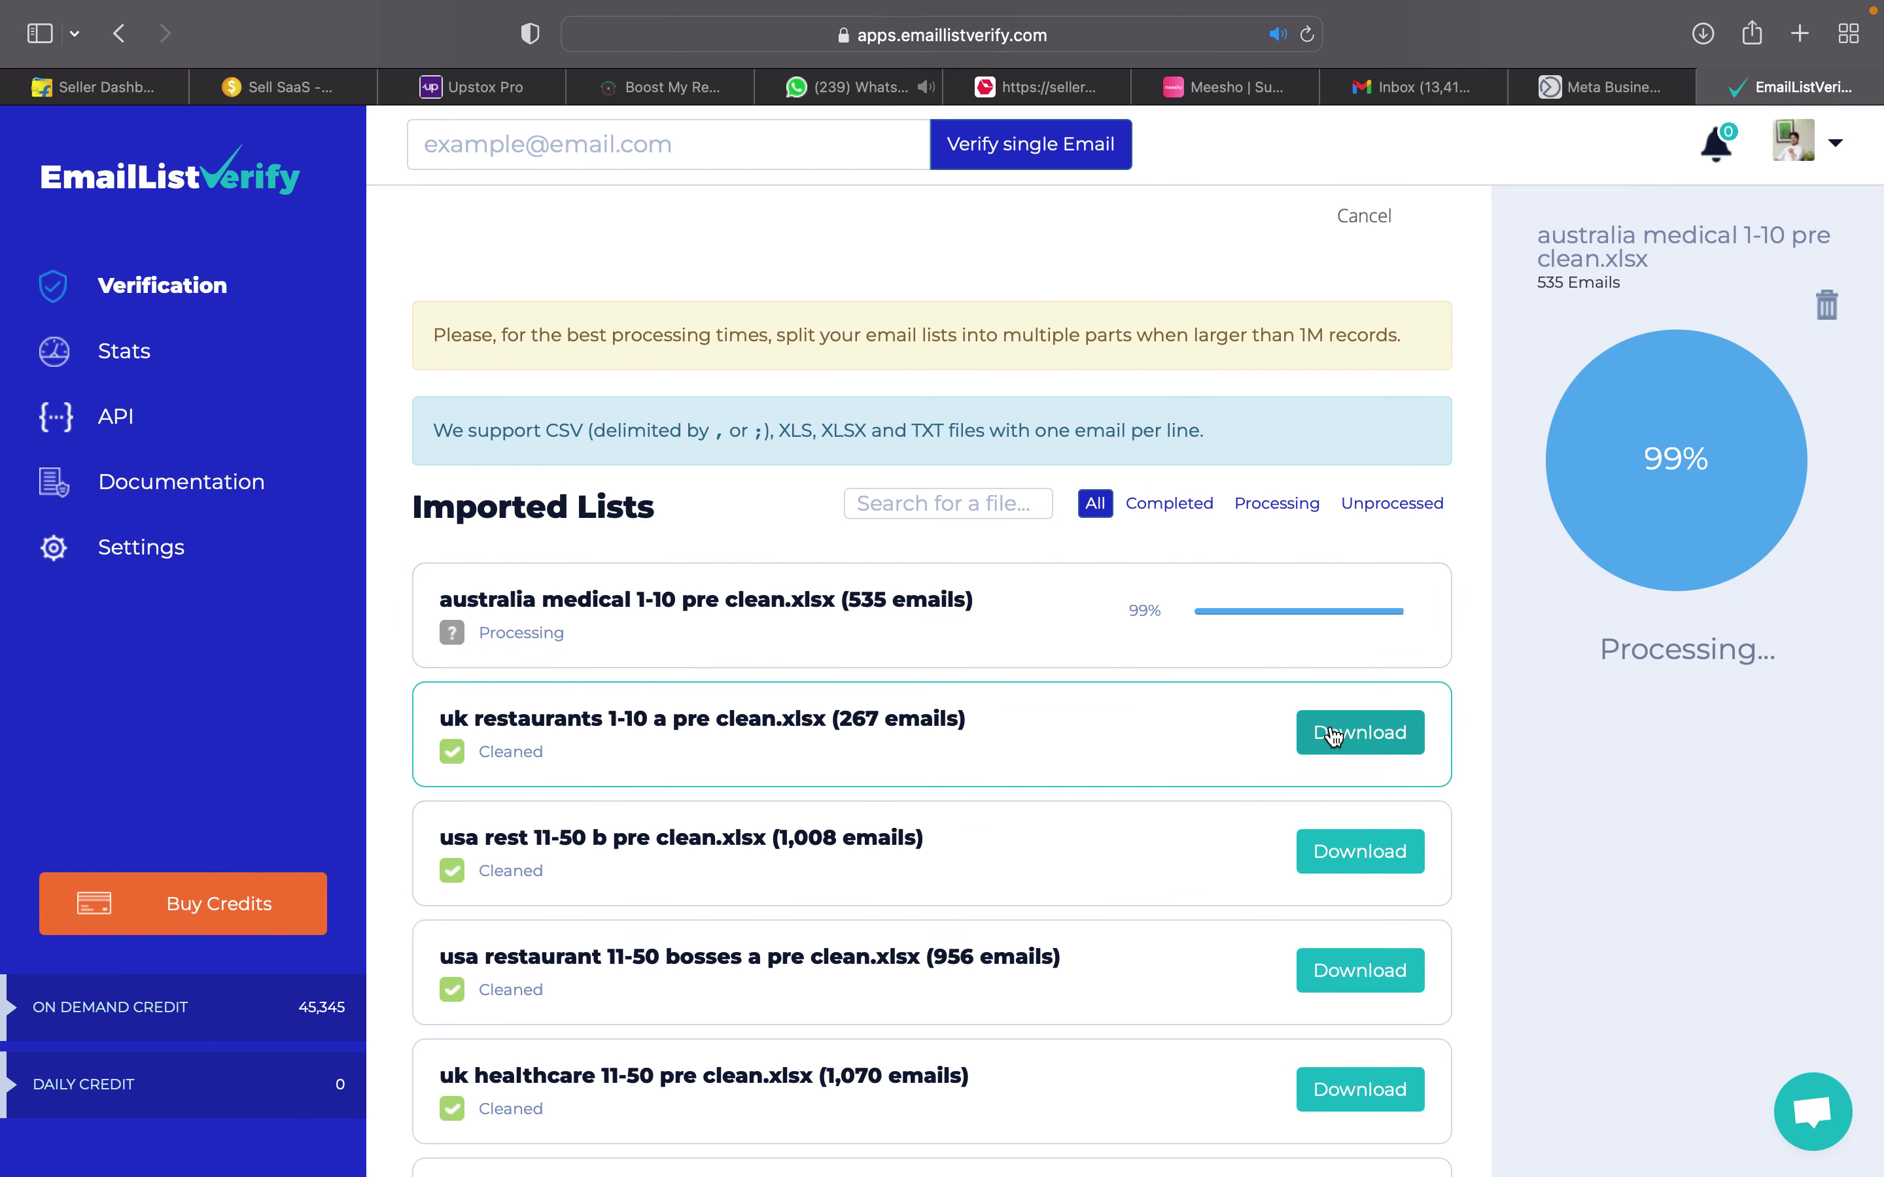
Bring up Download Results for the cleaned 'uk restaurants 1-10 a pre clean.xlsx' list and start a new browser tab.
click(1008, 766)
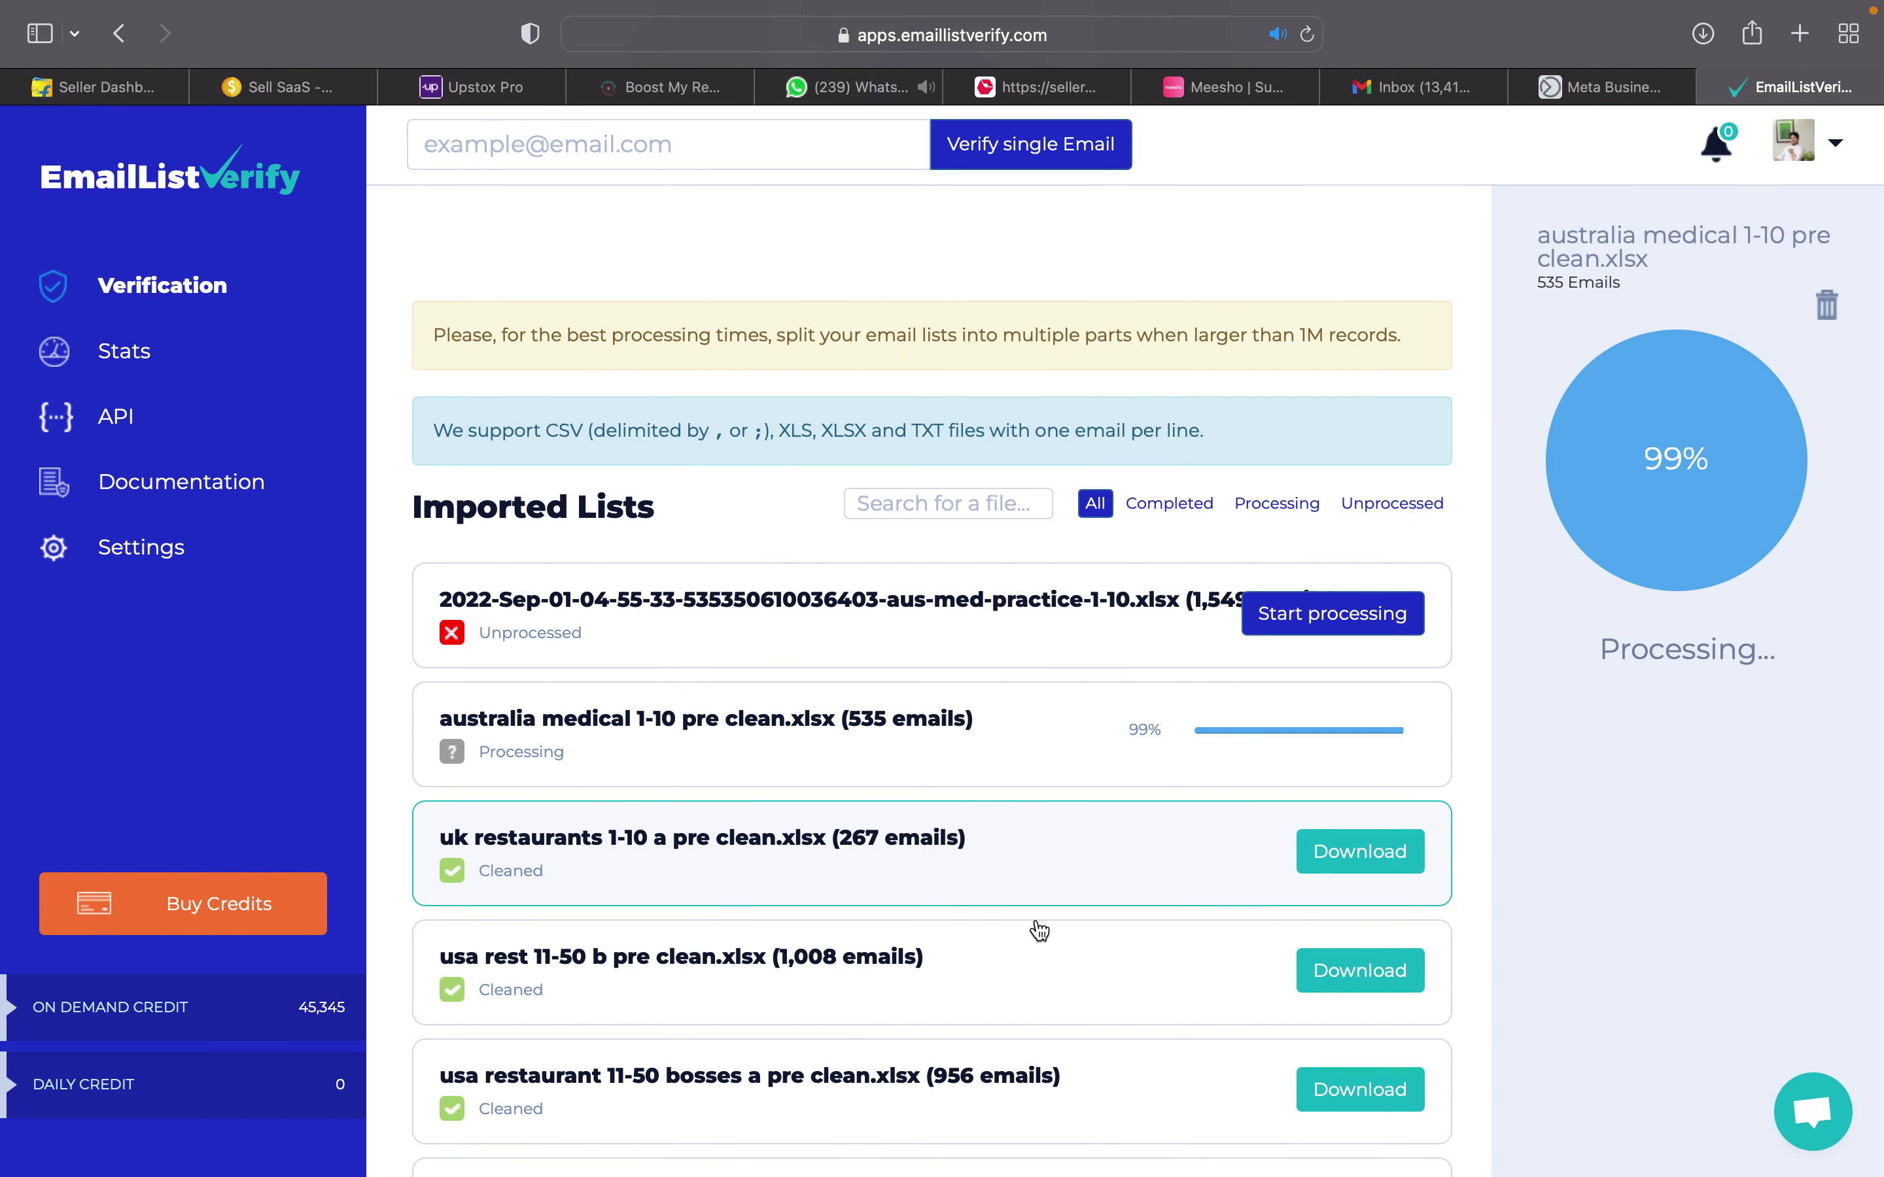
click(1075, 866)
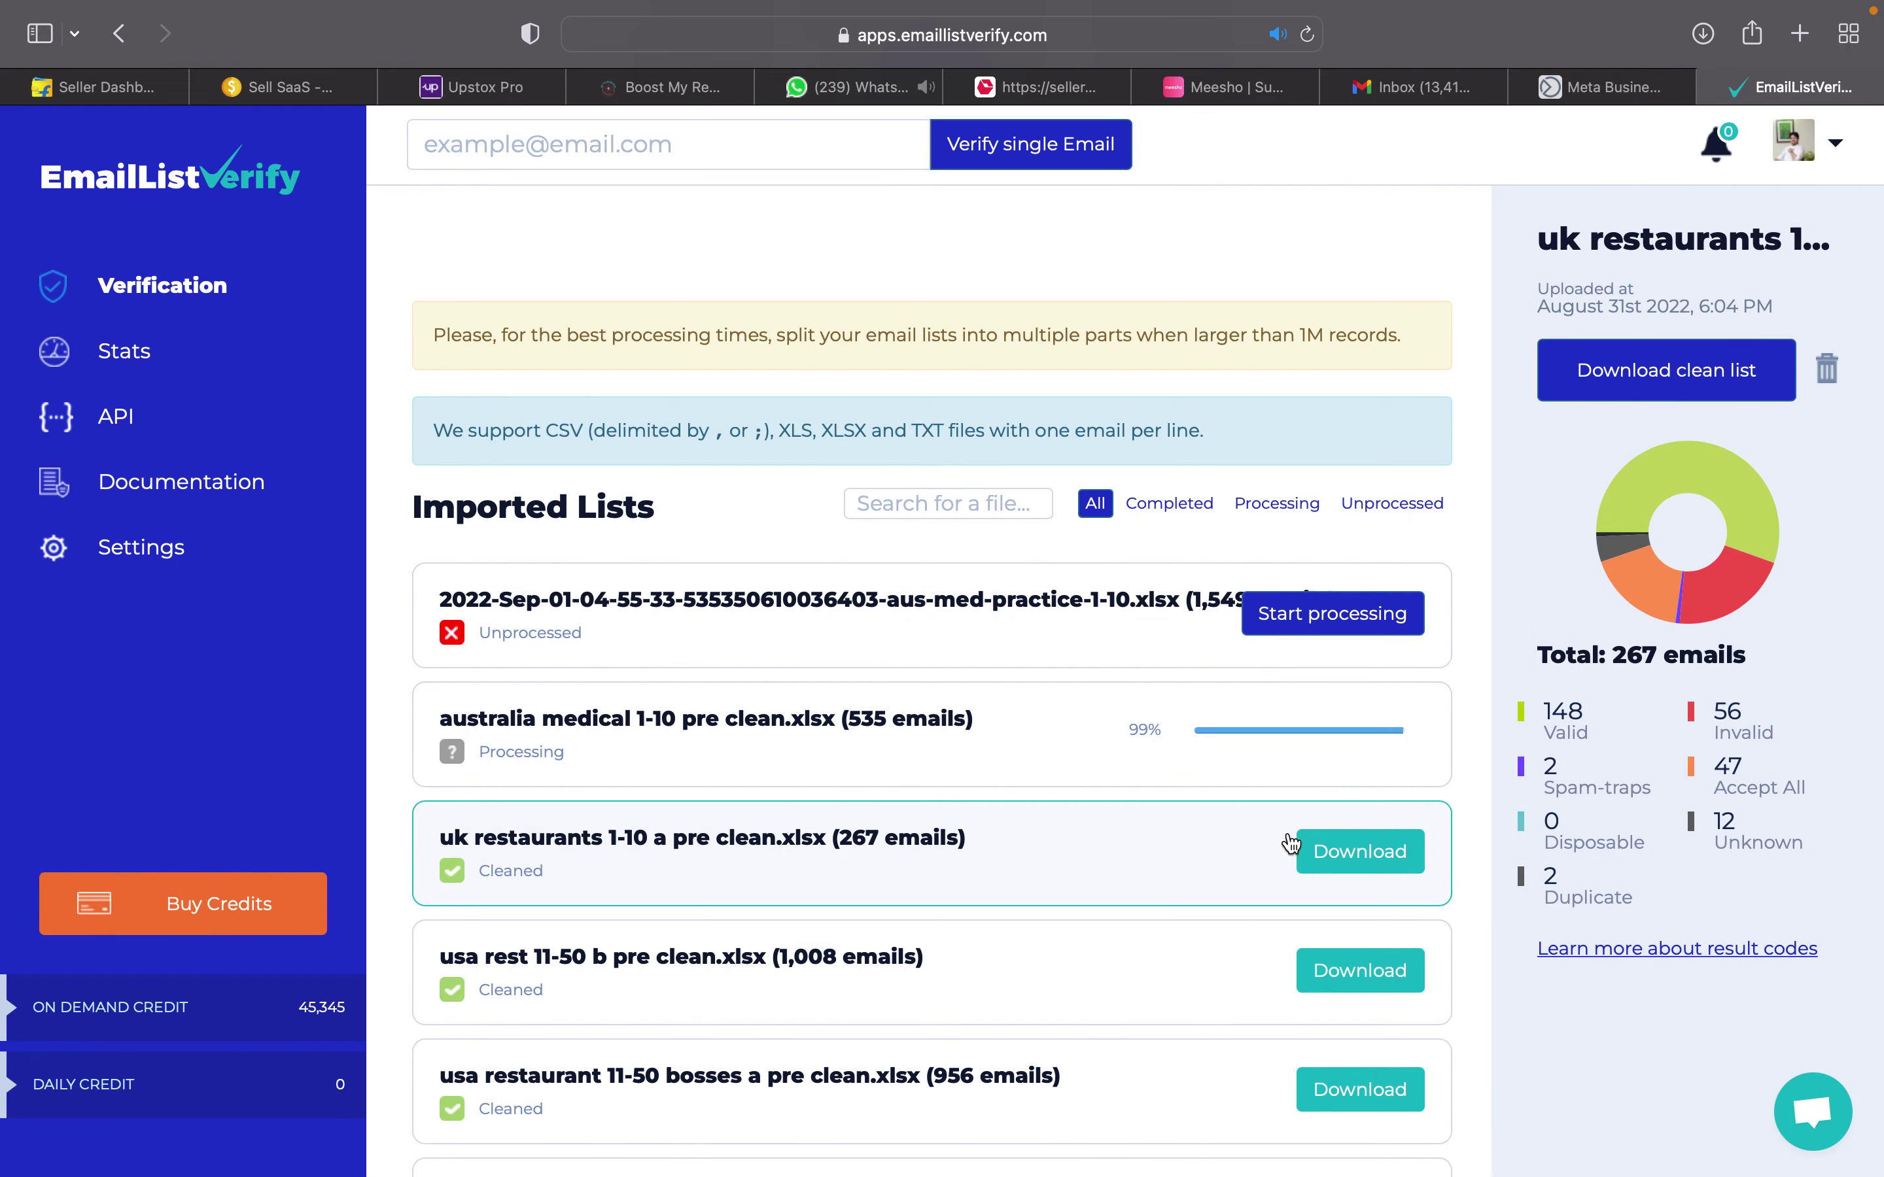
click(1322, 854)
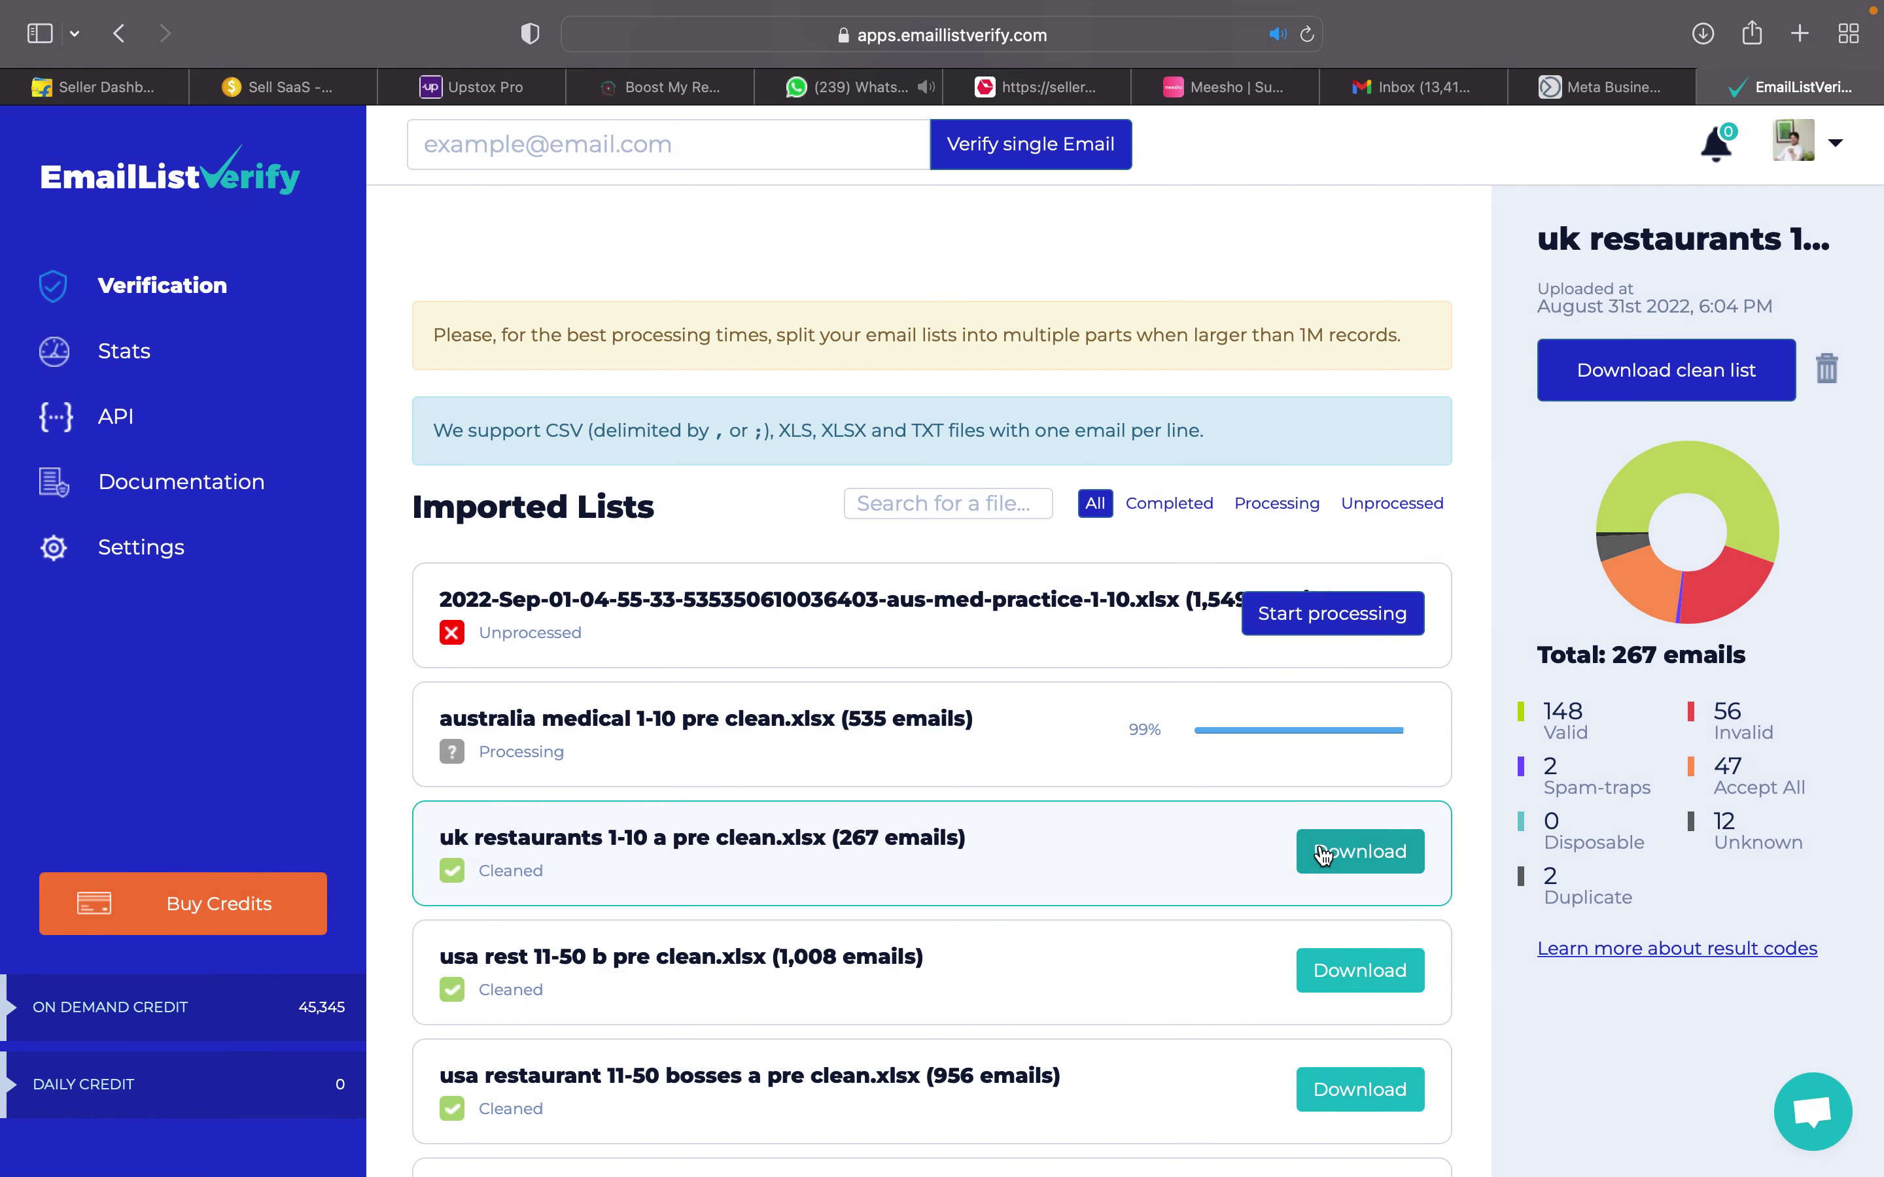
click(1322, 855)
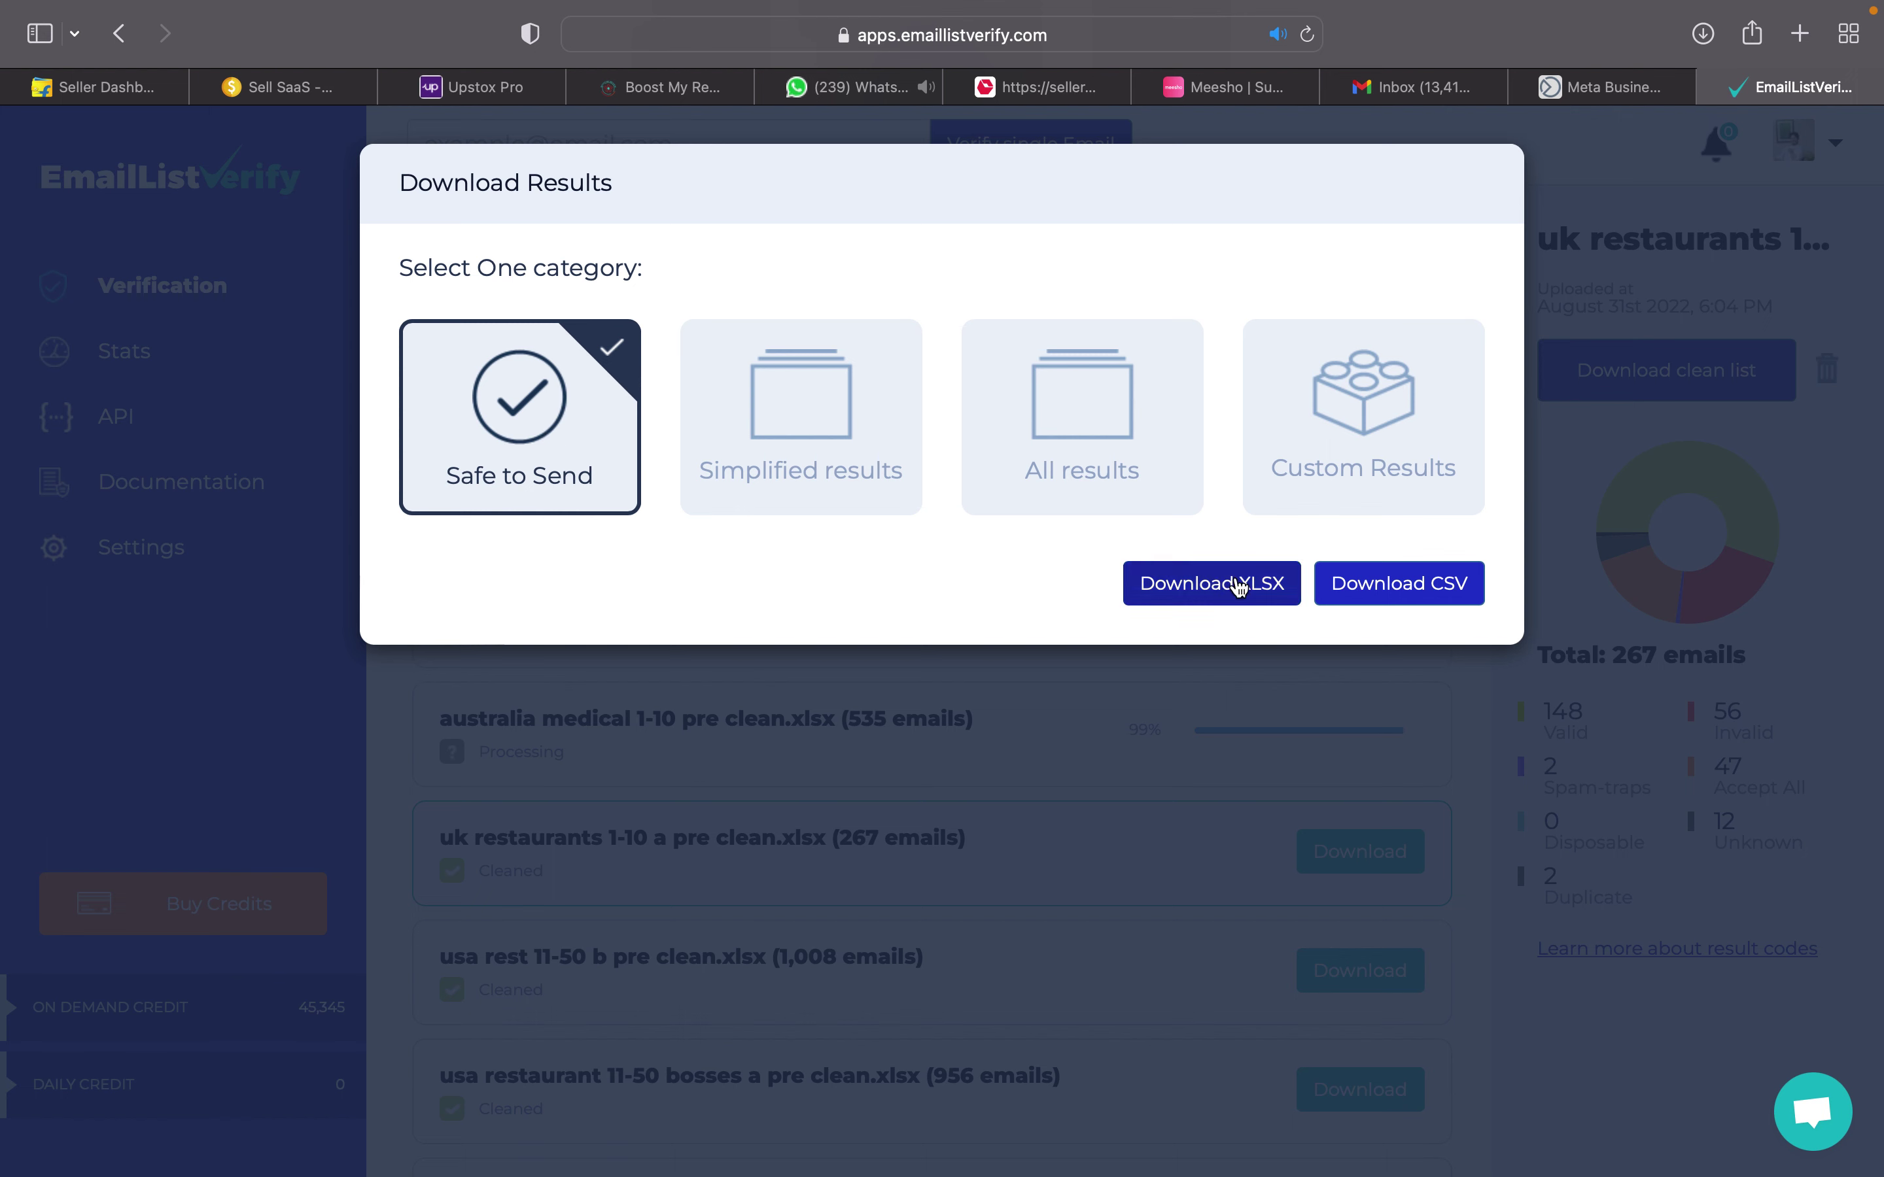
click(1806, 37)
Load sendinblue.com in the new tab from the 'sendin' address-bar suggestion.
text(sendin)
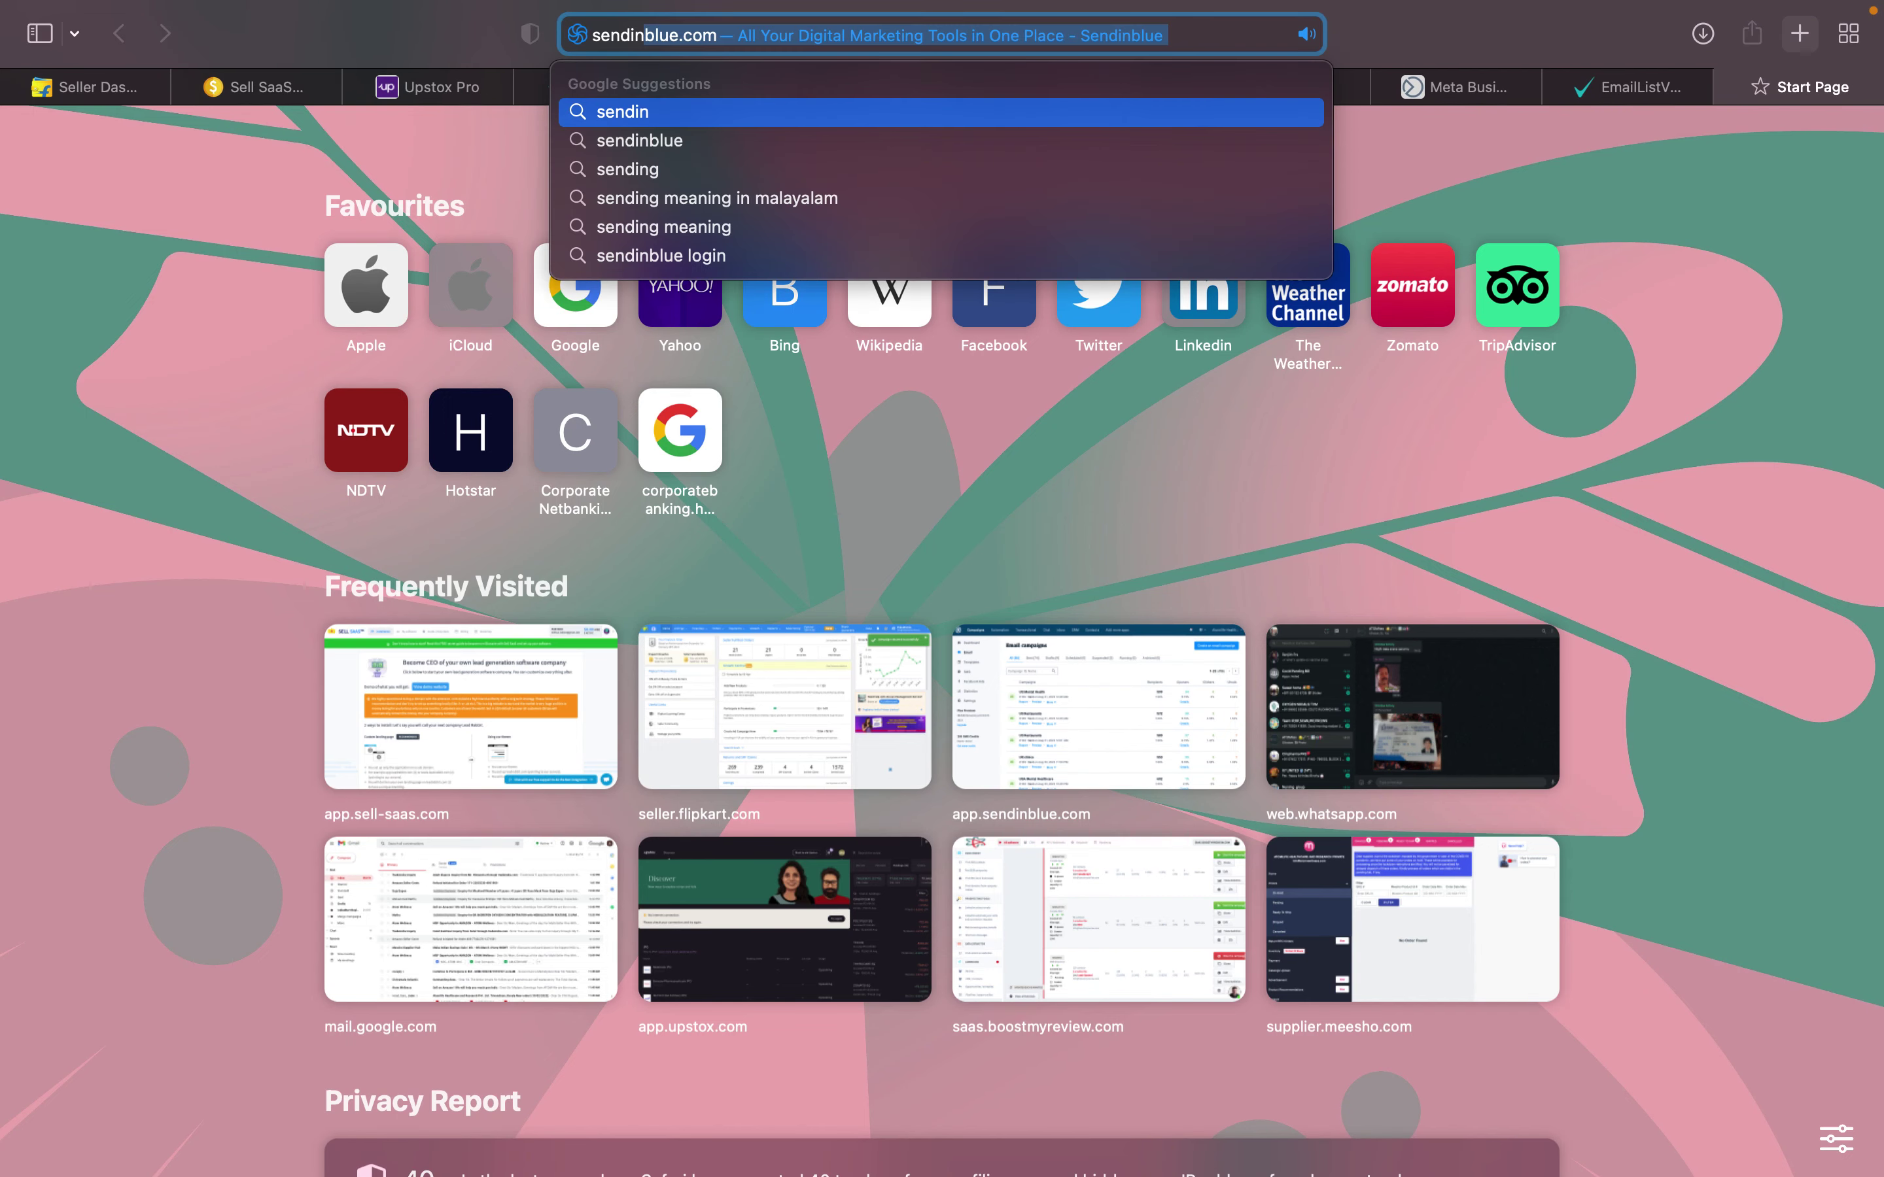
key(Return)
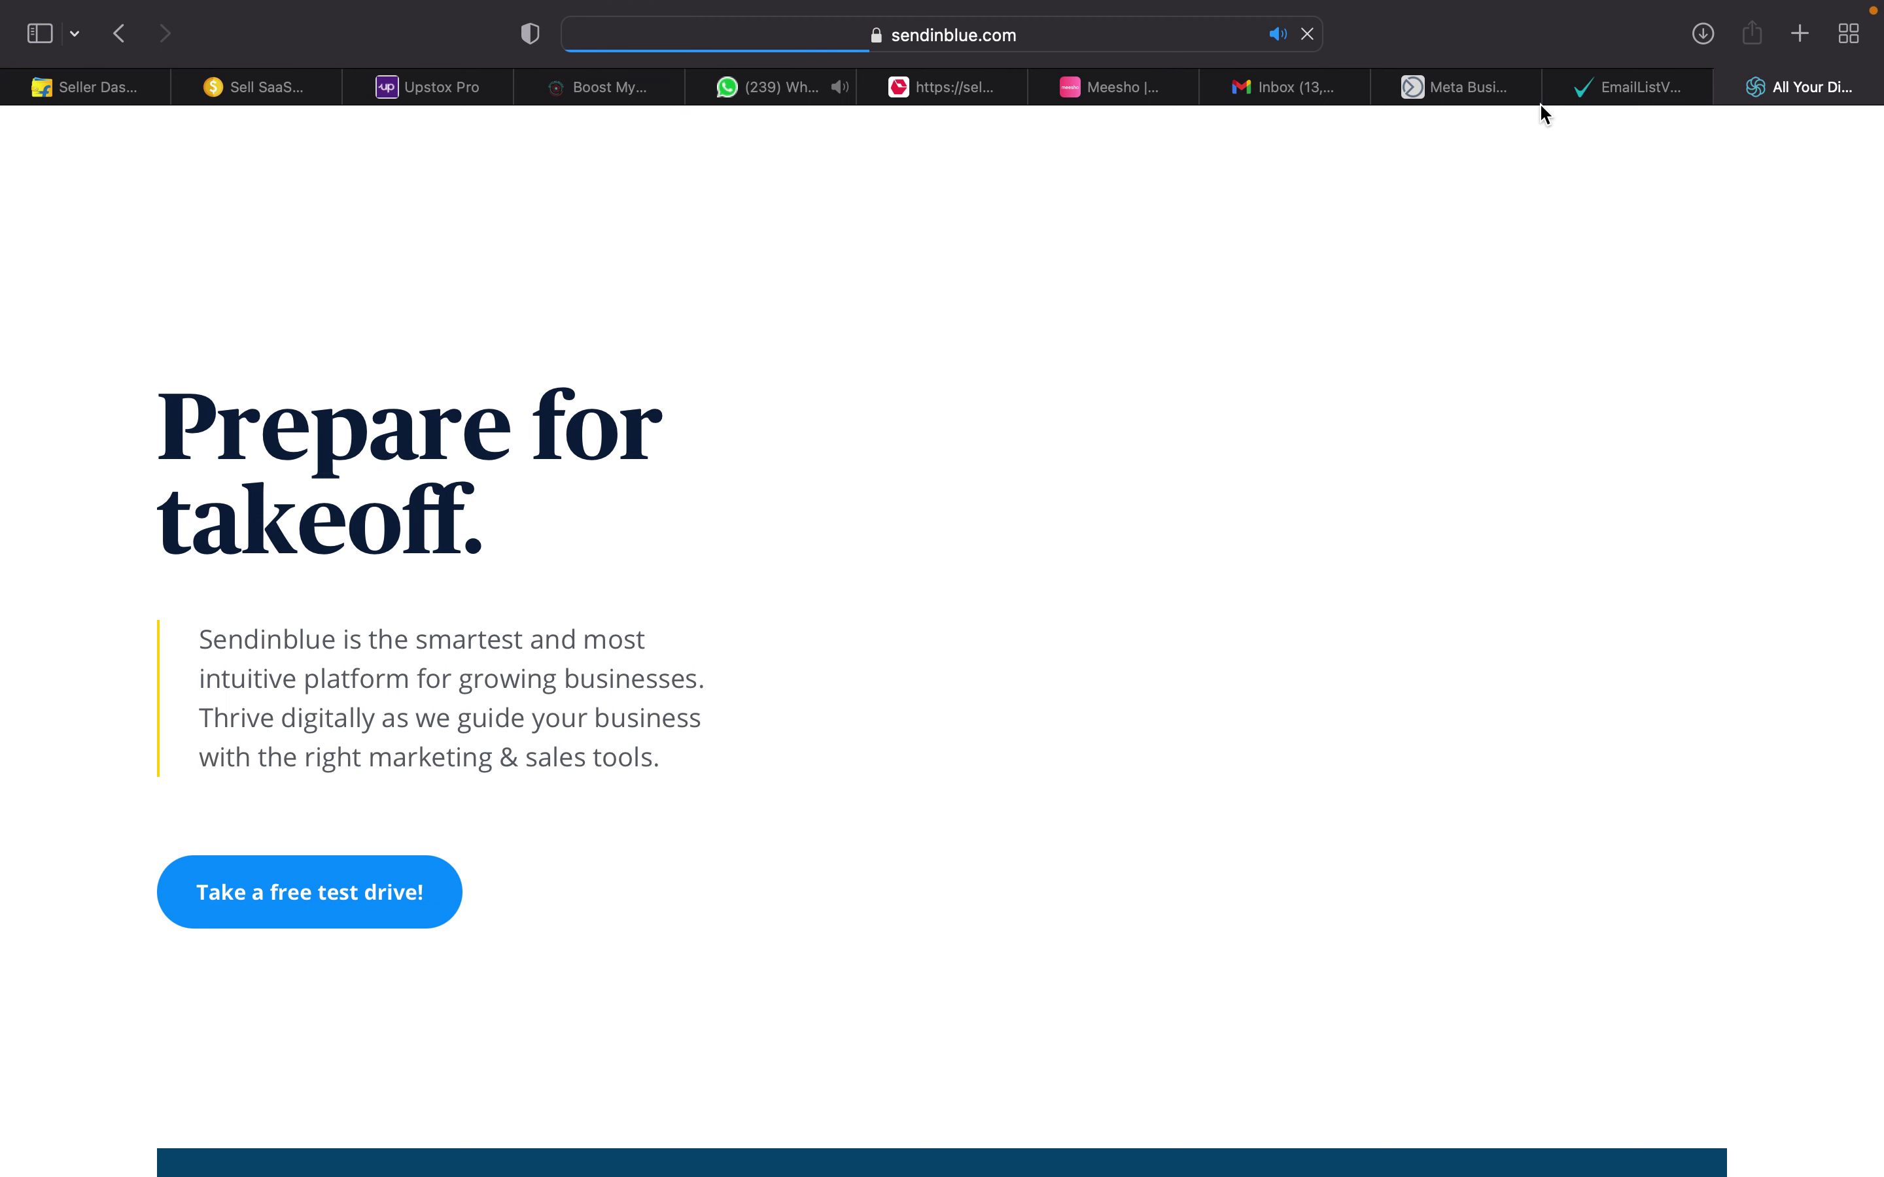
mouse_move(1004, 4)
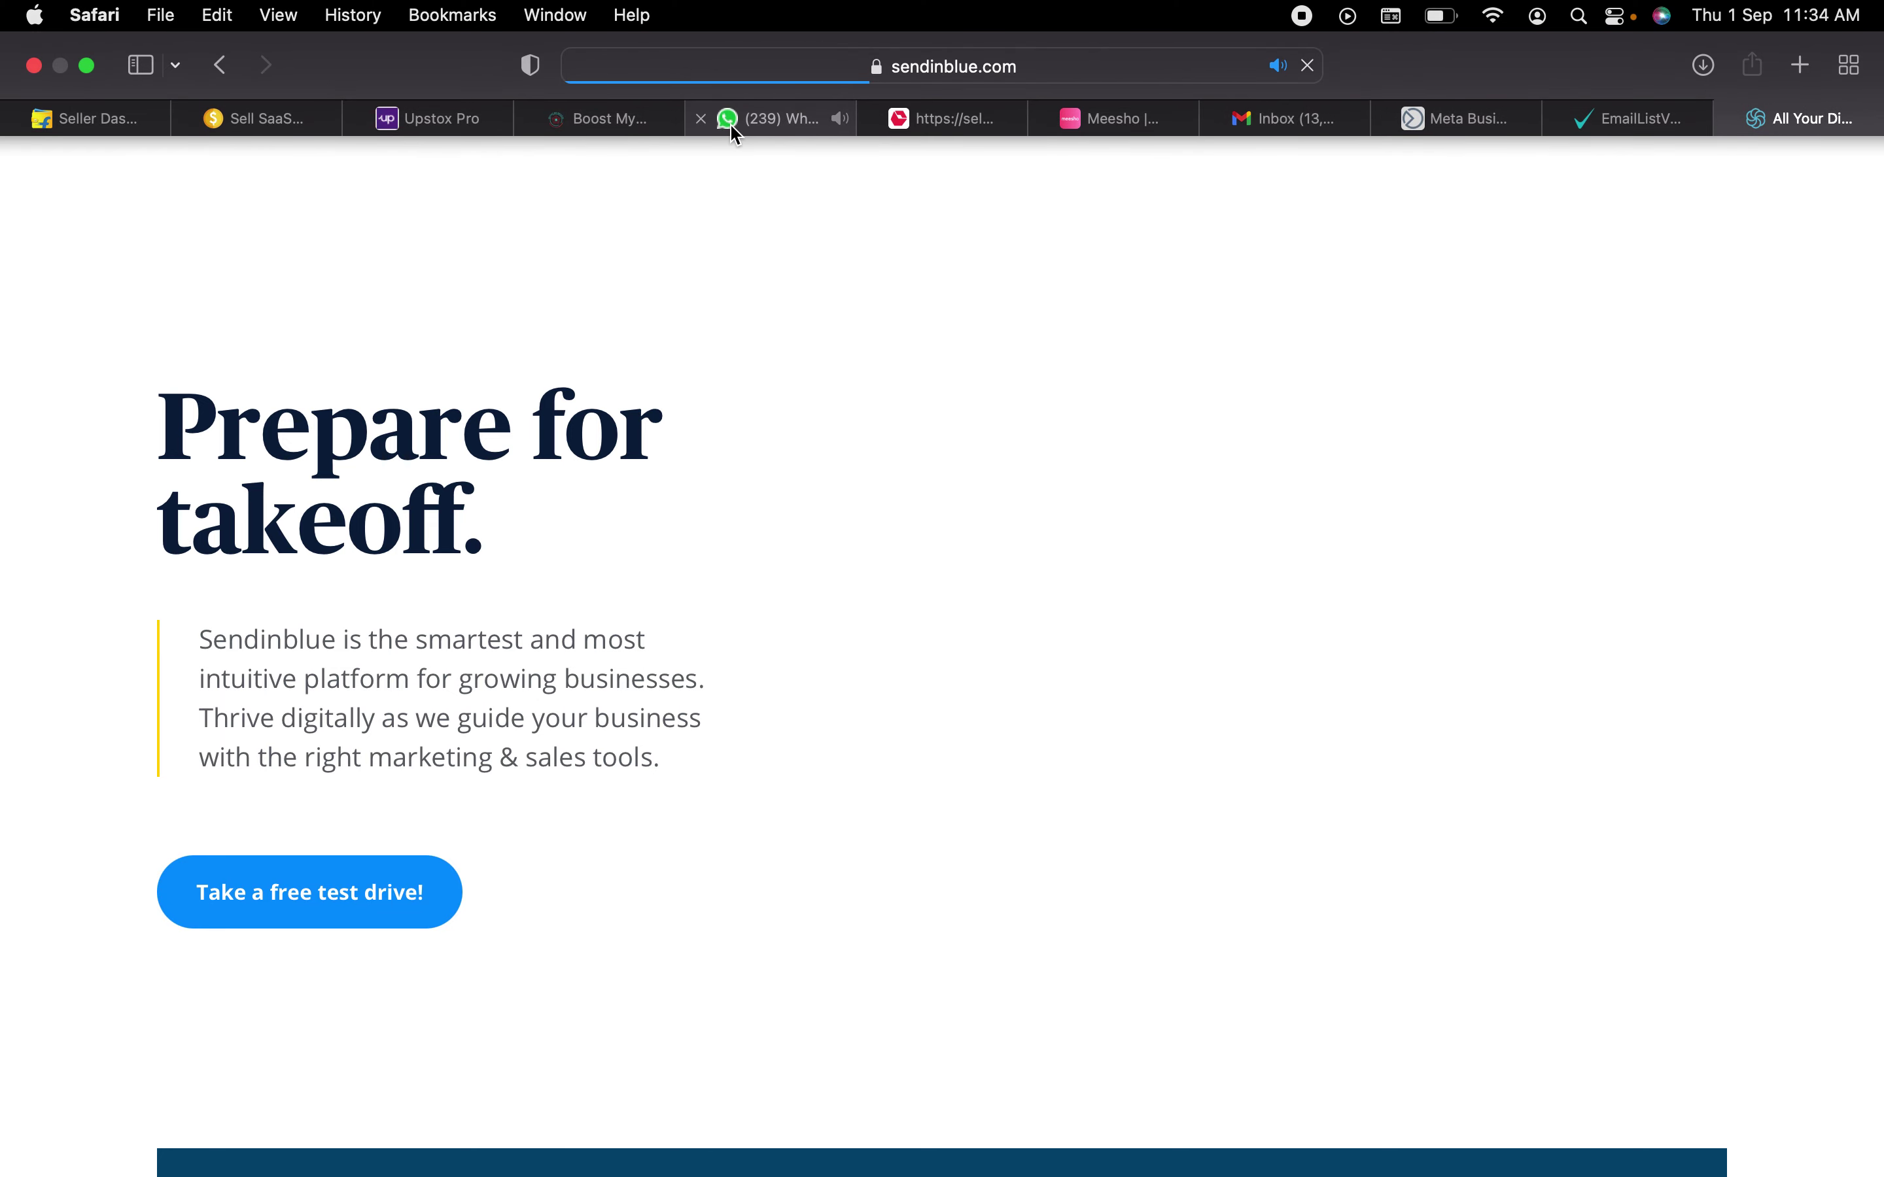
mouse_move(734, 133)
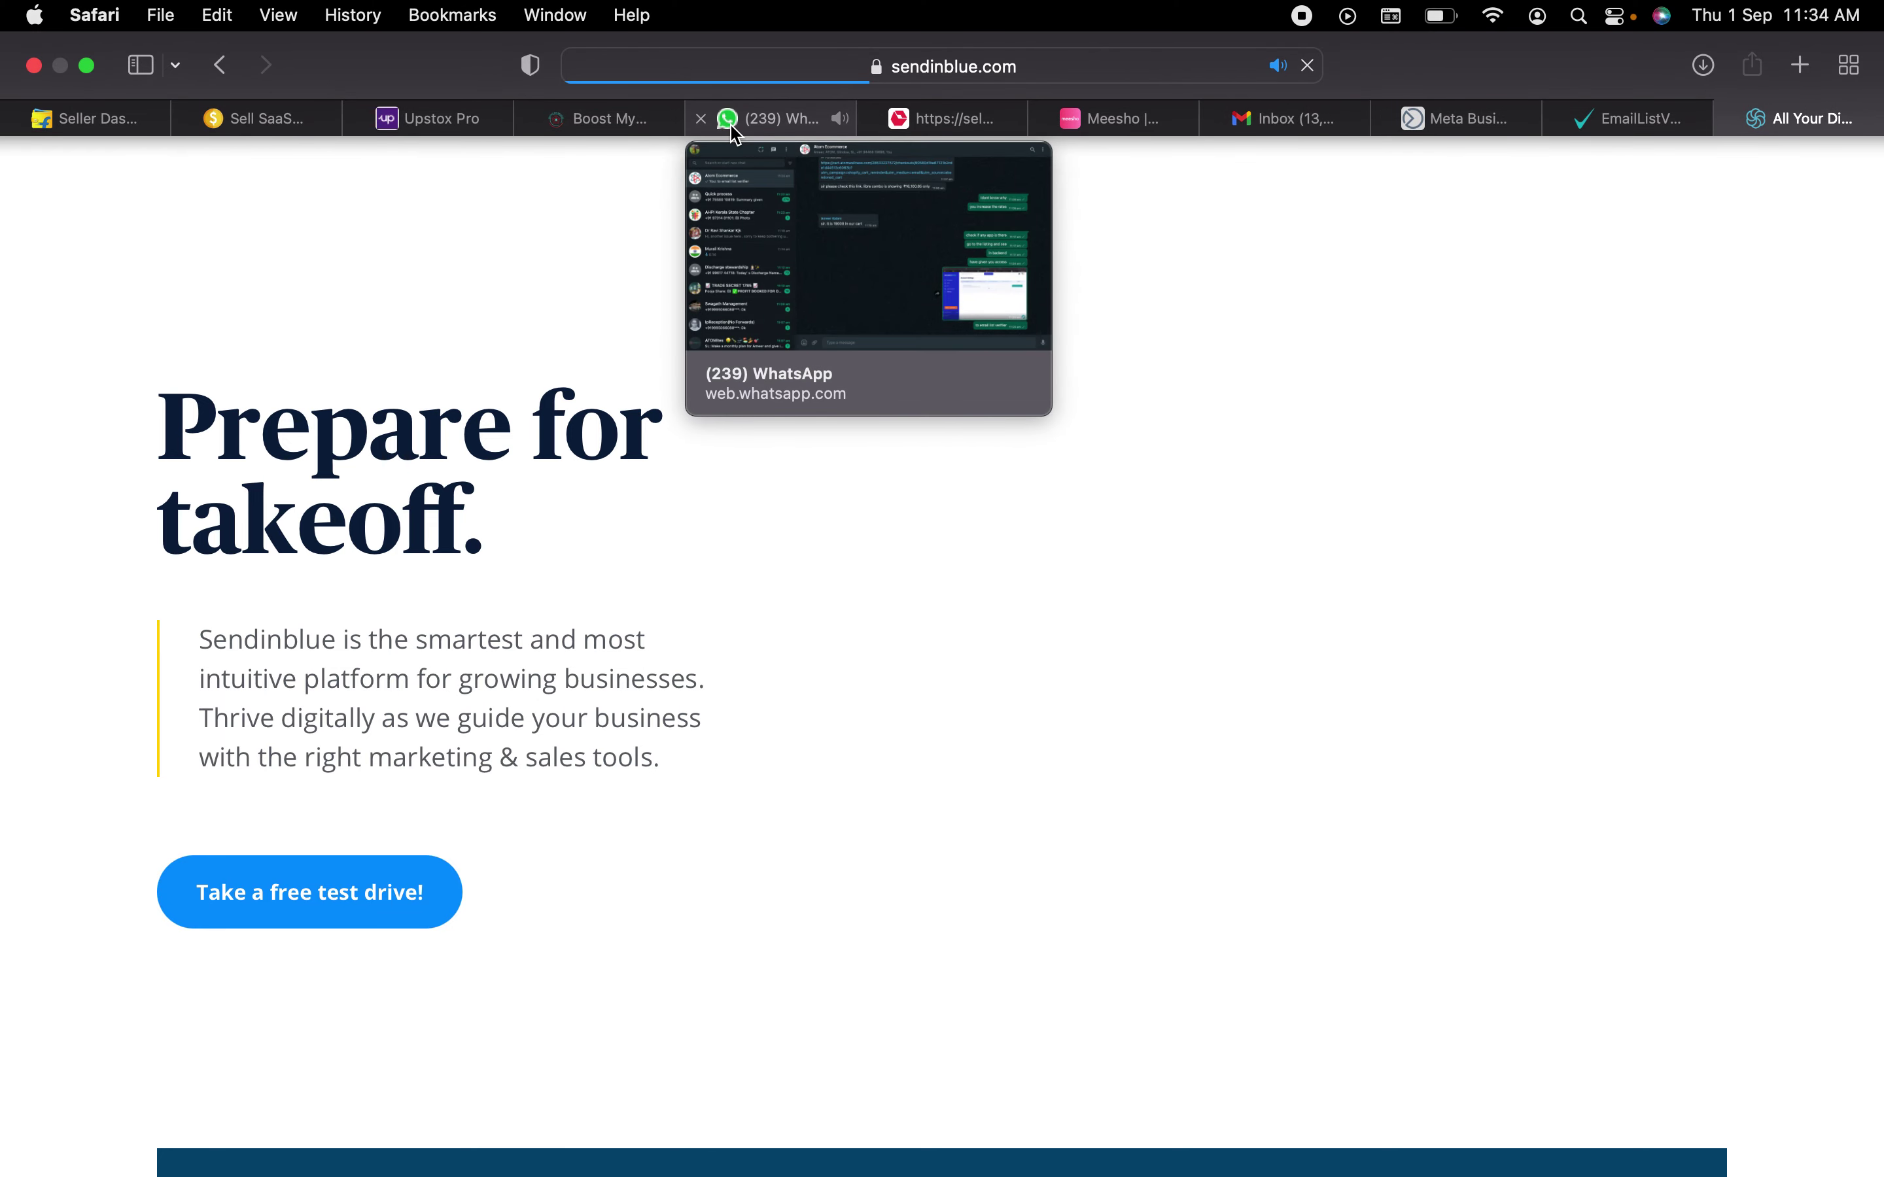